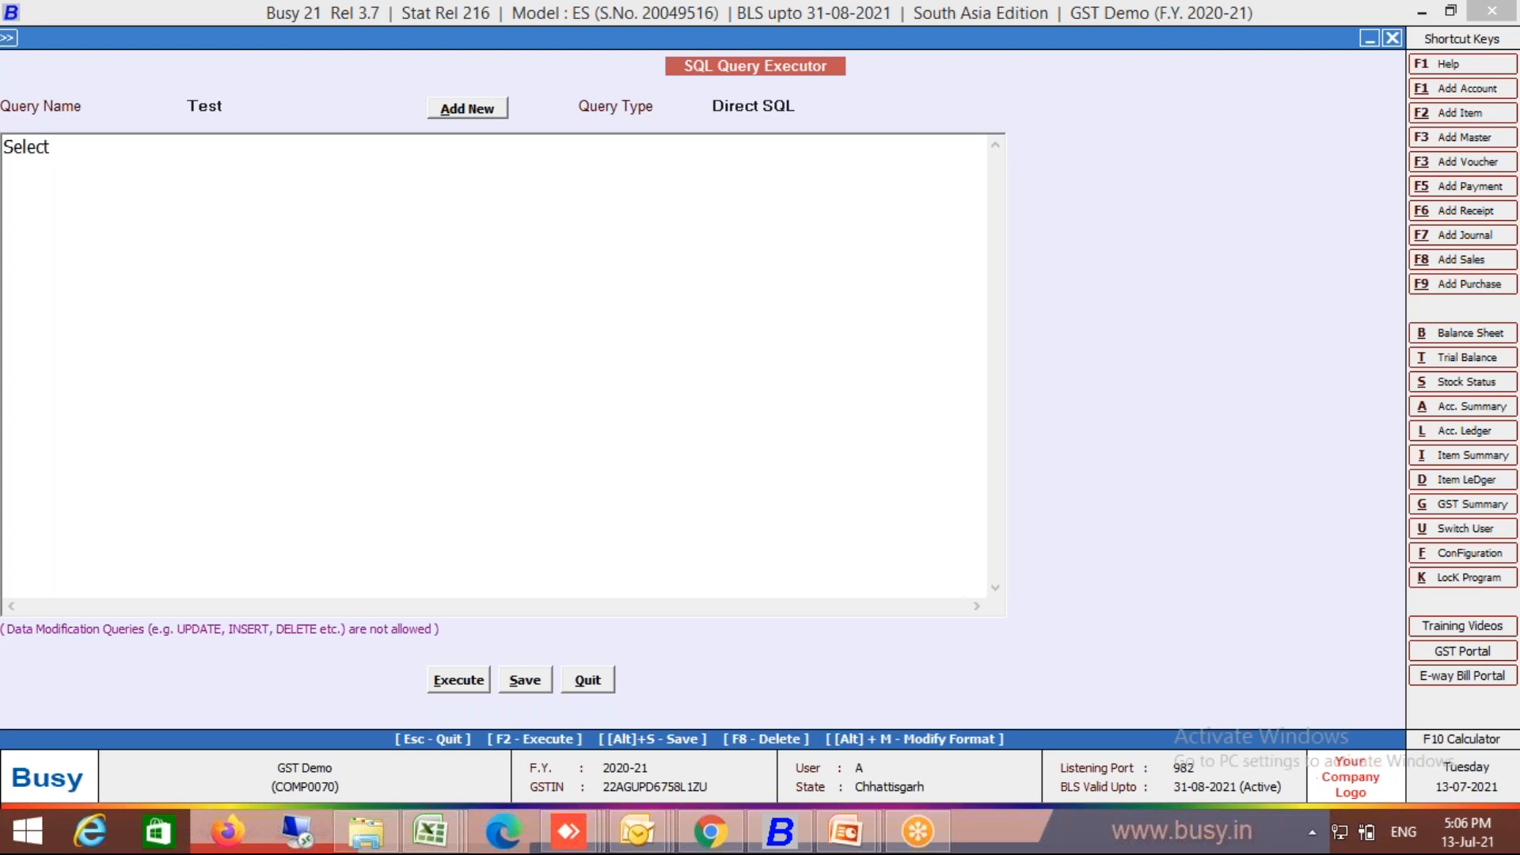
# Step: Complete the query as 'Select Name,ParentGrp from Master1', replacing the asterisk and fixing typos
pyautogui.hotkey('shift', 'Left')
pyautogui.hotkey('shift', 'Left')
pyautogui.hotkey('shift', 'Left')
pyautogui.hotkey('shift', 'Left')
pyautogui.hotkey('shift', 'Left')
pyautogui.hotkey('shift', 'Left')
pyautogui.hotkey('shift', 'Left')
pyautogui.click(128, 145)
pyautogui.write('*')
pyautogui.press('BackSpace')
pyautogui.write('Name,ParentGrp')
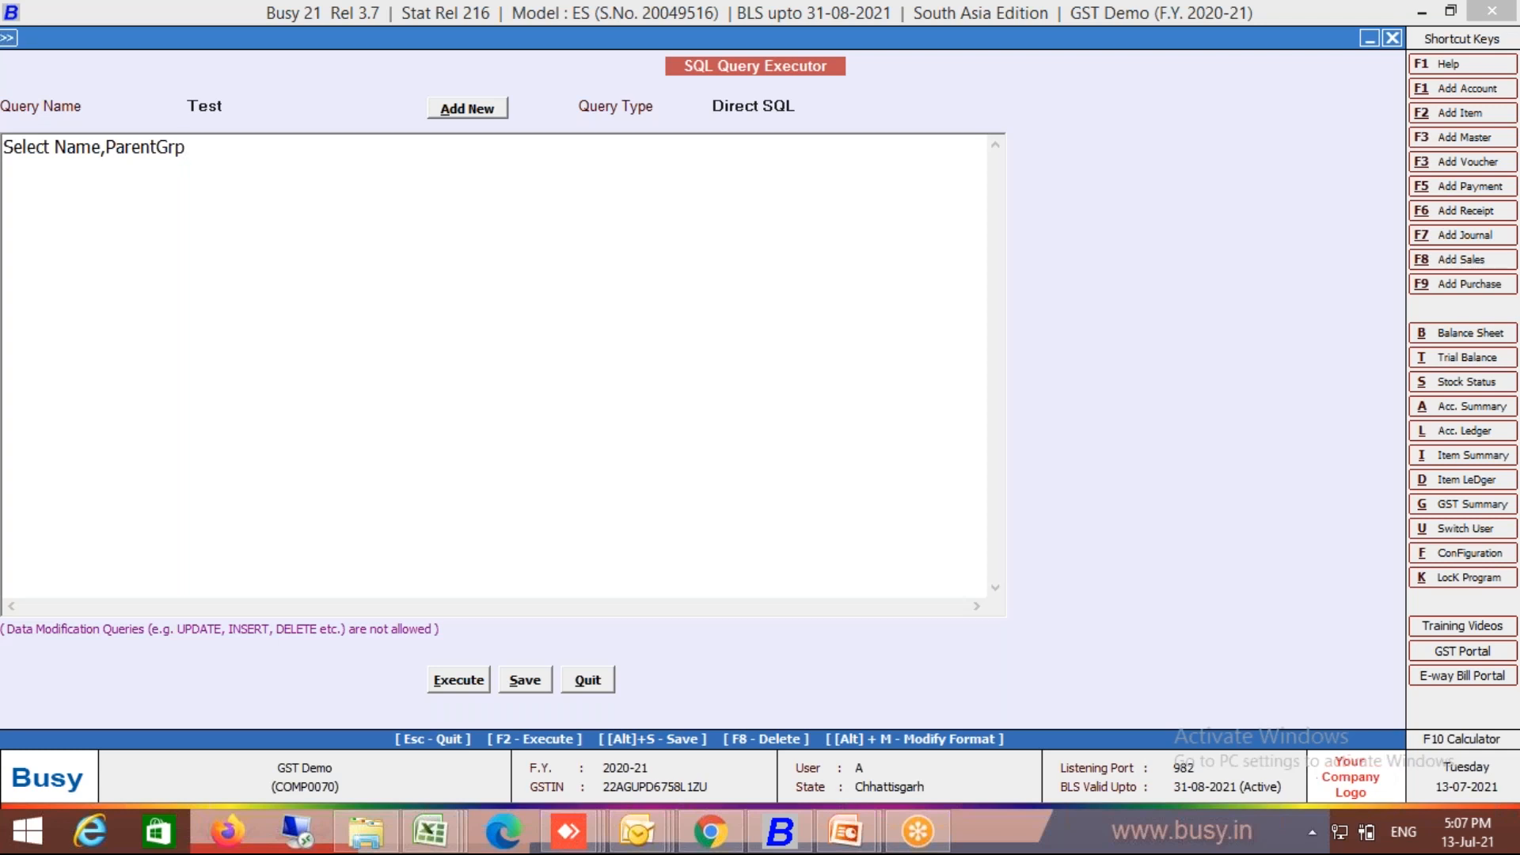
pyautogui.write('from')
pyautogui.write('Mast')
pyautogui.press('BackSpace')
pyautogui.press('BackSpace')
pyautogui.press('BackSpace')
pyautogui.press('BackSpace')
pyautogui.write('Master1')
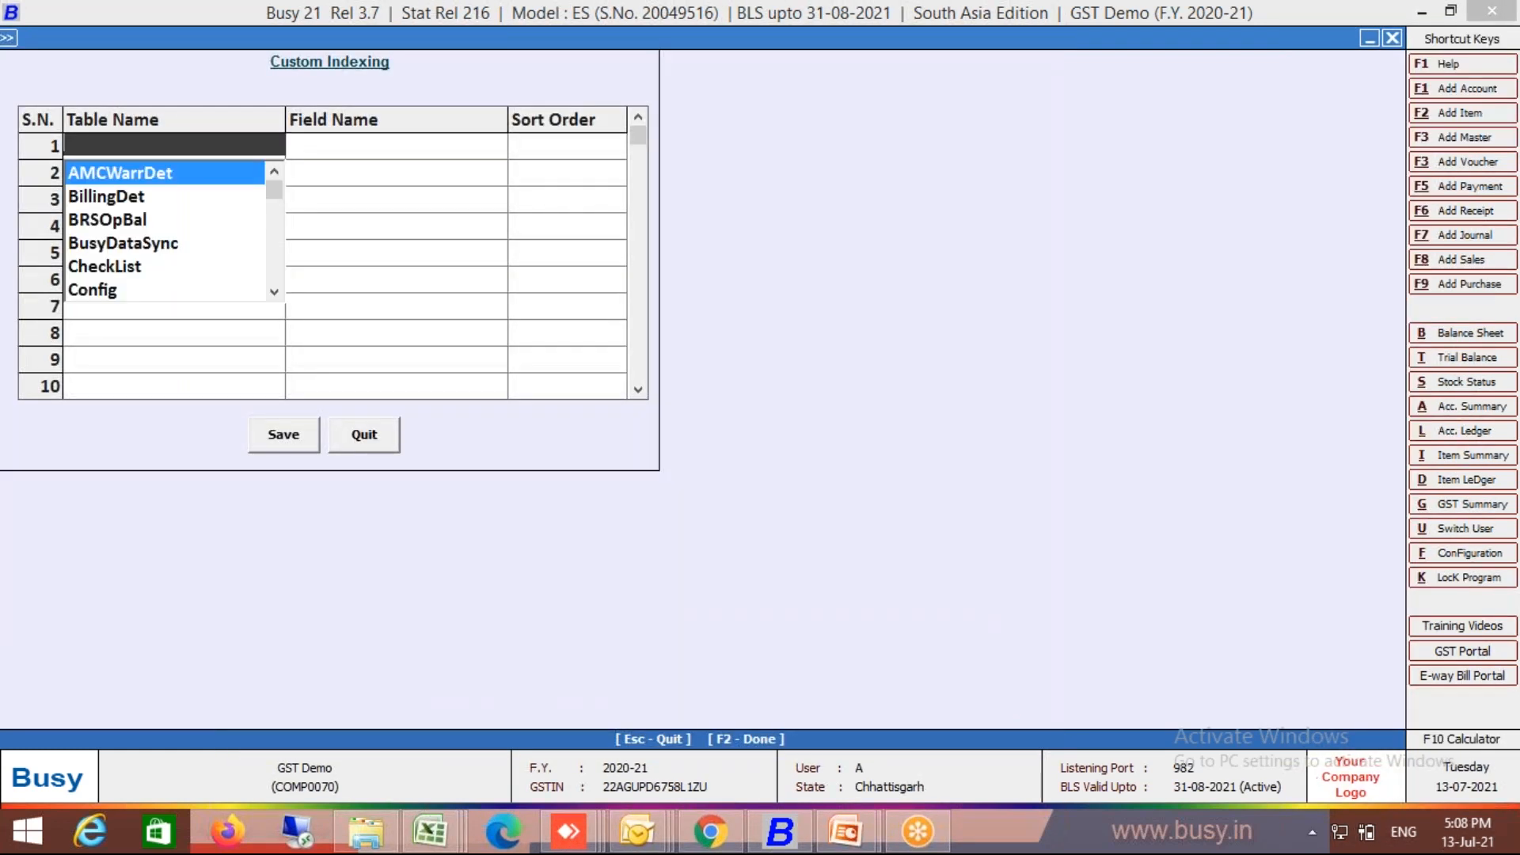
# Step: Pick Master1 and BRSOpBal as table names for the first two Custom Indexing rows
pyautogui.write('master')
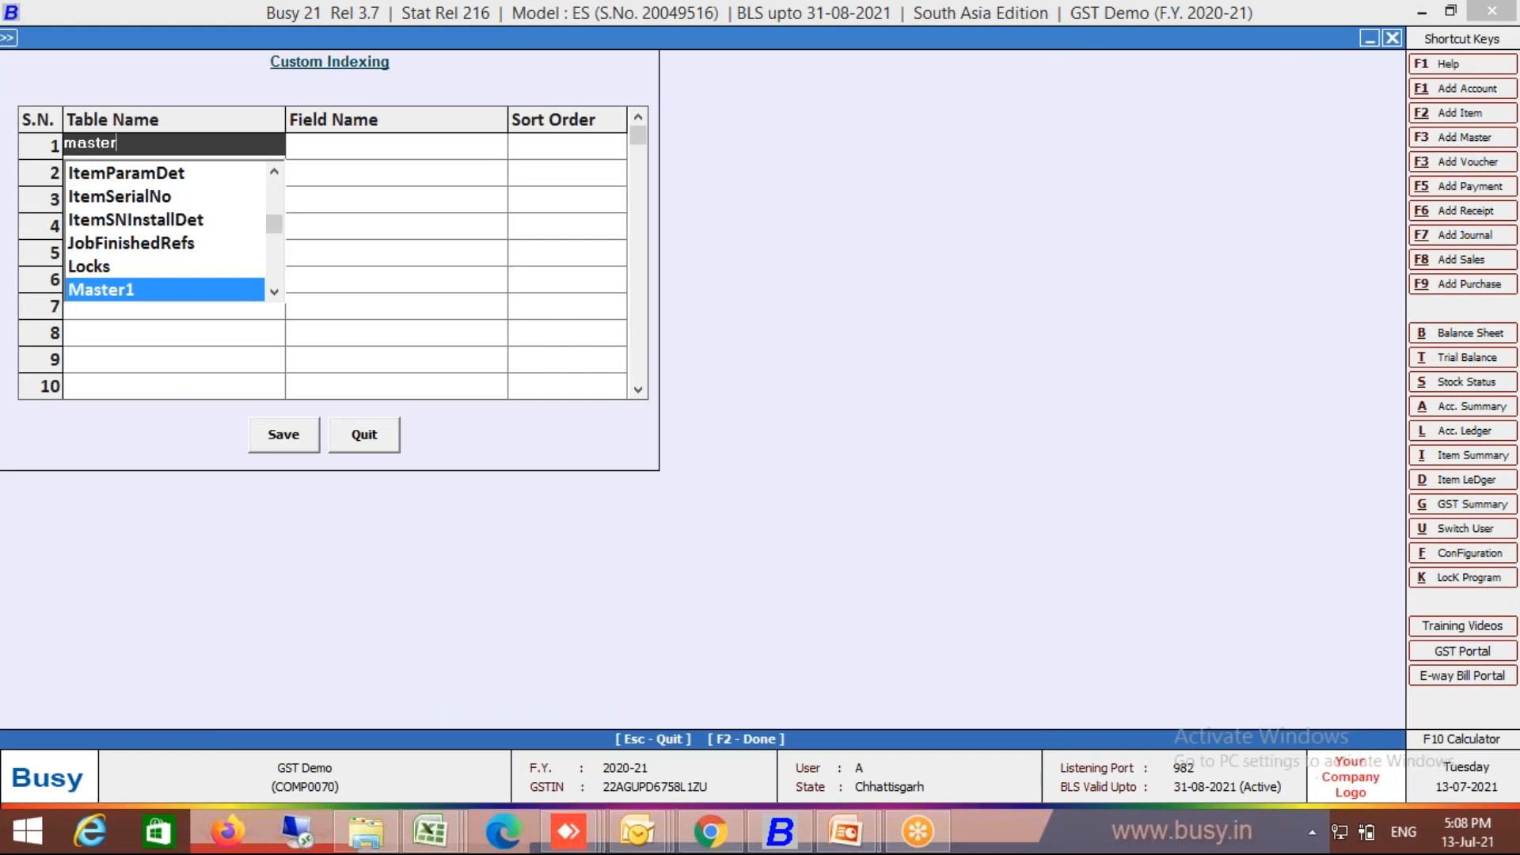
pyautogui.press('Return')
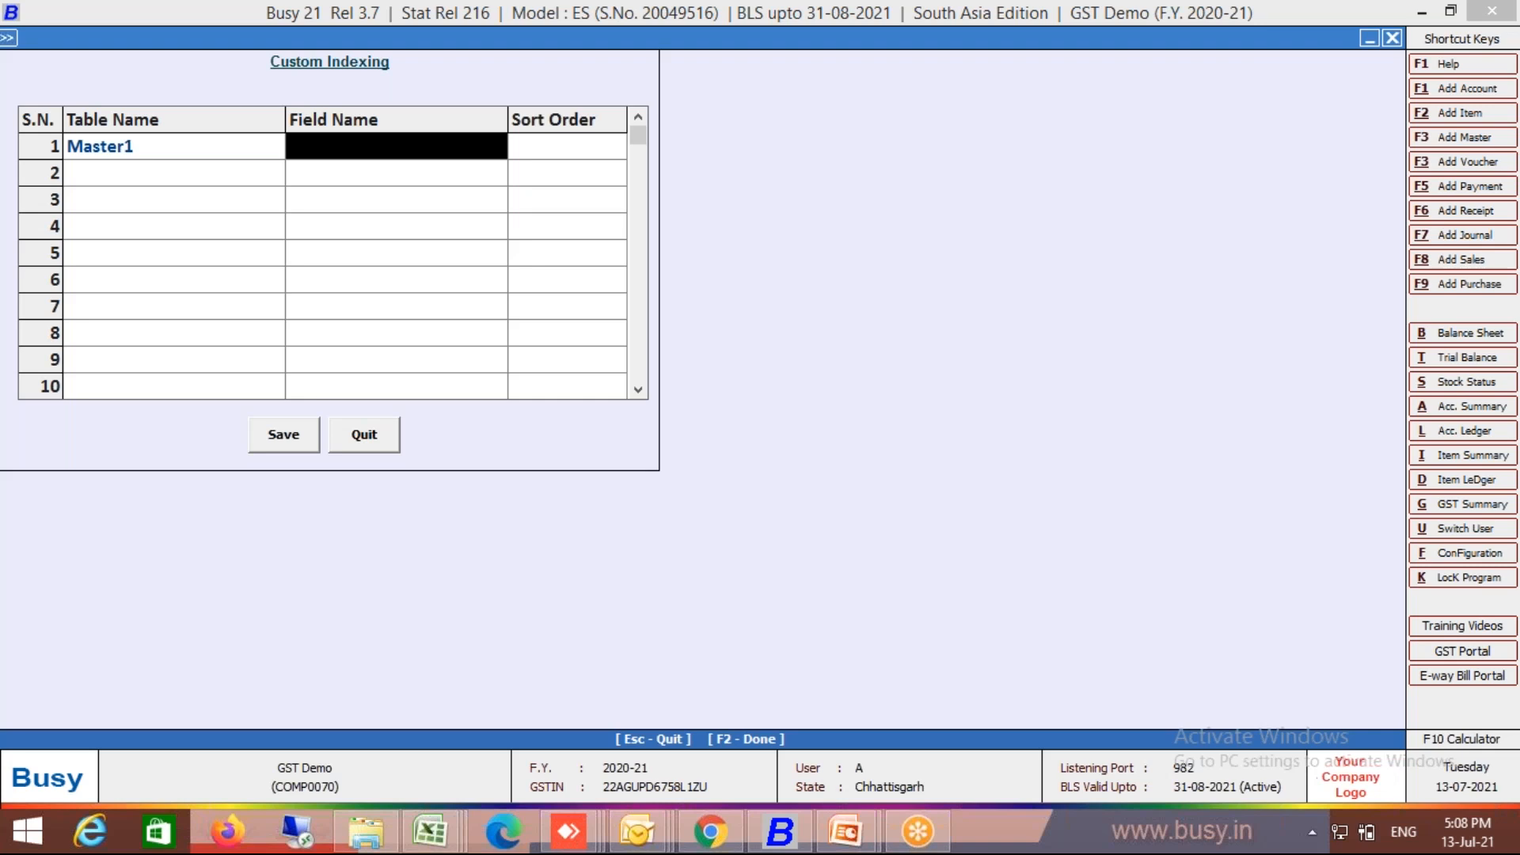
pyautogui.press('Return')
pyautogui.write('b')
pyautogui.press('Down')
pyautogui.press('Return')
# Step: Pick CheckList for the third row and browse further table names such as DailyMessage
pyautogui.press('Return')
pyautogui.press('Return')
pyautogui.press('Down')
pyautogui.press('Down')
pyautogui.press('Down')
pyautogui.press('Down')
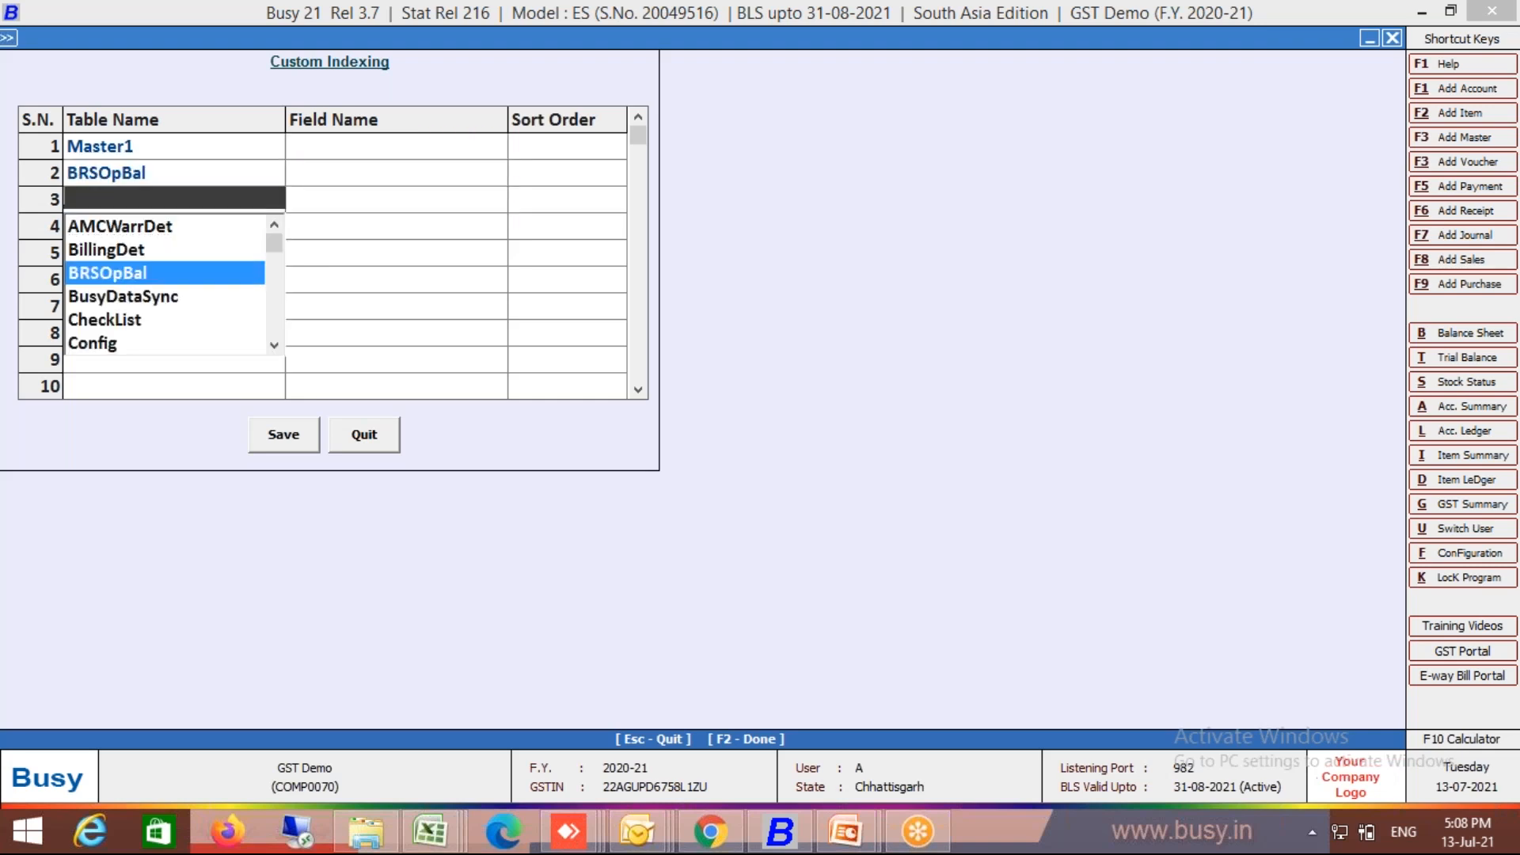
pyautogui.press('Return')
pyautogui.press('Down')
pyautogui.press('Left')
pyautogui.press('Return')
pyautogui.press('Down')
pyautogui.press('Down')
pyautogui.press('Down')
pyautogui.press('Down')
pyautogui.press('Down')
pyautogui.press('Down')
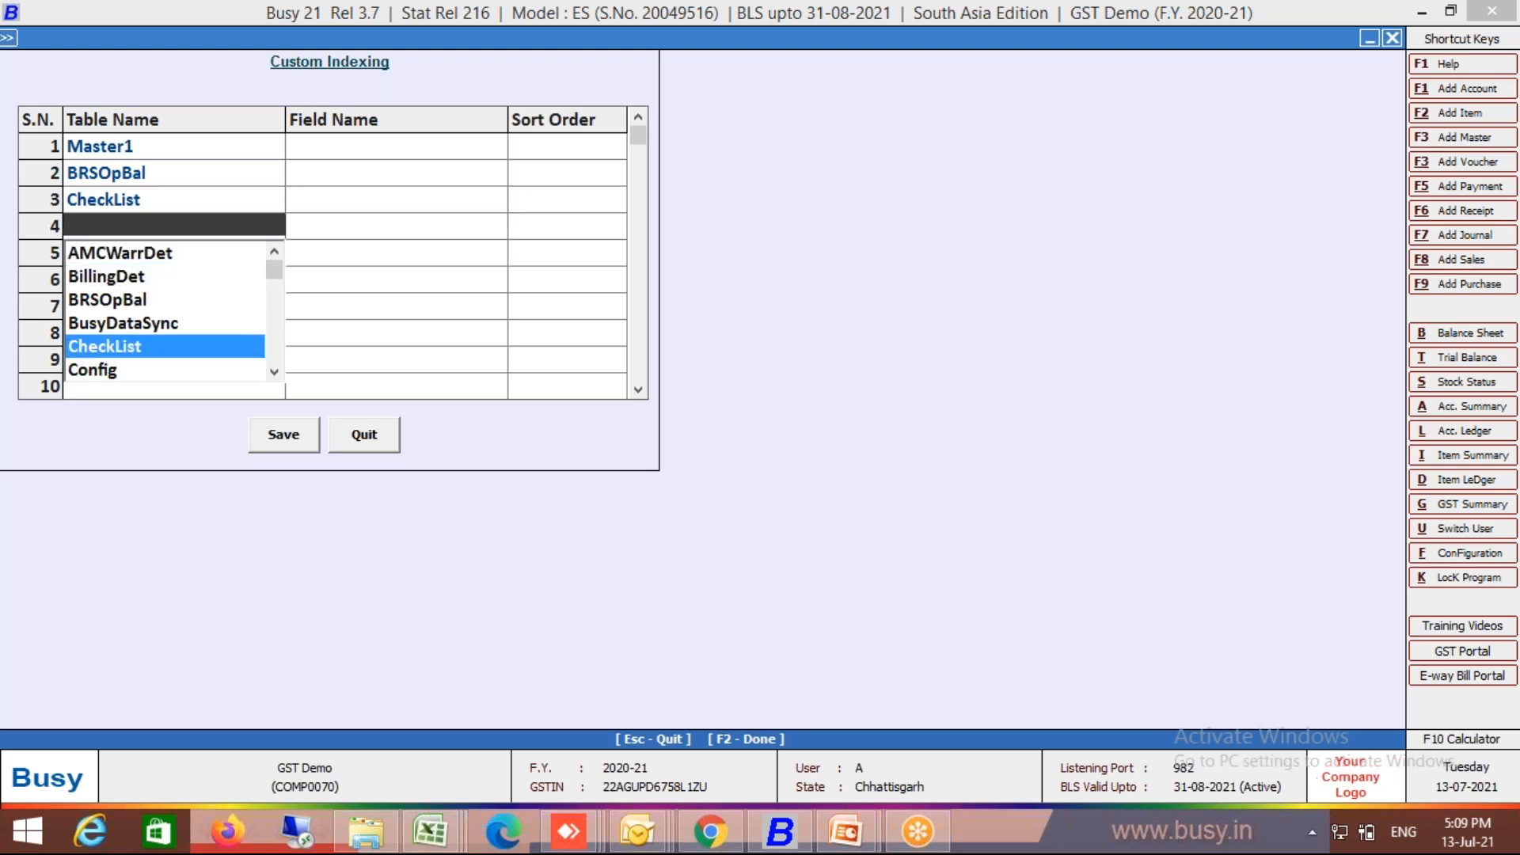
pyautogui.press('Return')
pyautogui.press('Return')
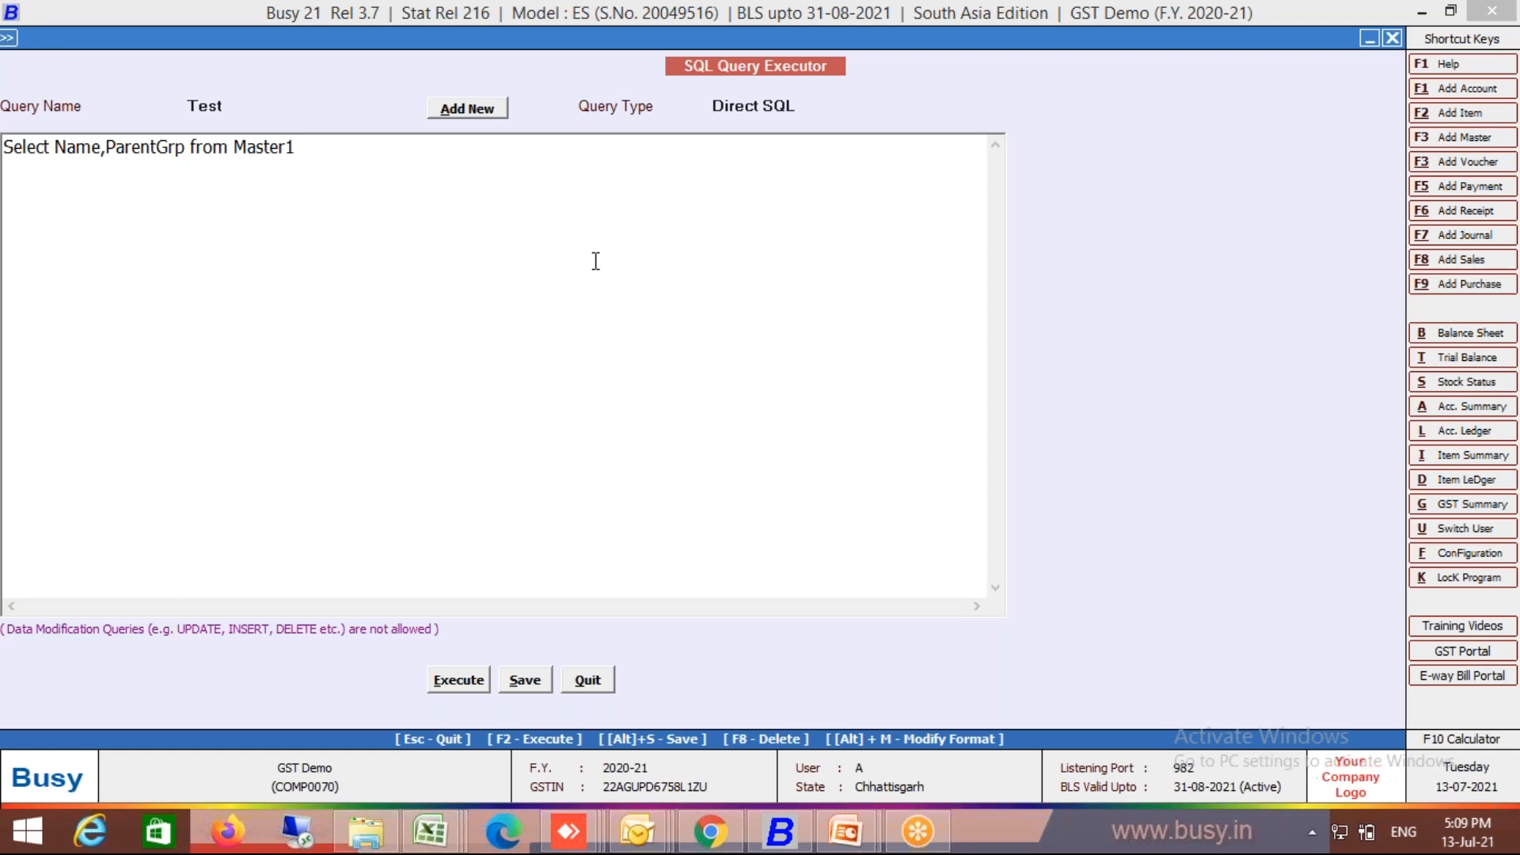
# Step: Add the condition Where Name like "%Cash%" to the query
pyautogui.write('Where')
pyautogui.write('C')
pyautogui.write('ode=')
pyautogui.press('BackSpace')
pyautogui.press('BackSpace')
pyautogui.press('BackSpace')
pyautogui.press('BackSpace')
pyautogui.press('BackSpace')
pyautogui.write('Name')
pyautogui.write(' line')
pyautogui.press('BackSpace')
pyautogui.press('BackSpace')
pyautogui.press('BackSpace')
pyautogui.write('ke ')
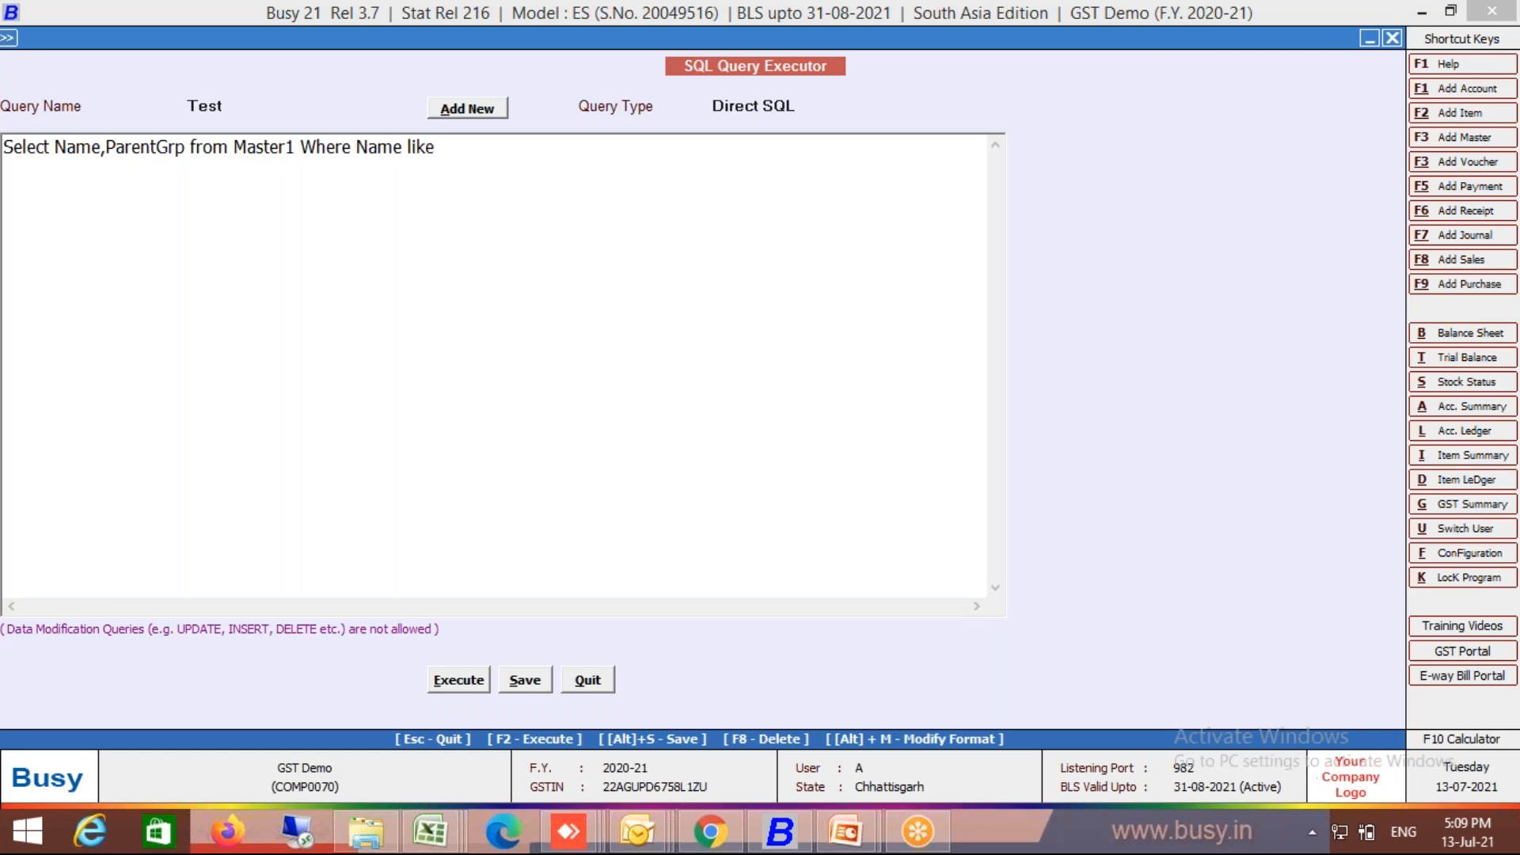
pyautogui.write('"%Cash%"')
# Step: Save the query and run it, getting an empty Name/ParentGrp result
pyautogui.hotkey('alt', 's')
pyautogui.press('Return')
pyautogui.press('F2')
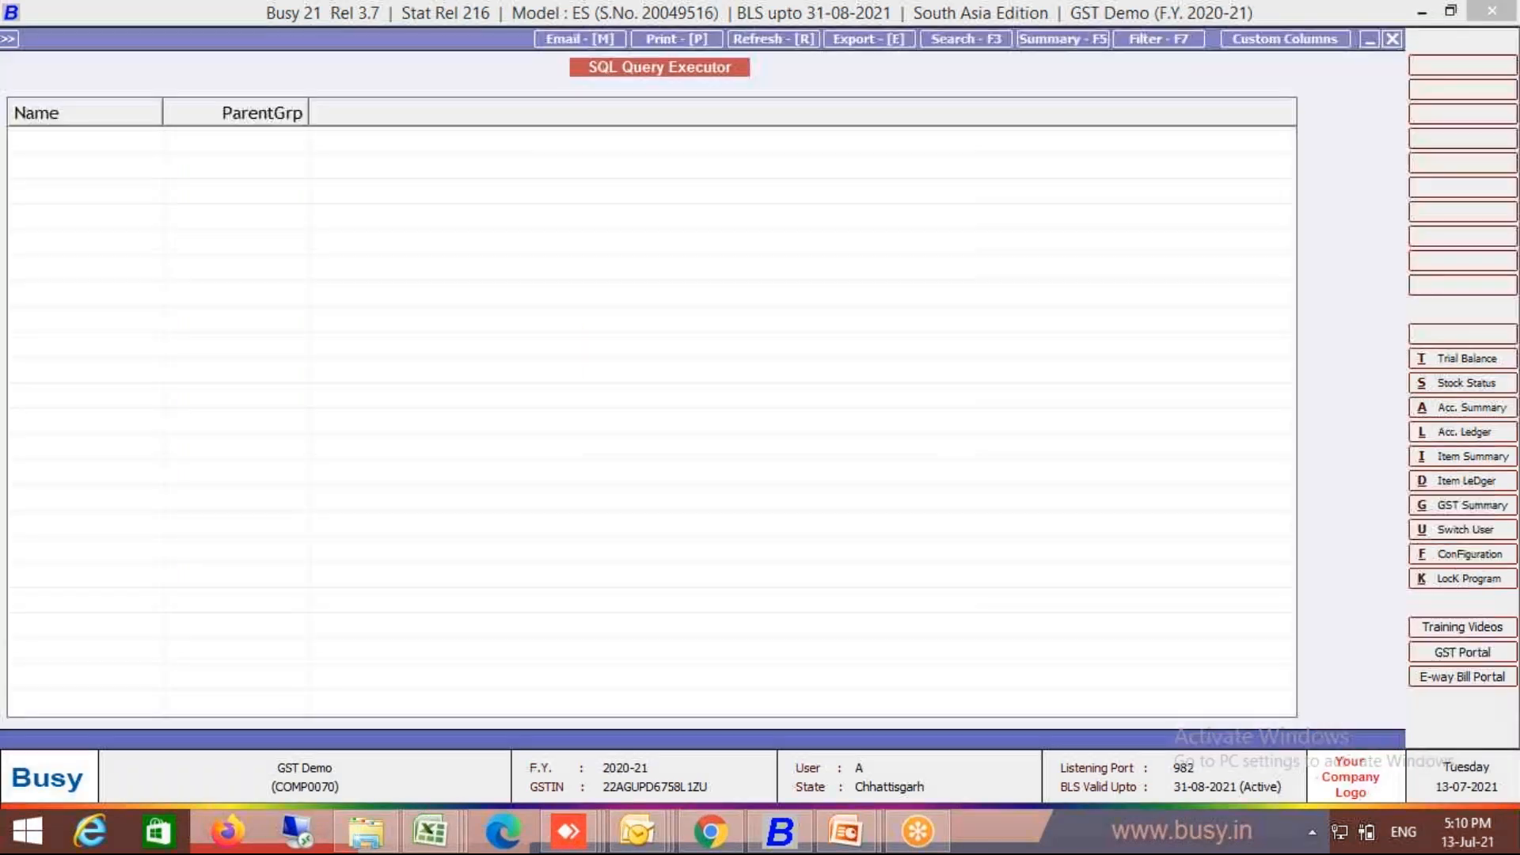
# Step: Replace like with = in the Cash condition, then save and rerun the query
pyautogui.press('Escape')
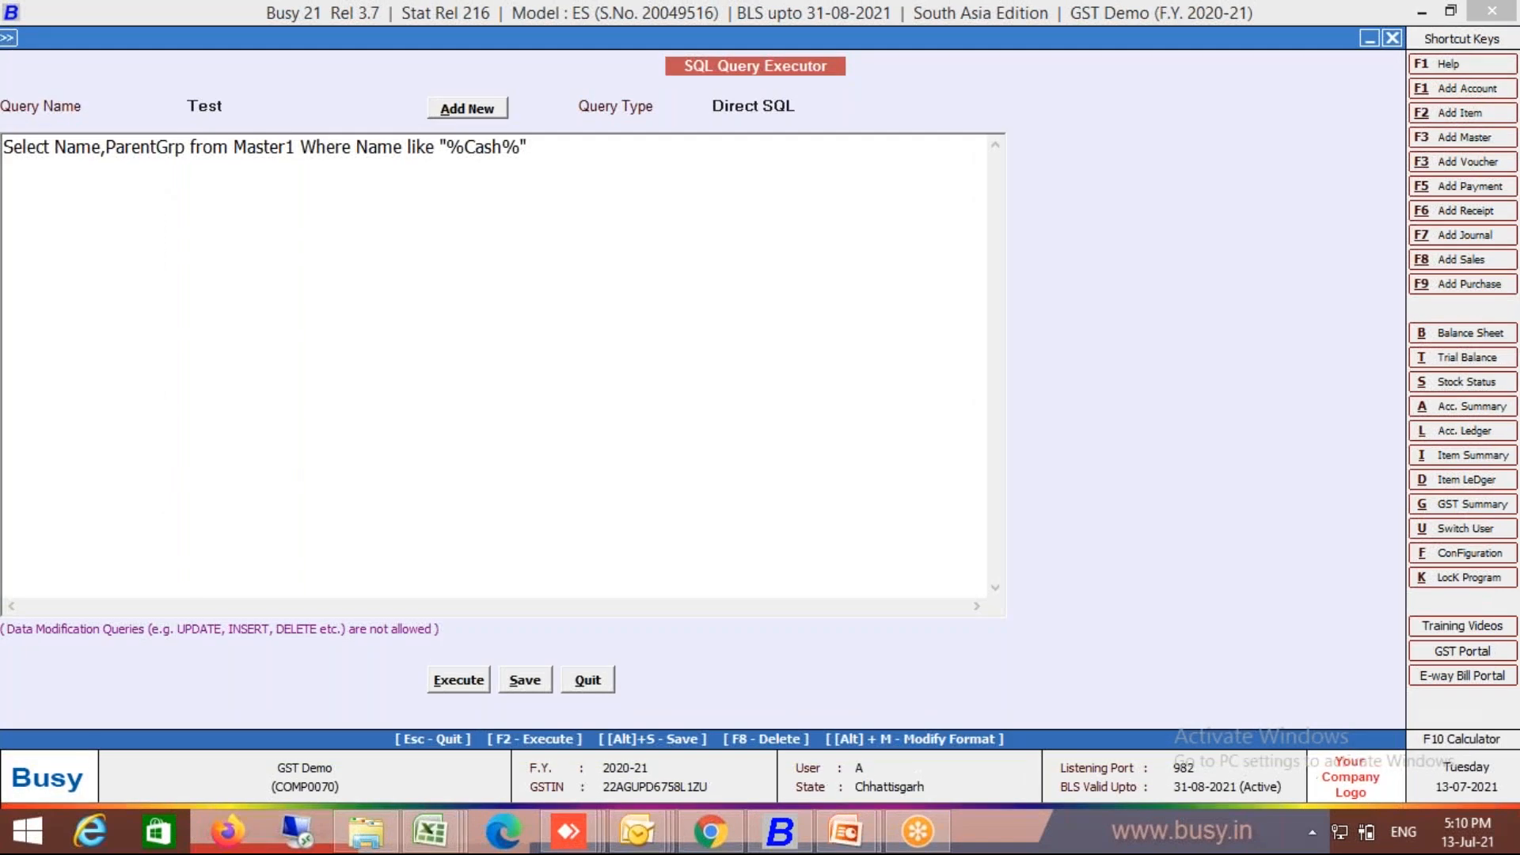
pyautogui.click(435, 146)
pyautogui.press('BackSpace')
pyautogui.press('BackSpace')
pyautogui.press('BackSpace')
pyautogui.press('BackSpace')
pyautogui.write('=')
pyautogui.hotkey('alt', 's')
pyautogui.press('Return')
pyautogui.press('F2')
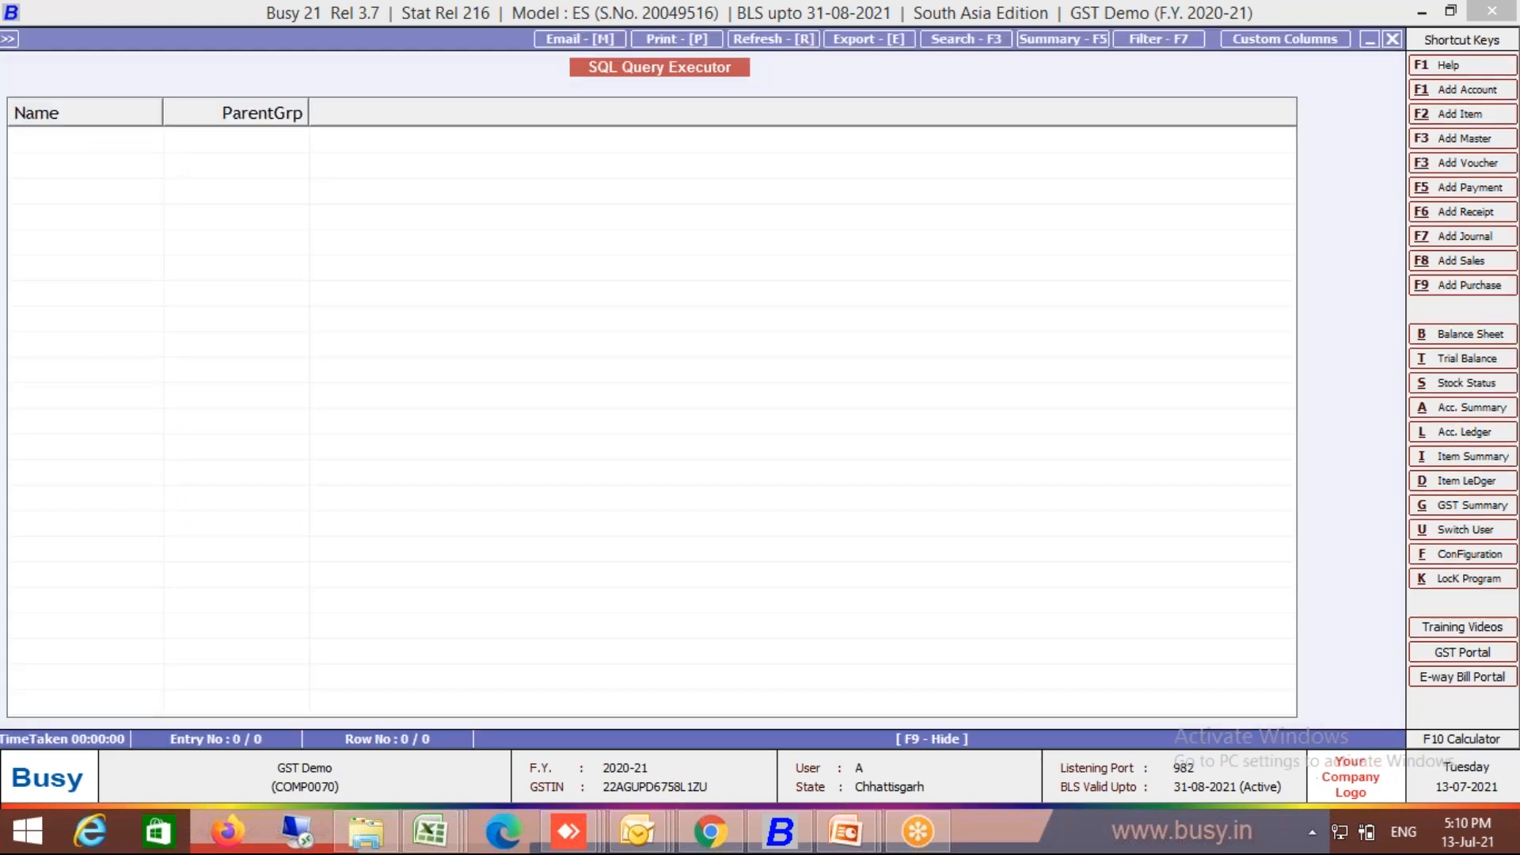
# Step: Drop the leading wildcard and adjust the quotes around Cash%, then rerun the query
pyautogui.press('Escape')
pyautogui.press('Delete')
pyautogui.press('BackSpace')
pyautogui.write('\'Cash%"')
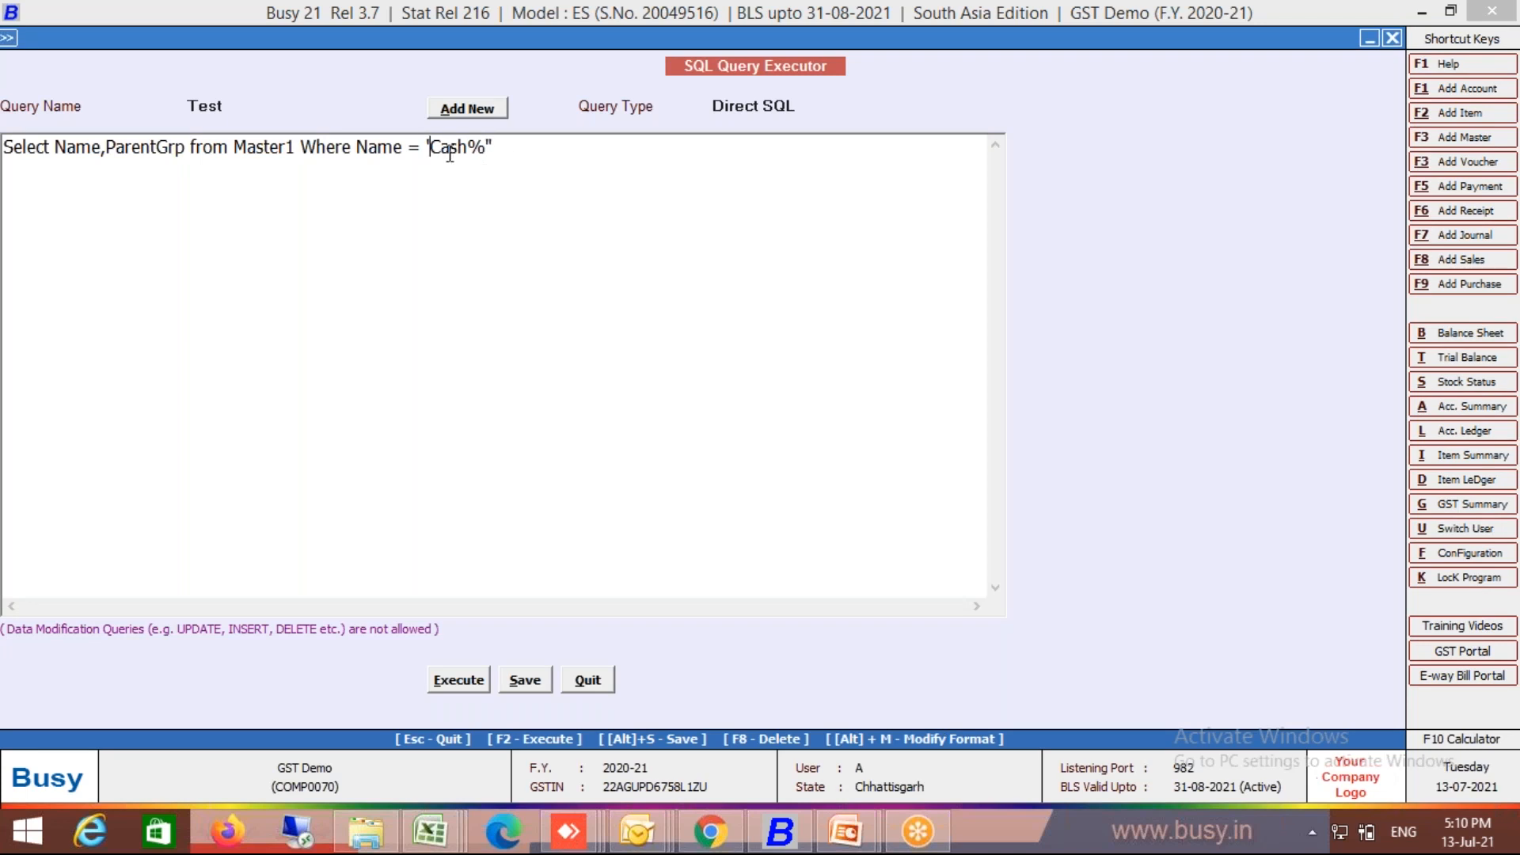
pyautogui.press('BackSpace')
pyautogui.write('"')
pyautogui.press('F2')
# Step: Delete the Cash% value and place the cursor before Name to wrap it
pyautogui.press('Escape')
pyautogui.press('BackSpace')
pyautogui.press('BackSpace')
pyautogui.press('BackSpace')
pyautogui.press('BackSpace')
pyautogui.press('BackSpace')
pyautogui.press('BackSpace')
pyautogui.press('BackSpace')
pyautogui.press('BackSpace')
pyautogui.press('BackSpace')
pyautogui.press('BackSpace')
pyautogui.write('e =')
pyautogui.press('BackSpace')
pyautogui.press('BackSpace')
pyautogui.press('Left')
pyautogui.press('Left')
pyautogui.press('Left')
pyautogui.press('Left')
# Step: Write the condition left(Name,1)="C", then save and run the query
pyautogui.write('le')
pyautogui.write('ft(')
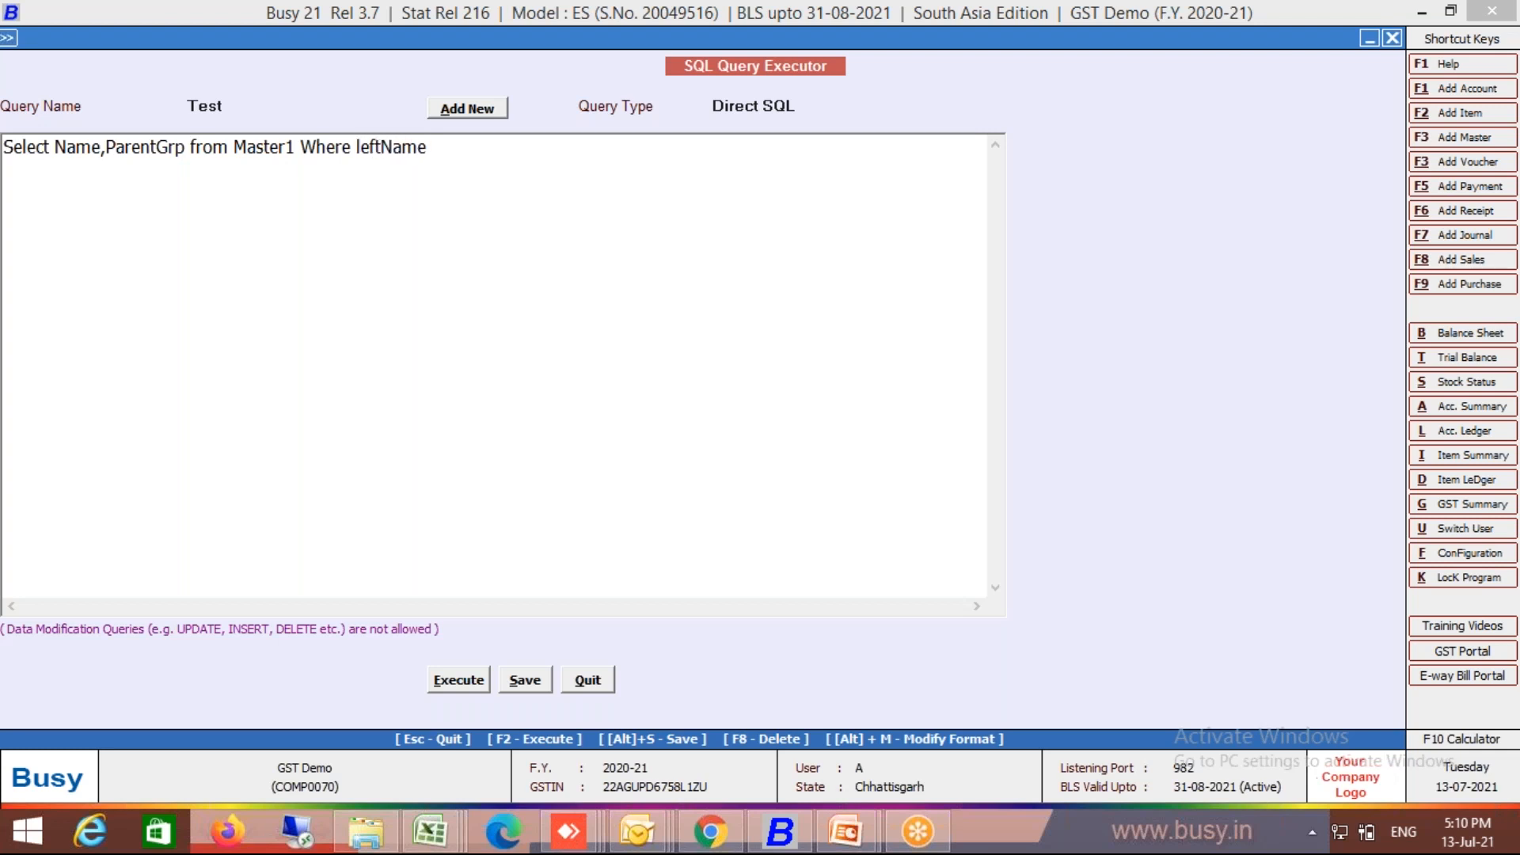
pyautogui.press('Right')
pyautogui.press('Right')
pyautogui.press('Right')
pyautogui.press('Right')
pyautogui.write(',1)="C"')
pyautogui.hotkey('alt', 's')
pyautogui.press('Return')
pyautogui.press('F2')
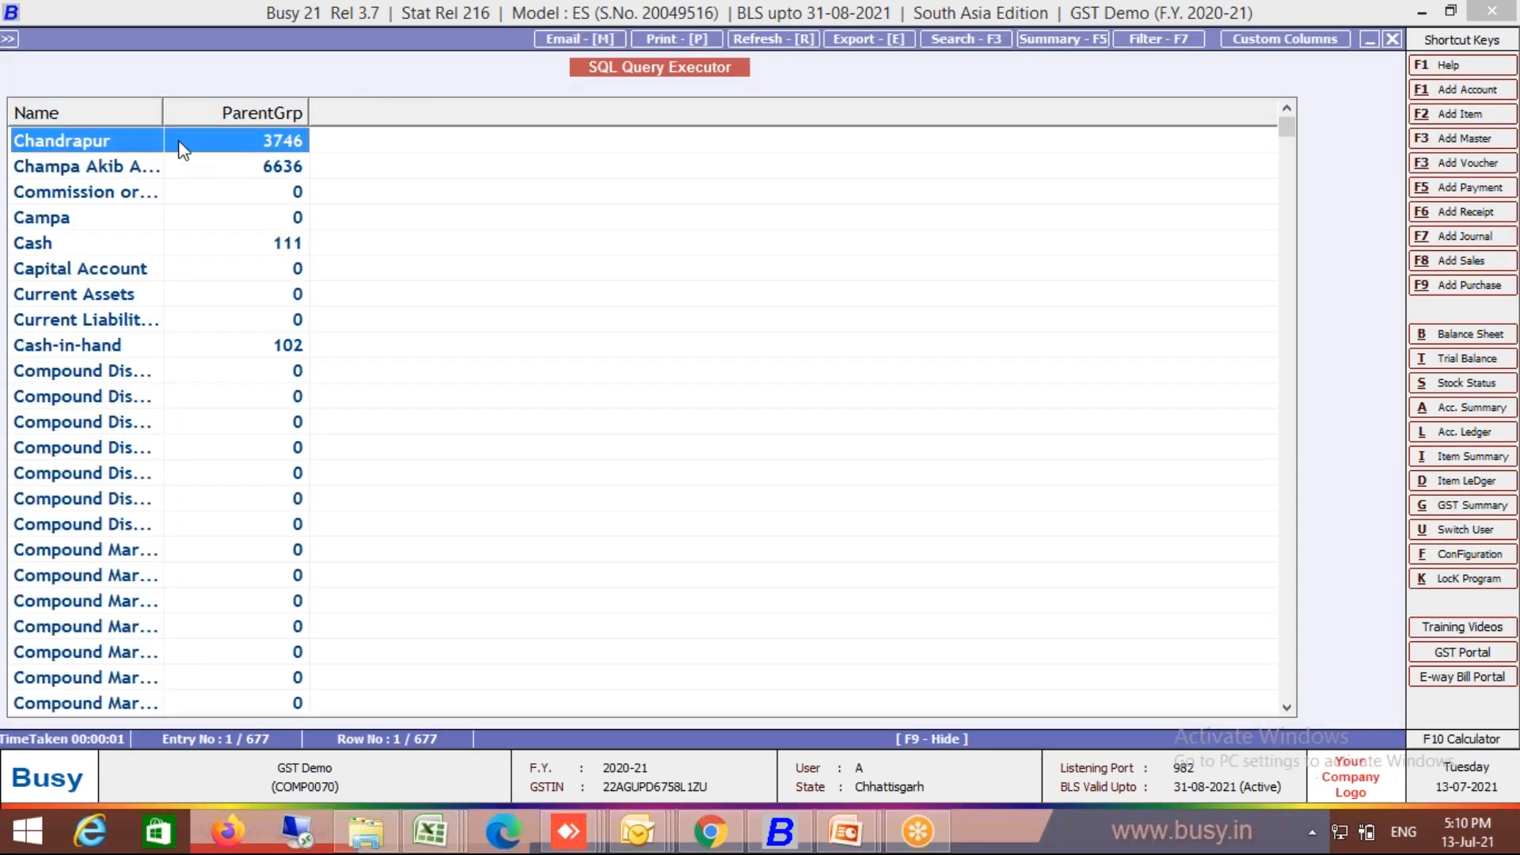
# Step: Widen the Name and ParentGrp result columns to show full names
pyautogui.moveTo(160, 110); pyautogui.dragTo(369, 116)
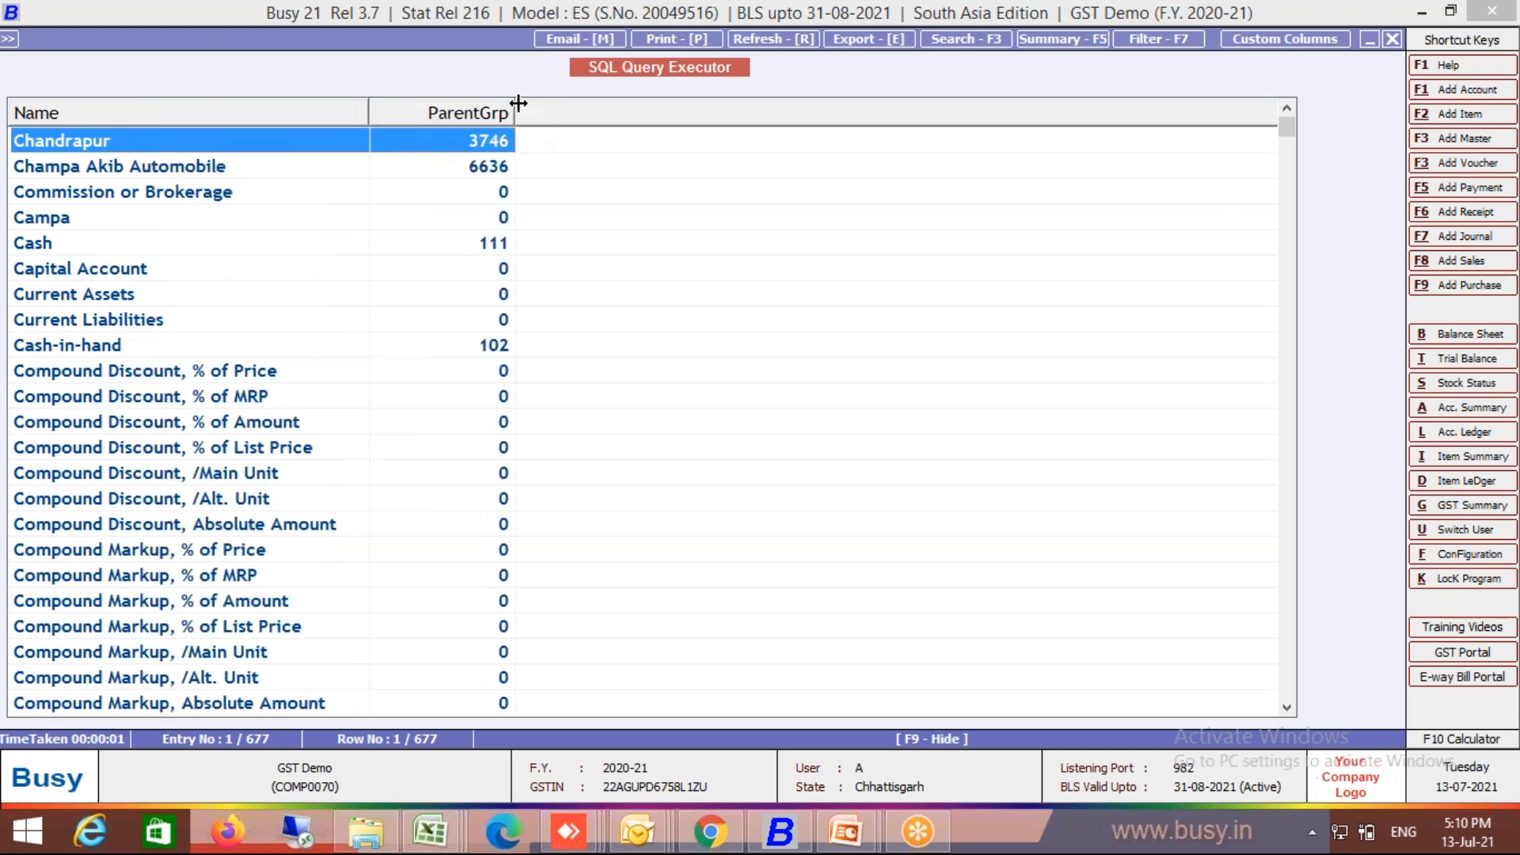
pyautogui.moveTo(515, 112); pyautogui.dragTo(608, 113)
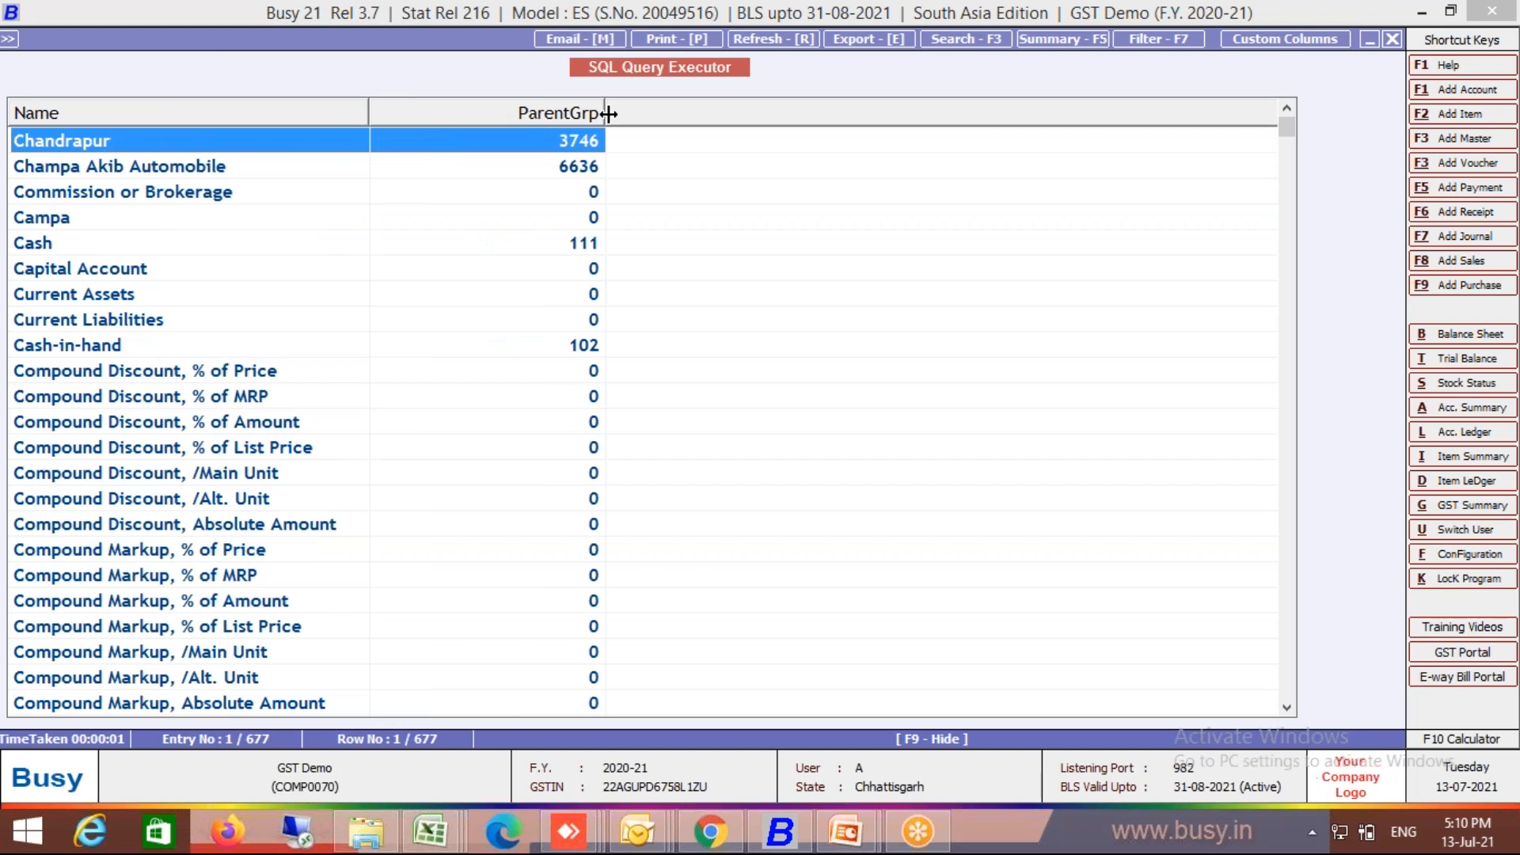
pyautogui.press('Escape')
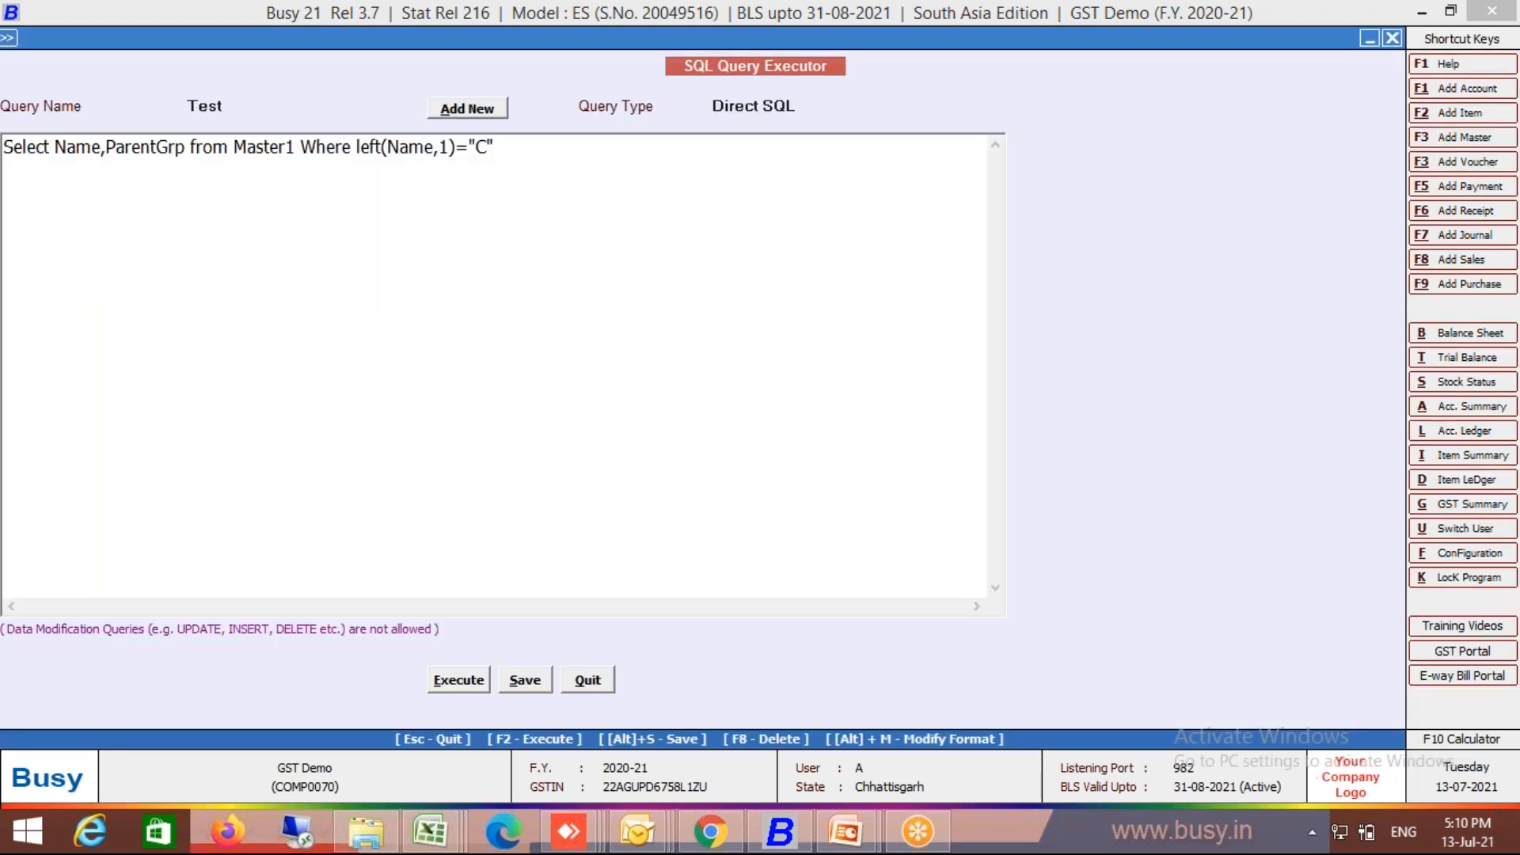
# Step: Change the first letter to B, rerun for 419 names, then append 'and MasterType=6'
pyautogui.press('Left')
pyautogui.press('BackSpace')
pyautogui.write('B')
pyautogui.press('F2')
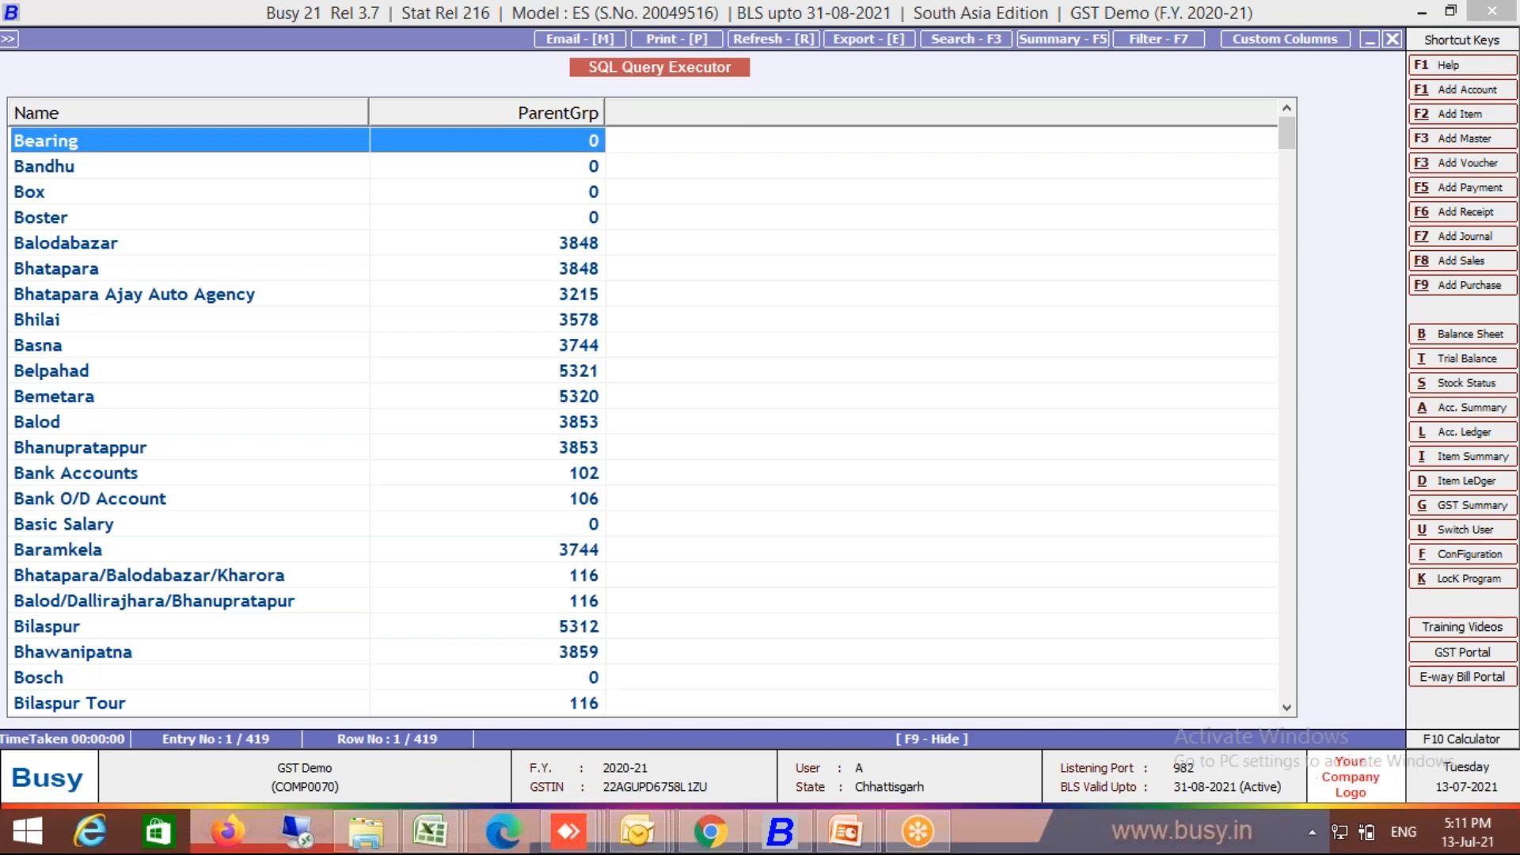
pyautogui.press('Escape')
pyautogui.write('a')
pyautogui.write('nd ')
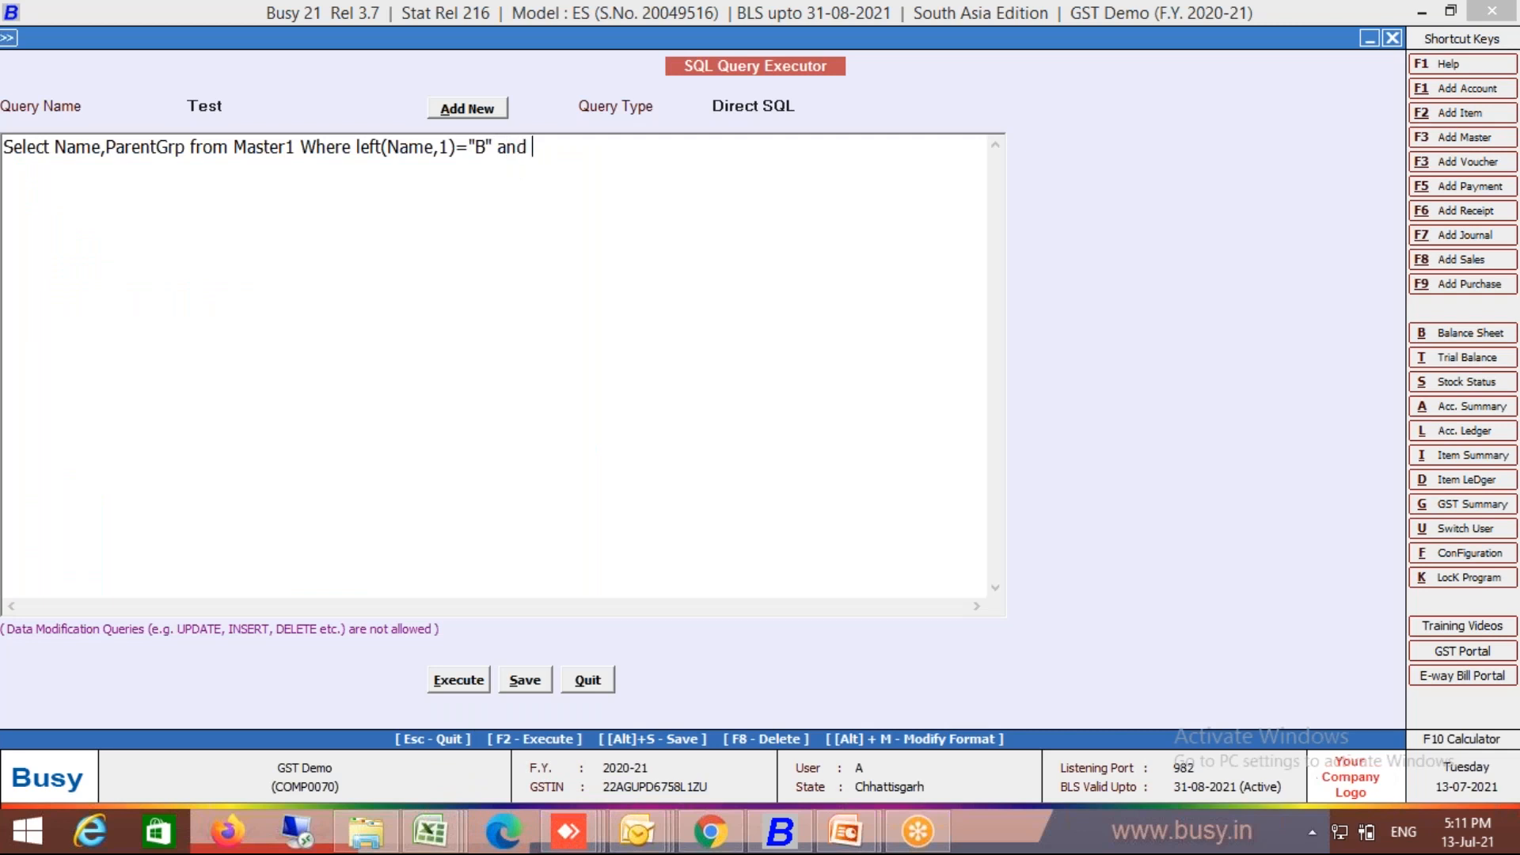
pyautogui.write('MasterType=6')
# Step: Run the B-names query with MasterType=6 (357 rows), then return to the Scope of SQL Query slide
pyautogui.press('F2')
pyautogui.press('Return')
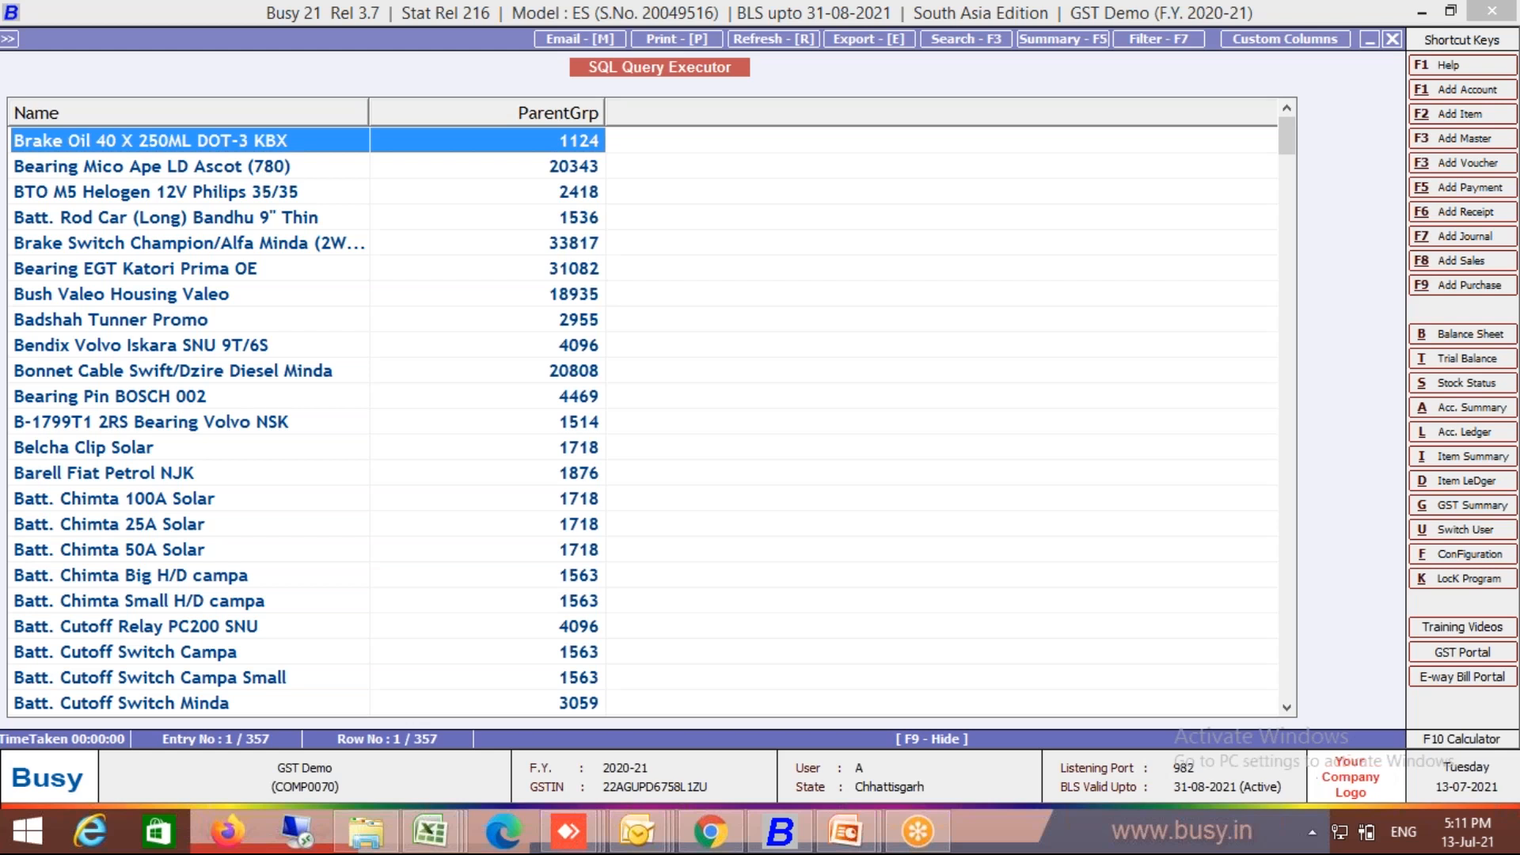
pyautogui.press('Escape')
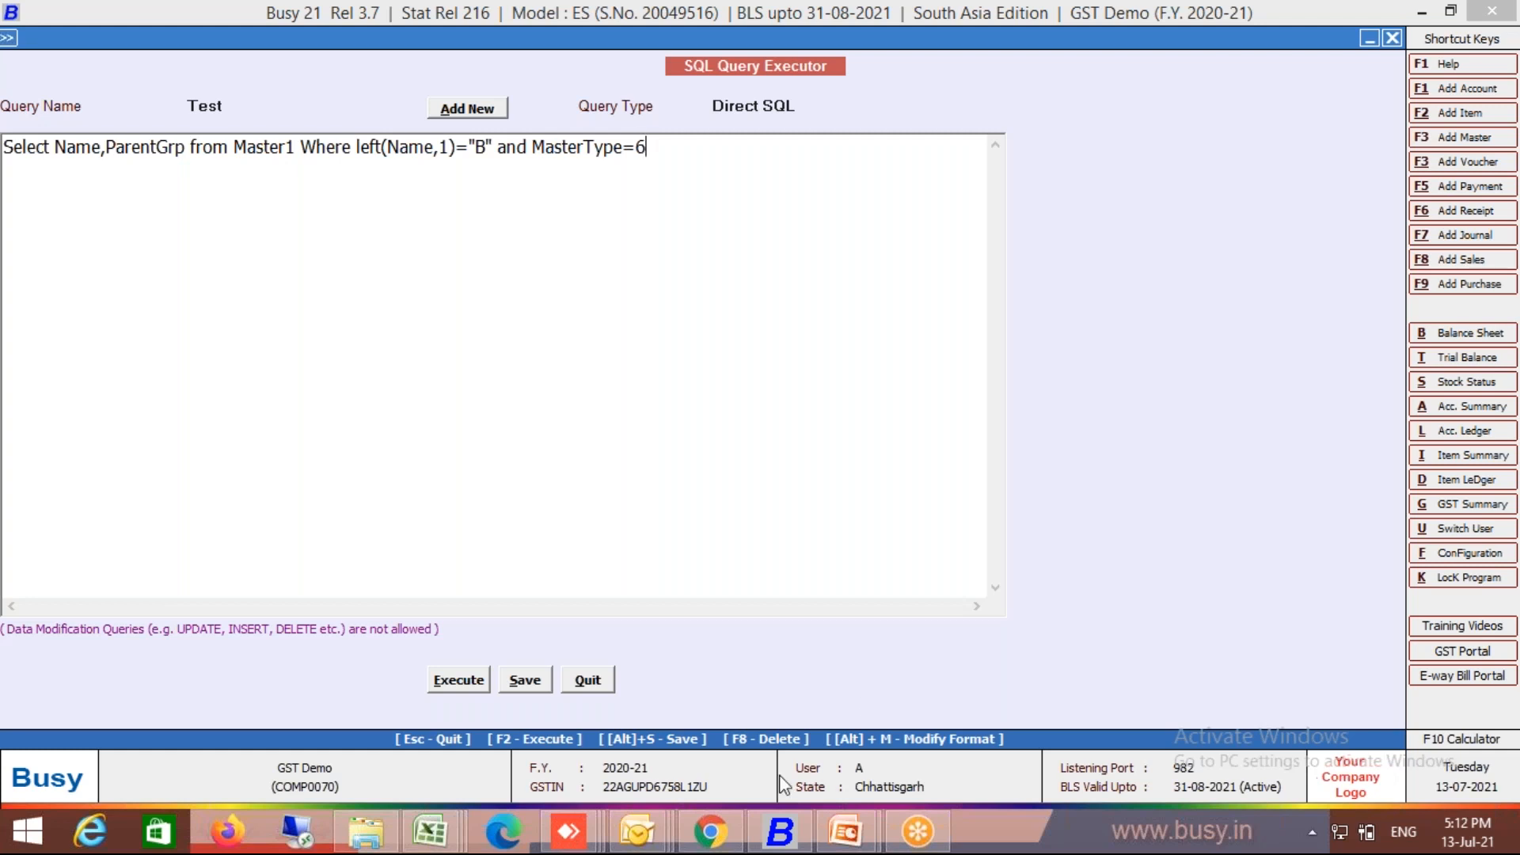
pyautogui.moveTo(861, 801)
pyautogui.click(917, 763)
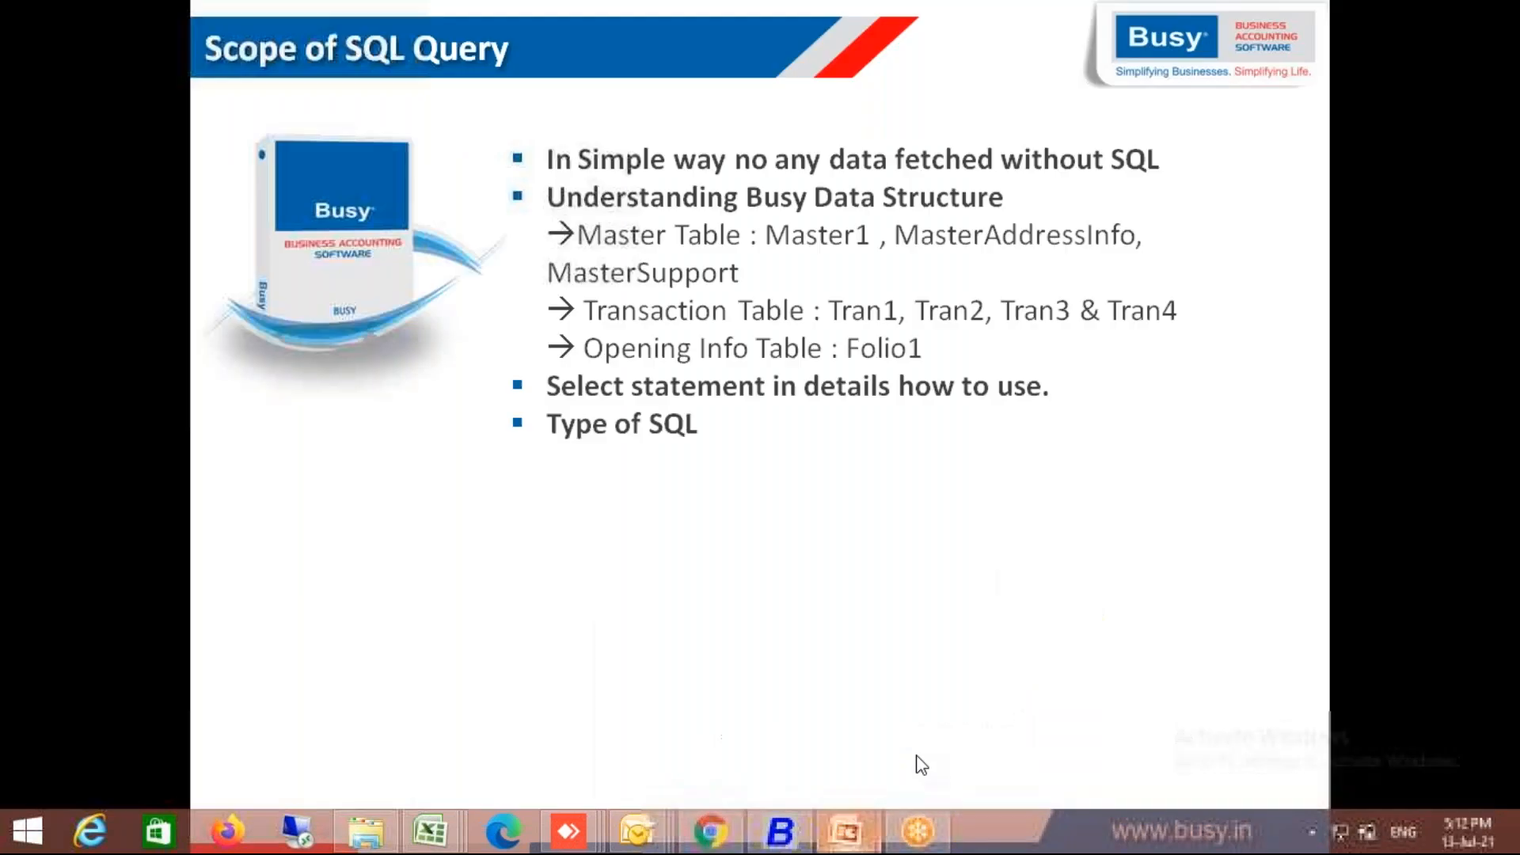
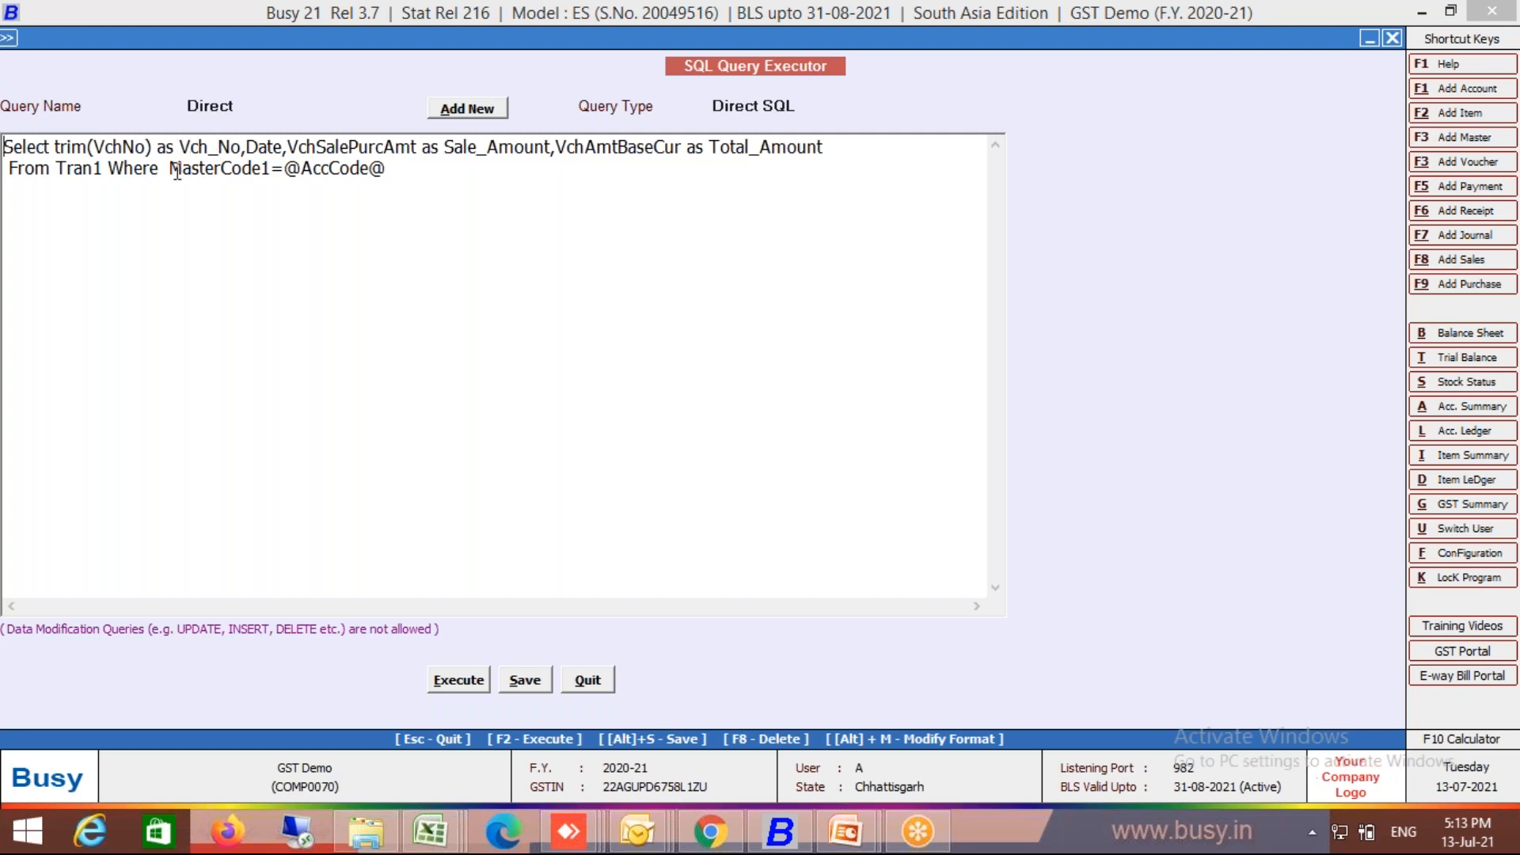
pyautogui.hotkey('shift', 'End')
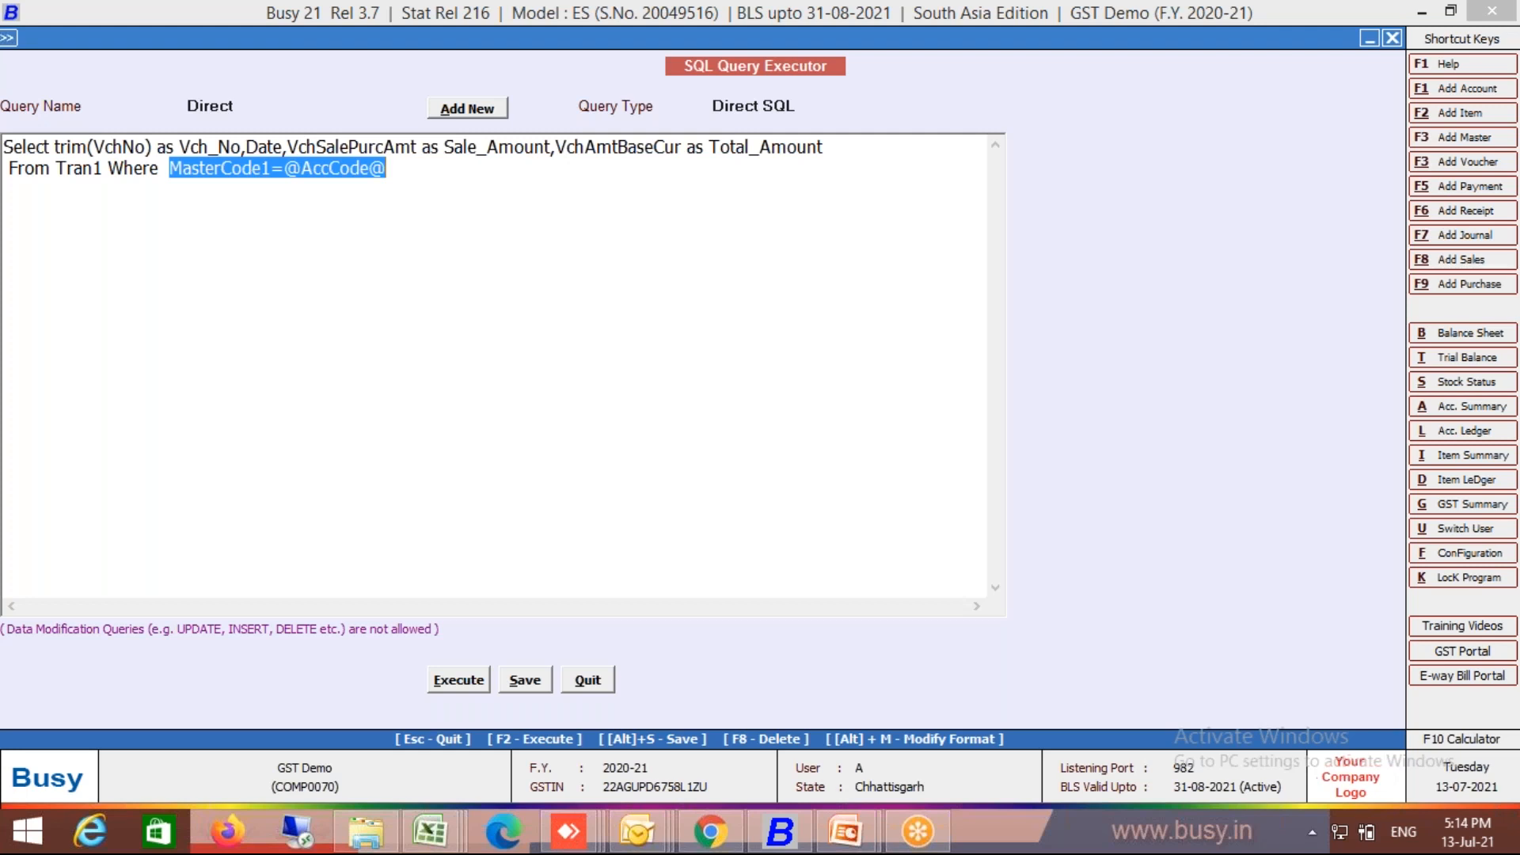
pyautogui.click(459, 679)
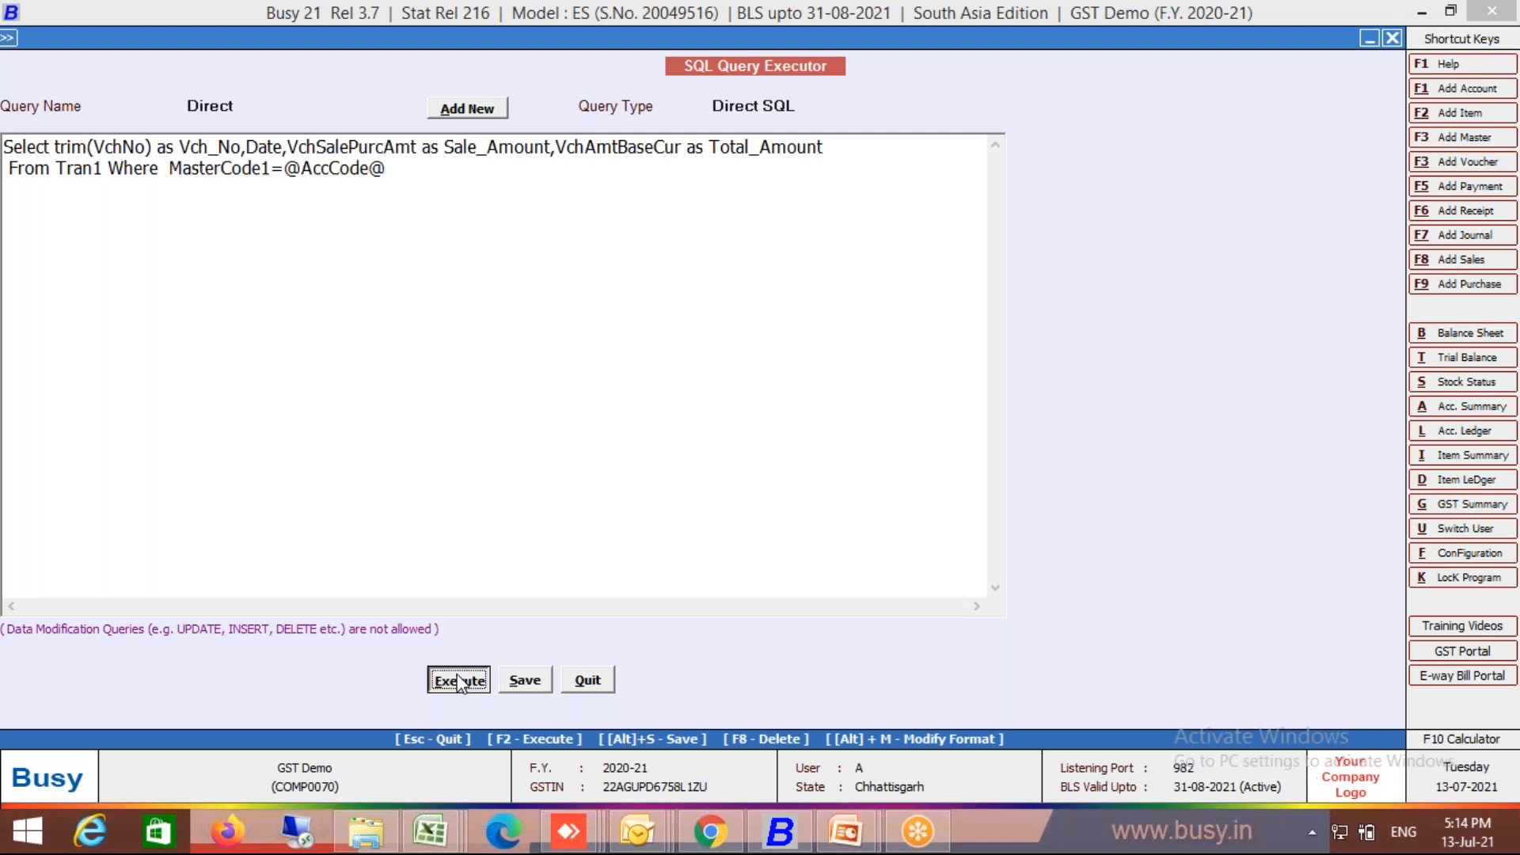
# Step: Run the Direct query for account R. S. INC (Purchase), then go back to the parameters prompt
pyautogui.press('Return')
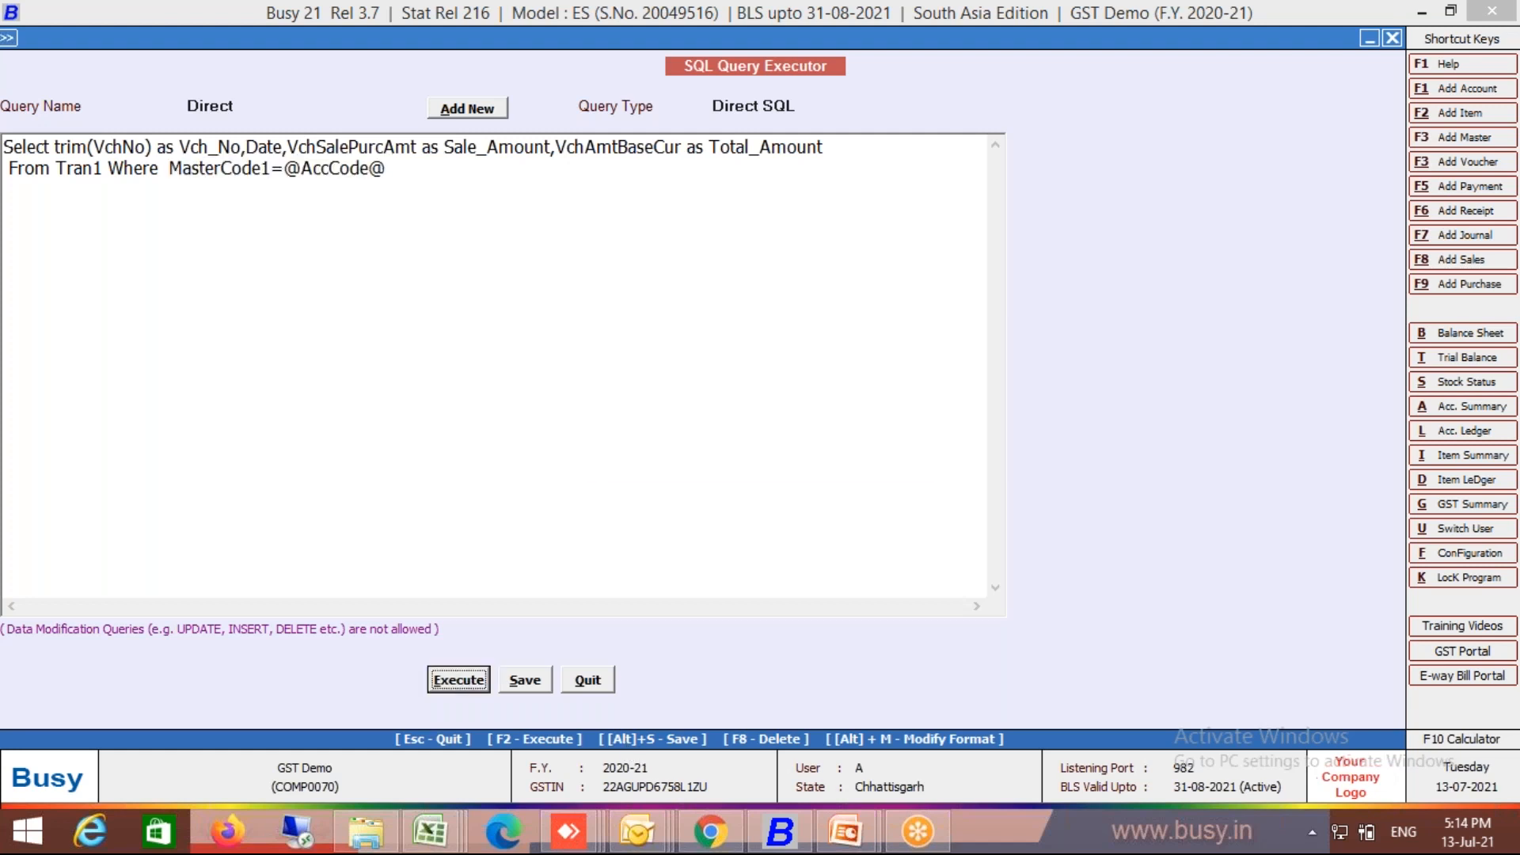
pyautogui.press('Return')
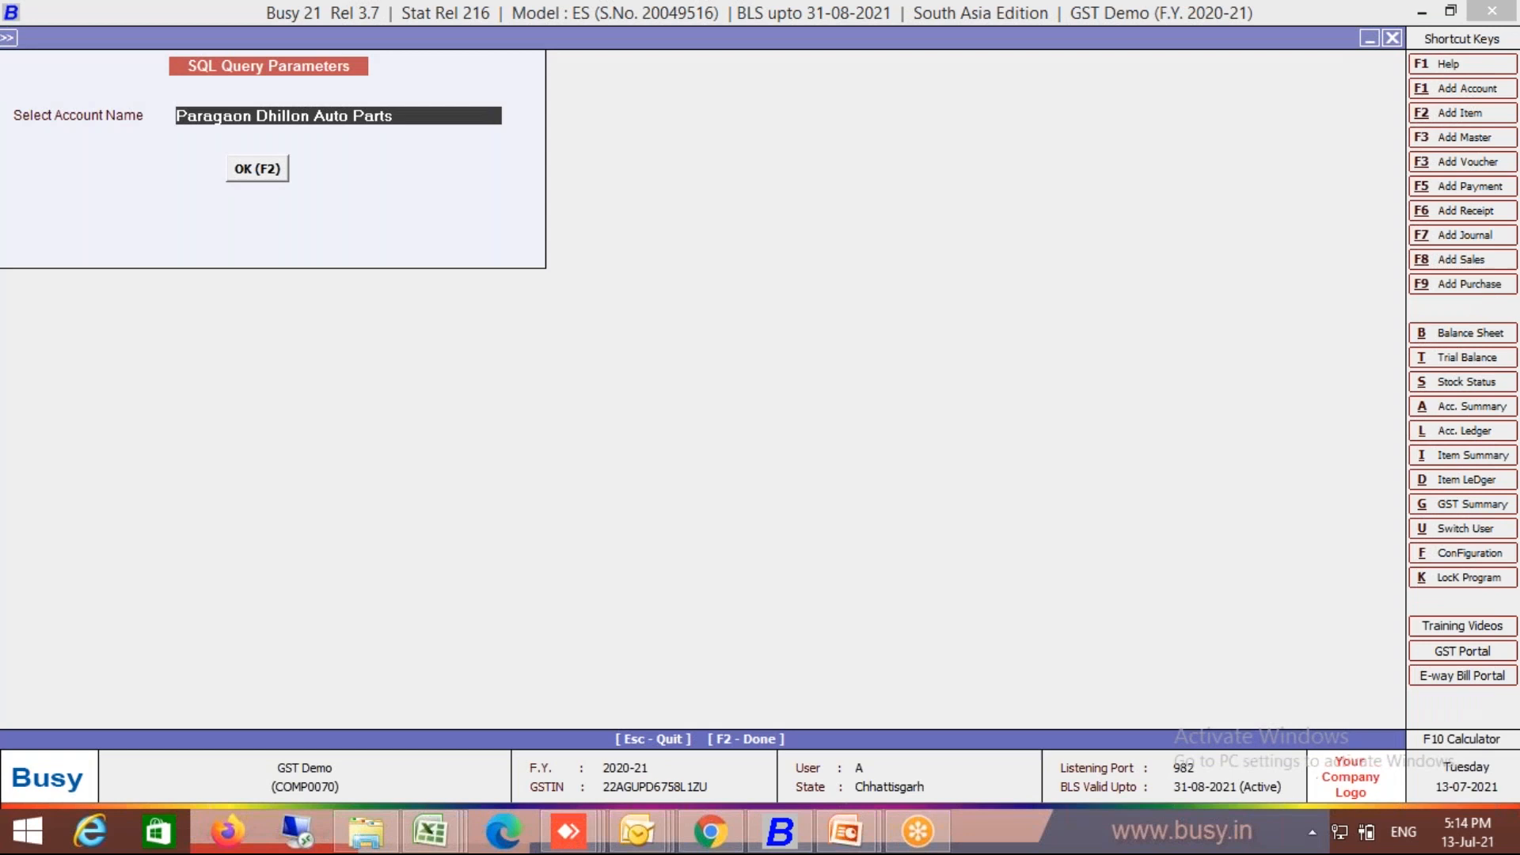
pyautogui.write('r')
pyautogui.press('Down')
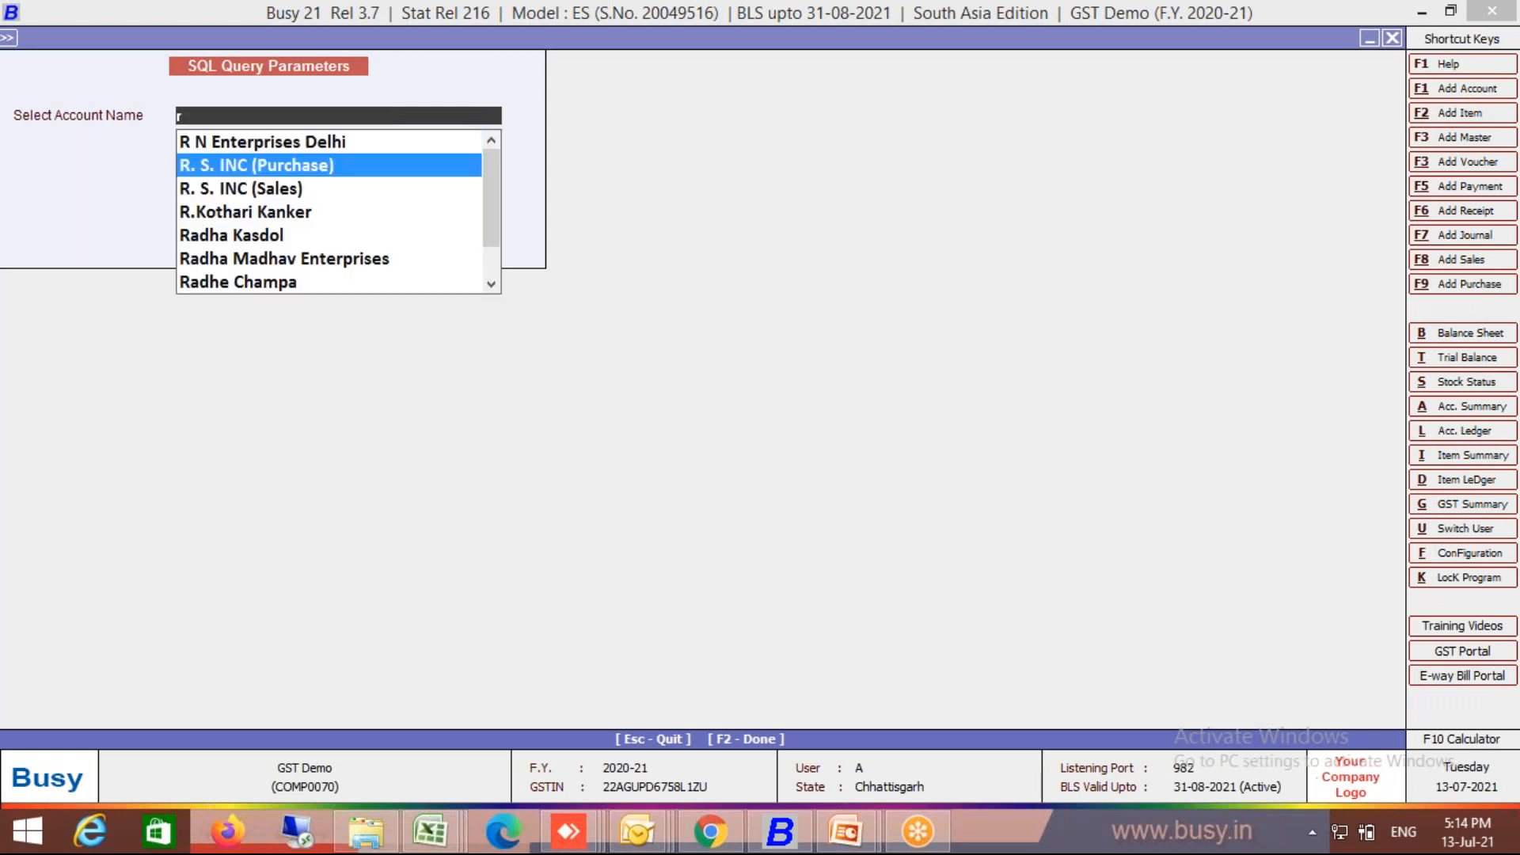
pyautogui.press('Return')
pyautogui.press('Return')
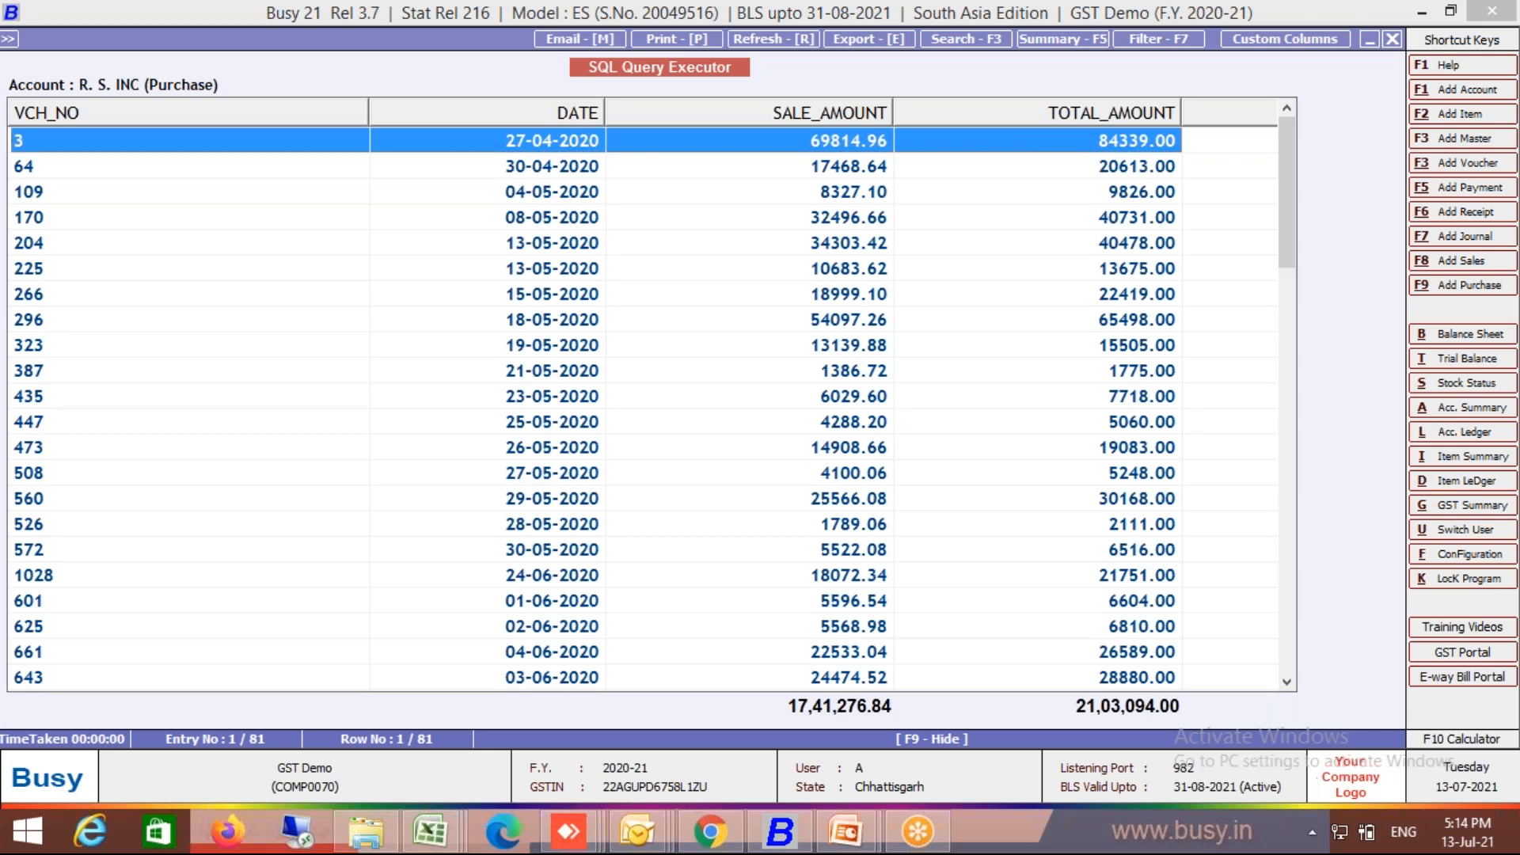
pyautogui.press('Escape')
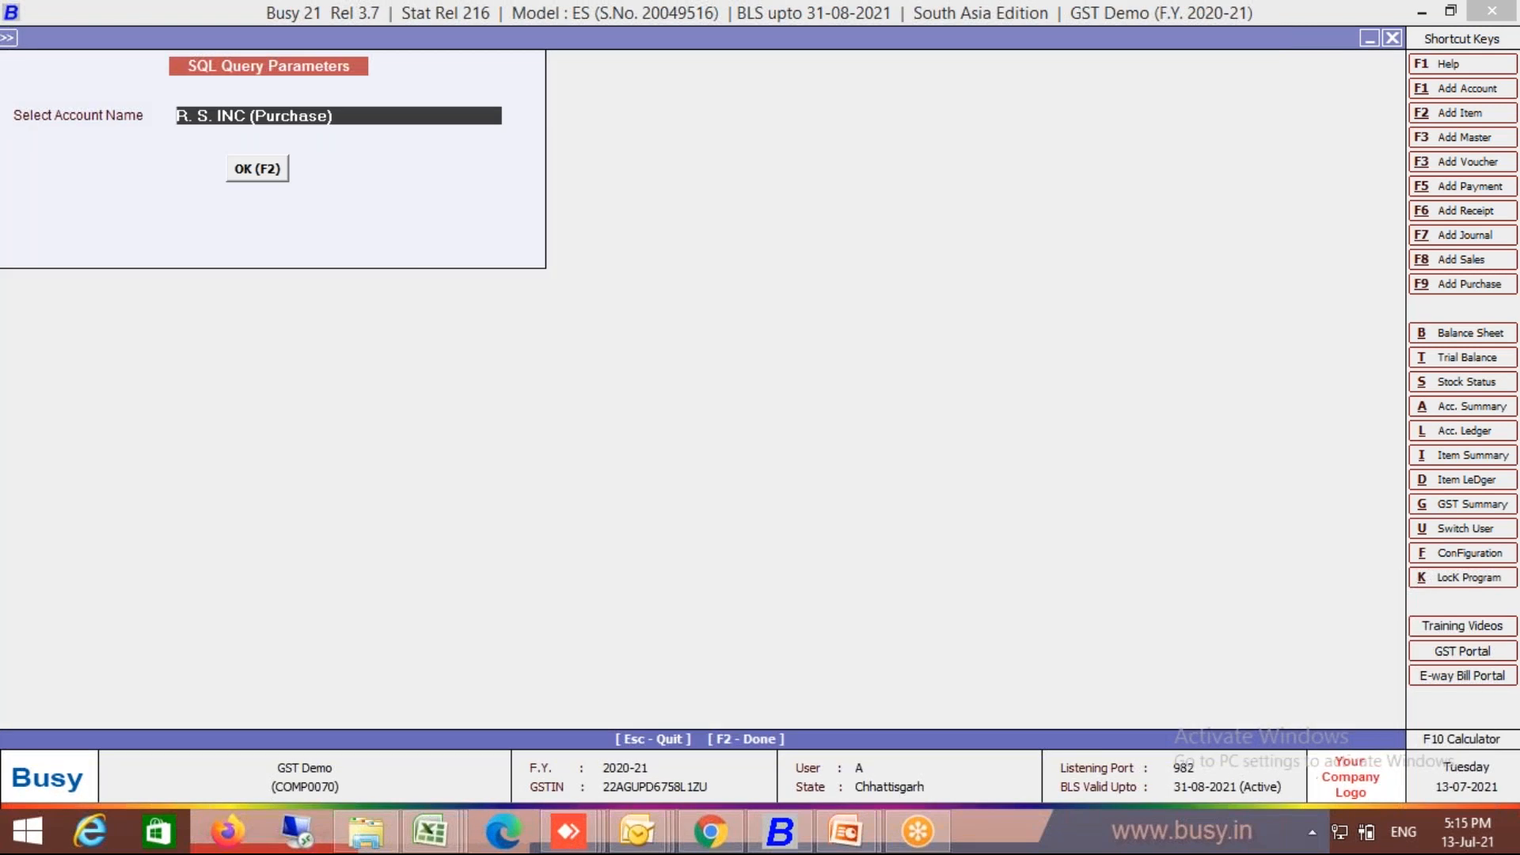
# Step: Load the saved Test query and run it to list B-names with their parent groups
pyautogui.press('Escape')
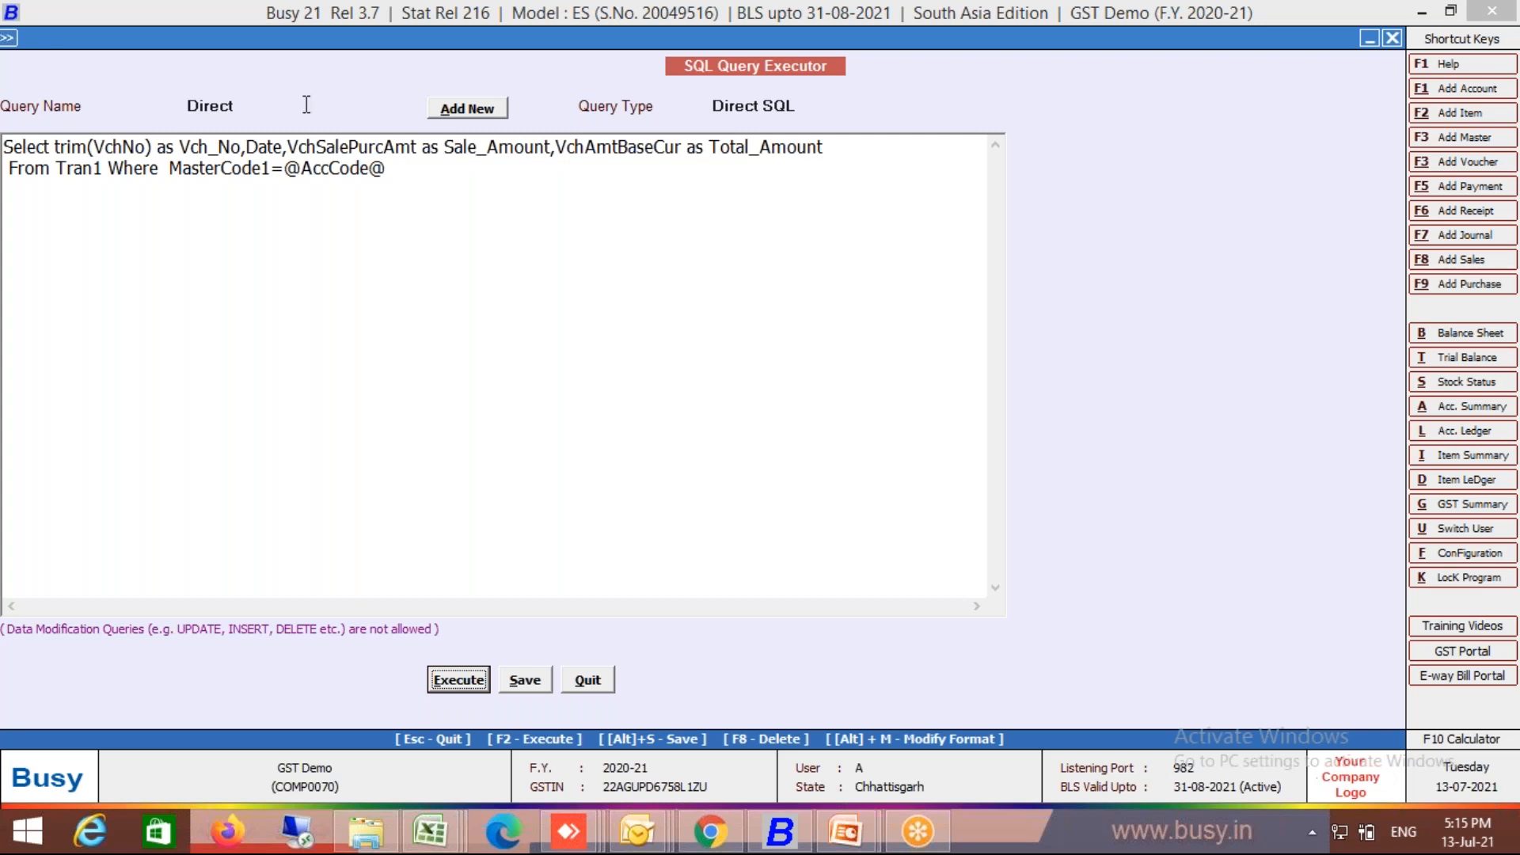
pyautogui.click(222, 105)
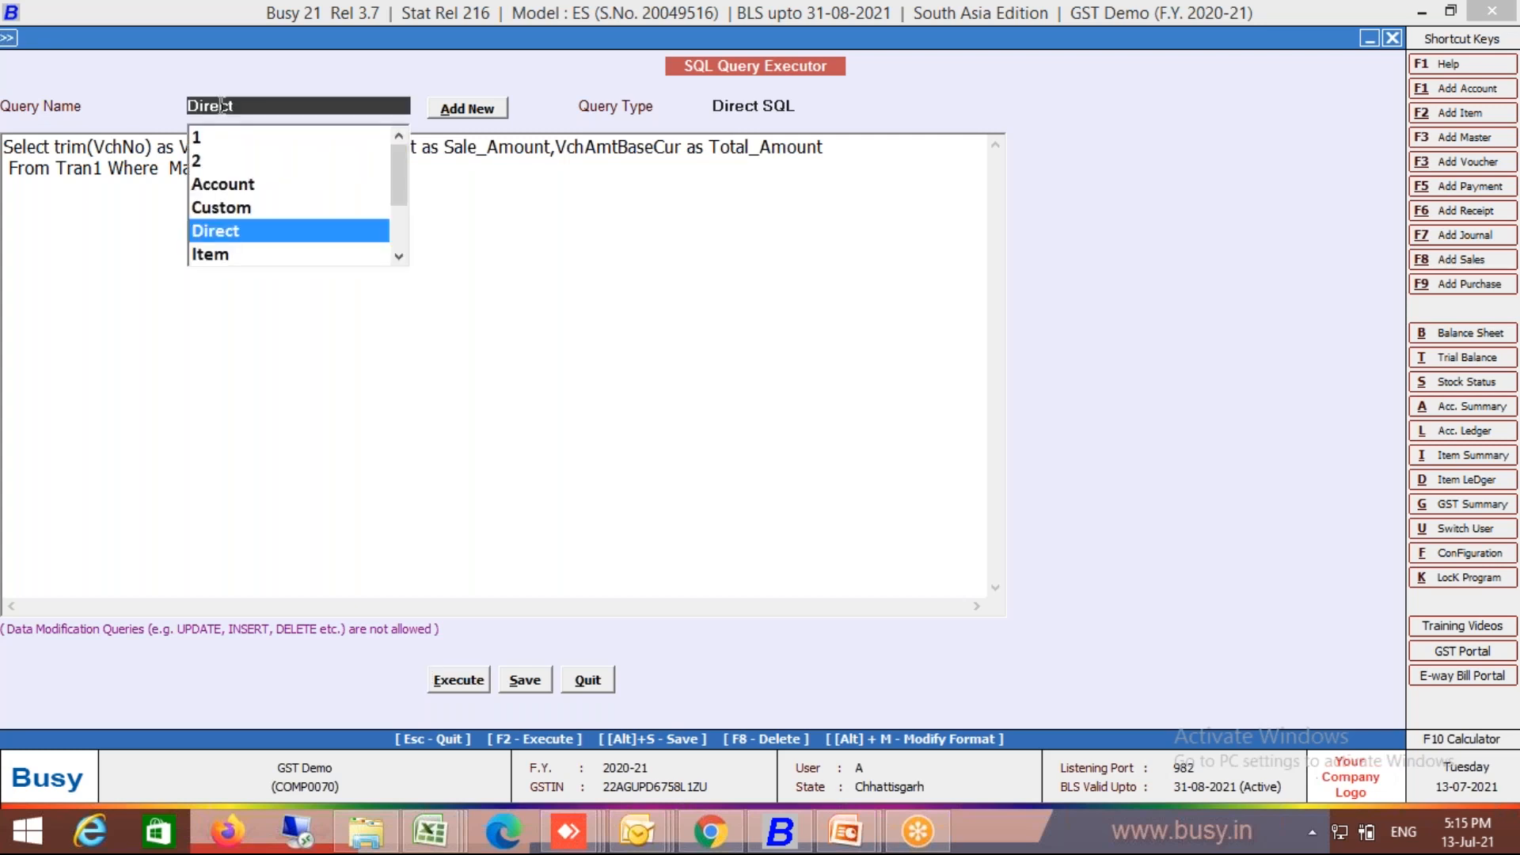
pyautogui.press('Up')
pyautogui.press('Return')
pyautogui.press('Return')
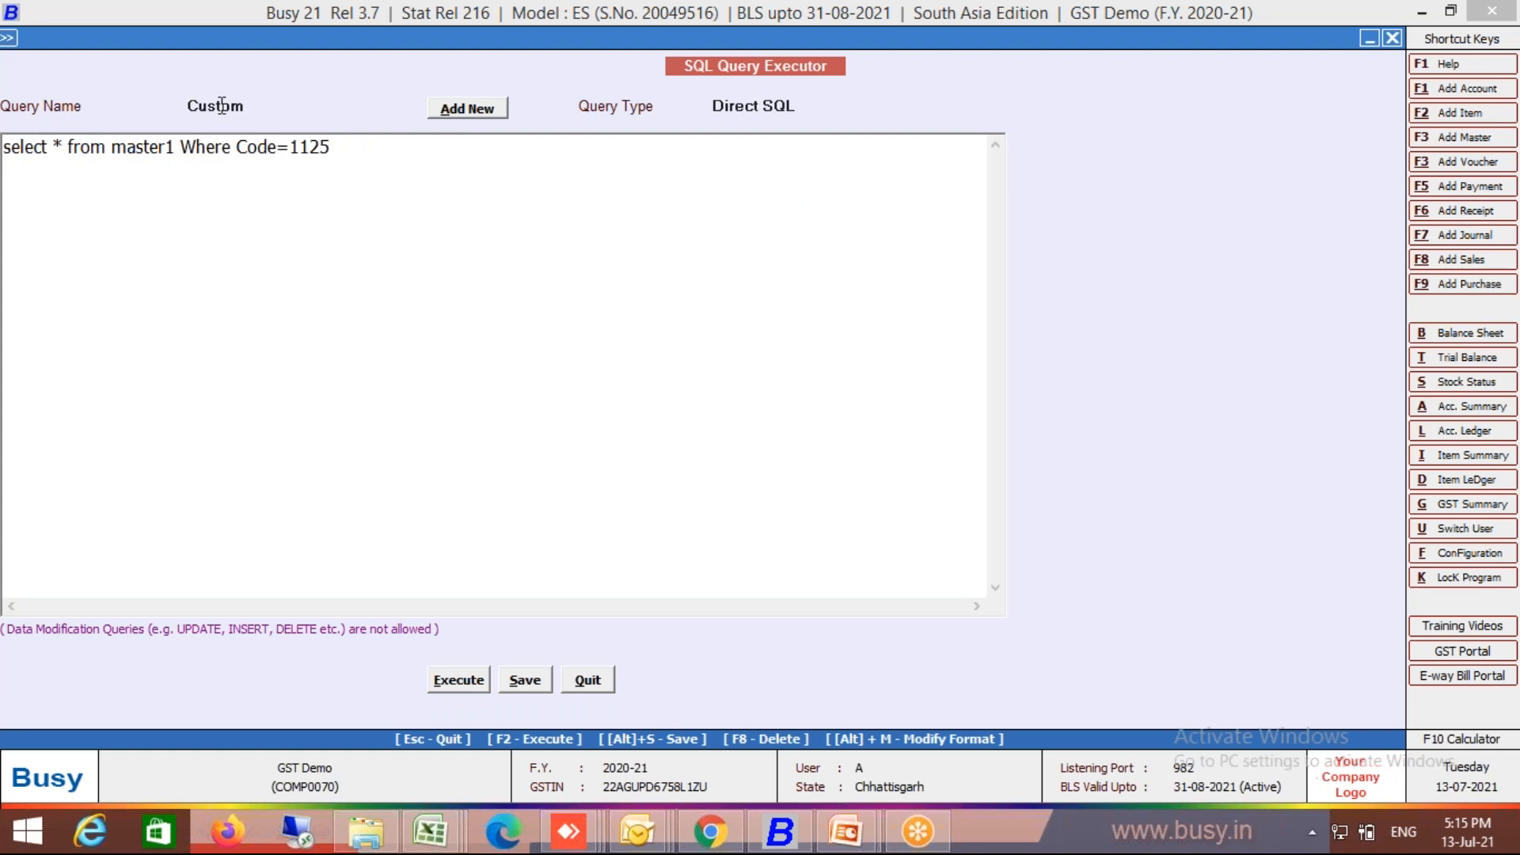
pyautogui.click(222, 105)
pyautogui.press('Down')
pyautogui.press('Down')
pyautogui.press('Down')
pyautogui.press('Down')
pyautogui.press('Down')
pyautogui.press('Down')
pyautogui.press('Return')
pyautogui.hotkey('alt', 's')
pyautogui.press('Return')
pyautogui.press('F2')
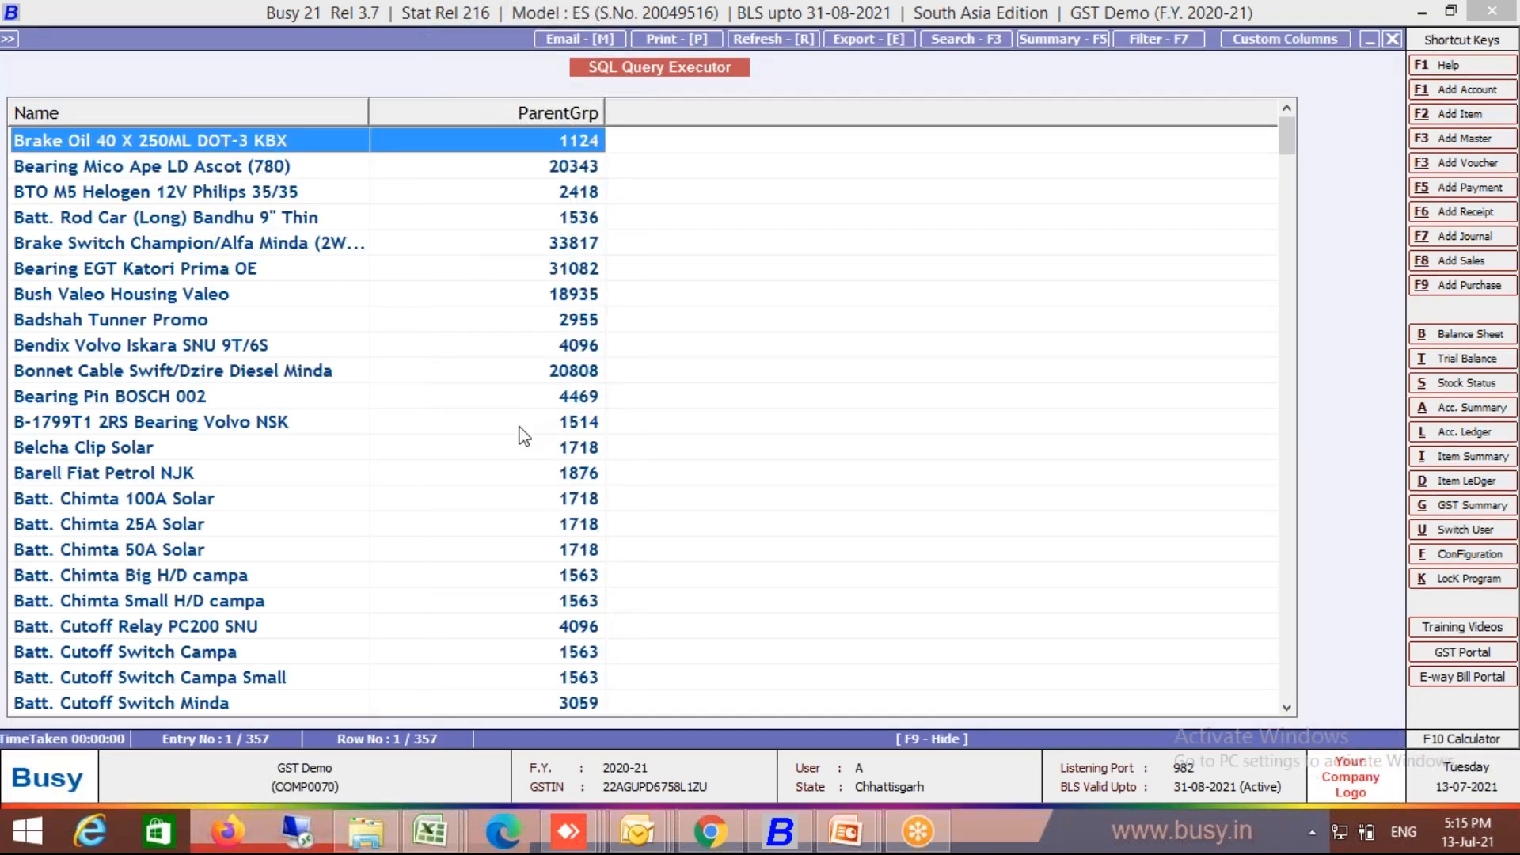
# Step: Browse the saved Direct and Item queries, then reload the Test query
pyautogui.press('Escape')
pyautogui.press('Return')
pyautogui.press('Escape')
pyautogui.press('Escape')
pyautogui.press('Up')
pyautogui.press('Up')
pyautogui.press('Up')
pyautogui.press('Up')
pyautogui.press('Up')
pyautogui.press('Up')
pyautogui.press('Up')
pyautogui.press('Up')
pyautogui.press('Up')
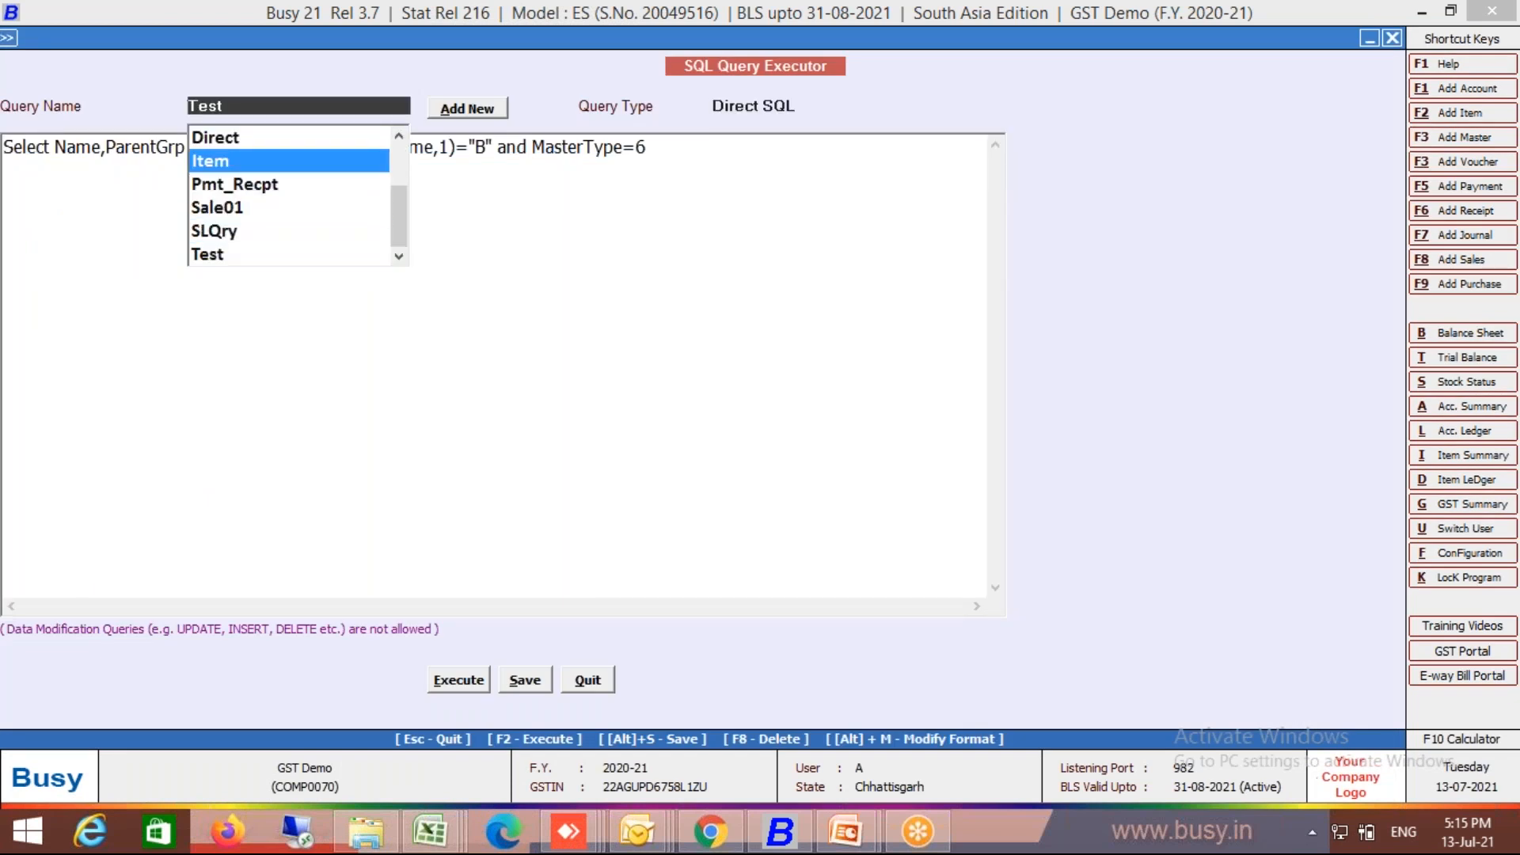
pyautogui.press('Down')
pyautogui.press('Down')
pyautogui.press('Down')
pyautogui.press('Down')
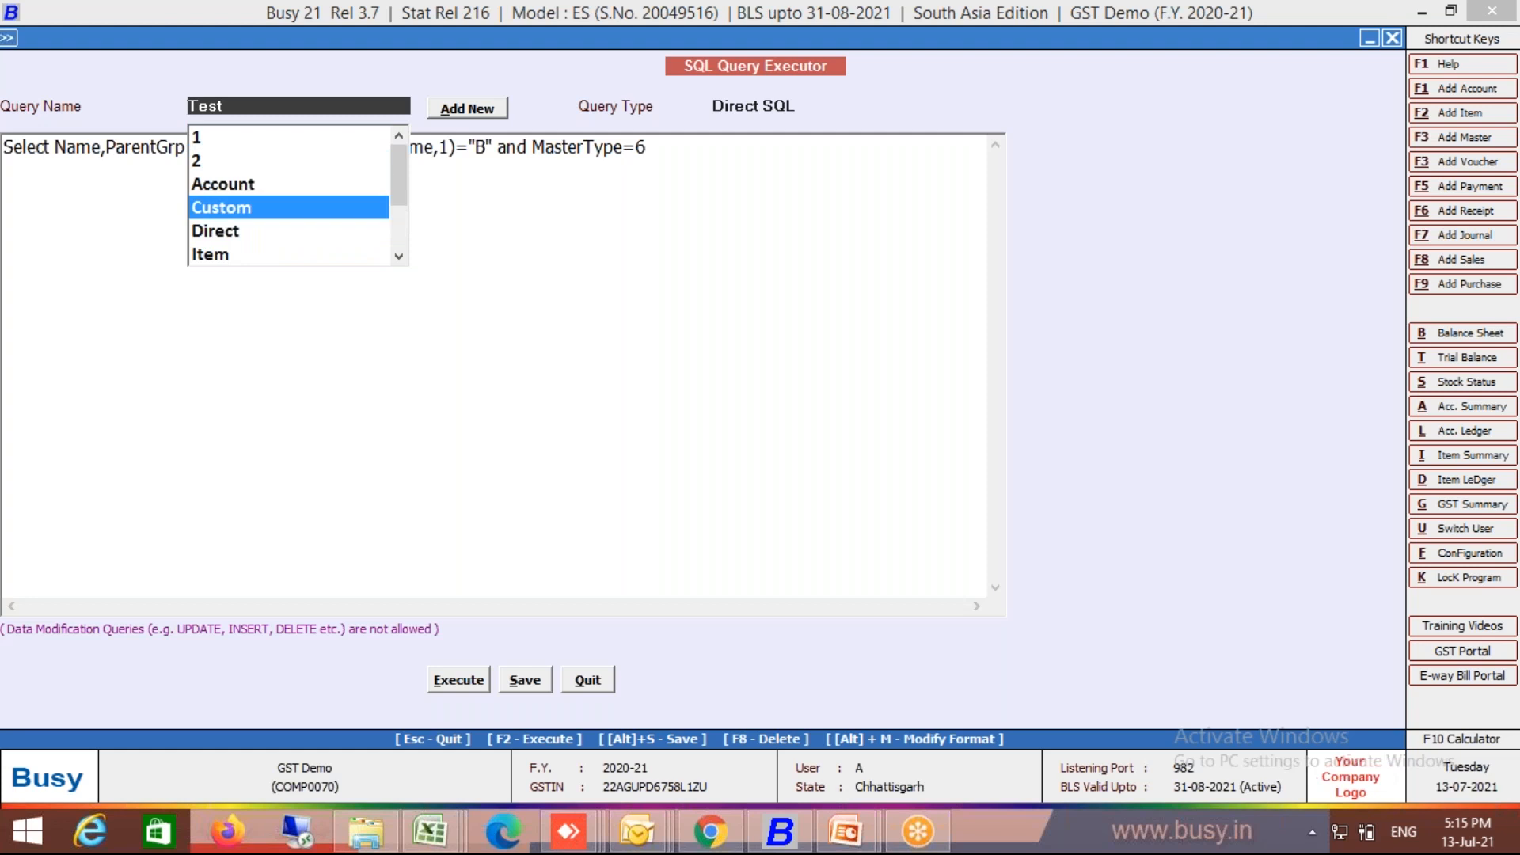
pyautogui.press('Return')
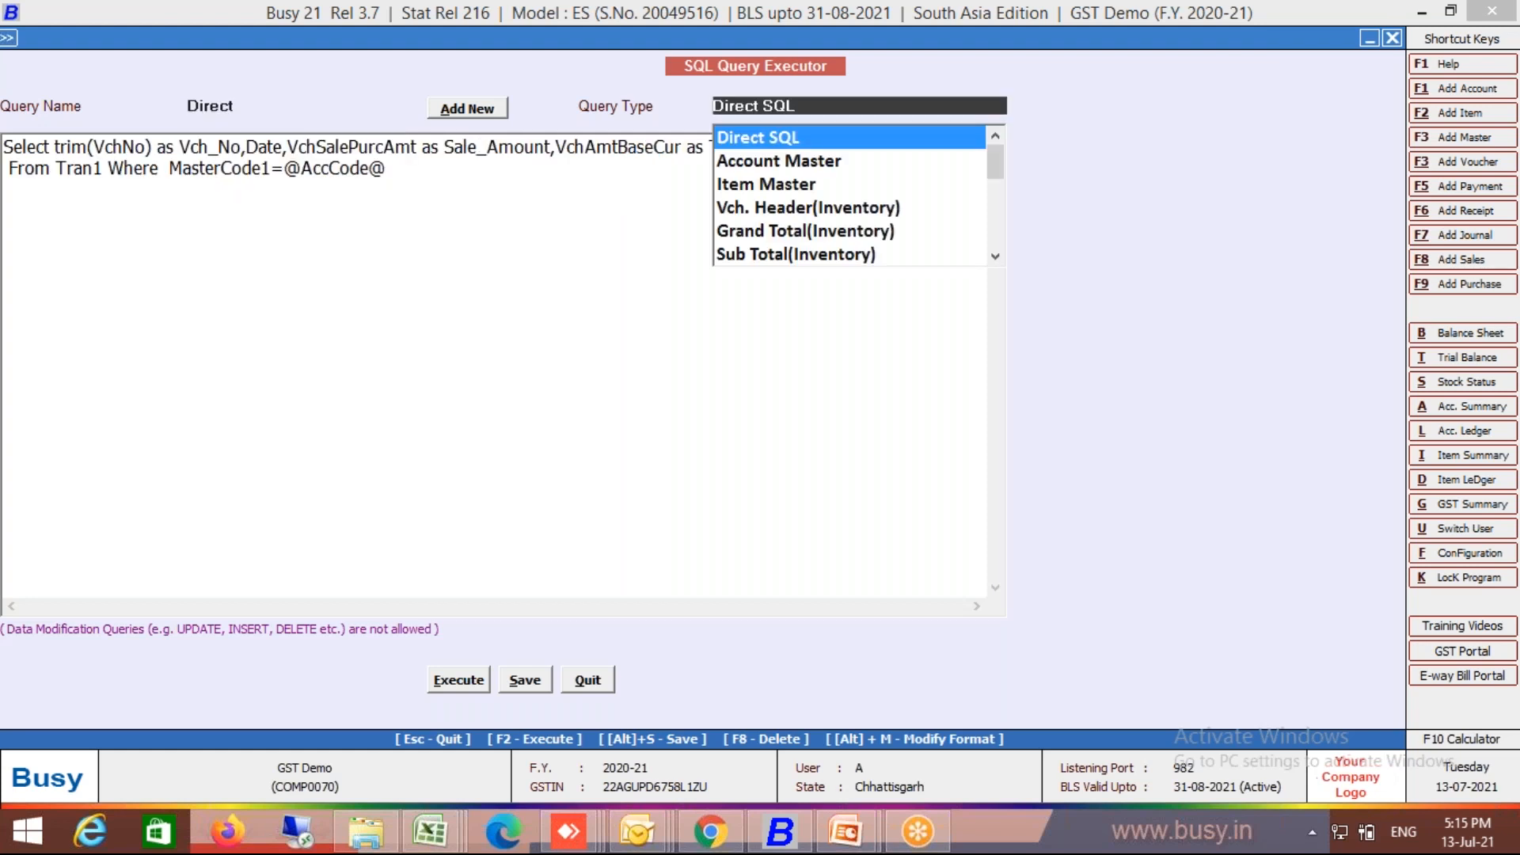
pyautogui.press('Escape')
pyautogui.press('Down')
pyautogui.press('Return')
pyautogui.press('Escape')
pyautogui.press('Down')
pyautogui.press('Down')
pyautogui.press('Down')
pyautogui.press('Down')
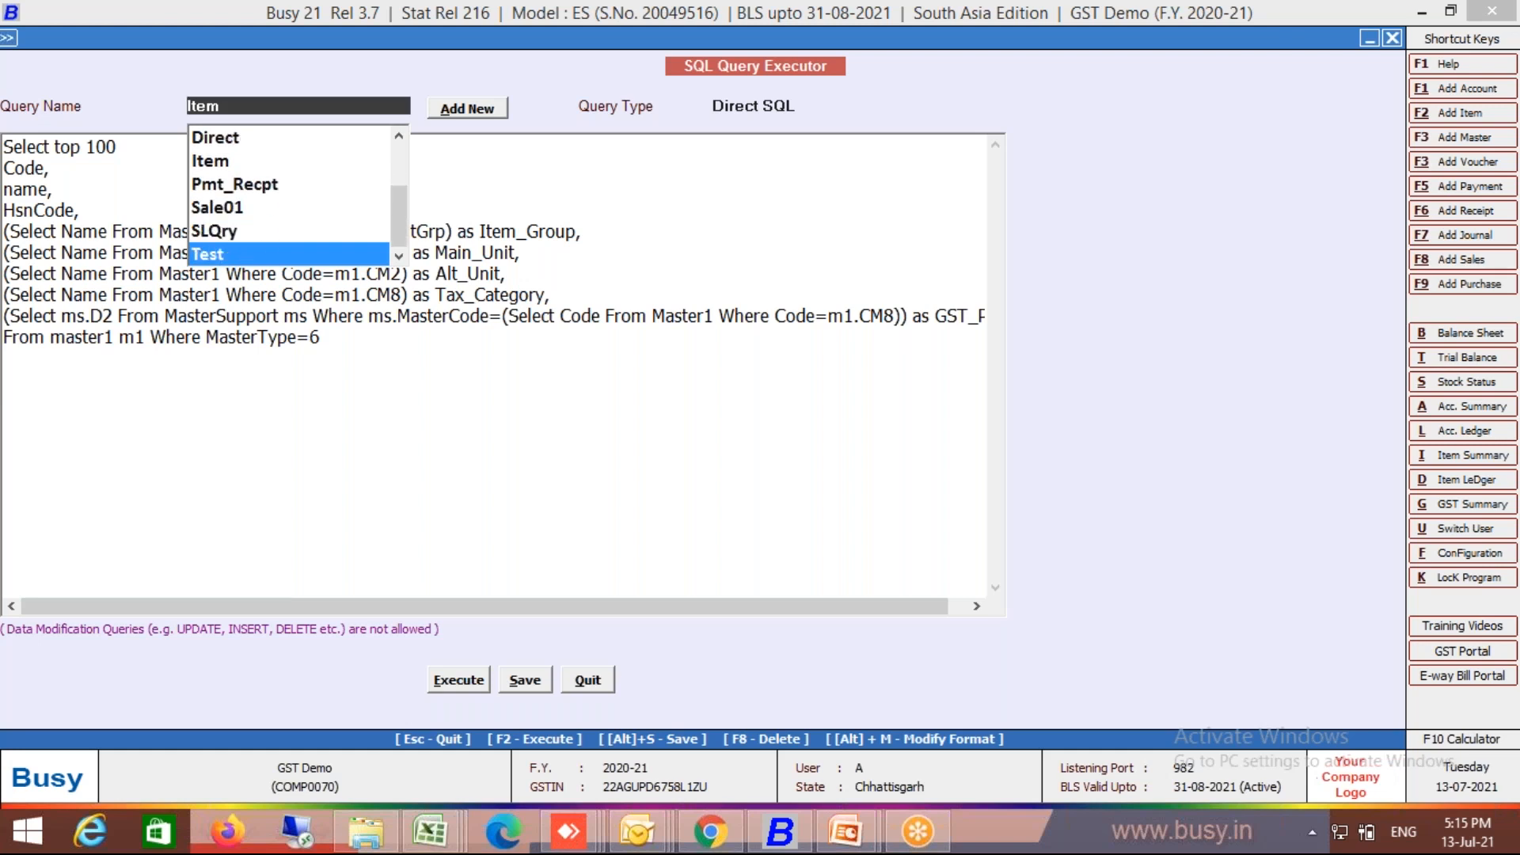
pyautogui.press('Return')
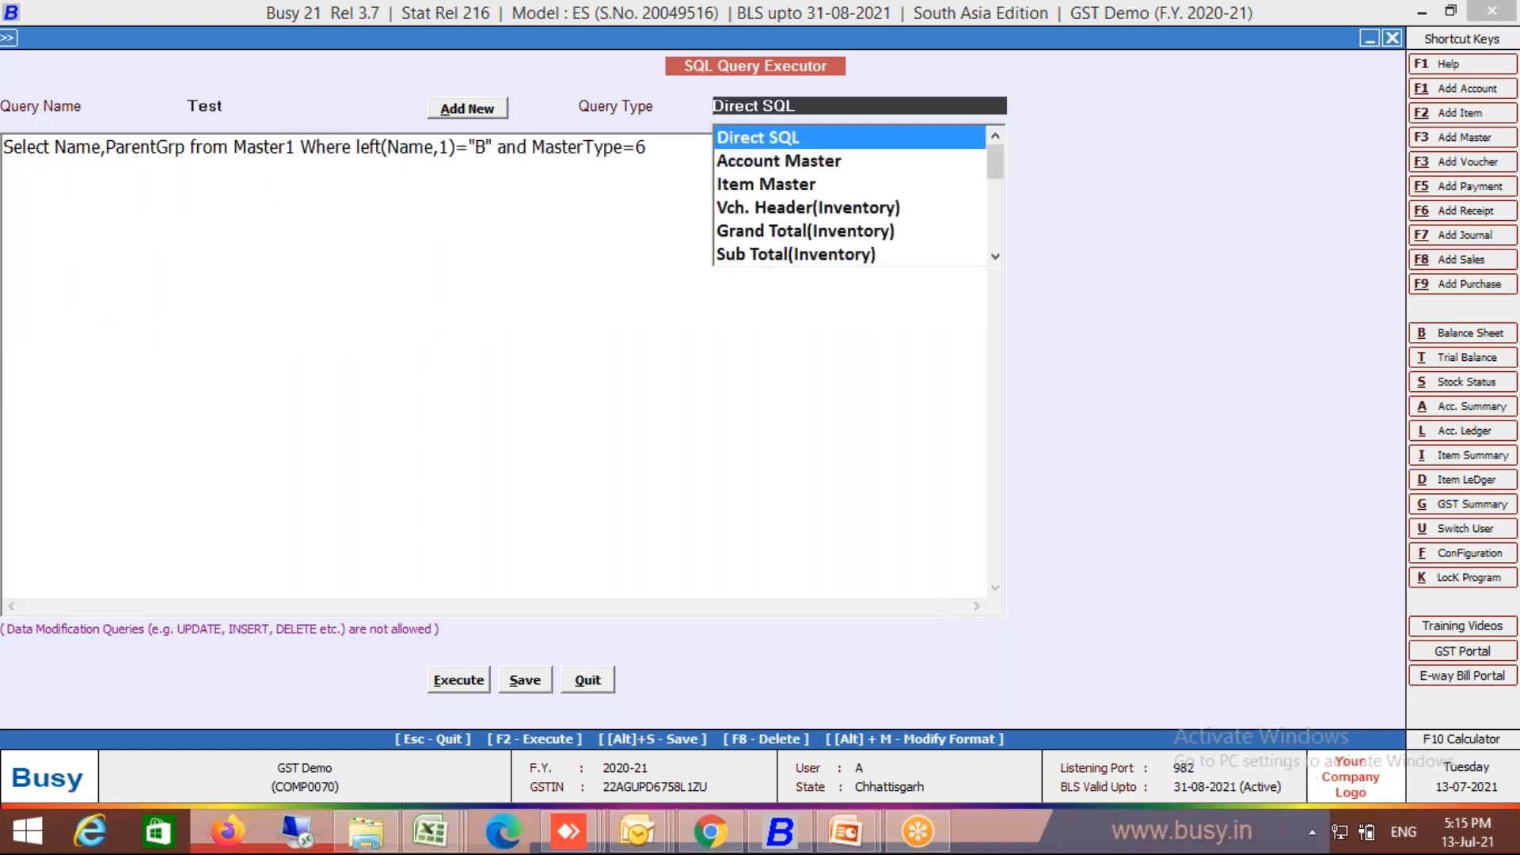
pyautogui.press('Escape')
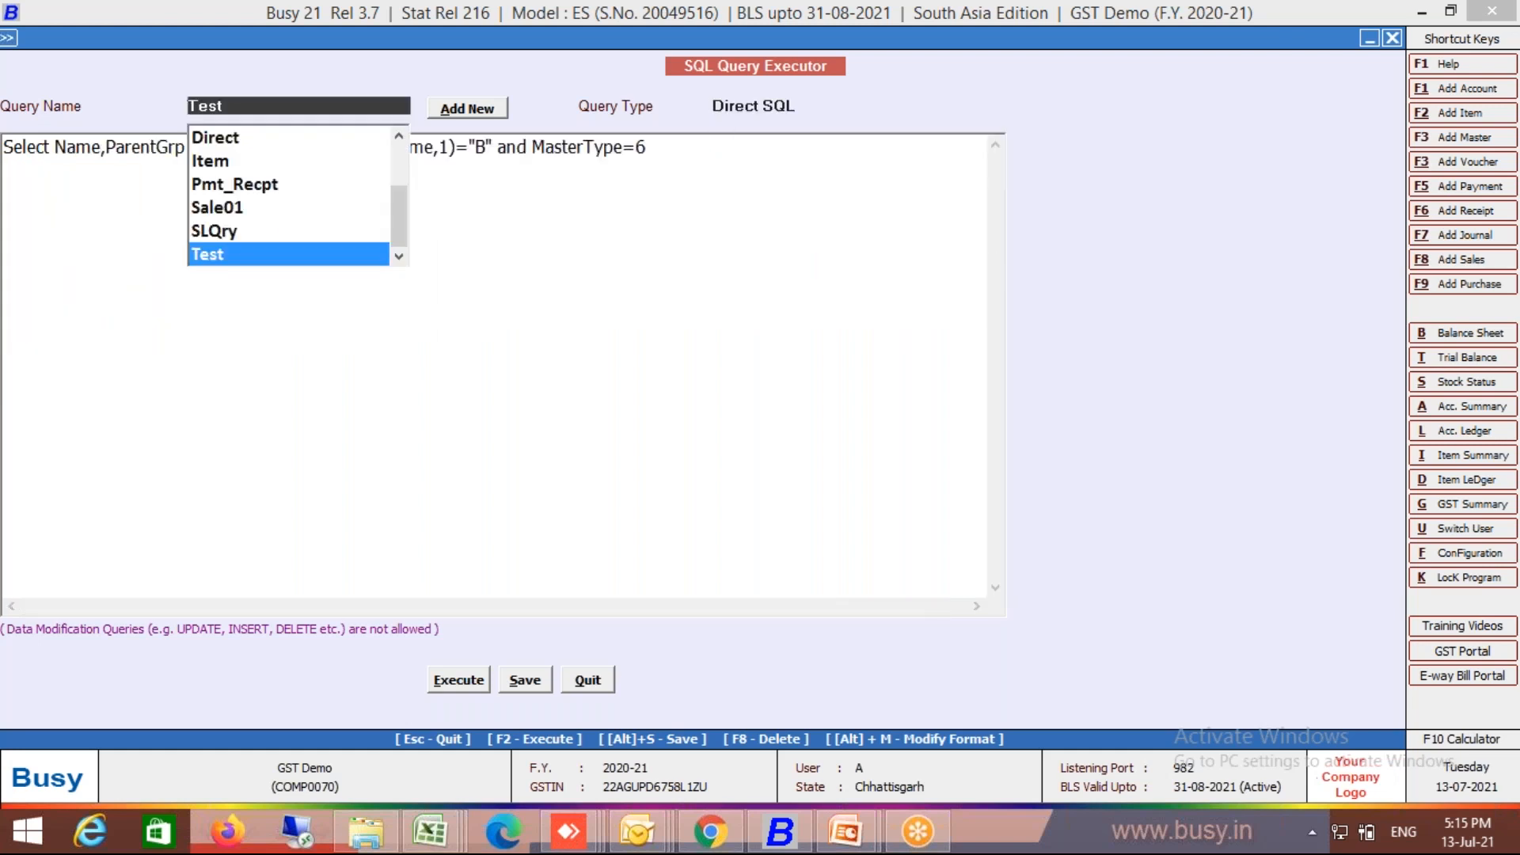
pyautogui.press('Tab')
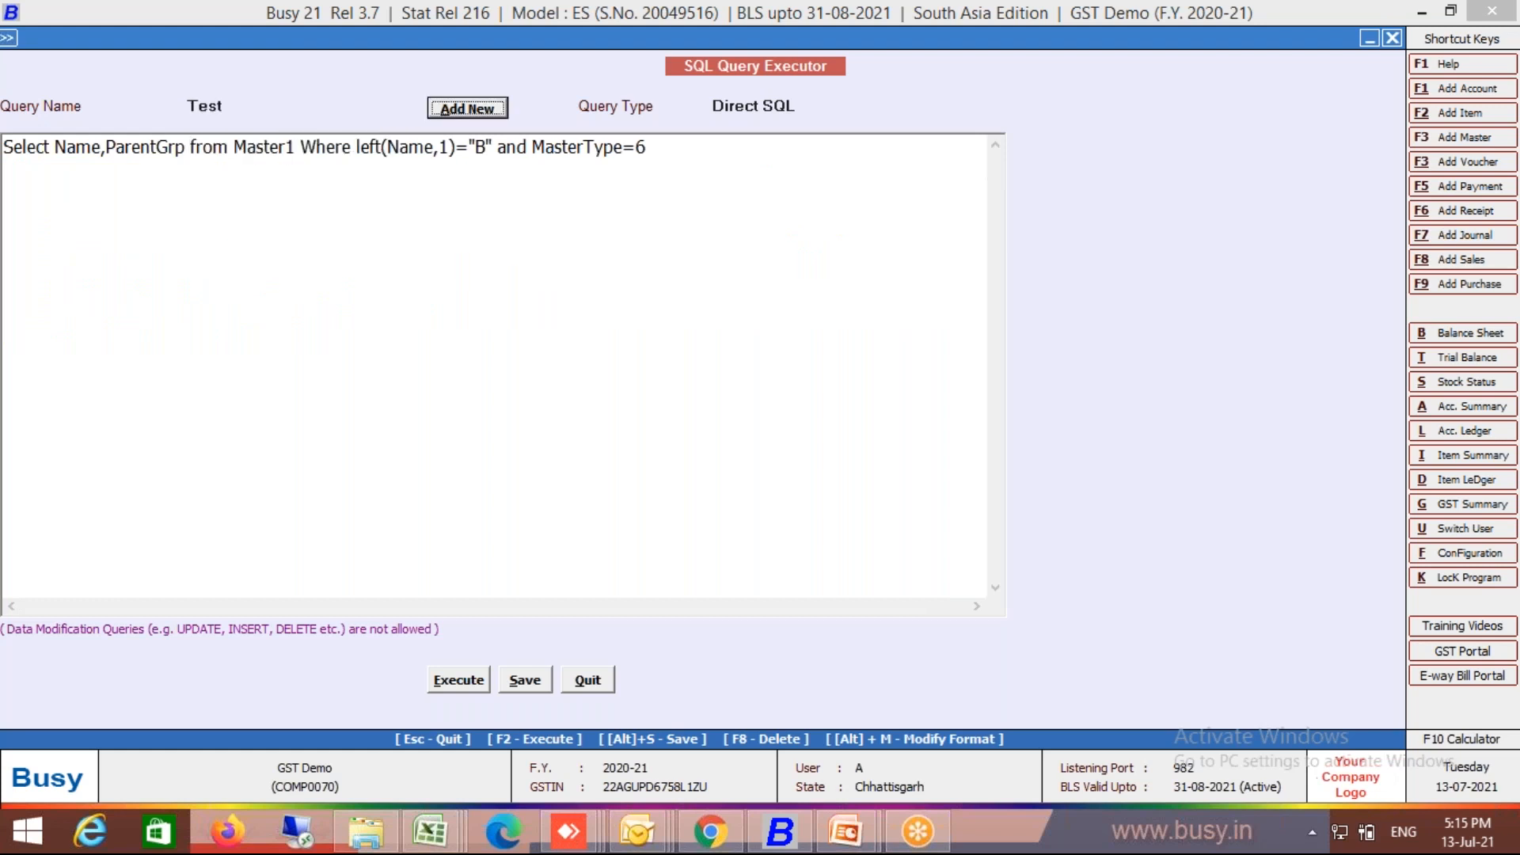
# Step: Replace the Test query's B-name condition with Code=258 and run it
pyautogui.click(671, 136)
pyautogui.press('BackSpace')
pyautogui.press('BackSpace')
pyautogui.press('BackSpace')
pyautogui.press('BackSpace')
pyautogui.press('BackSpace')
pyautogui.press('BackSpace')
pyautogui.press('BackSpace')
pyautogui.press('BackSpace')
pyautogui.press('BackSpace')
pyautogui.press('BackSpace')
pyautogui.press('BackSpace')
pyautogui.press('BackSpace')
pyautogui.press('BackSpace')
pyautogui.press('BackSpace')
pyautogui.press('BackSpace')
pyautogui.press('BackSpace')
pyautogui.press('BackSpace')
pyautogui.press('BackSpace')
pyautogui.press('BackSpace')
pyautogui.press('BackSpace')
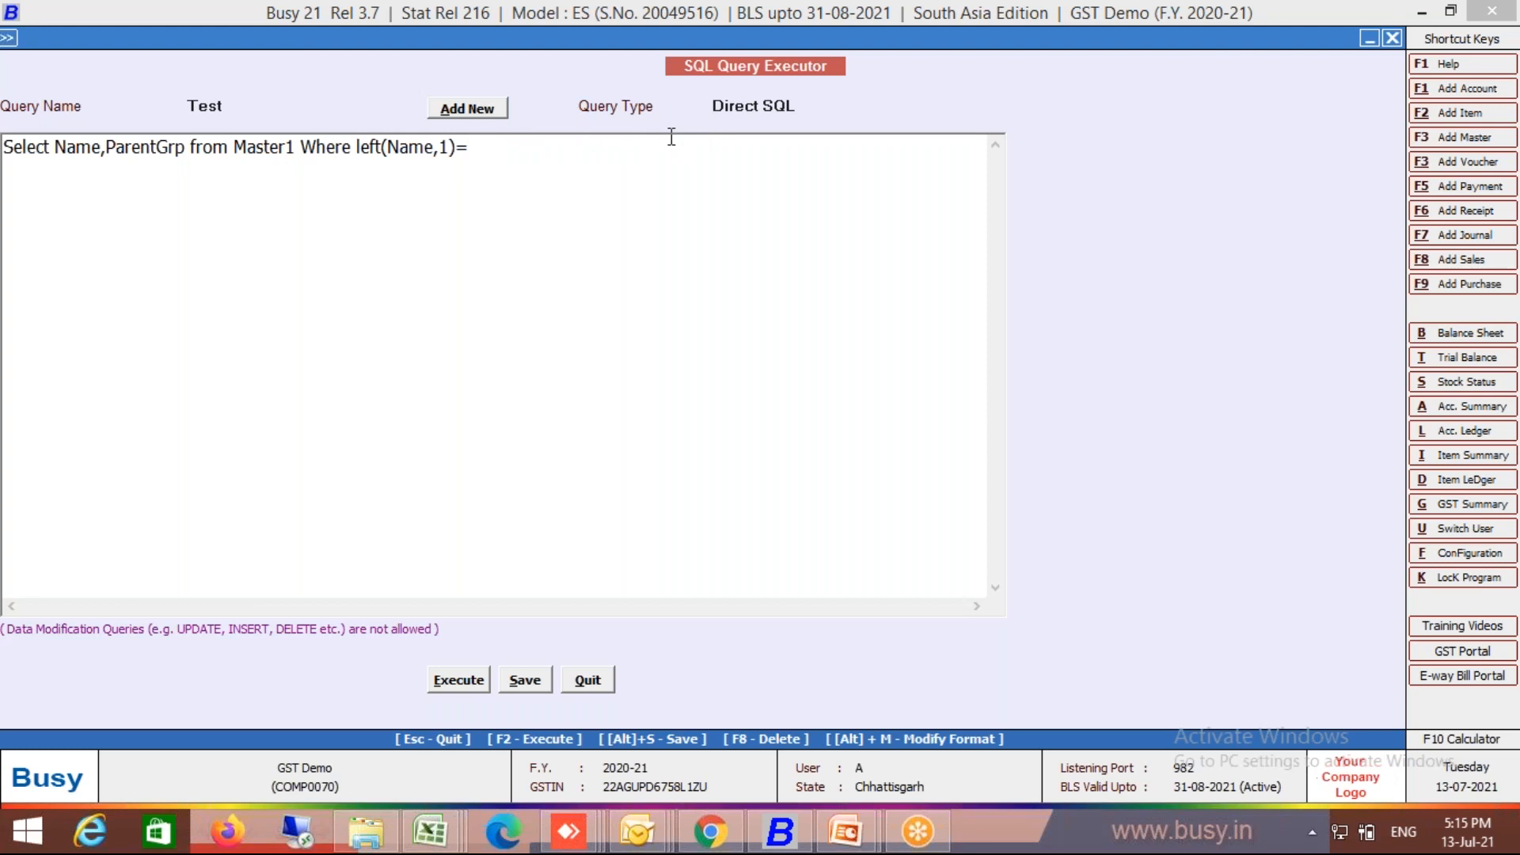
pyautogui.press('BackSpace')
pyautogui.press('BackSpace')
pyautogui.press('BackSpace')
pyautogui.press('BackSpace')
pyautogui.press('BackSpace')
pyautogui.press('BackSpace')
pyautogui.press('BackSpace')
pyautogui.press('BackSpace')
pyautogui.press('BackSpace')
pyautogui.press('BackSpace')
pyautogui.press('BackSpace')
pyautogui.press('BackSpace')
pyautogui.press('BackSpace')
pyautogui.write('Code')
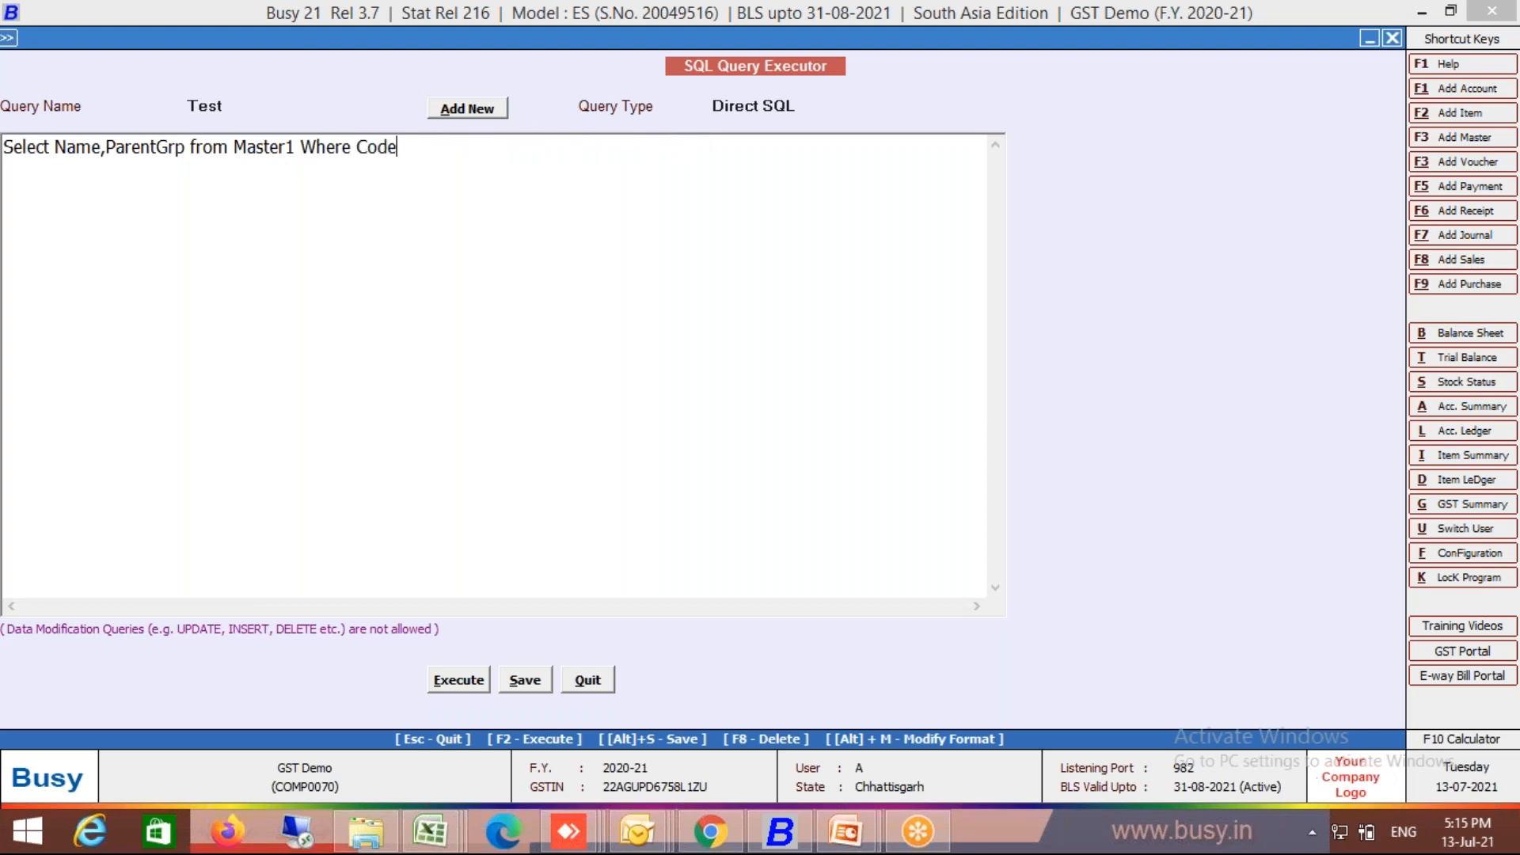
pyautogui.write('=258')
pyautogui.press('F2')
pyautogui.press('Escape')
pyautogui.press('BackSpace')
pyautogui.press('BackSpace')
pyautogui.press('BackSpace')
# Step: Reopen the SQL Query Executor and reload the Test query
pyautogui.click(267, 105)
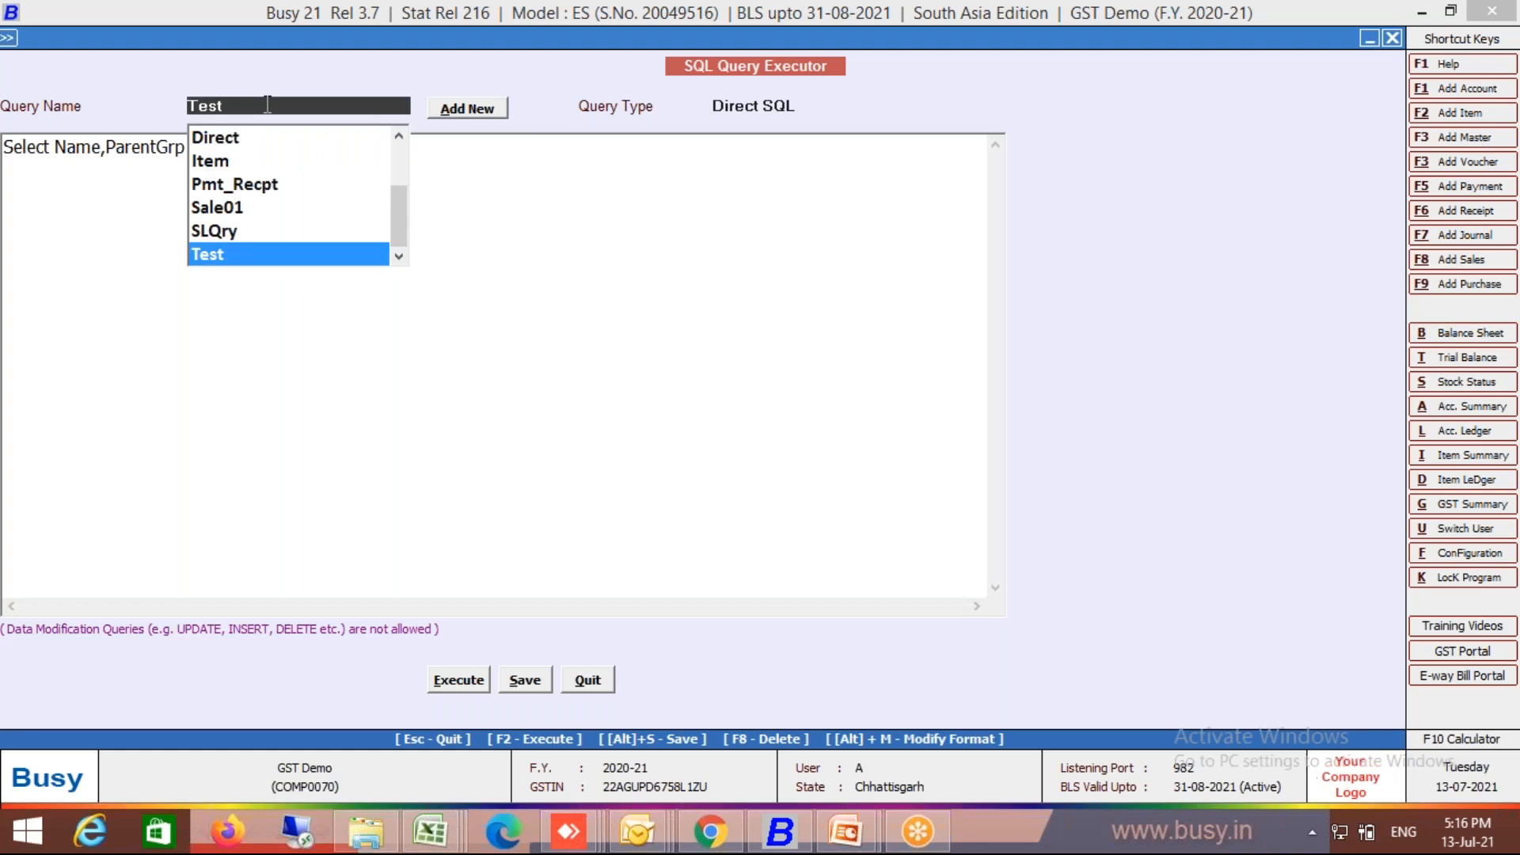
pyautogui.press('Escape')
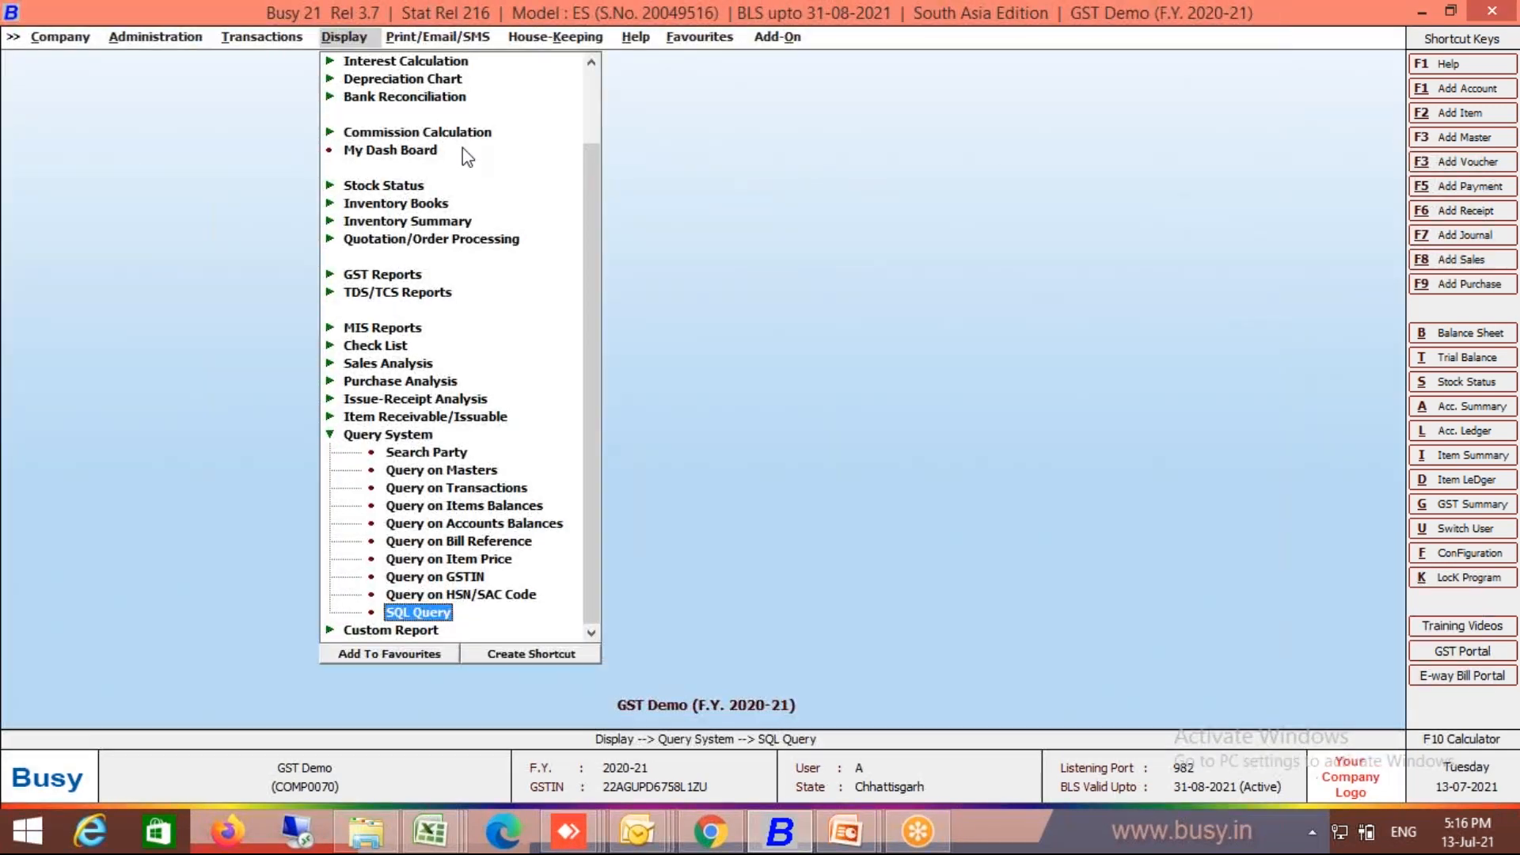
pyautogui.press('Return')
pyautogui.press('End')
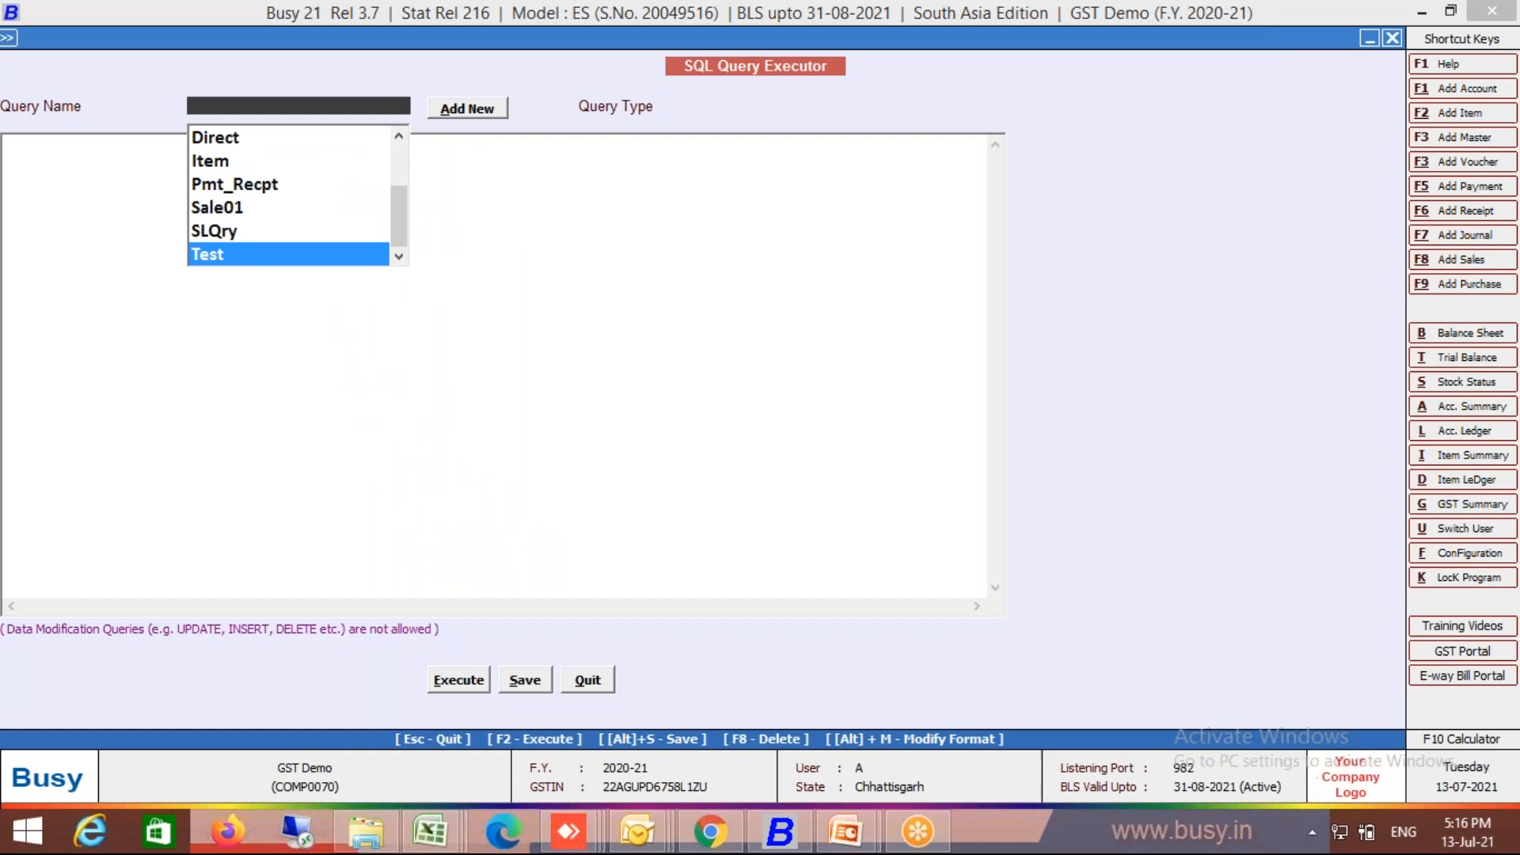
pyautogui.press('Return')
pyautogui.press('Return')
# Step: Rewrite the Test query as 'Select top 100 * From tran1', save it and run it
pyautogui.press('BackSpace')
pyautogui.press('BackSpace')
pyautogui.press('BackSpace')
pyautogui.press('BackSpace')
pyautogui.press('BackSpace')
pyautogui.press('BackSpace')
pyautogui.press('BackSpace')
pyautogui.press('BackSpace')
pyautogui.press('BackSpace')
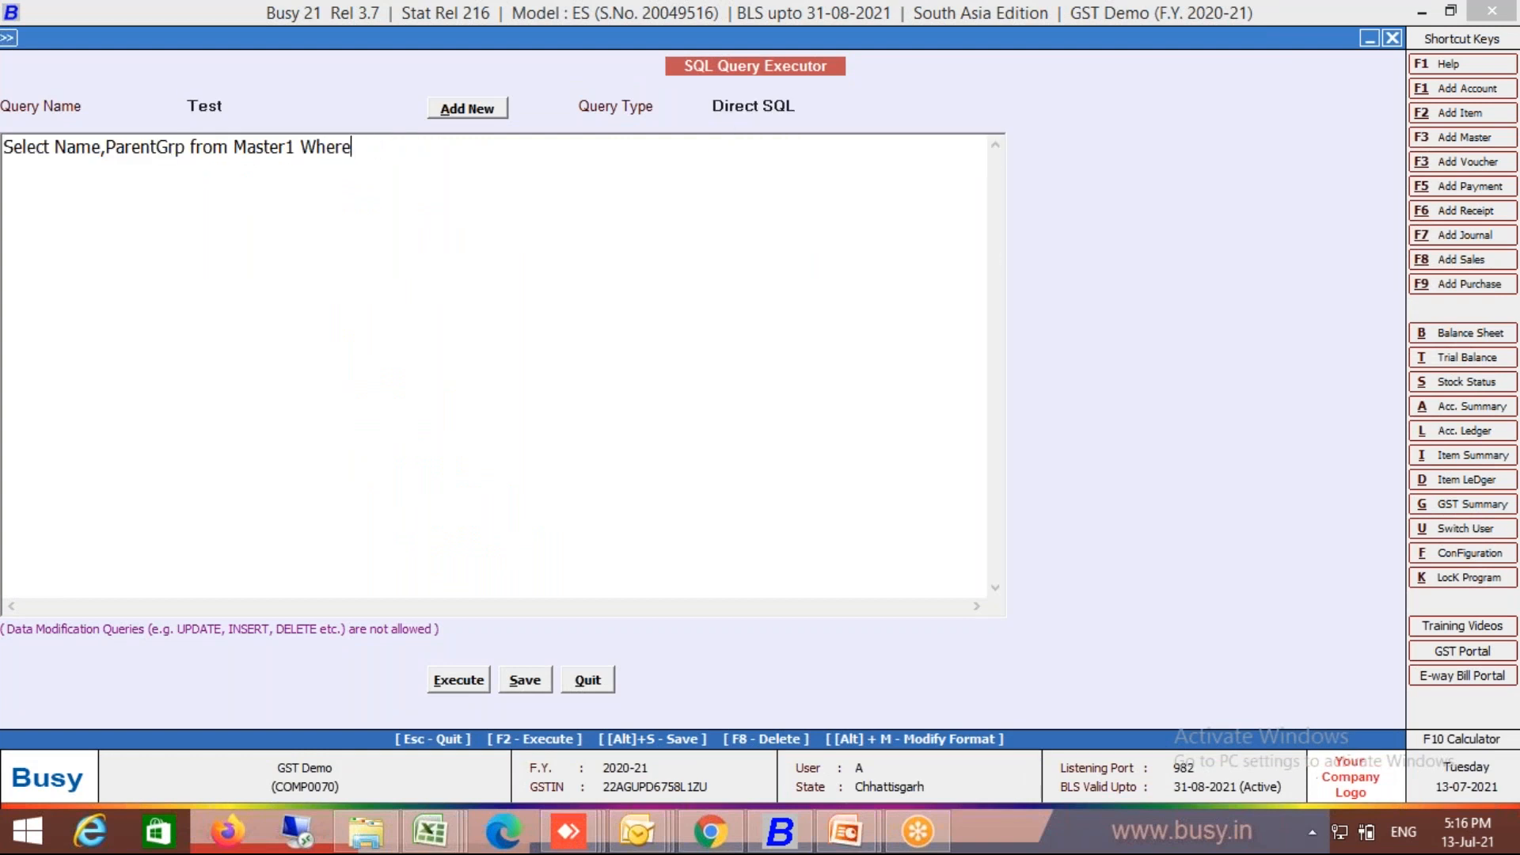
pyautogui.press('BackSpace')
pyautogui.press('BackSpace')
pyautogui.press('BackSpace')
pyautogui.press('BackSpace')
pyautogui.press('BackSpace')
pyautogui.press('BackSpace')
pyautogui.press('BackSpace')
pyautogui.press('BackSpace')
pyautogui.press('BackSpace')
pyautogui.press('BackSpace')
pyautogui.press('BackSpace')
pyautogui.press('BackSpace')
pyautogui.press('BackSpace')
pyautogui.press('BackSpace')
pyautogui.press('BackSpace')
pyautogui.press('BackSpace')
pyautogui.press('BackSpace')
pyautogui.press('BackSpace')
pyautogui.press('BackSpace')
pyautogui.press('BackSpace')
pyautogui.press('BackSpace')
pyautogui.press('BackSpace')
pyautogui.press('BackSpace')
pyautogui.press('BackSpace')
pyautogui.press('BackSpace')
pyautogui.press('BackSpace')
pyautogui.press('BackSpace')
pyautogui.press('BackSpace')
pyautogui.press('BackSpace')
pyautogui.press('BackSpace')
pyautogui.press('BackSpace')
pyautogui.press('BackSpace')
pyautogui.press('BackSpace')
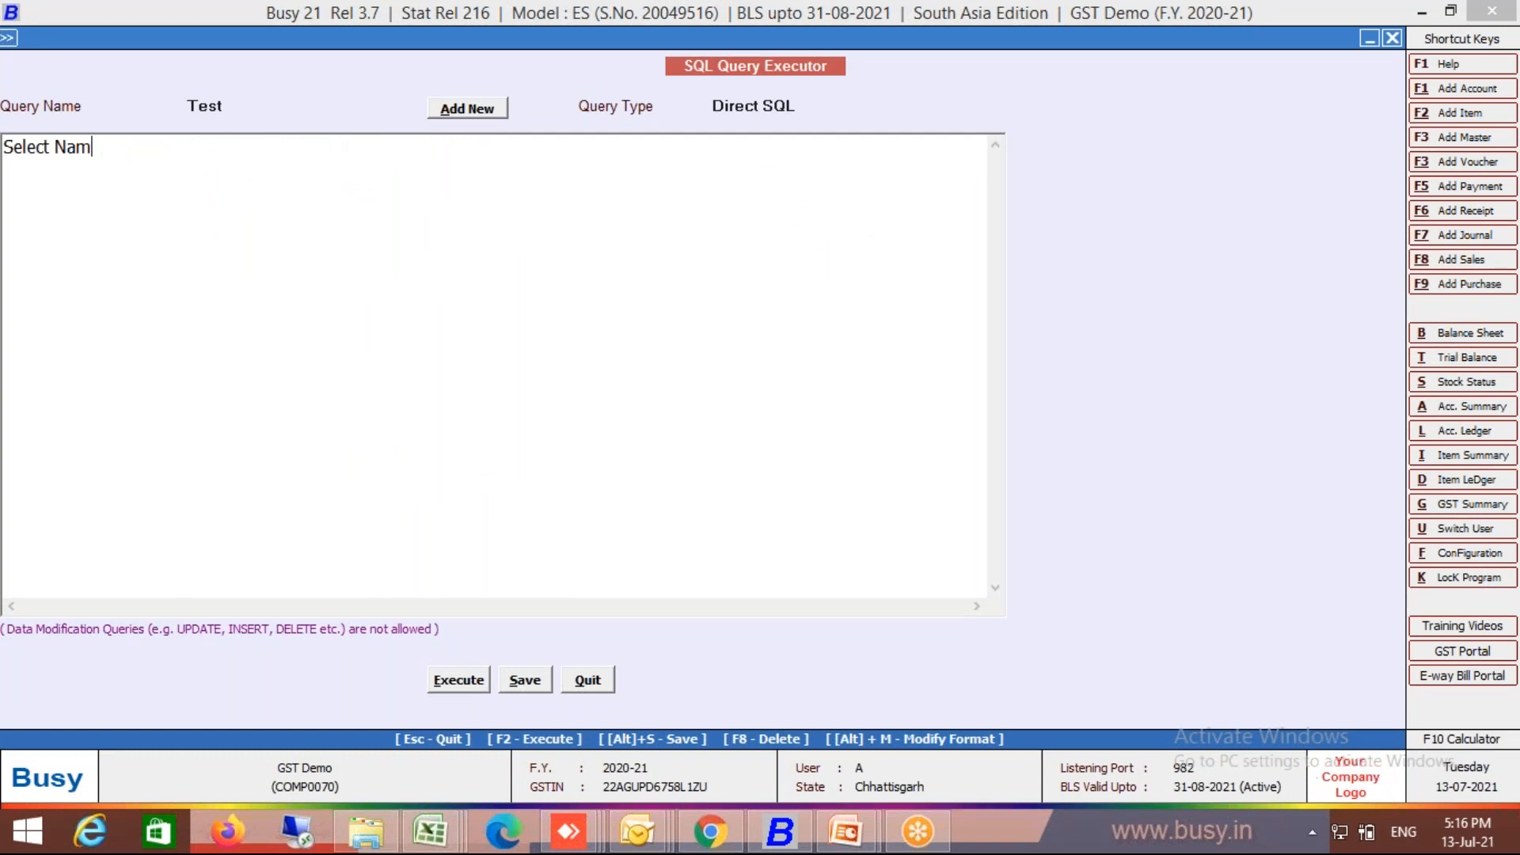
pyautogui.write('* From tran1')
pyautogui.press('Left')
pyautogui.press('Left')
pyautogui.press('Left')
pyautogui.press('Left')
pyautogui.press('Left')
pyautogui.press('Left')
pyautogui.press('Left')
pyautogui.press('Left')
pyautogui.press('Left')
pyautogui.press('Left')
pyautogui.press('Left')
pyautogui.write('top 100')
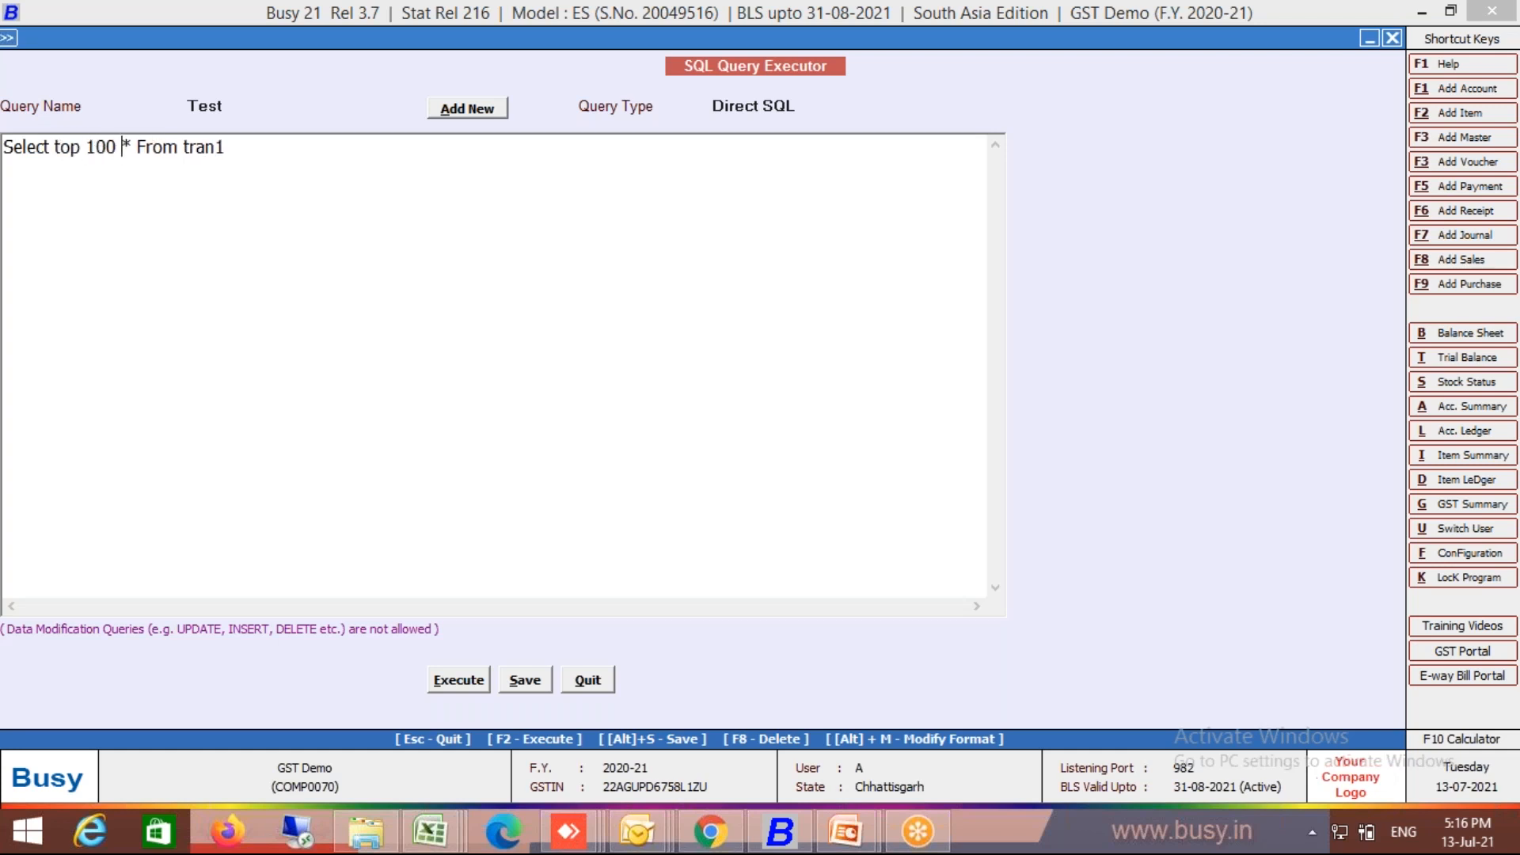
pyautogui.press('End')
pyautogui.write('Where')
pyautogui.press('BackSpace')
pyautogui.press('BackSpace')
pyautogui.write('re')
pyautogui.press('BackSpace')
pyautogui.press('BackSpace')
pyautogui.press('BackSpace')
pyautogui.press('BackSpace')
pyautogui.press('BackSpace')
pyautogui.press('BackSpace')
pyautogui.hotkey('alt', 's')
pyautogui.press('Return')
pyautogui.press('F2')
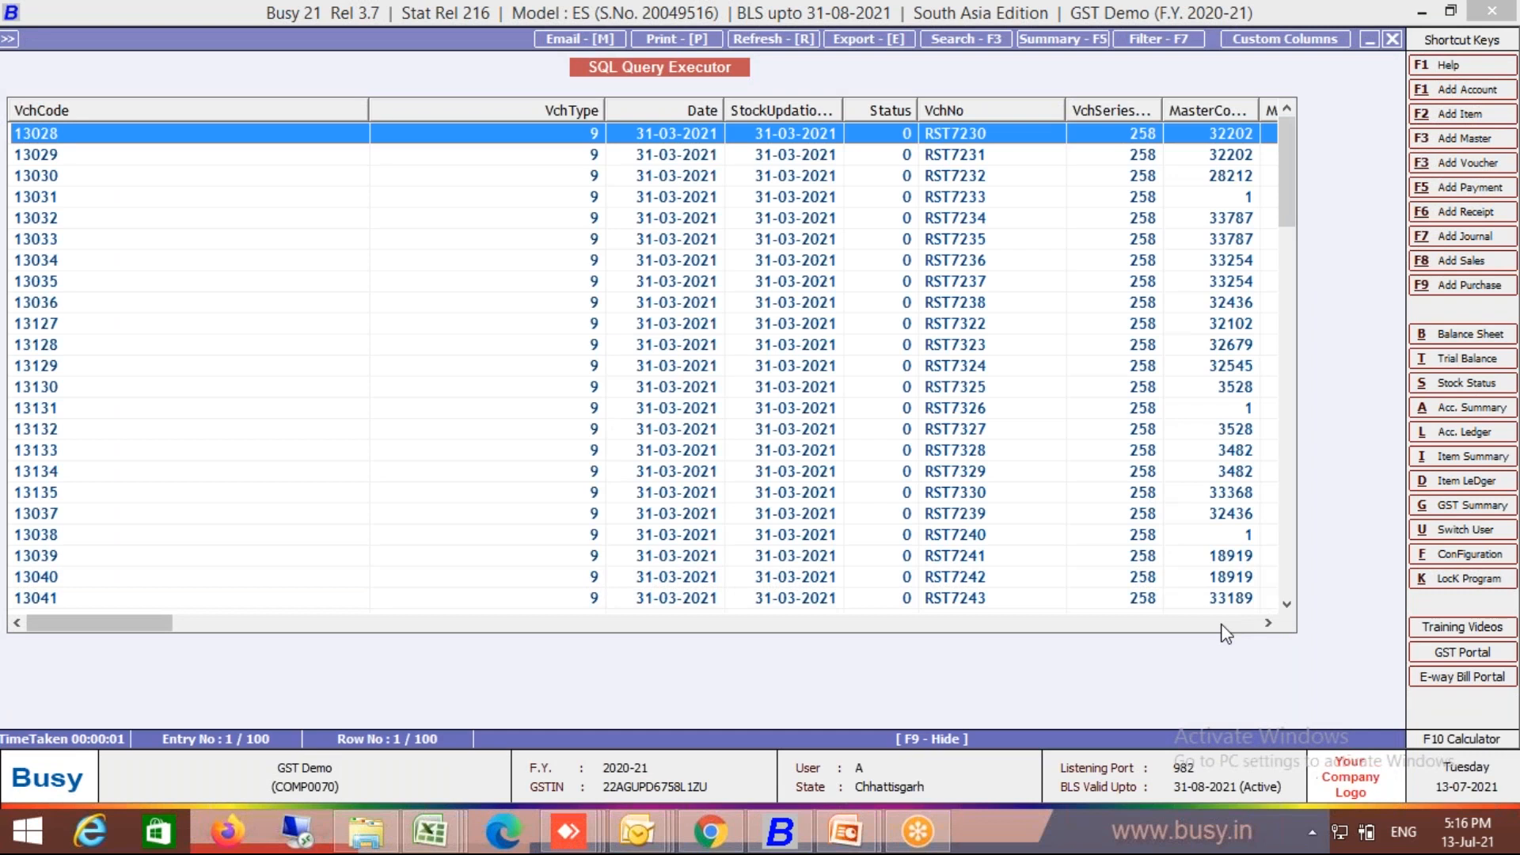
# Step: Scroll through the tran1 result columns, then return to the query editor
pyautogui.click(1222, 625)
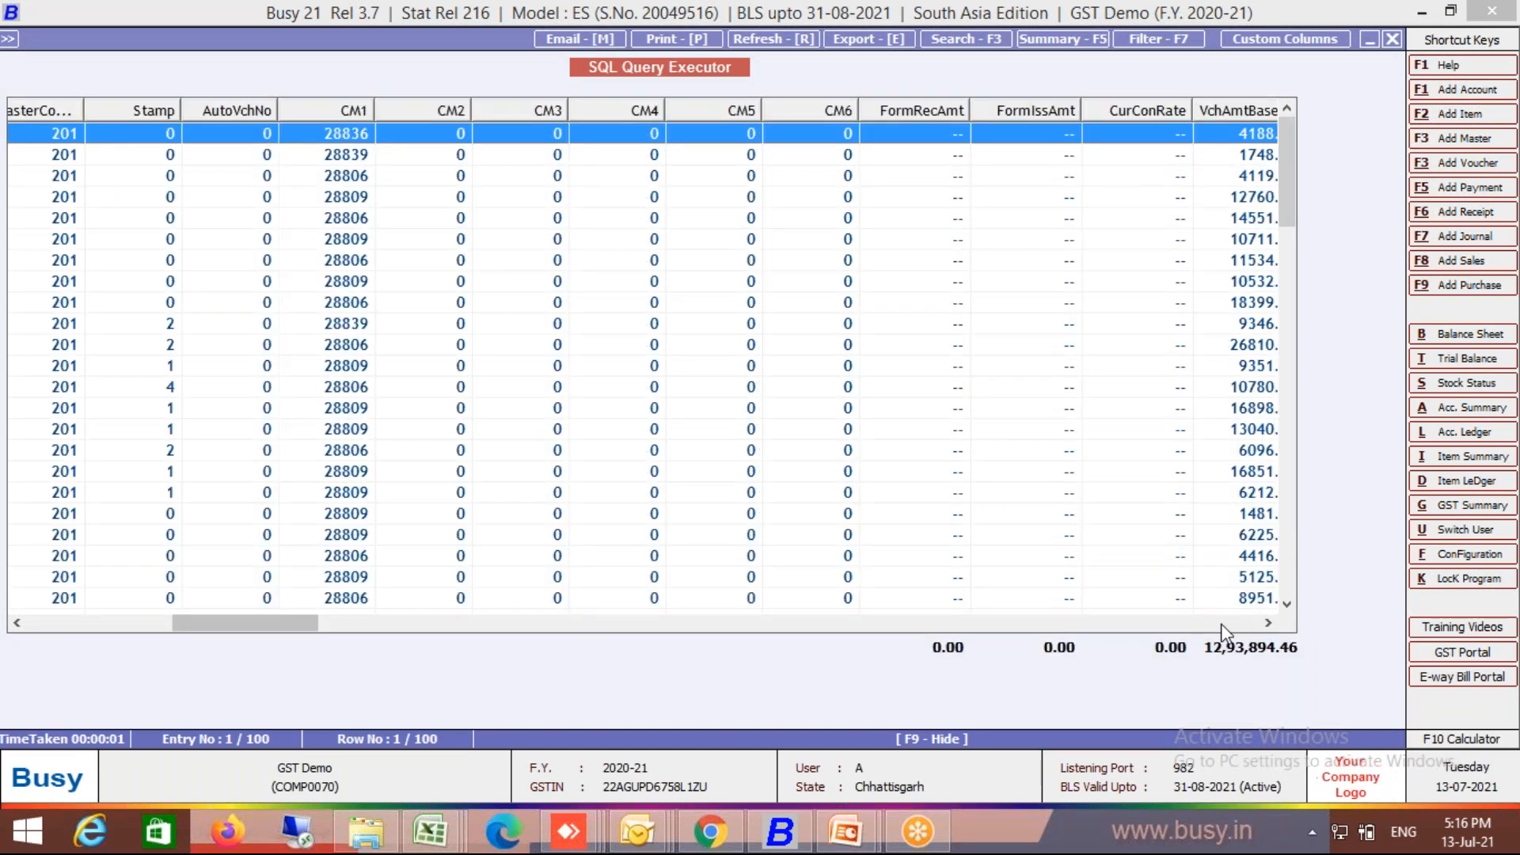
pyautogui.press('Left')
pyautogui.press('Left')
pyautogui.press('Left')
pyautogui.press('Left')
pyautogui.press('Left')
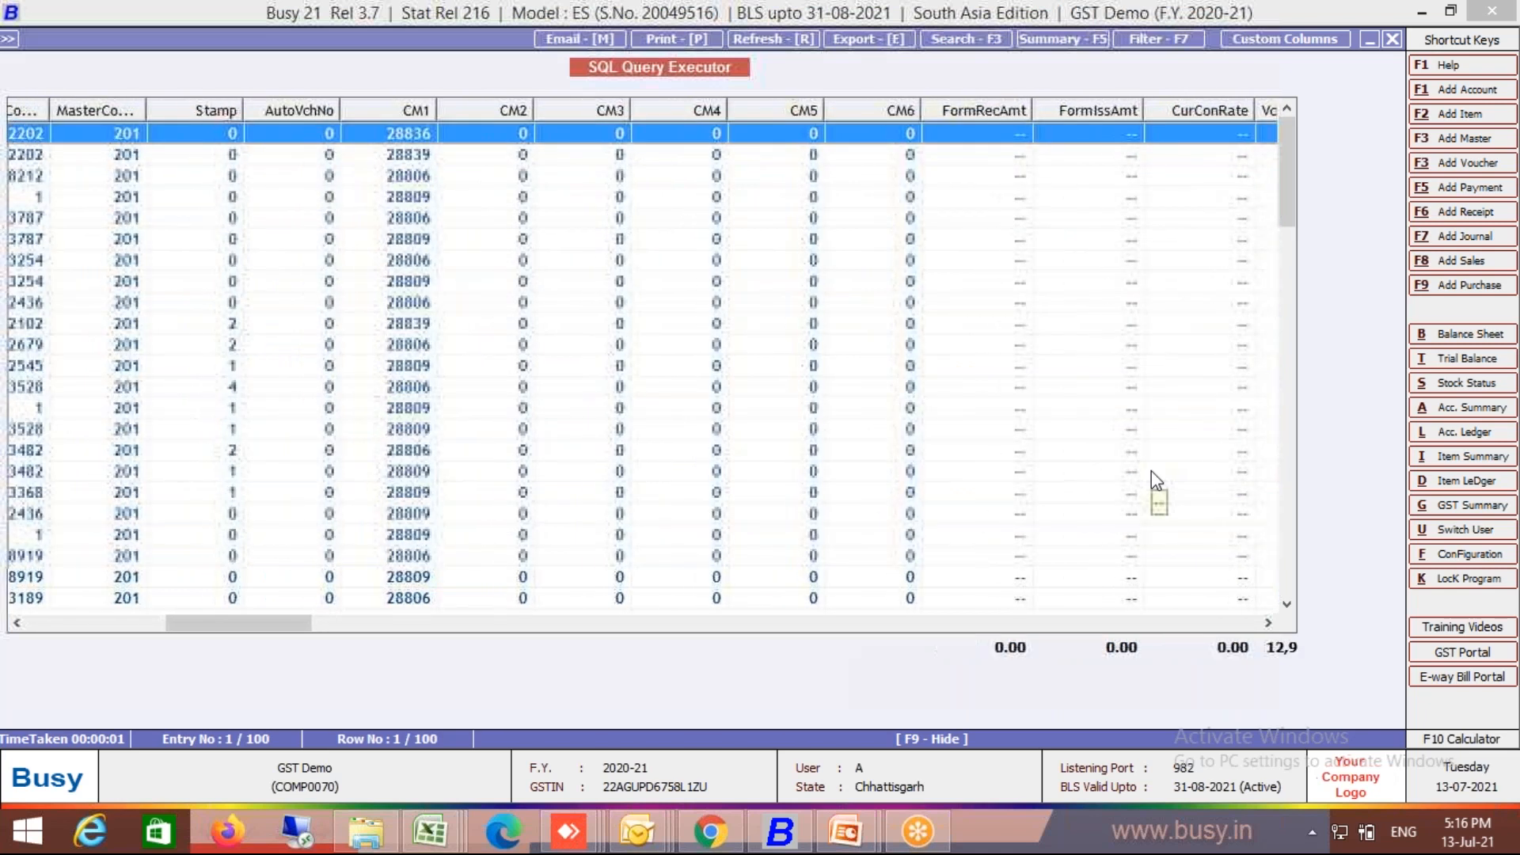
pyautogui.press('Left')
pyautogui.press('Left')
pyautogui.press('Left')
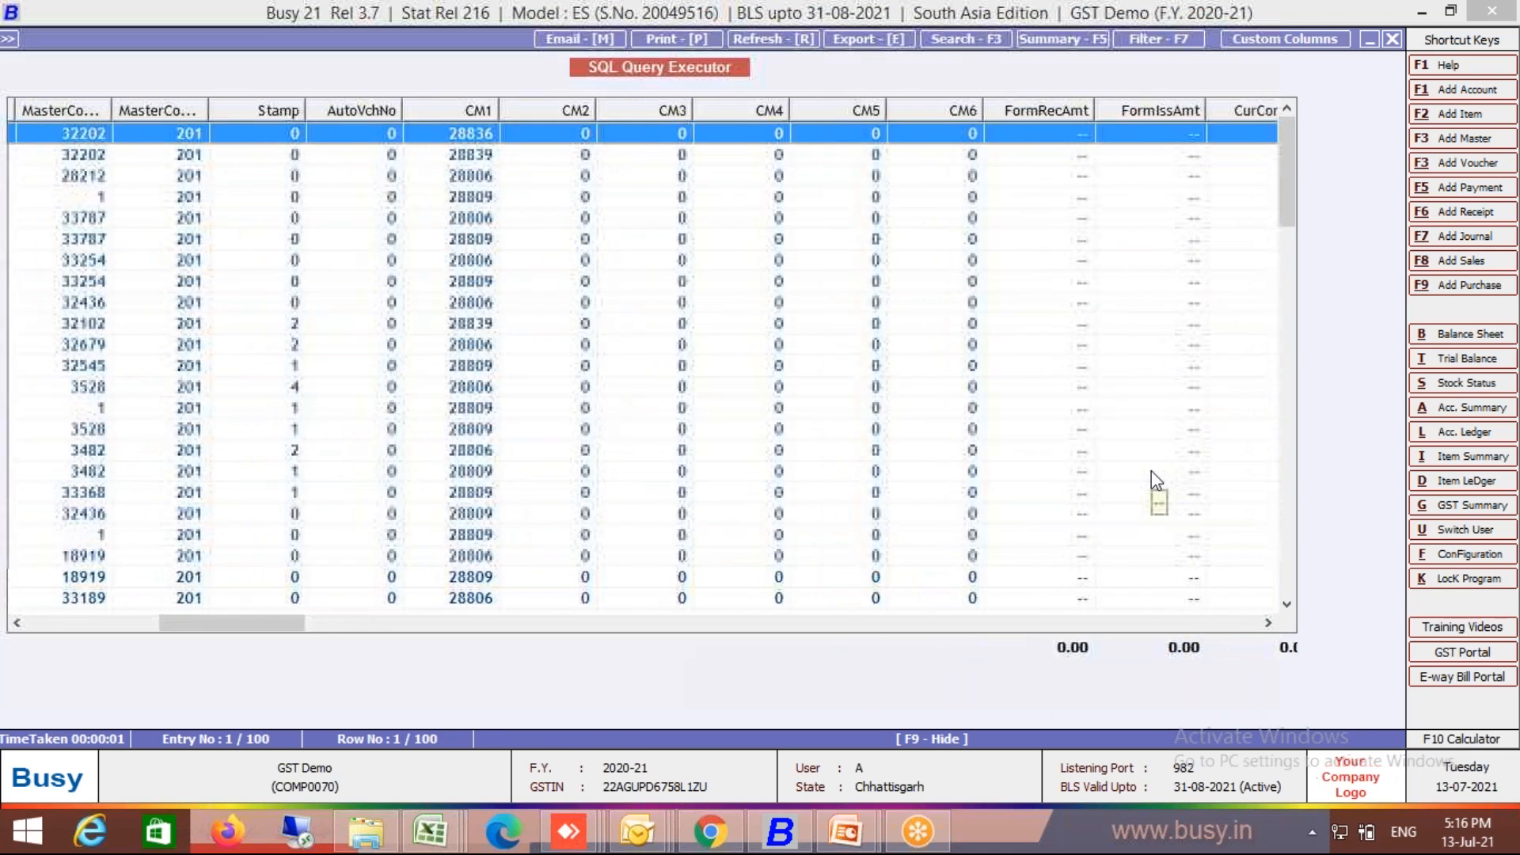
pyautogui.press('Escape')
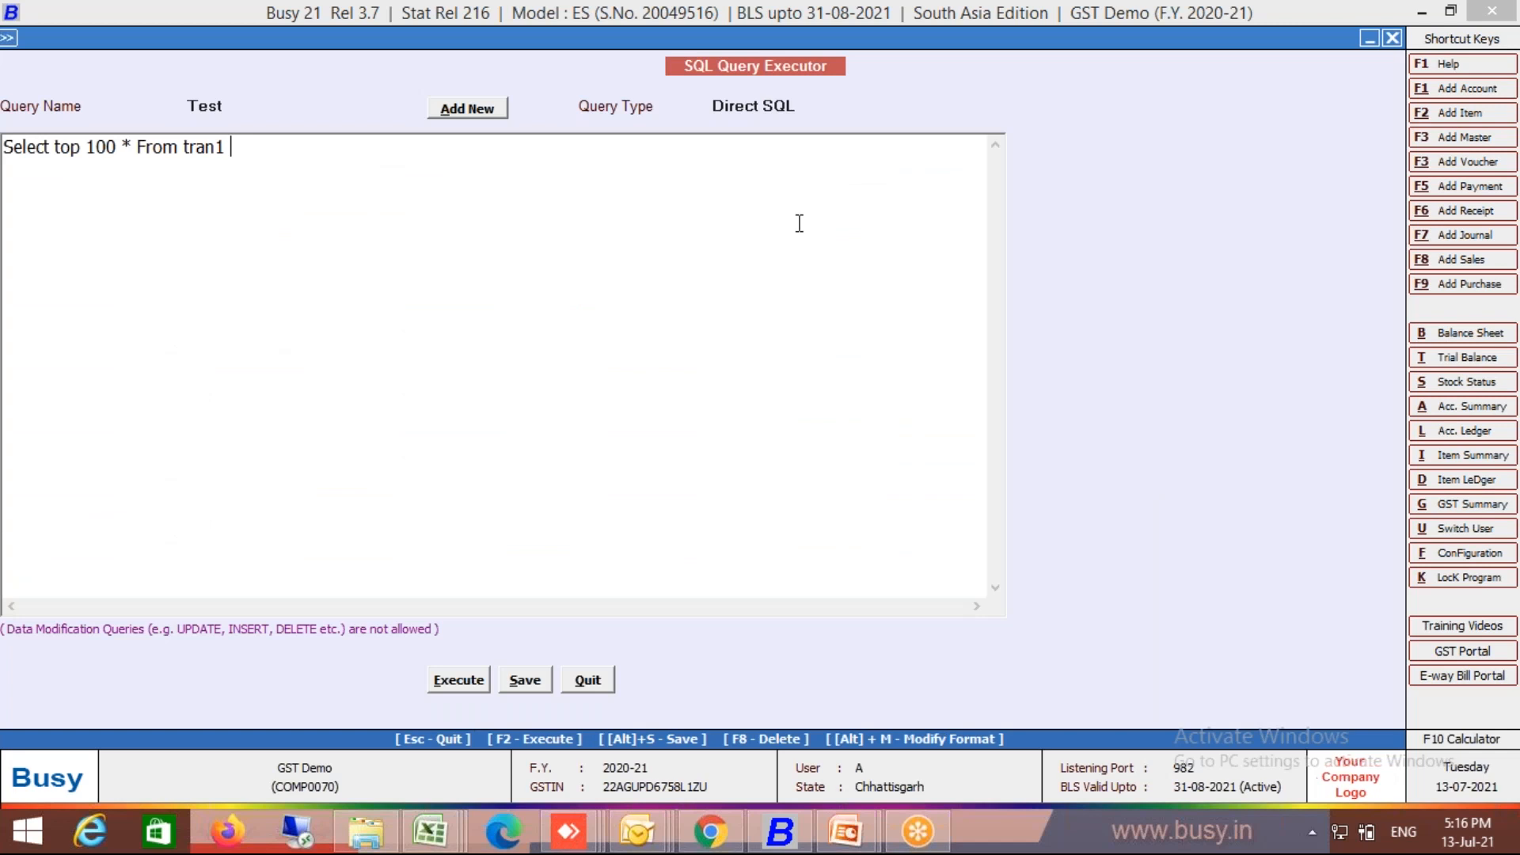
# Step: Replace the query with 'Select * from Master1 Where Code=201', save and run it
pyautogui.hotkey('ctrl', 'a')
pyautogui.press('BackSpace')
pyautogui.write('Select ')
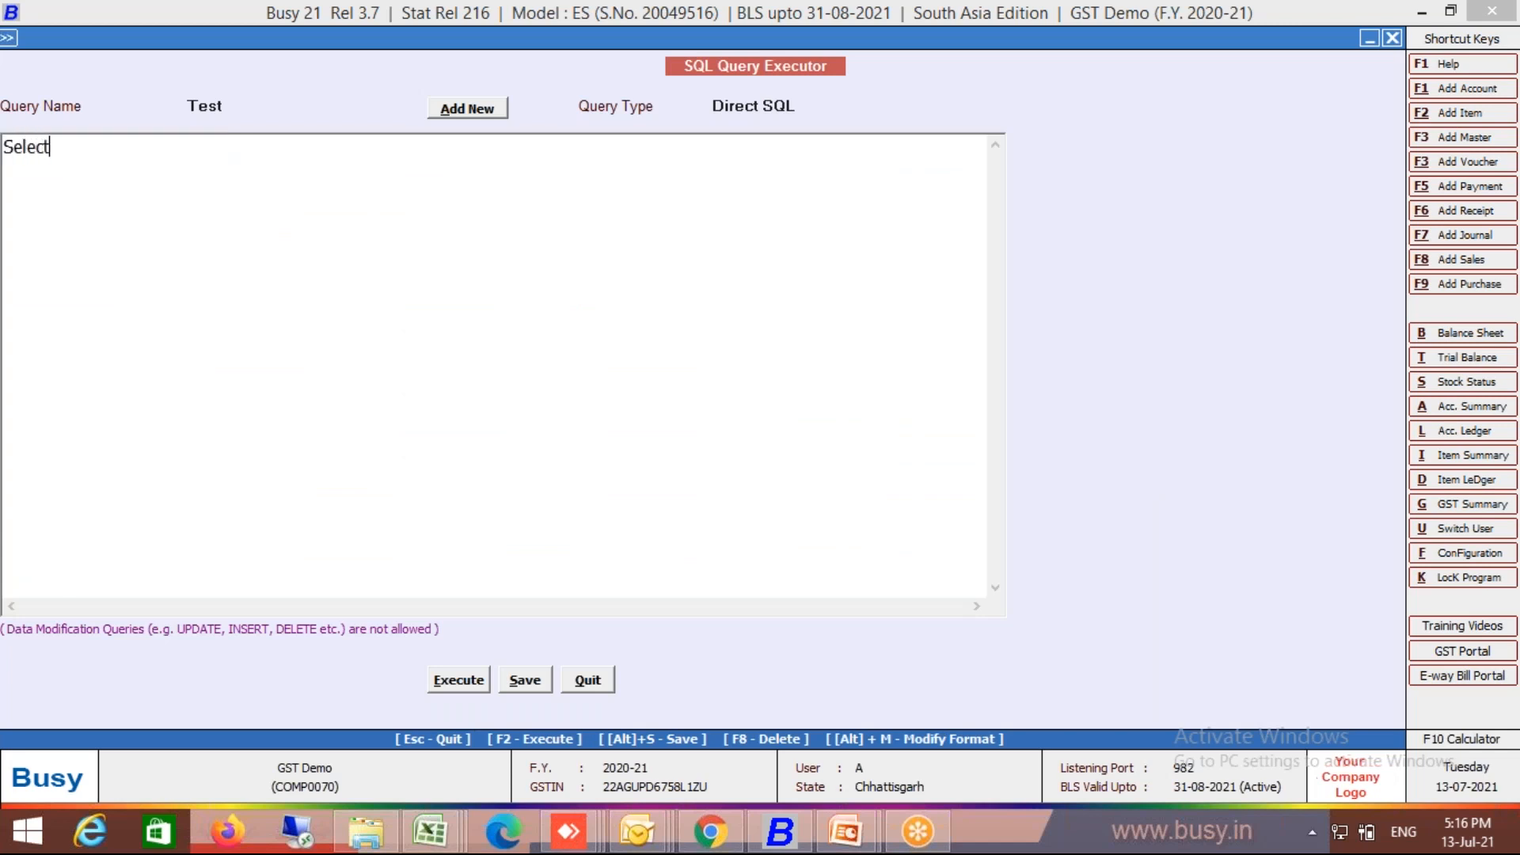
pyautogui.write('* from Mat')
pyautogui.press('BackSpace')
pyautogui.write('ster1 ')
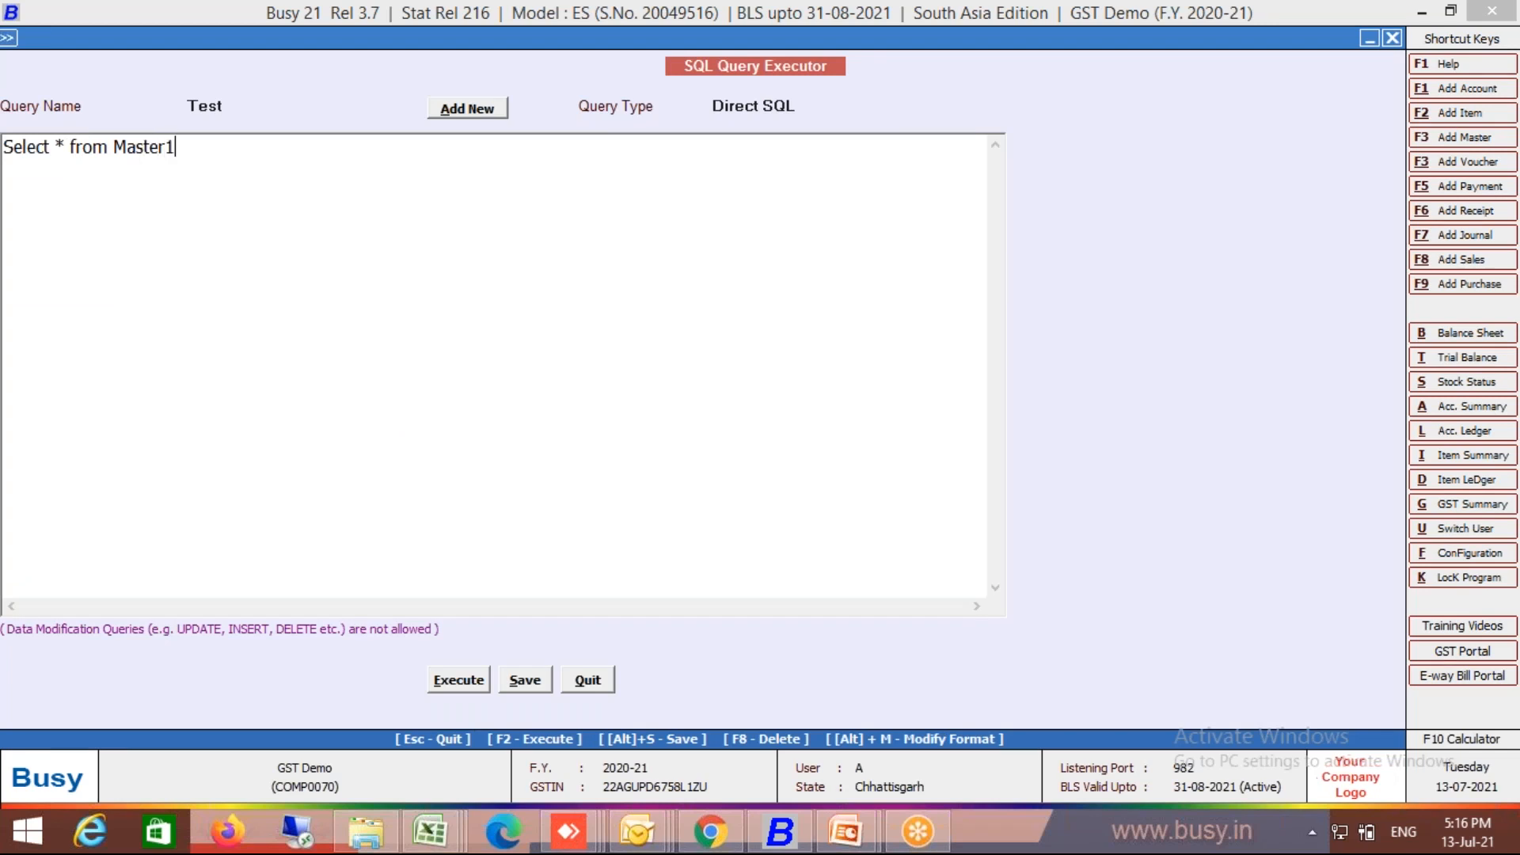
pyautogui.write('Where Code=201')
pyautogui.hotkey('alt', 's')
pyautogui.press('Return')
pyautogui.press('F2')
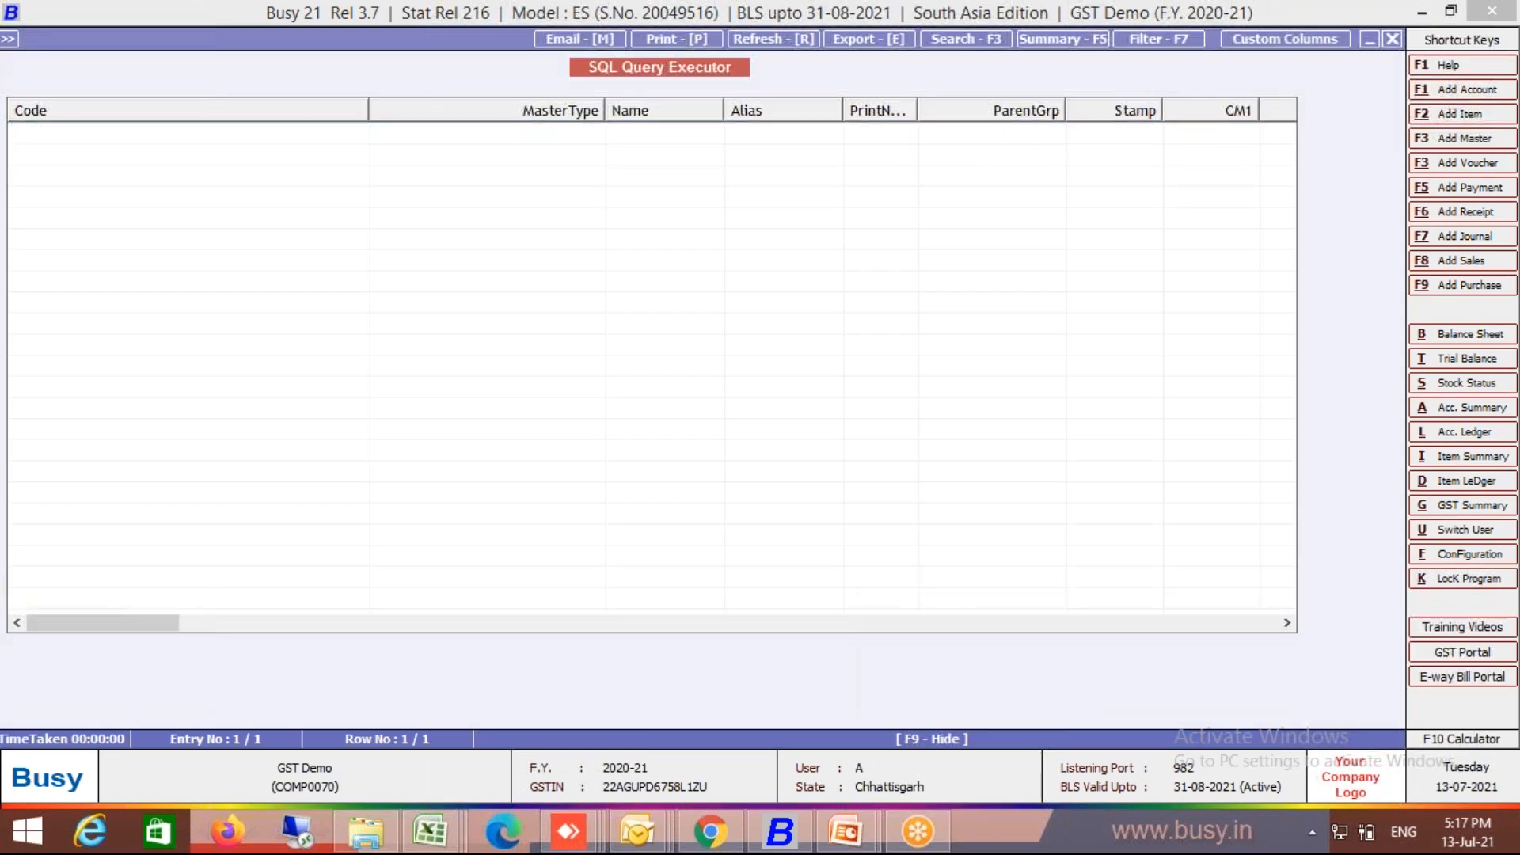
pyautogui.press('Escape')
# Step: Load the saved Direct query as a Direct SQL query
pyautogui.press('Return')
pyautogui.press('Down')
pyautogui.press('Down')
pyautogui.press('Down')
pyautogui.press('Down')
pyautogui.press('Return')
pyautogui.press('Return')
pyautogui.click(4, 168)
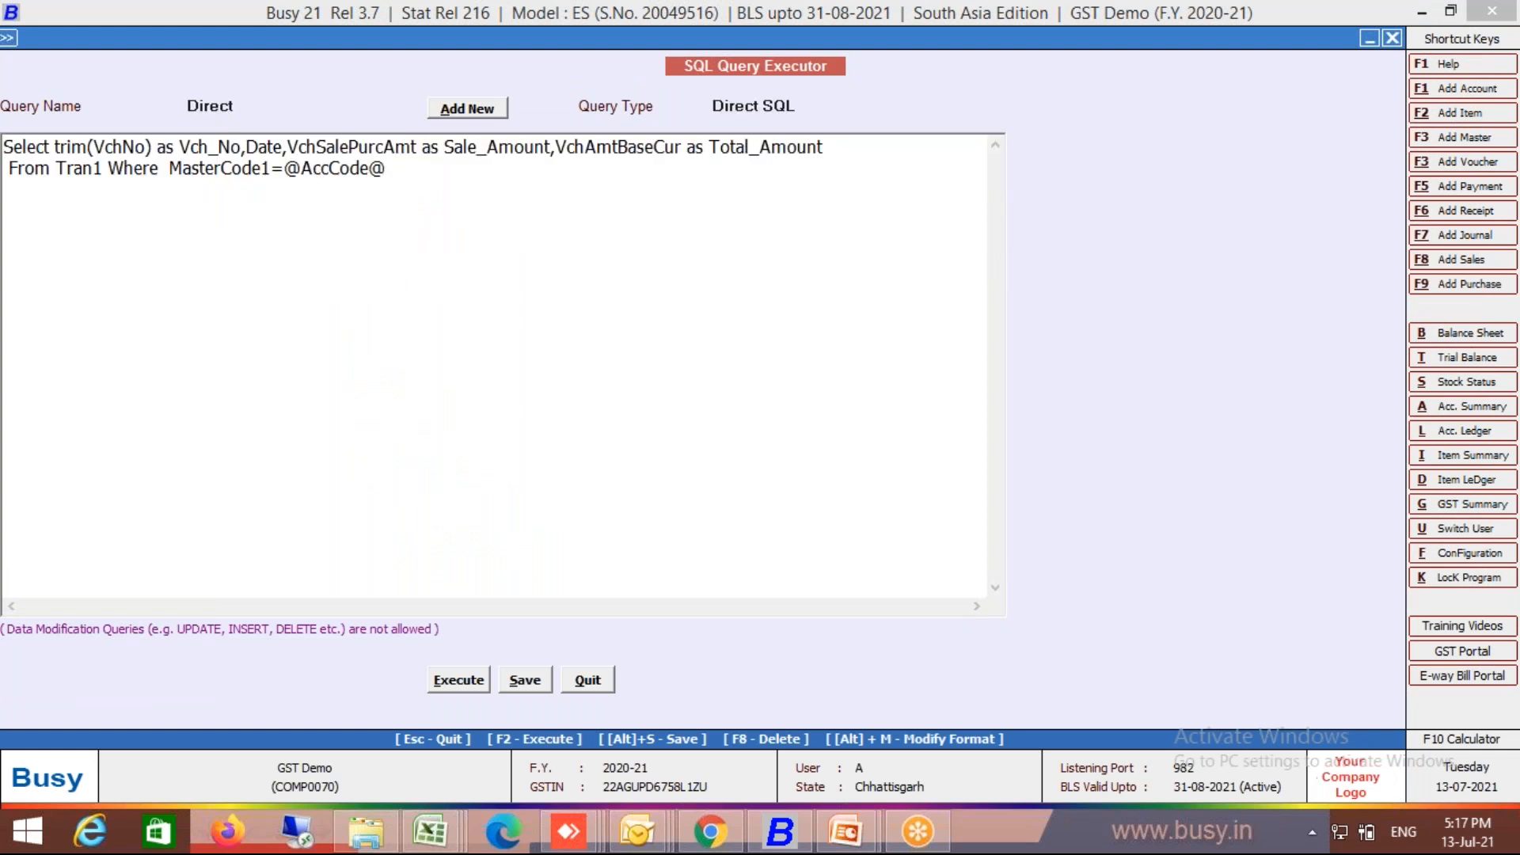
# Step: Change MasterCode1 to MasterCode2 in the Direct query, save and try executing it
pyautogui.click(272, 170)
pyautogui.press('BackSpace')
pyautogui.write('2')
pyautogui.hotkey('alt', 's')
pyautogui.press('Return')
pyautogui.press('F2')
pyautogui.write('S')
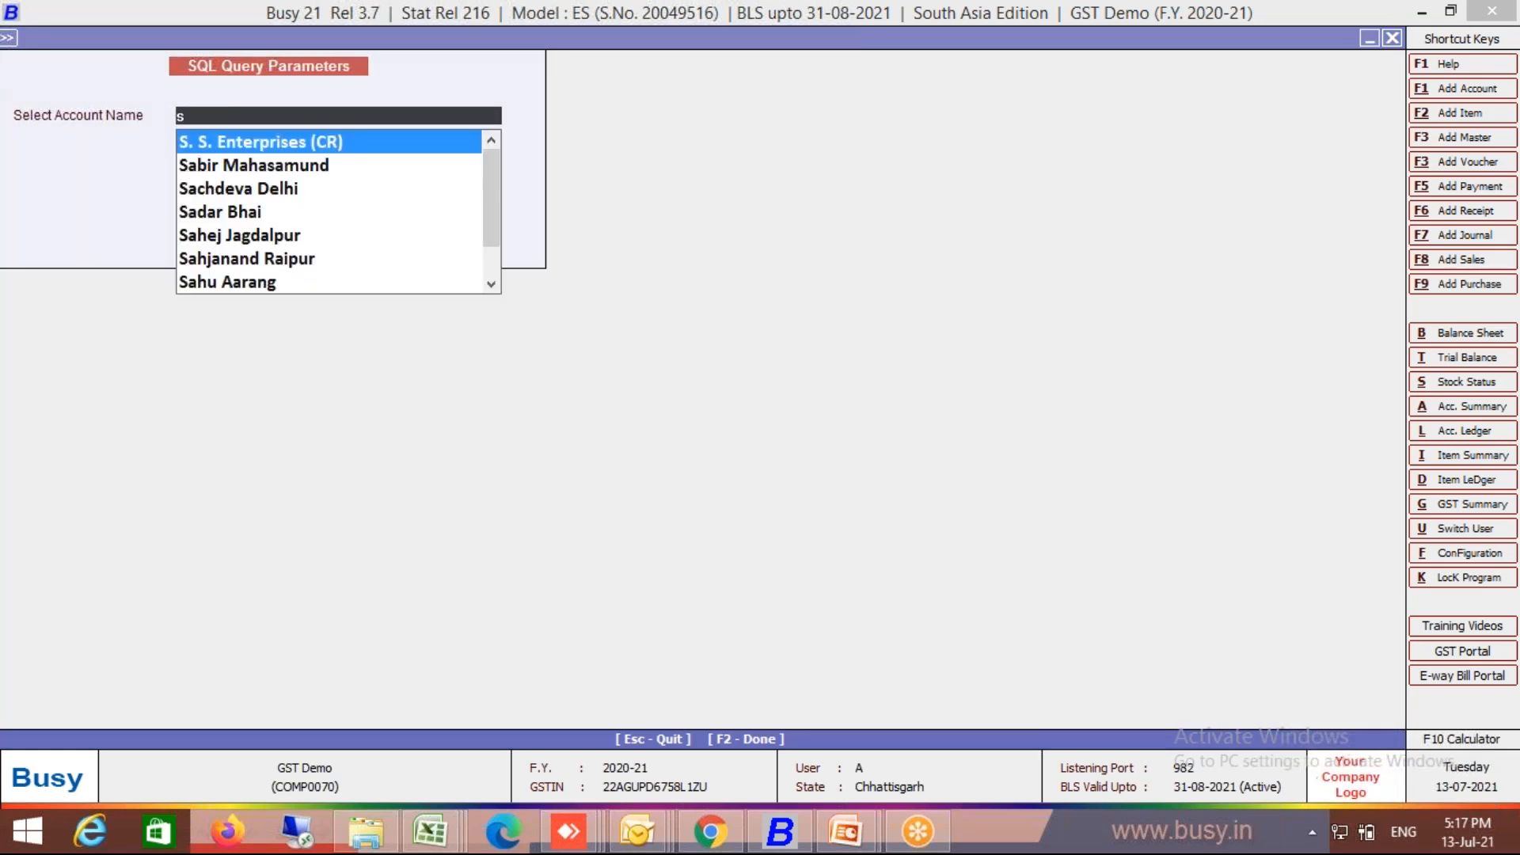
pyautogui.press('BackSpace')
pyautogui.press('Escape')
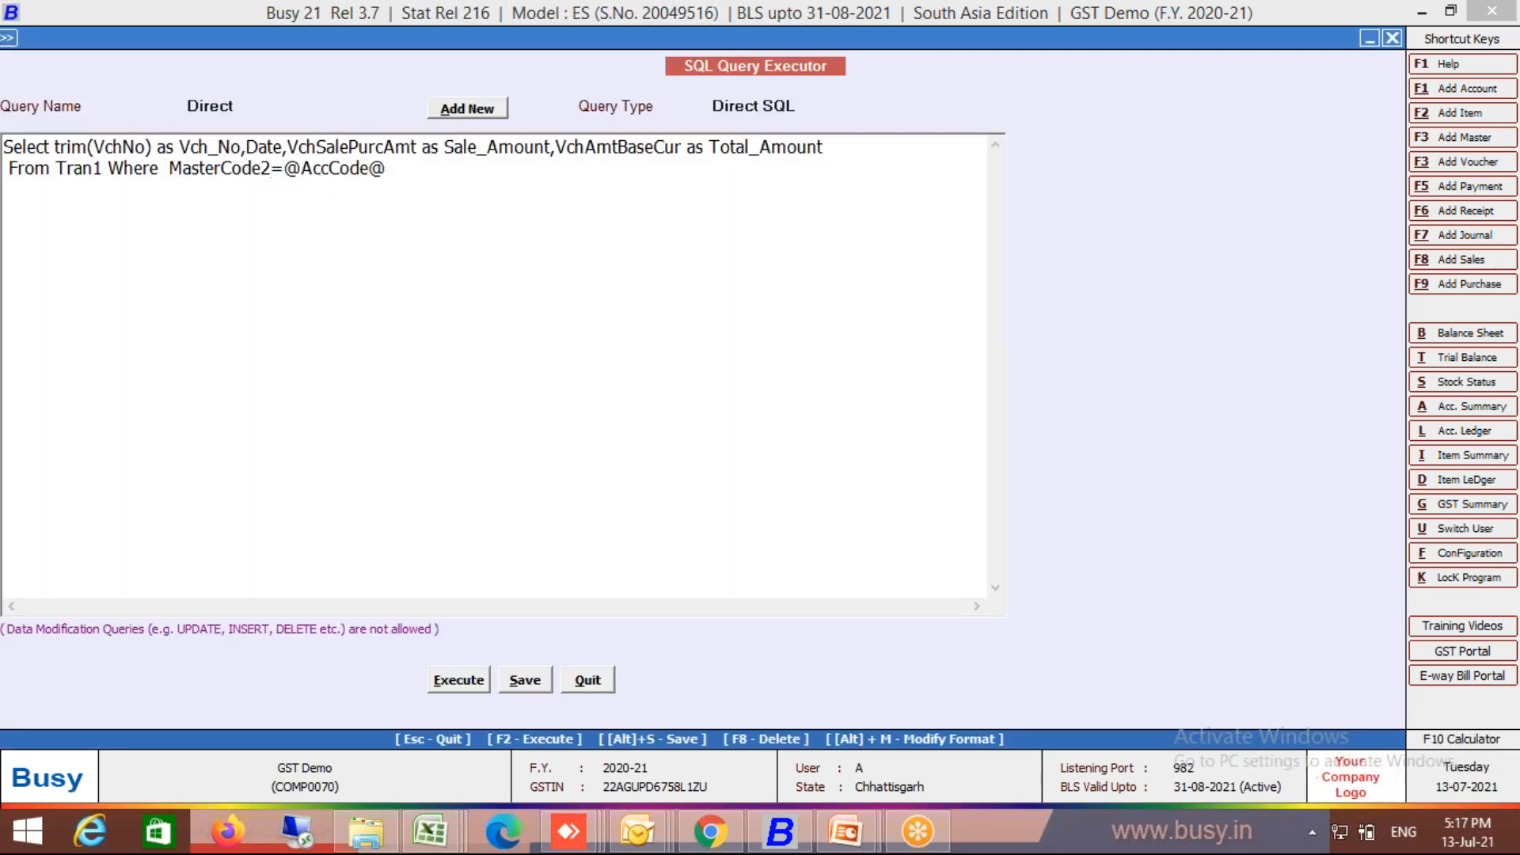
pyautogui.click(337, 169)
pyautogui.press('BackSpace')
pyautogui.press('BackSpace')
pyautogui.press('BackSpace')
pyautogui.write('MC')
pyautogui.hotkey('alt', 's')
pyautogui.press('Return')
pyautogui.press('F2')
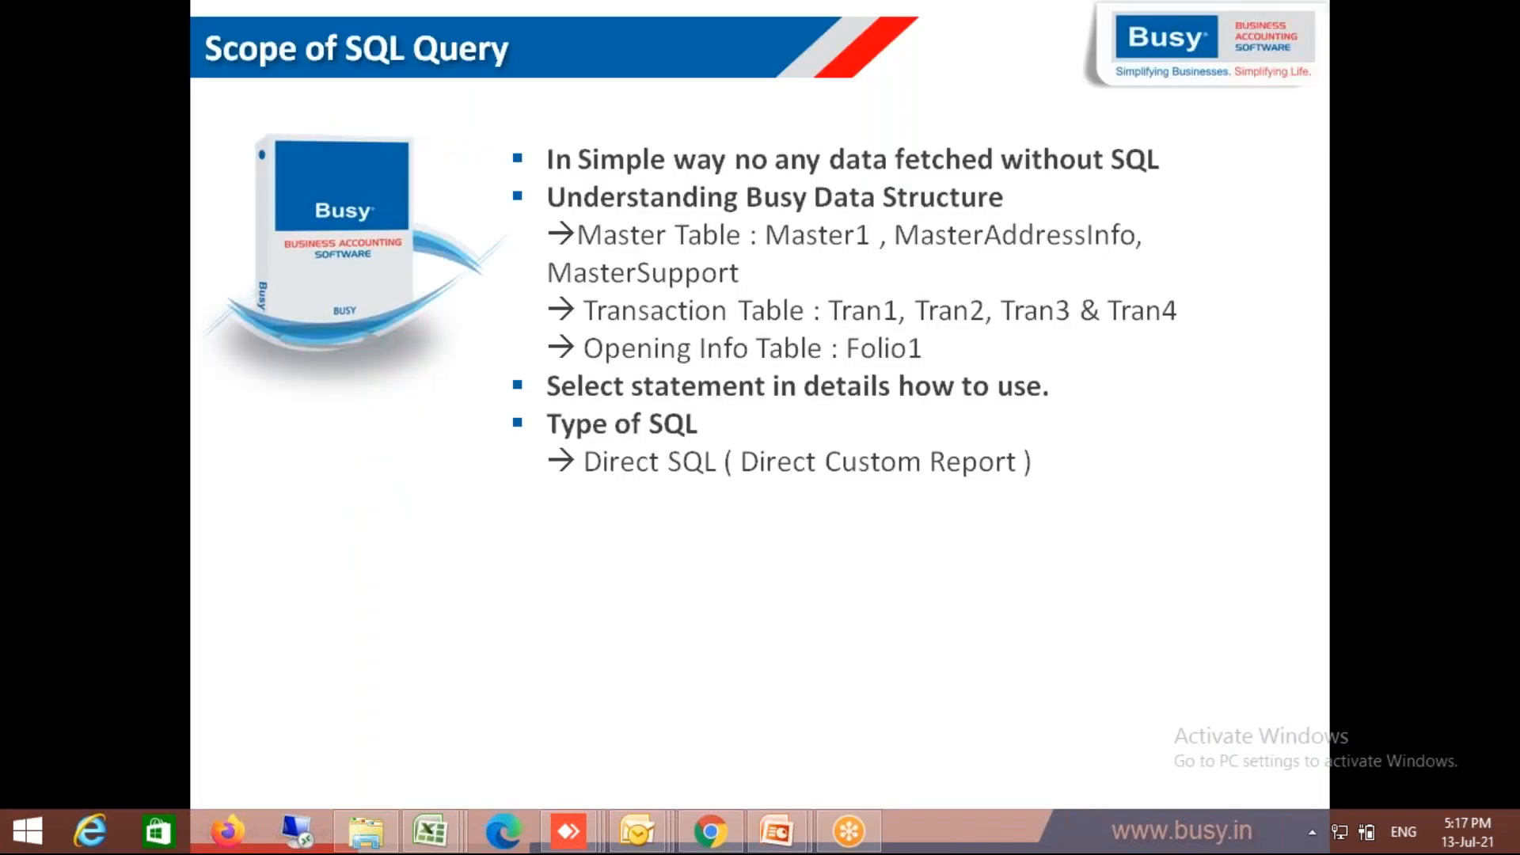
# Step: Launch 'c:\BusyWin\Busy21.exe /?' from the Run dialog history and close the command-line info
pyautogui.press('super+r')
pyautogui.write('c:\\')
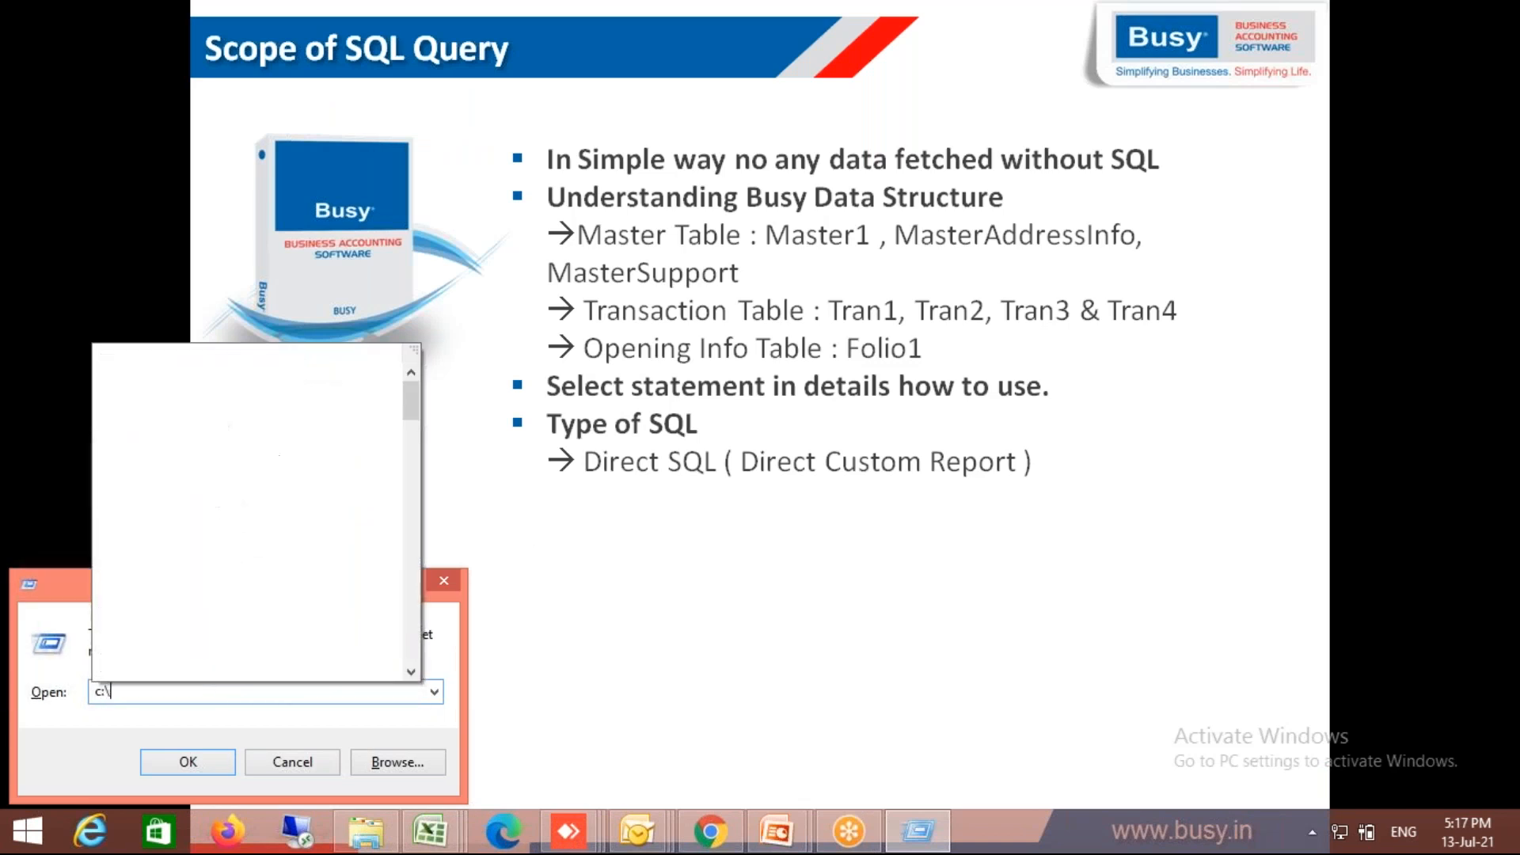
pyautogui.write('busyexp')
pyautogui.press('Down')
pyautogui.press('Down')
pyautogui.press('Down')
pyautogui.press('Down')
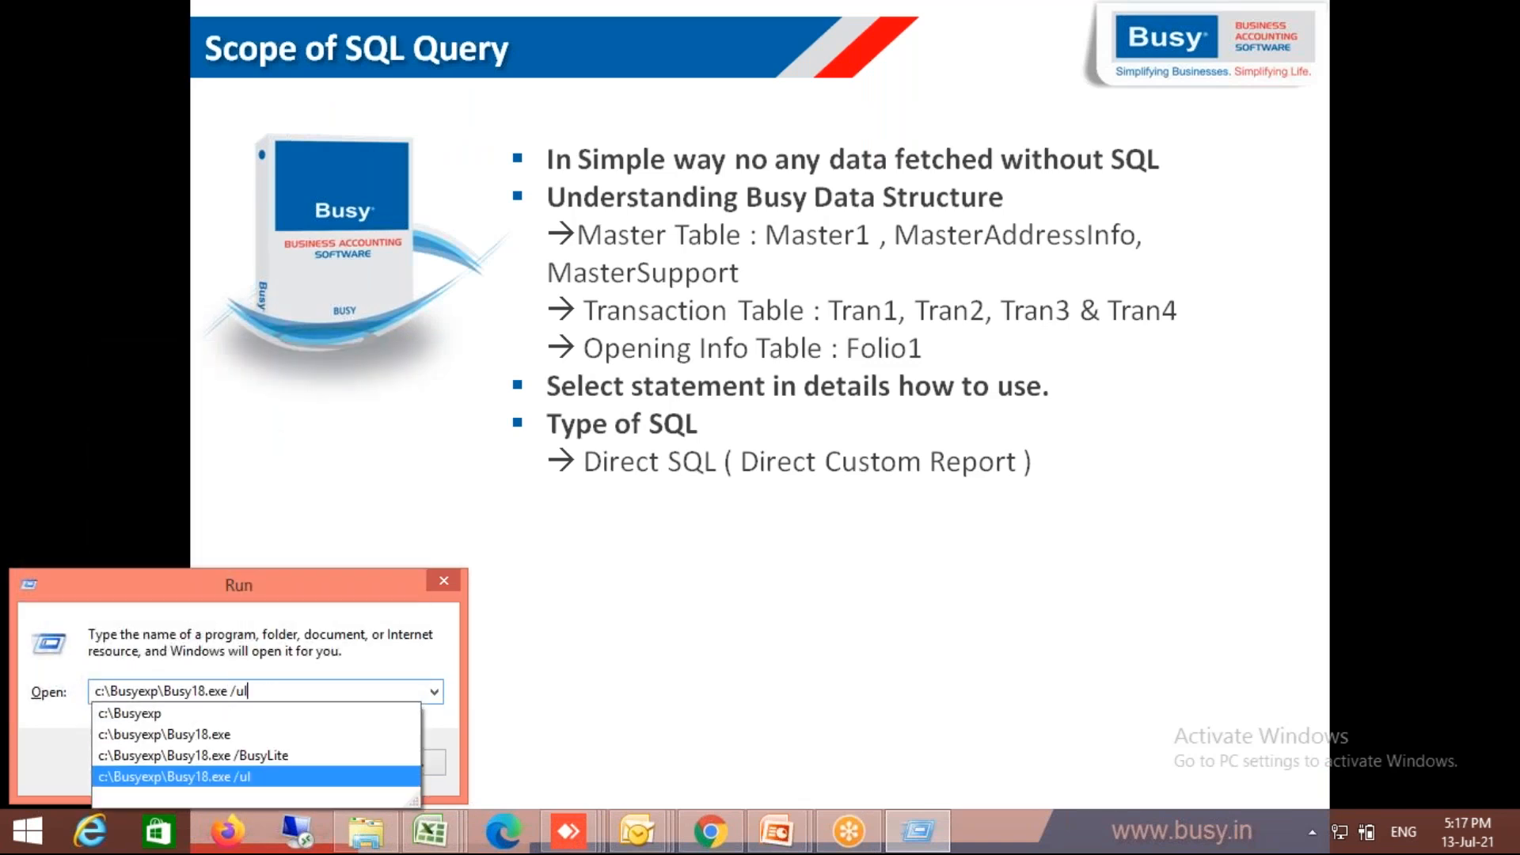
pyautogui.press('BackSpace')
pyautogui.press('BackSpace')
pyautogui.press('BackSpace')
pyautogui.press('BackSpace')
pyautogui.press('BackSpace')
pyautogui.press('BackSpace')
pyautogui.press('BackSpace')
pyautogui.press('BackSpace')
pyautogui.press('BackSpace')
pyautogui.press('BackSpace')
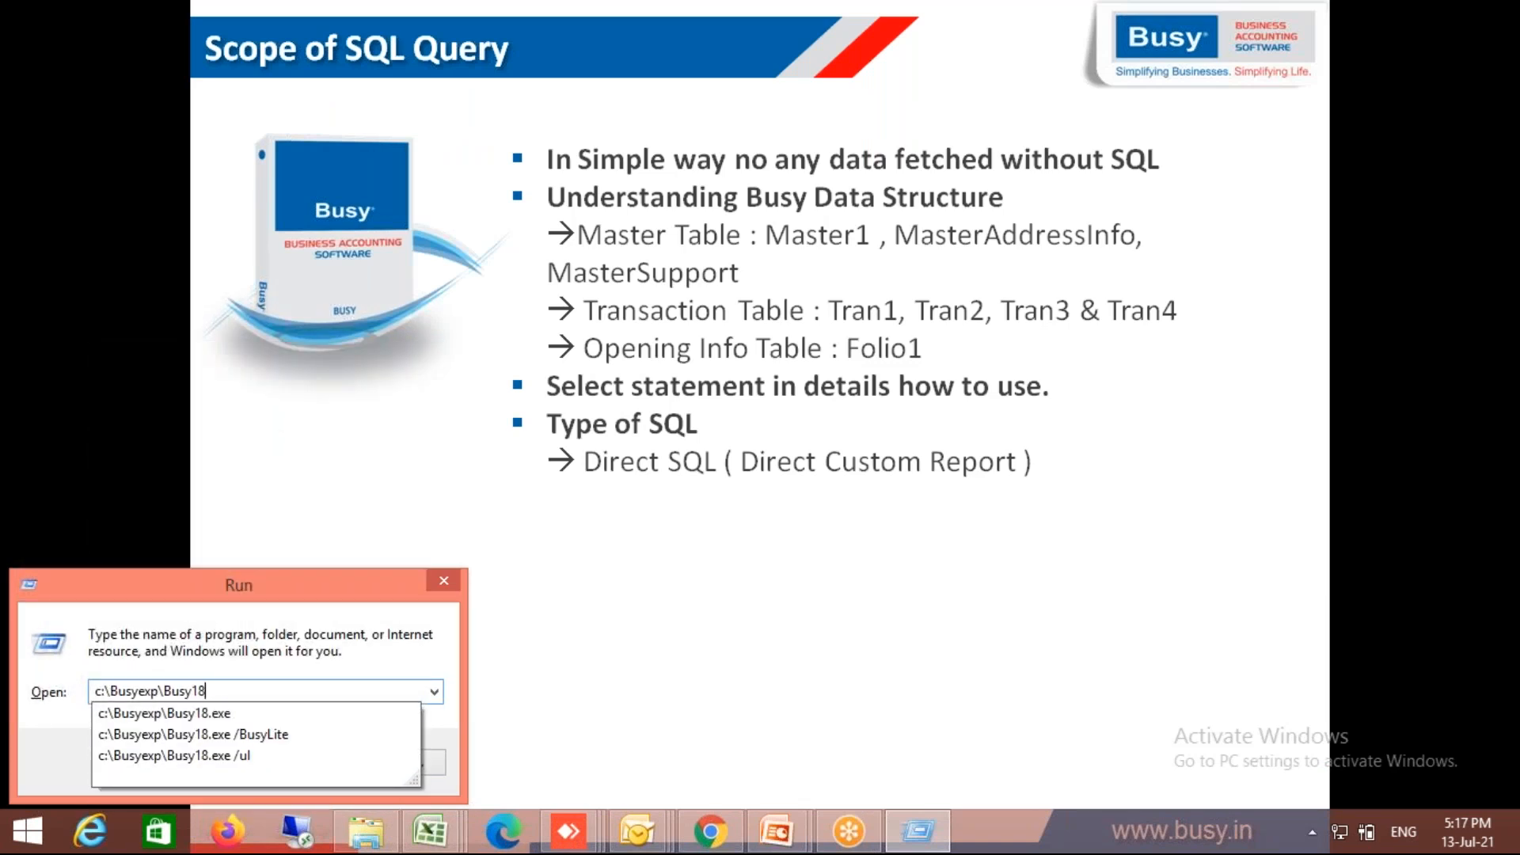
pyautogui.write('21')
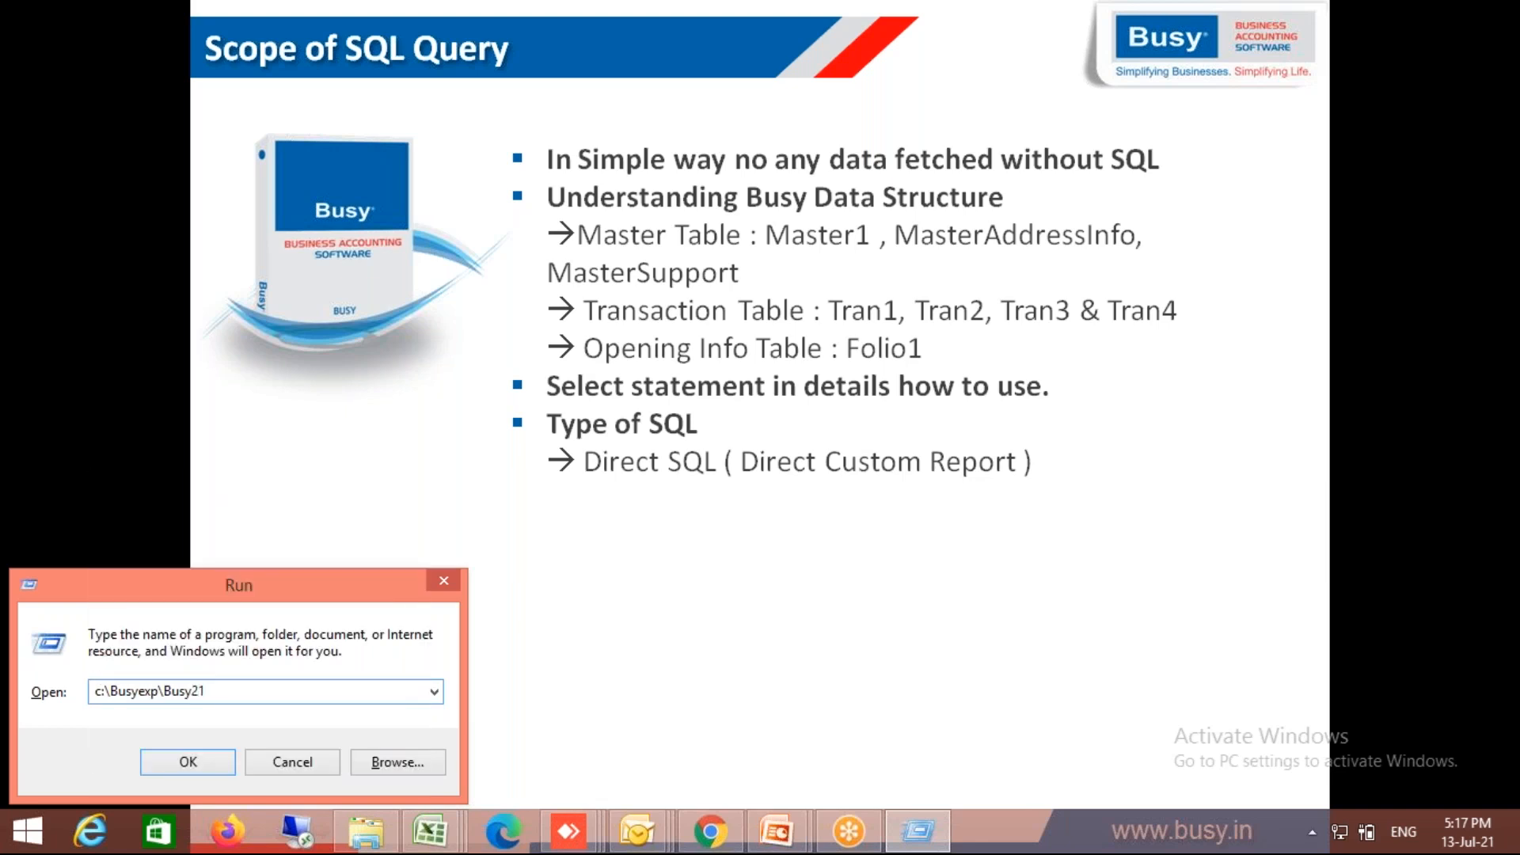
pyautogui.press('BackSpace')
pyautogui.press('BackSpace')
pyautogui.press('BackSpace')
pyautogui.press('BackSpace')
pyautogui.press('BackSpace')
pyautogui.press('BackSpace')
pyautogui.press('BackSpace')
pyautogui.press('BackSpace')
pyautogui.press('BackSpace')
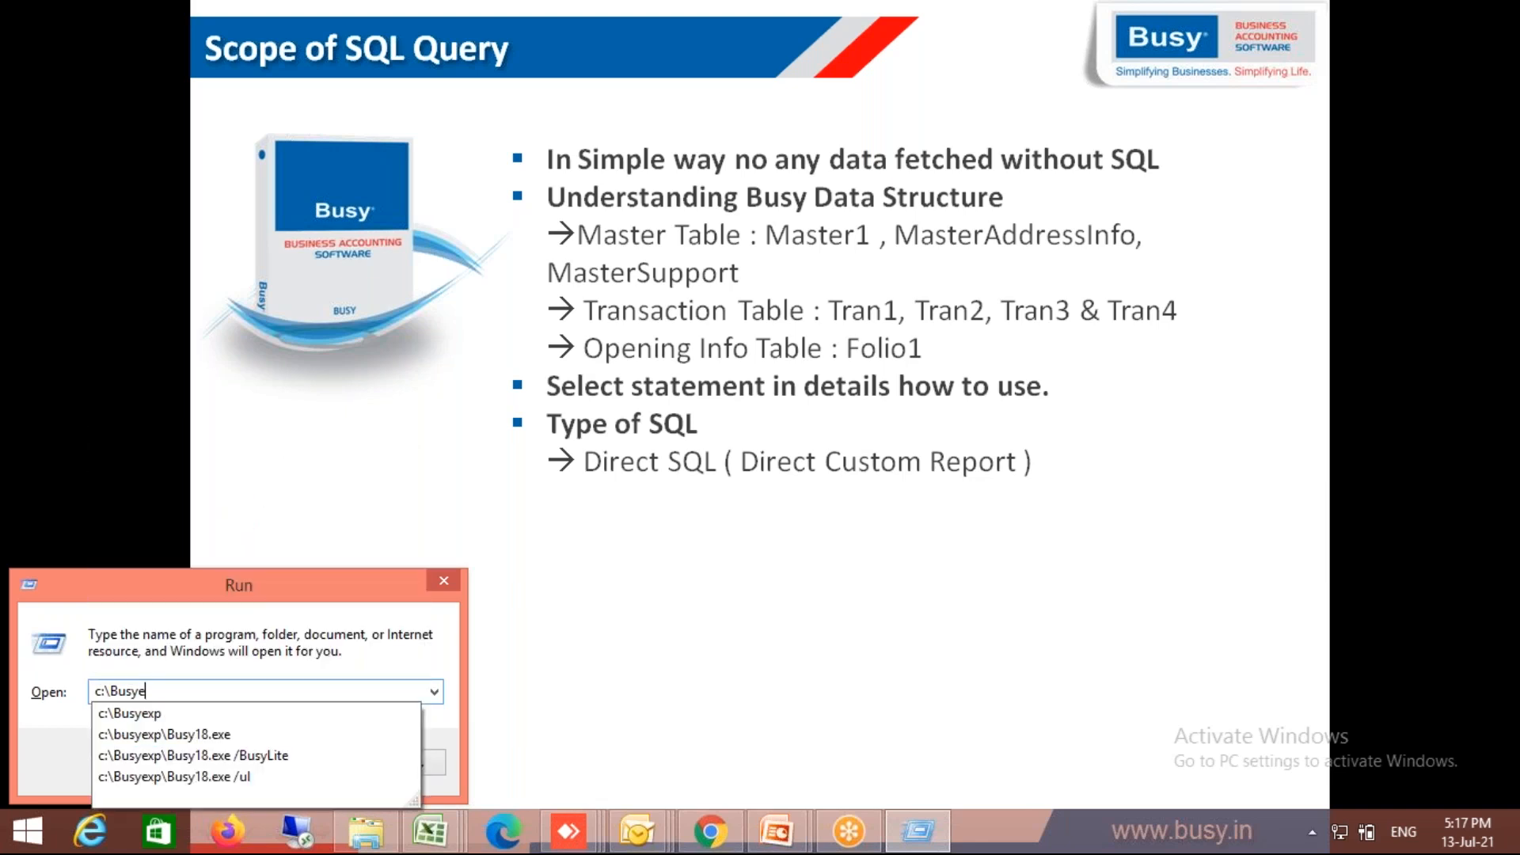
pyautogui.press('BackSpace')
pyautogui.press('BackSpace')
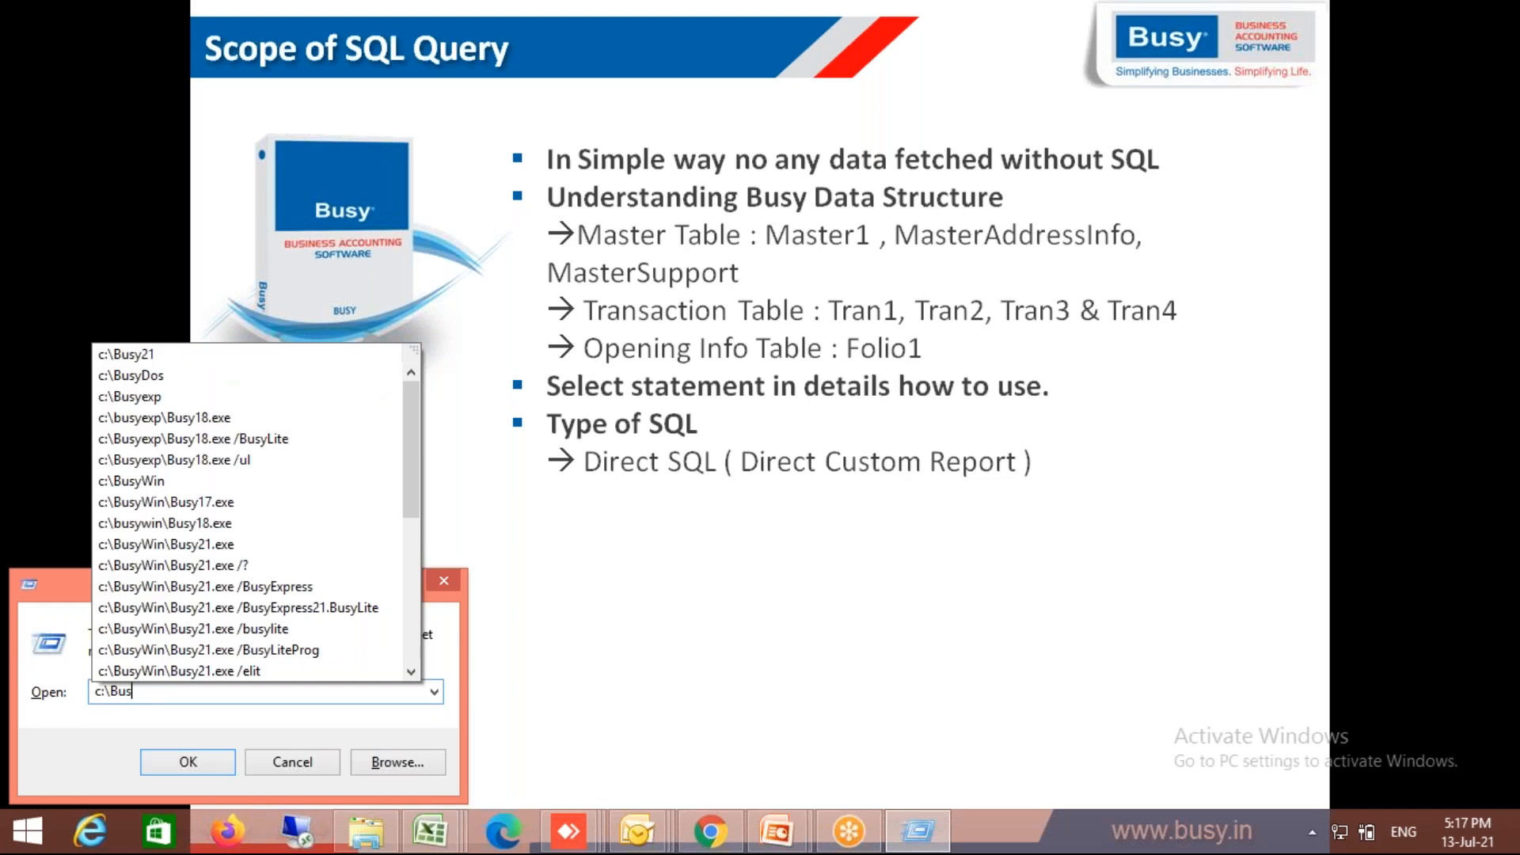
pyautogui.write('yW')
pyautogui.press('Down')
pyautogui.press('Down')
pyautogui.press('Down')
pyautogui.press('Down')
pyautogui.press('Down')
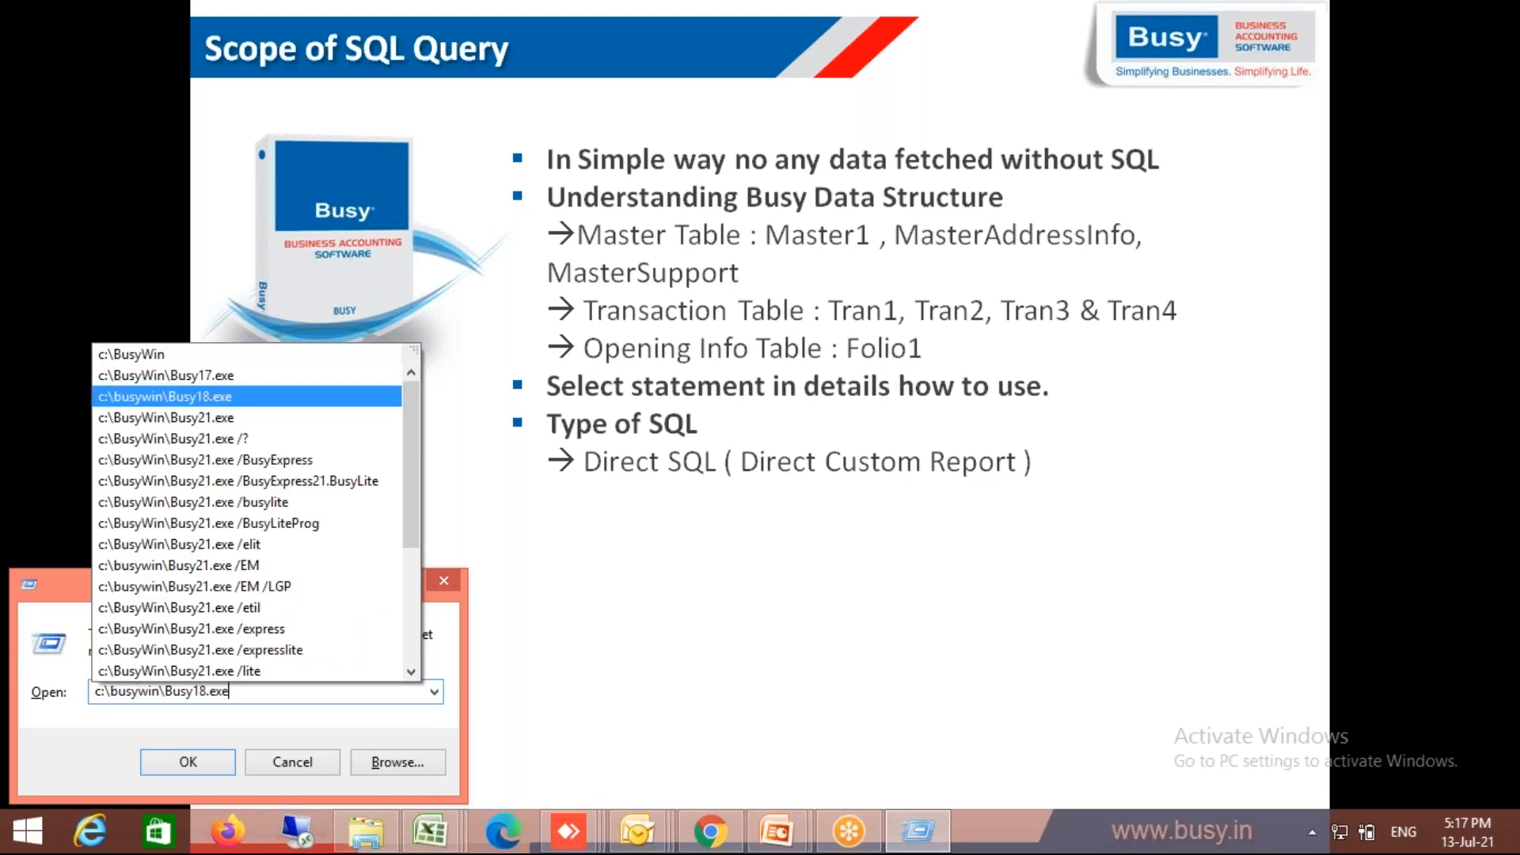
pyautogui.press('Return')
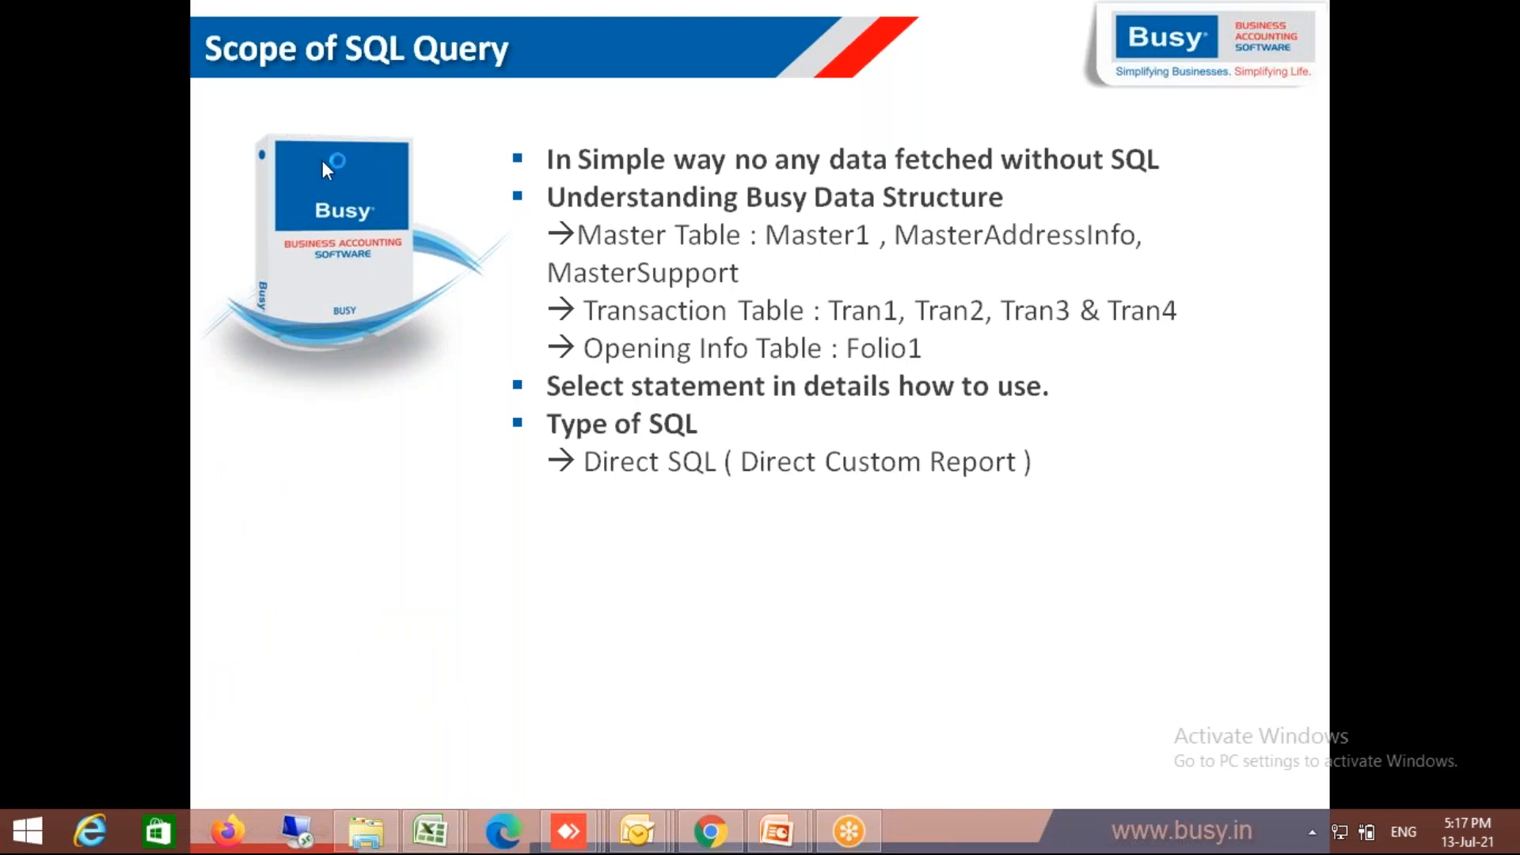
pyautogui.press('Escape')
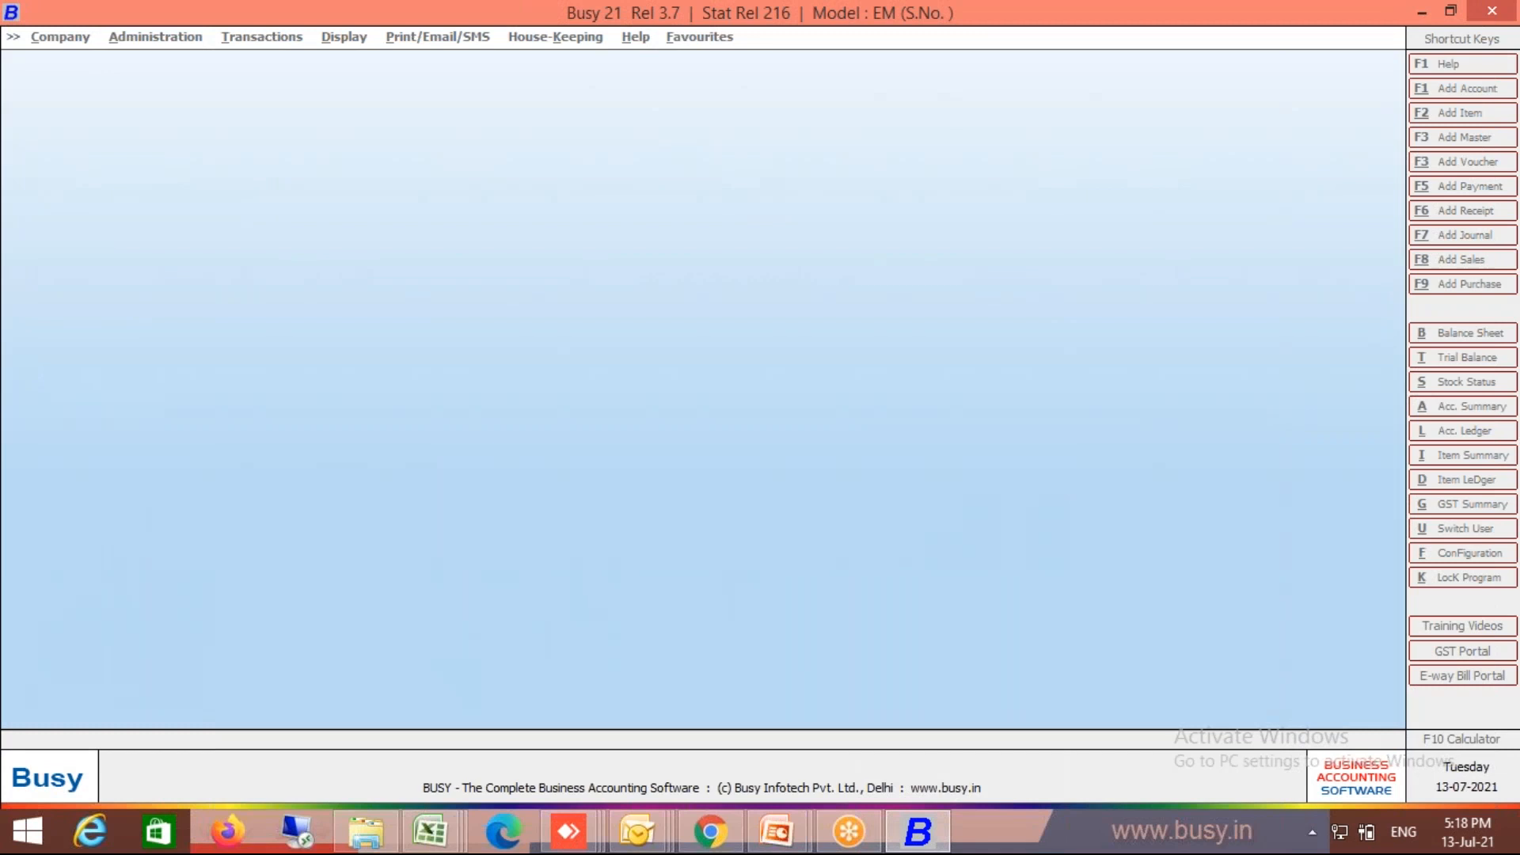
# Step: Dismiss the security check, view the Scope of SQL Query slide, then return to BUSY
pyautogui.press('Return')
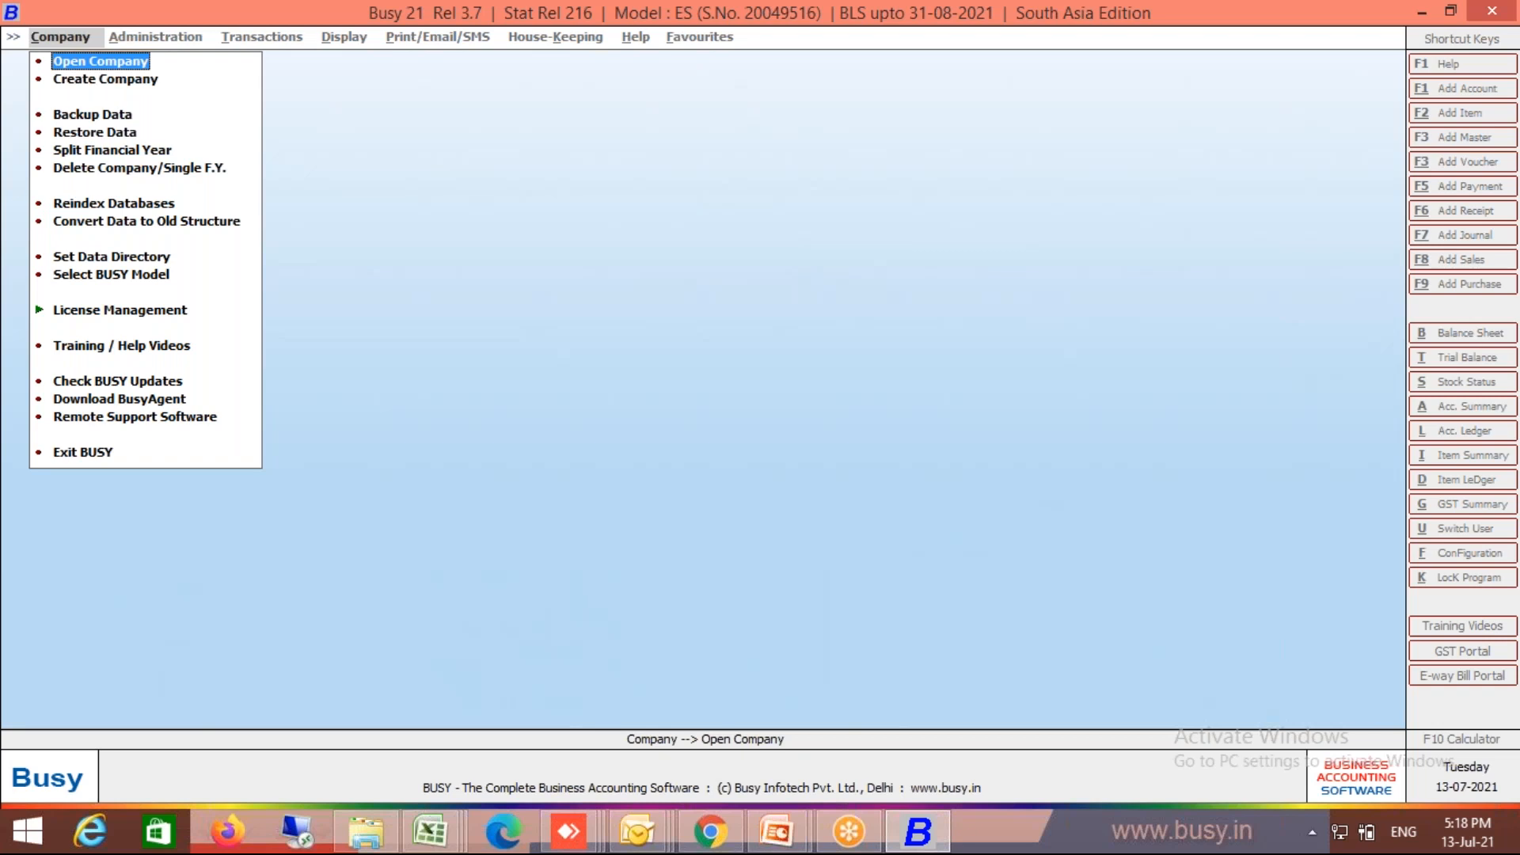
pyautogui.click(776, 831)
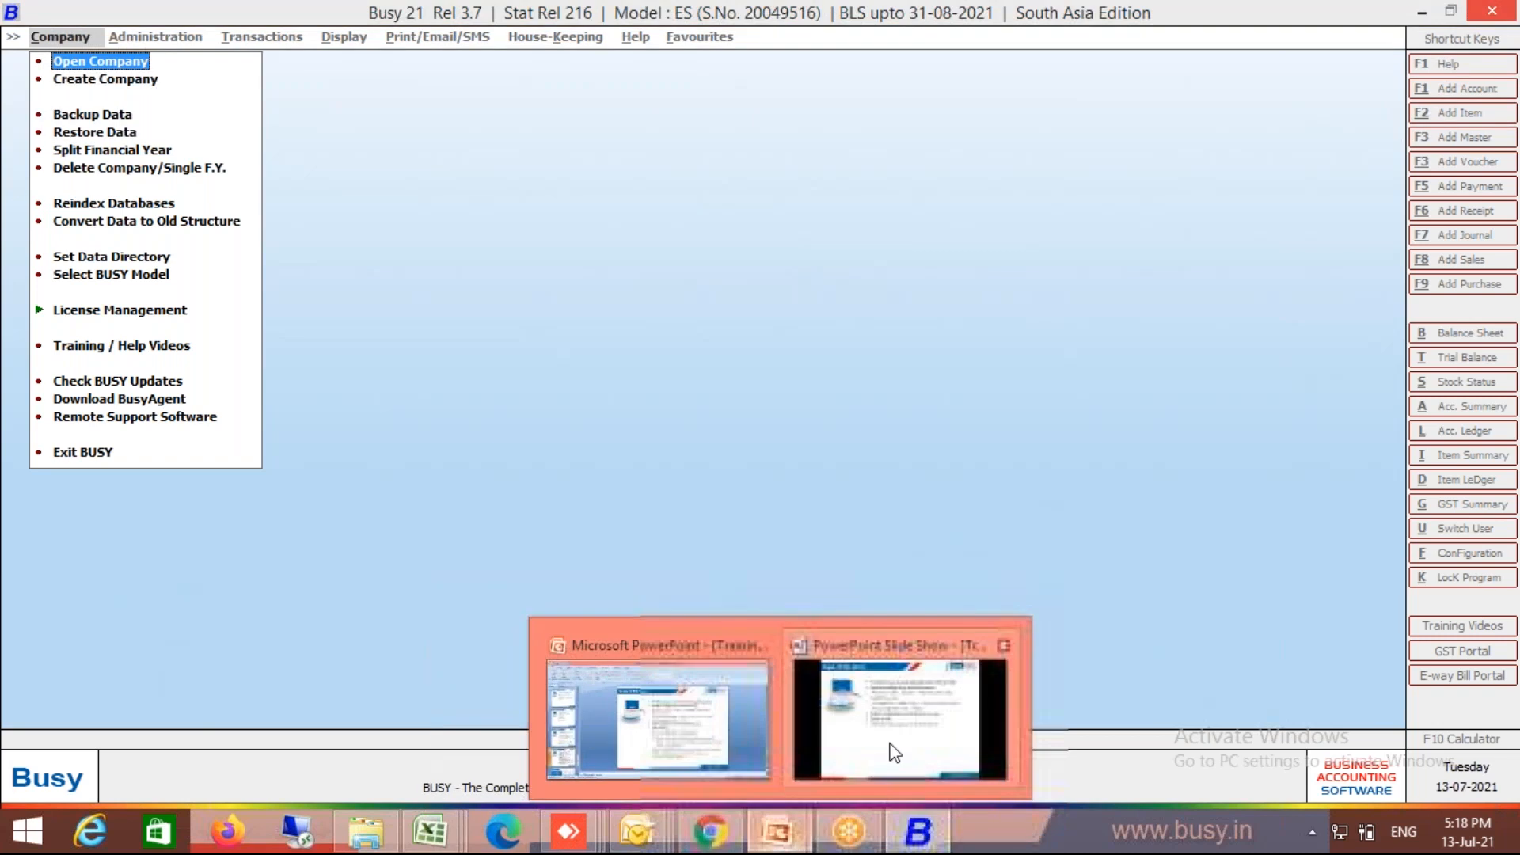
pyautogui.click(895, 752)
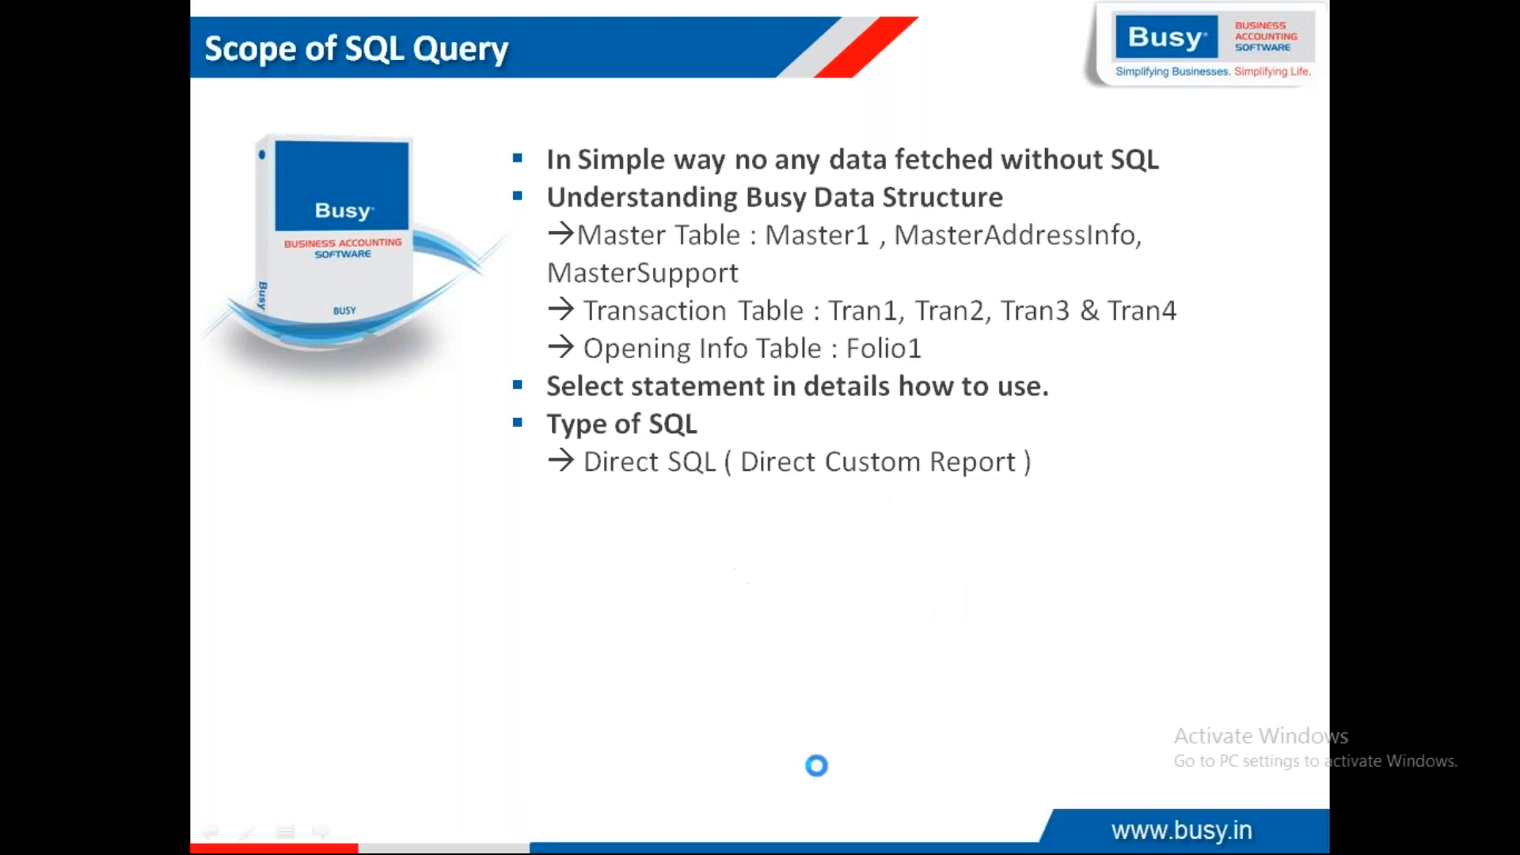
pyautogui.click(888, 561)
pyautogui.hotkey('alt', 'Tab')
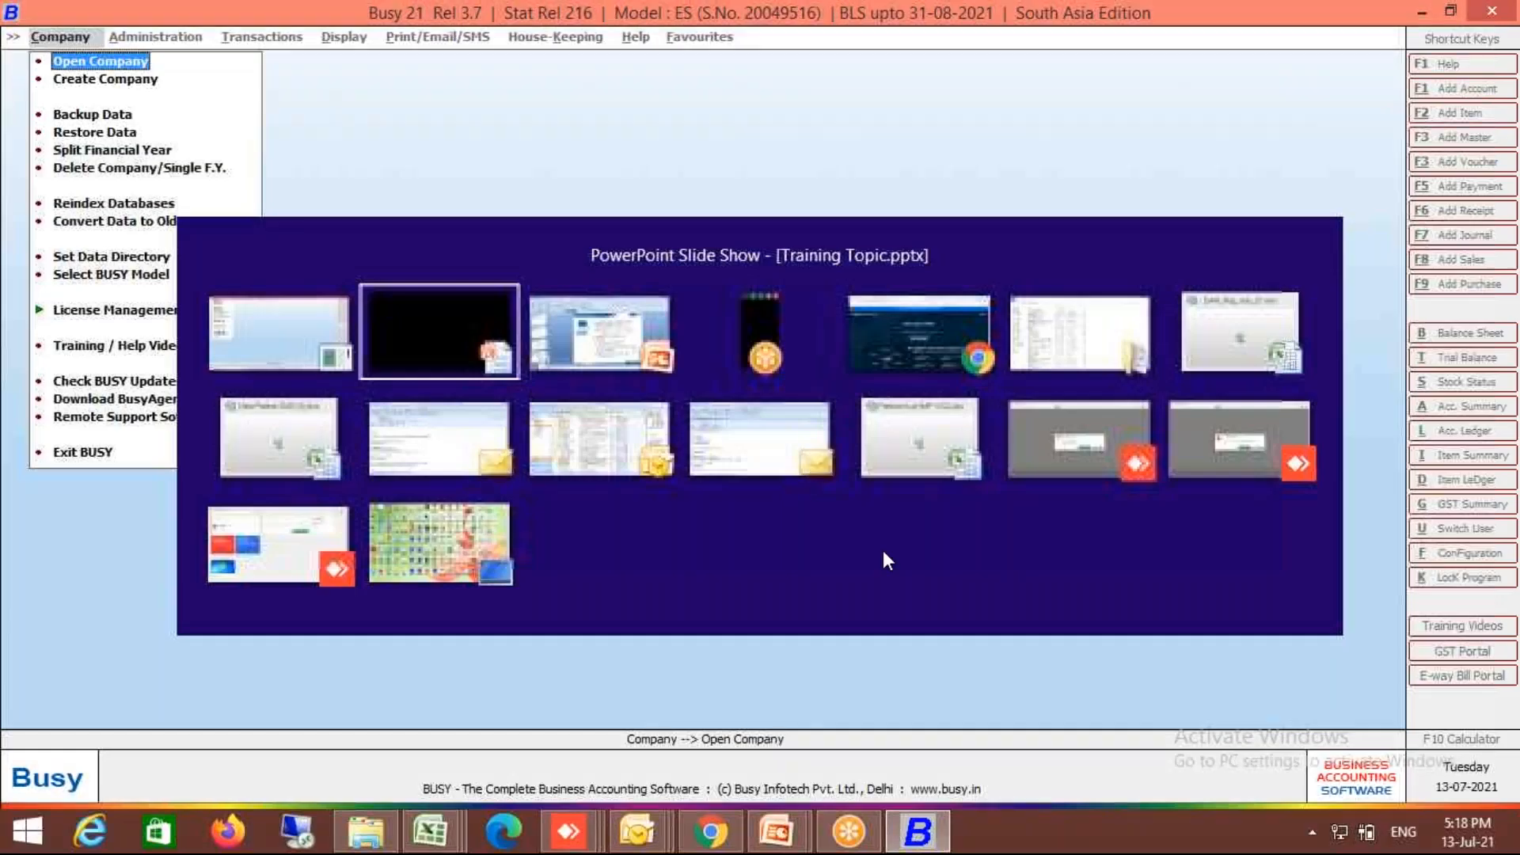
# Step: Open the GST Demo company, log in with the user name and password, and close Notes
pyautogui.write('Gst')
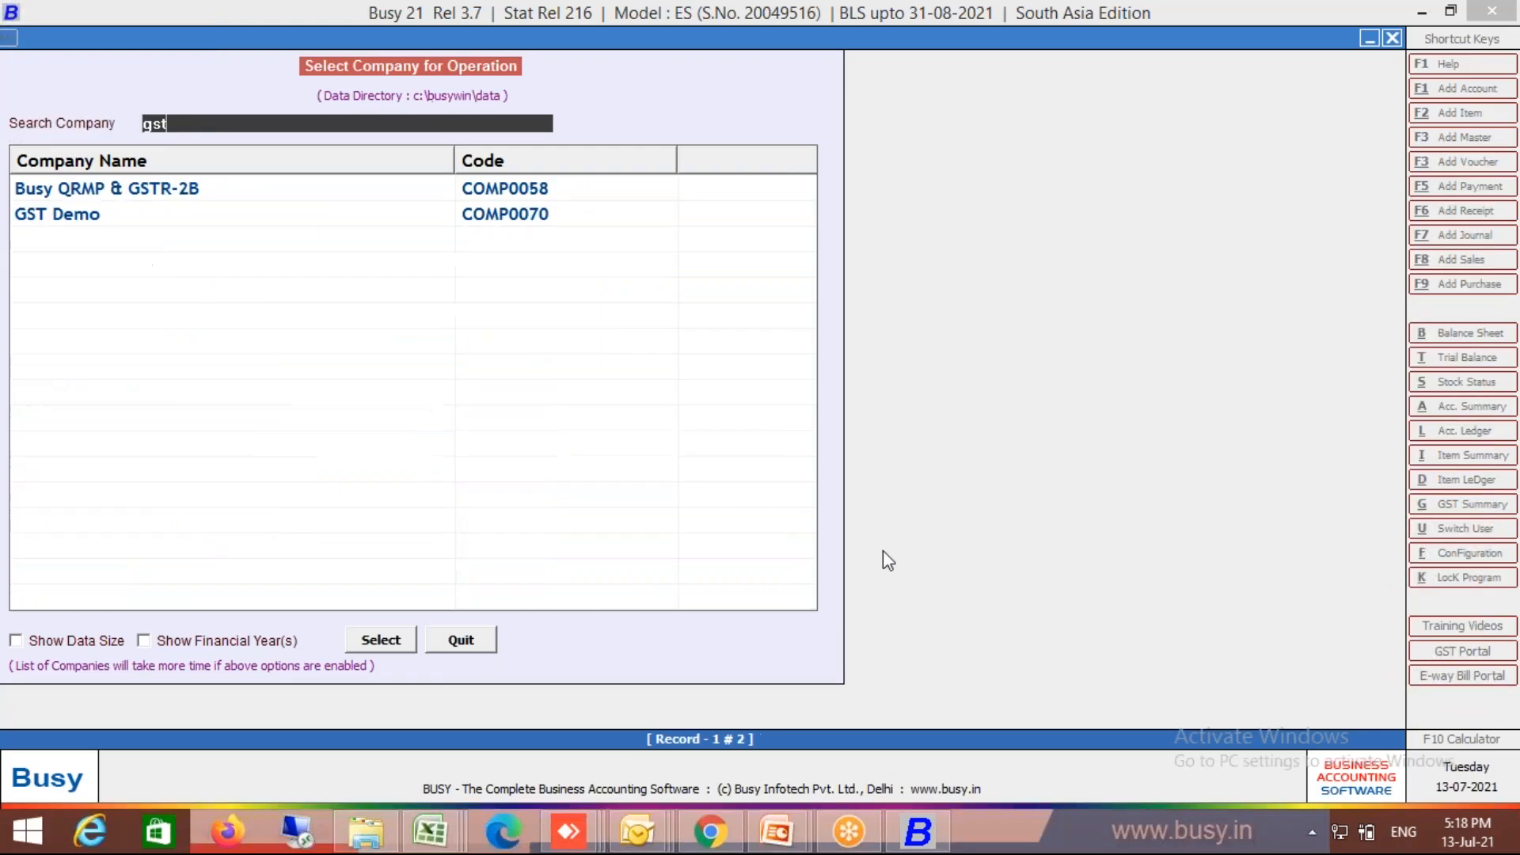
pyautogui.press('Down')
pyautogui.press('Return')
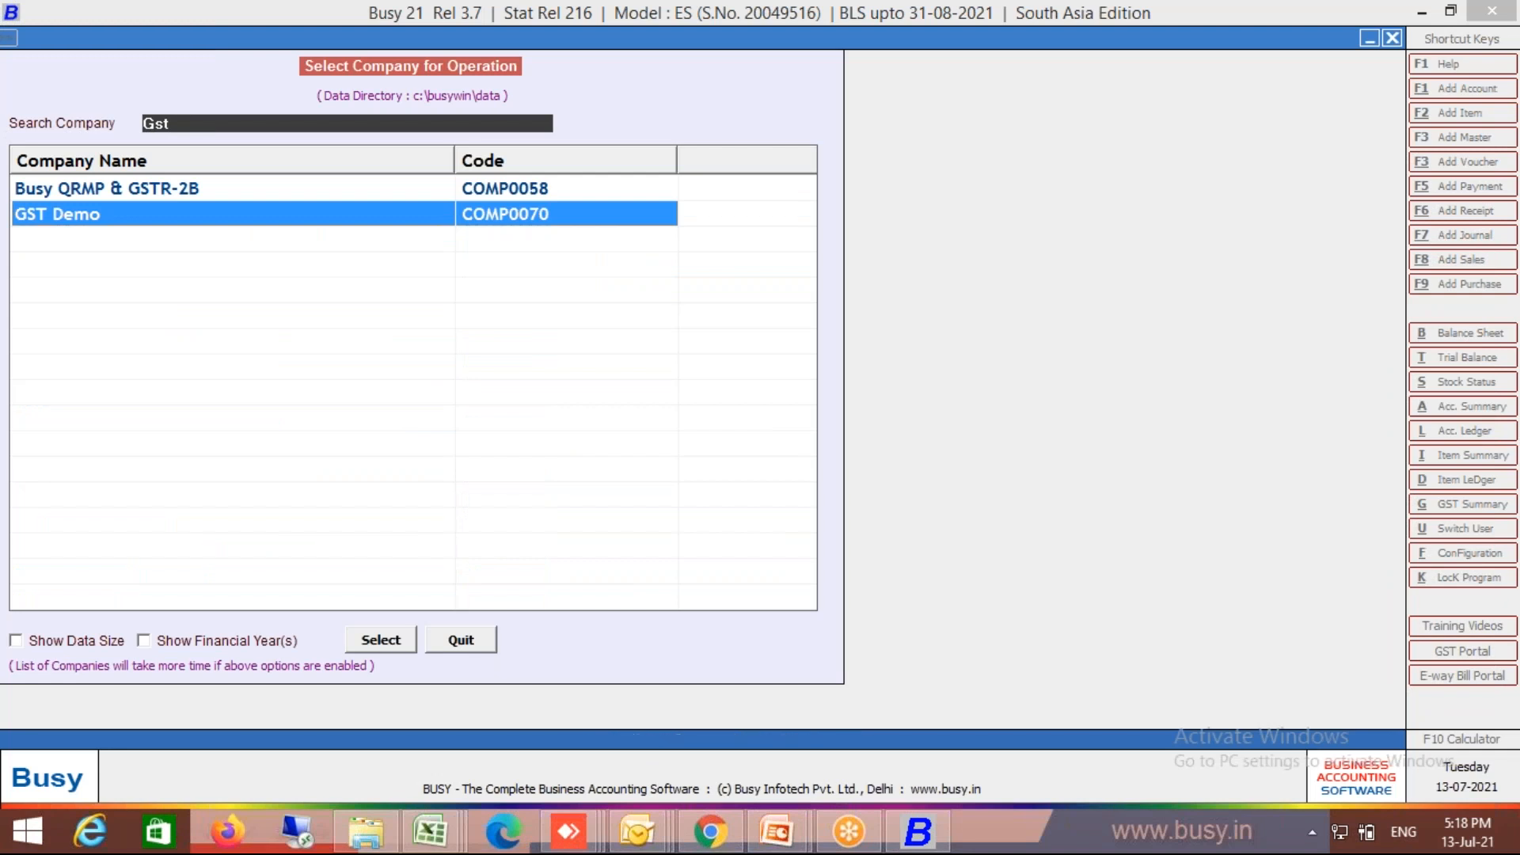
pyautogui.write('A')
pyautogui.press('Return')
pyautogui.write('a')
pyautogui.press('Return')
pyautogui.press('Return')
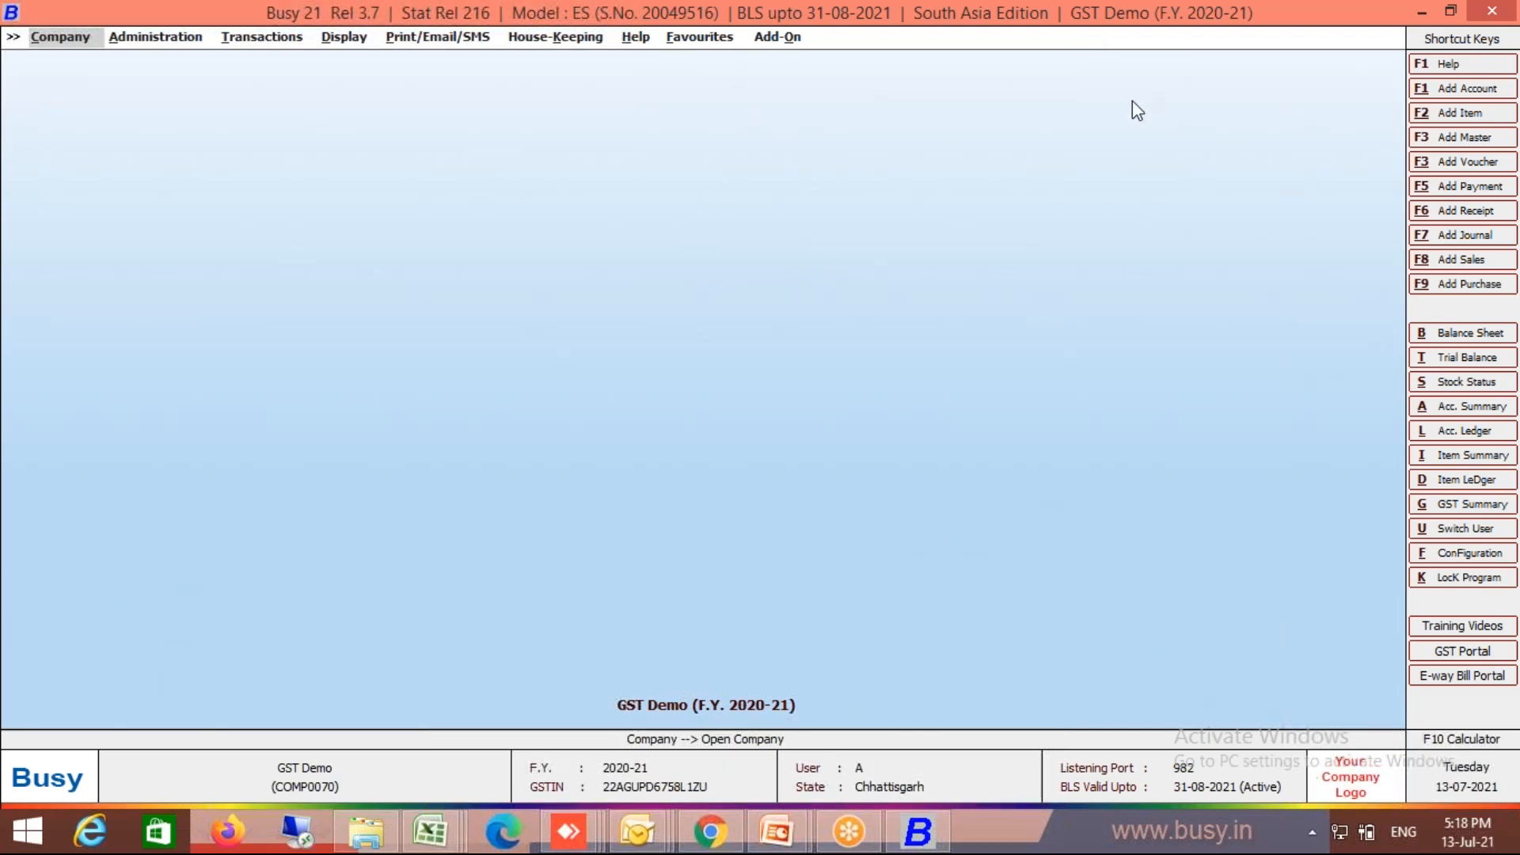
pyautogui.click(342, 36)
pyautogui.click(343, 176)
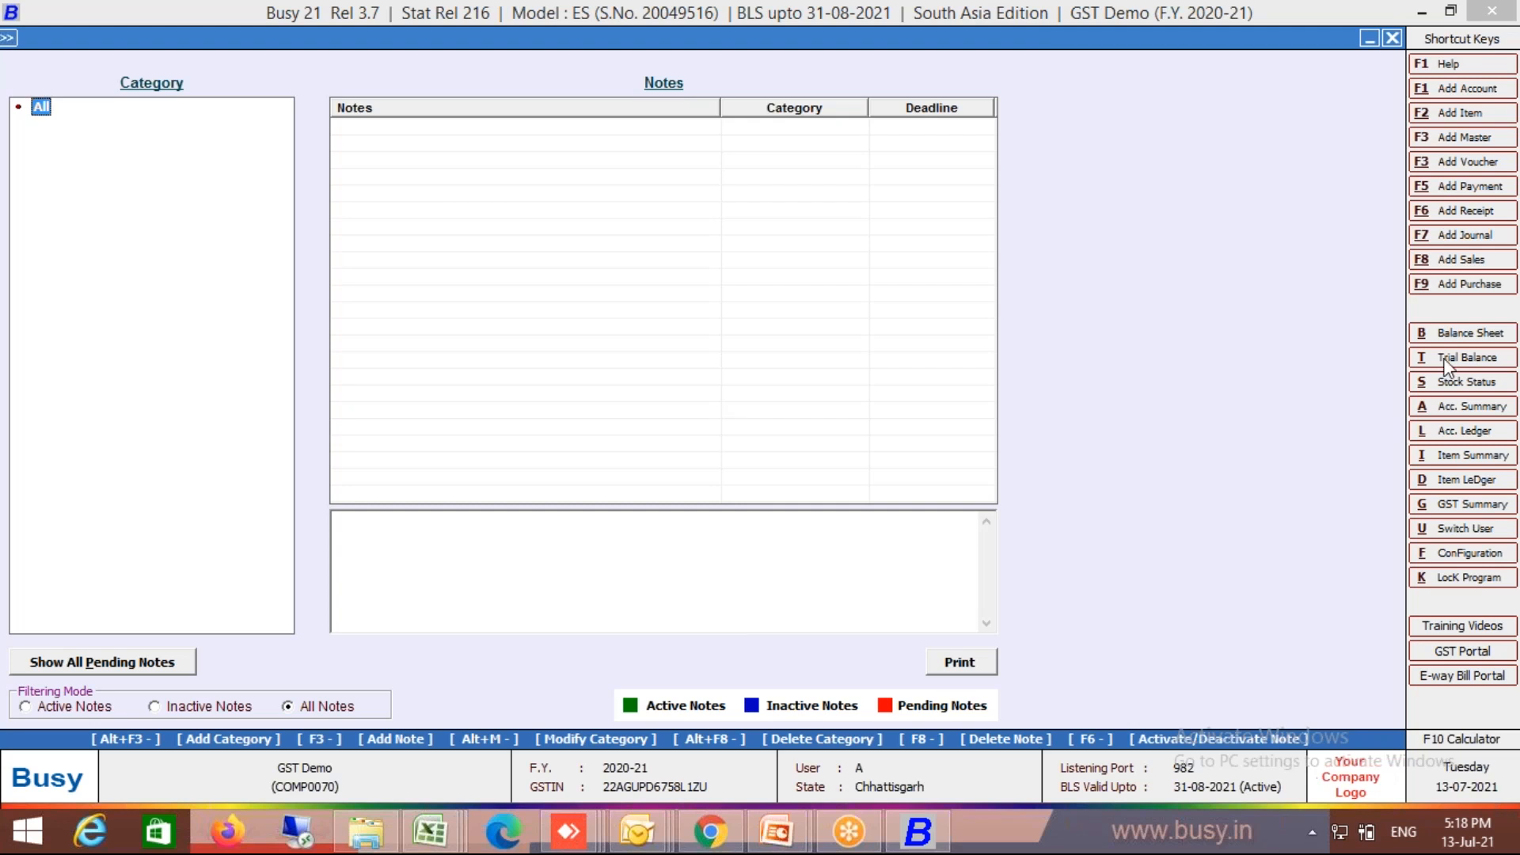
pyautogui.press('Escape')
# Step: Open Display > Query System > SQL Query and run saved query 1 as Direct SQL
pyautogui.press('Right')
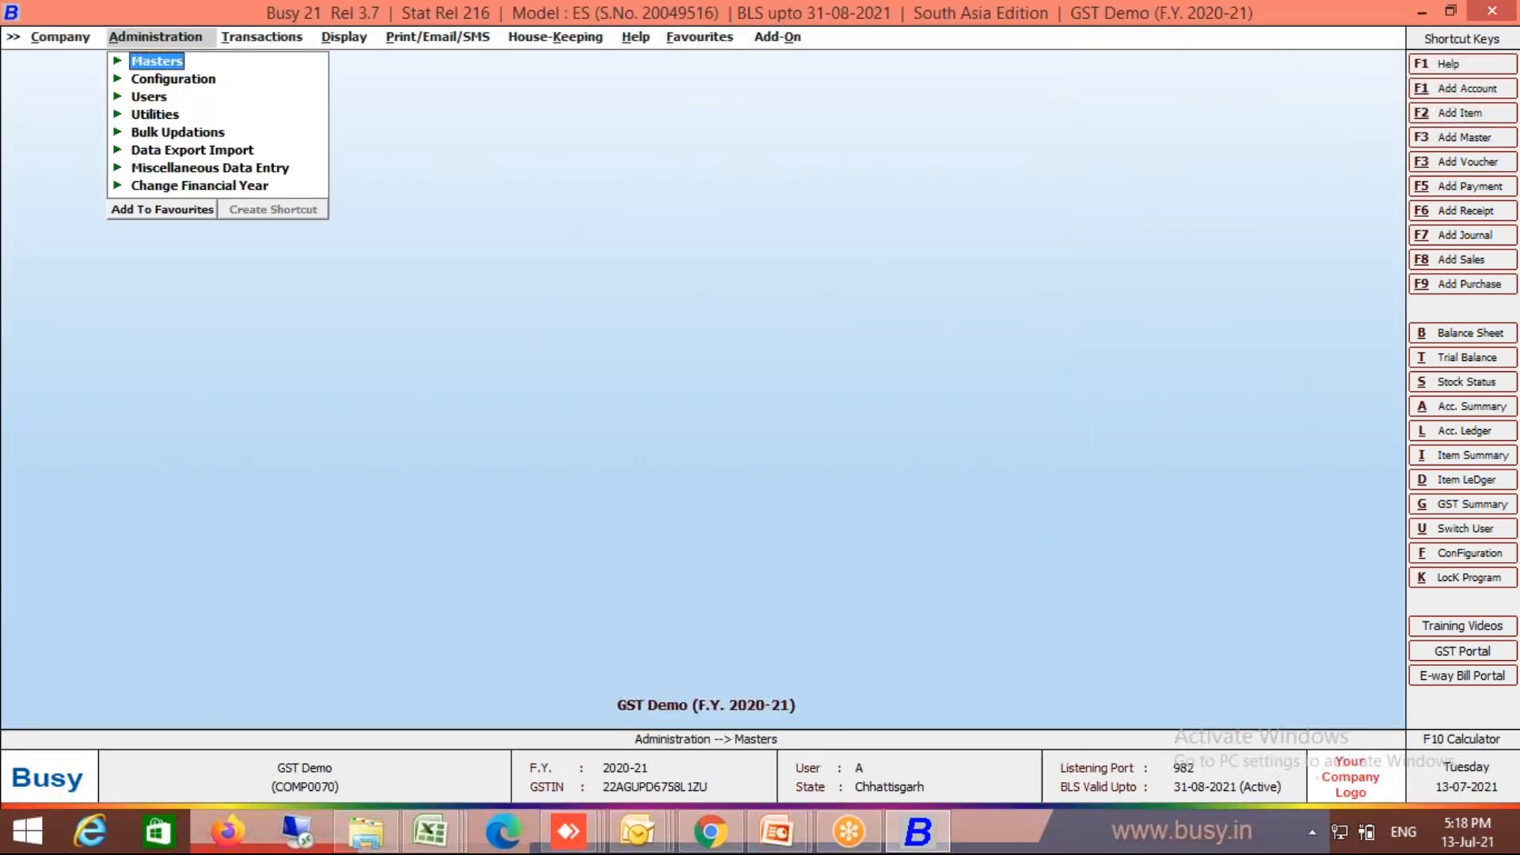
pyautogui.press('Right')
pyautogui.press('Right')
pyautogui.press('Up')
pyautogui.press('Up')
pyautogui.press('Down')
pyautogui.press('Up')
pyautogui.press('Return')
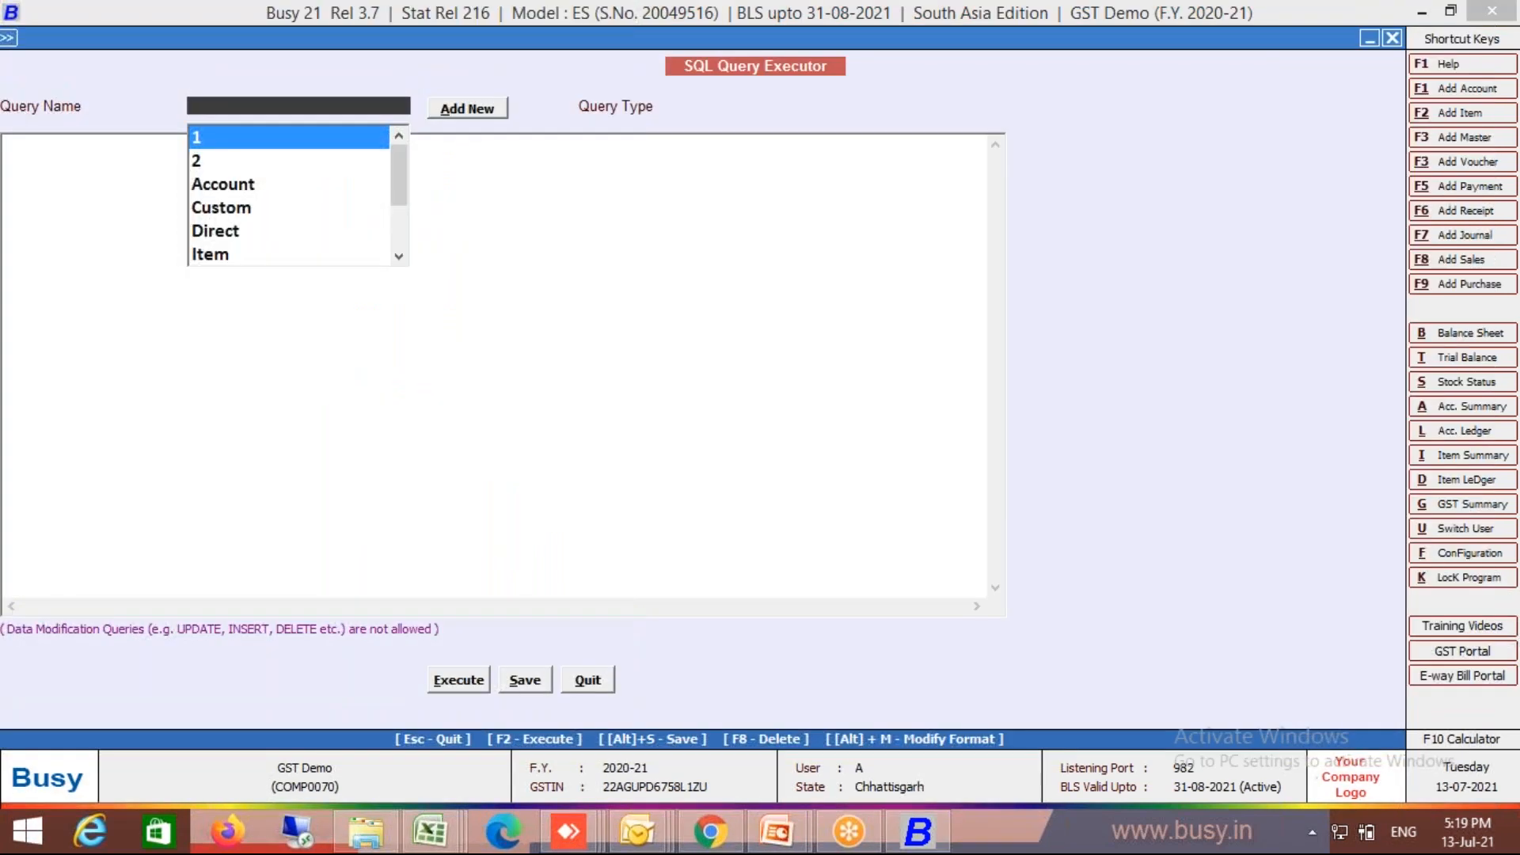
pyautogui.press('Return')
pyautogui.press('Return')
pyautogui.press('F2')
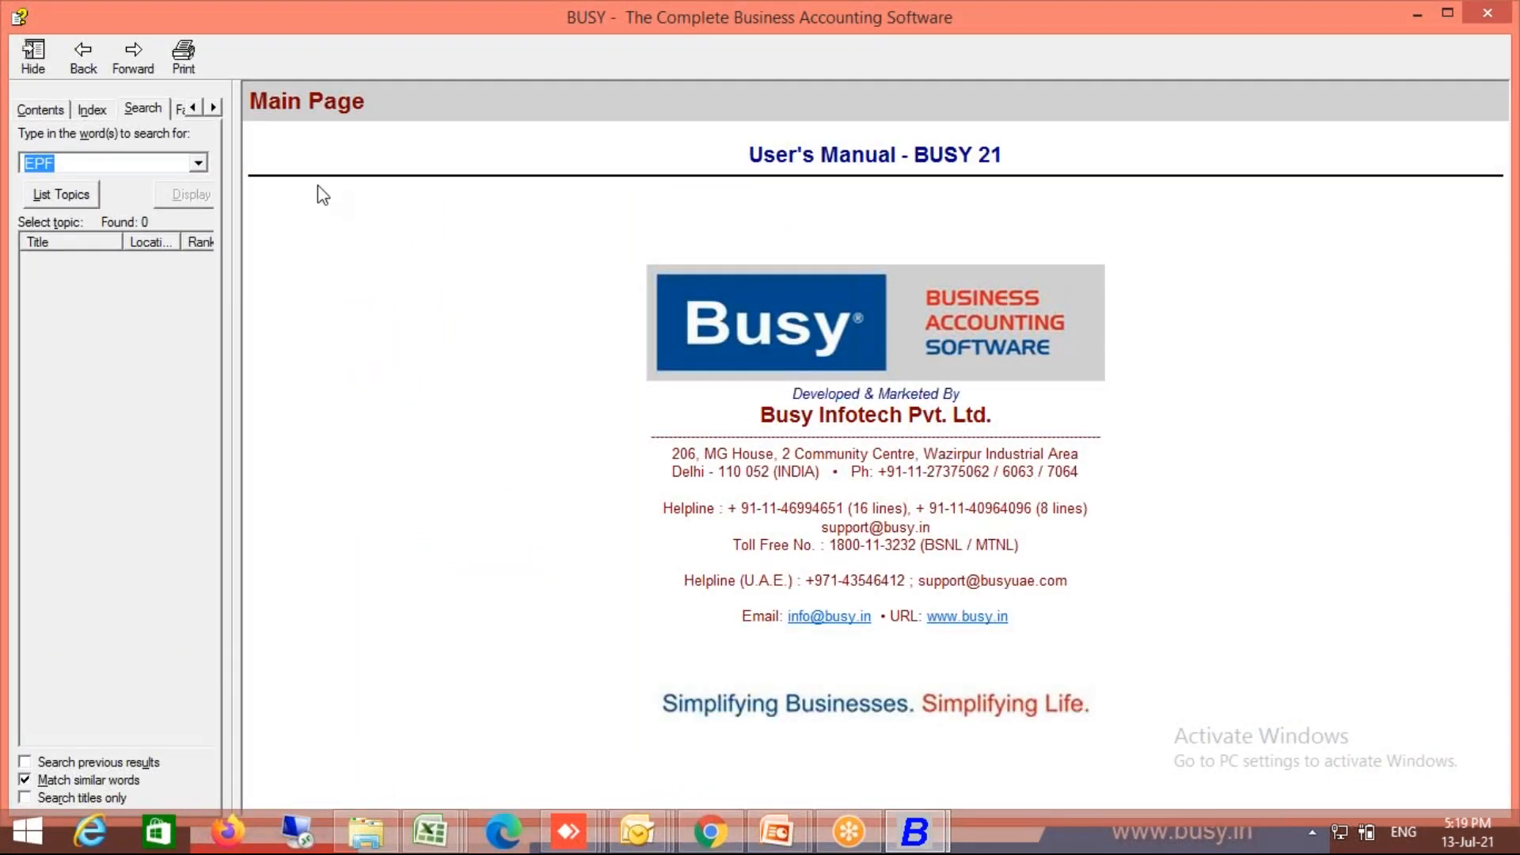
pyautogui.write('@AccCode@')
pyautogui.press('Return')
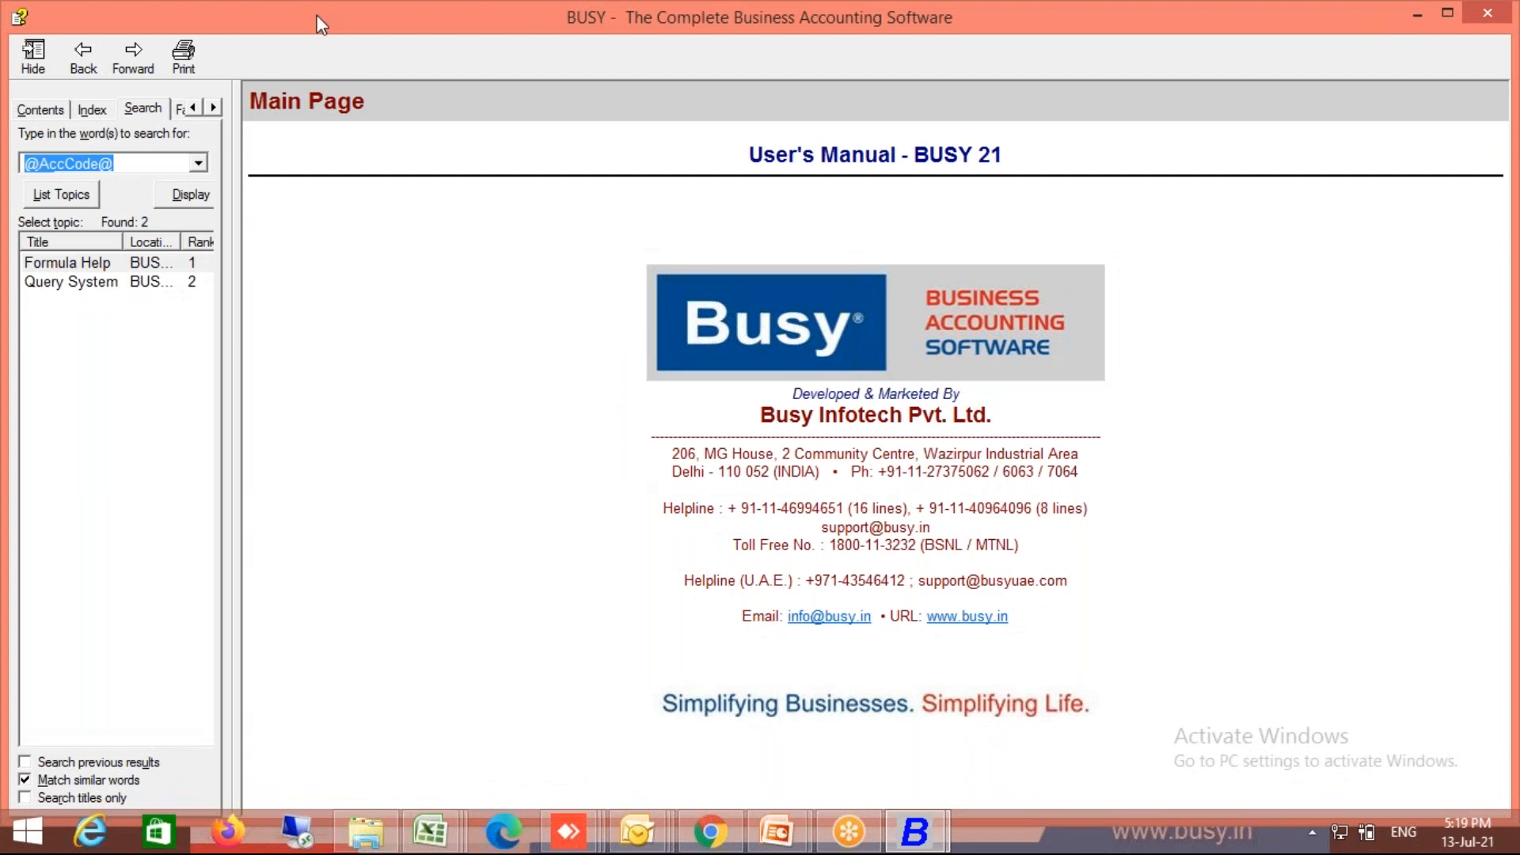
pyautogui.click(108, 285)
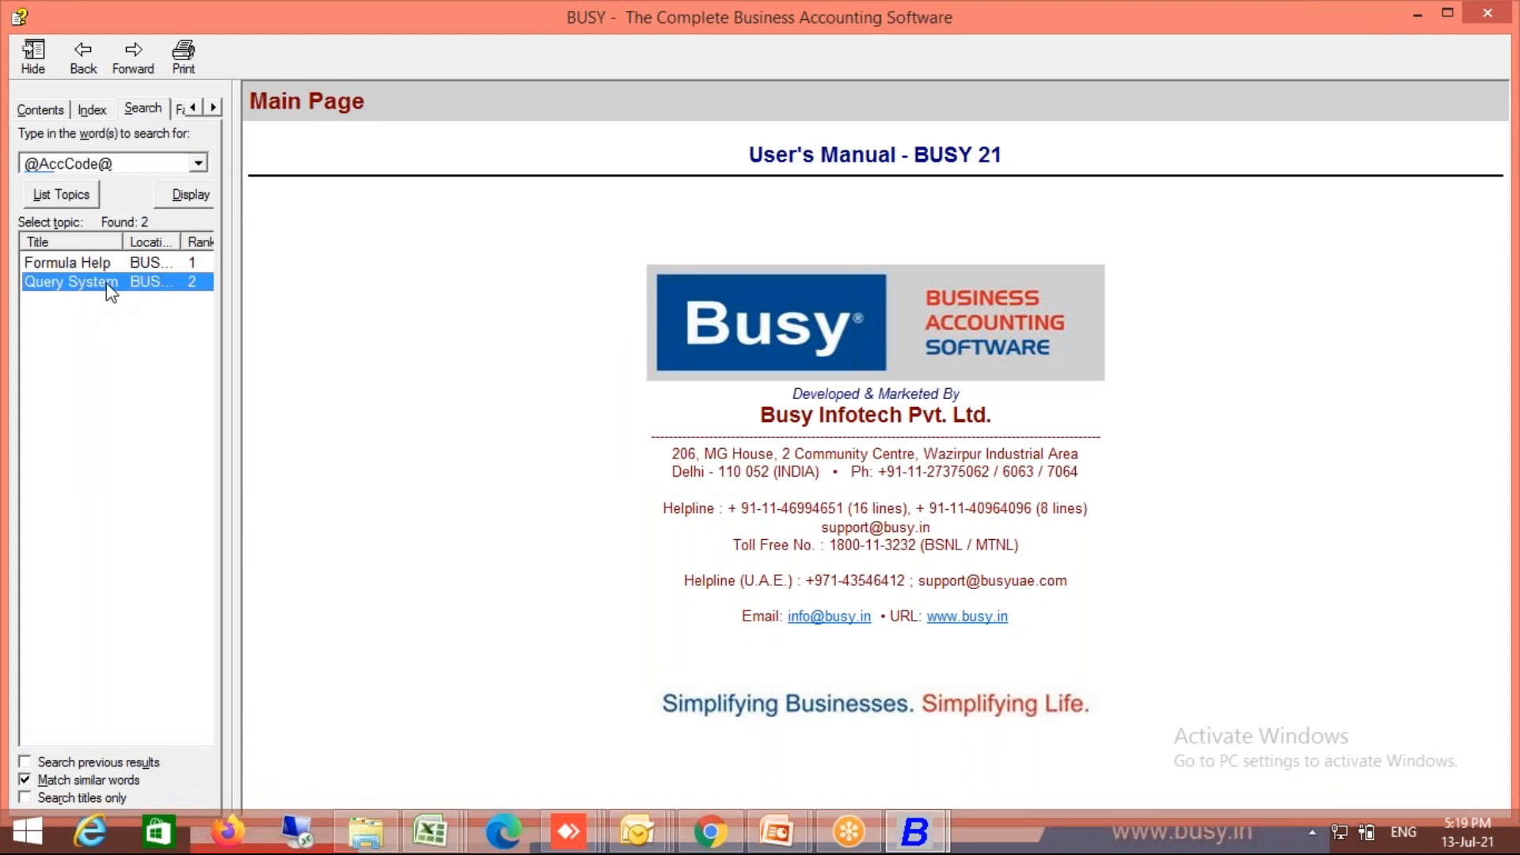
pyautogui.doubleClick(111, 283)
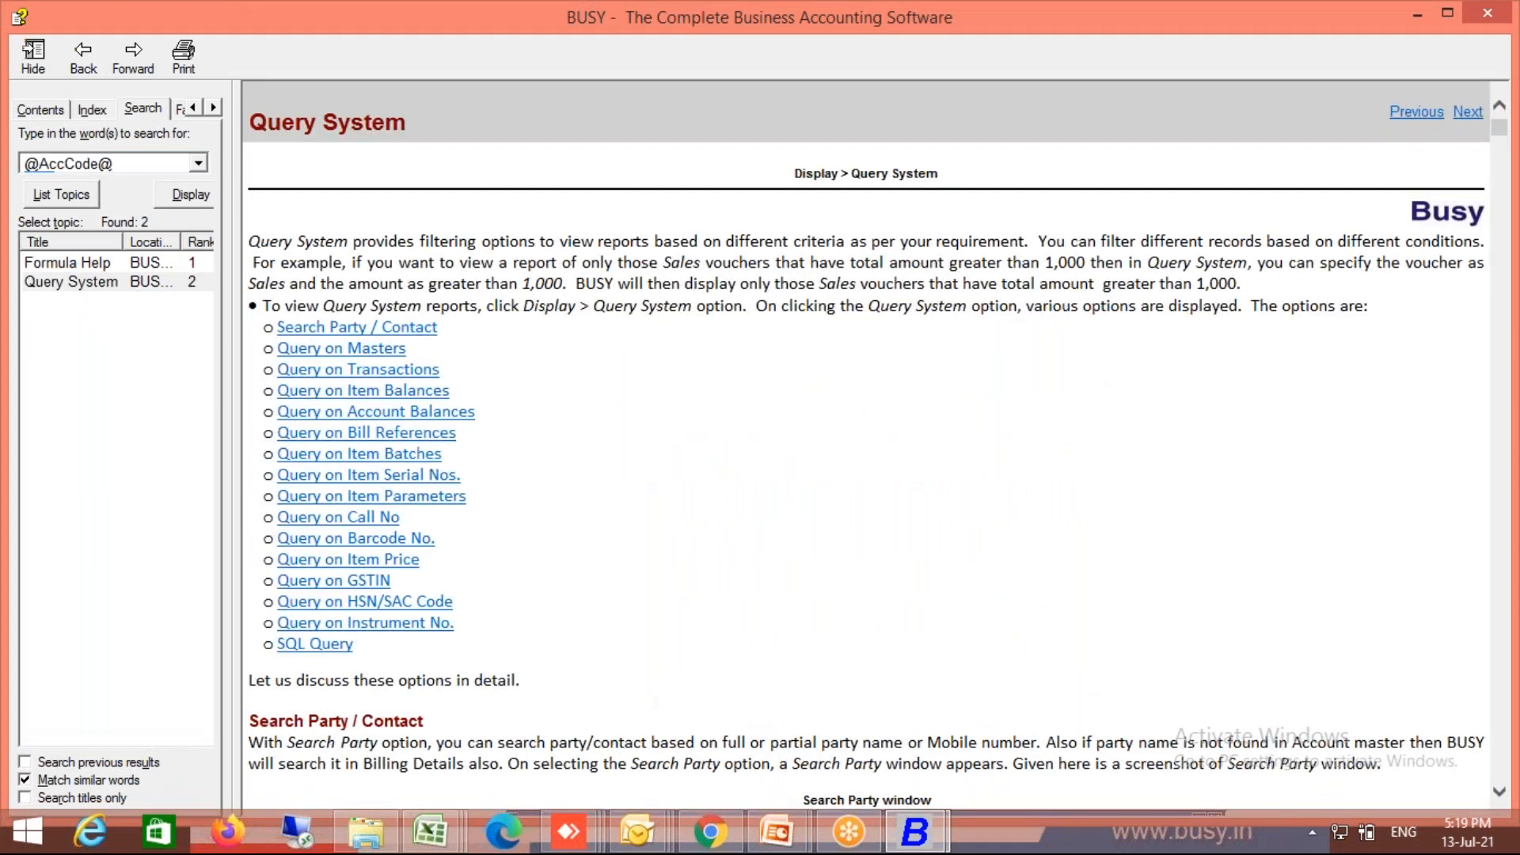
pyautogui.click(758, 556)
# Step: Find and step through the '@' matches on the Query System help page
pyautogui.hotkey('ctrl', 'f')
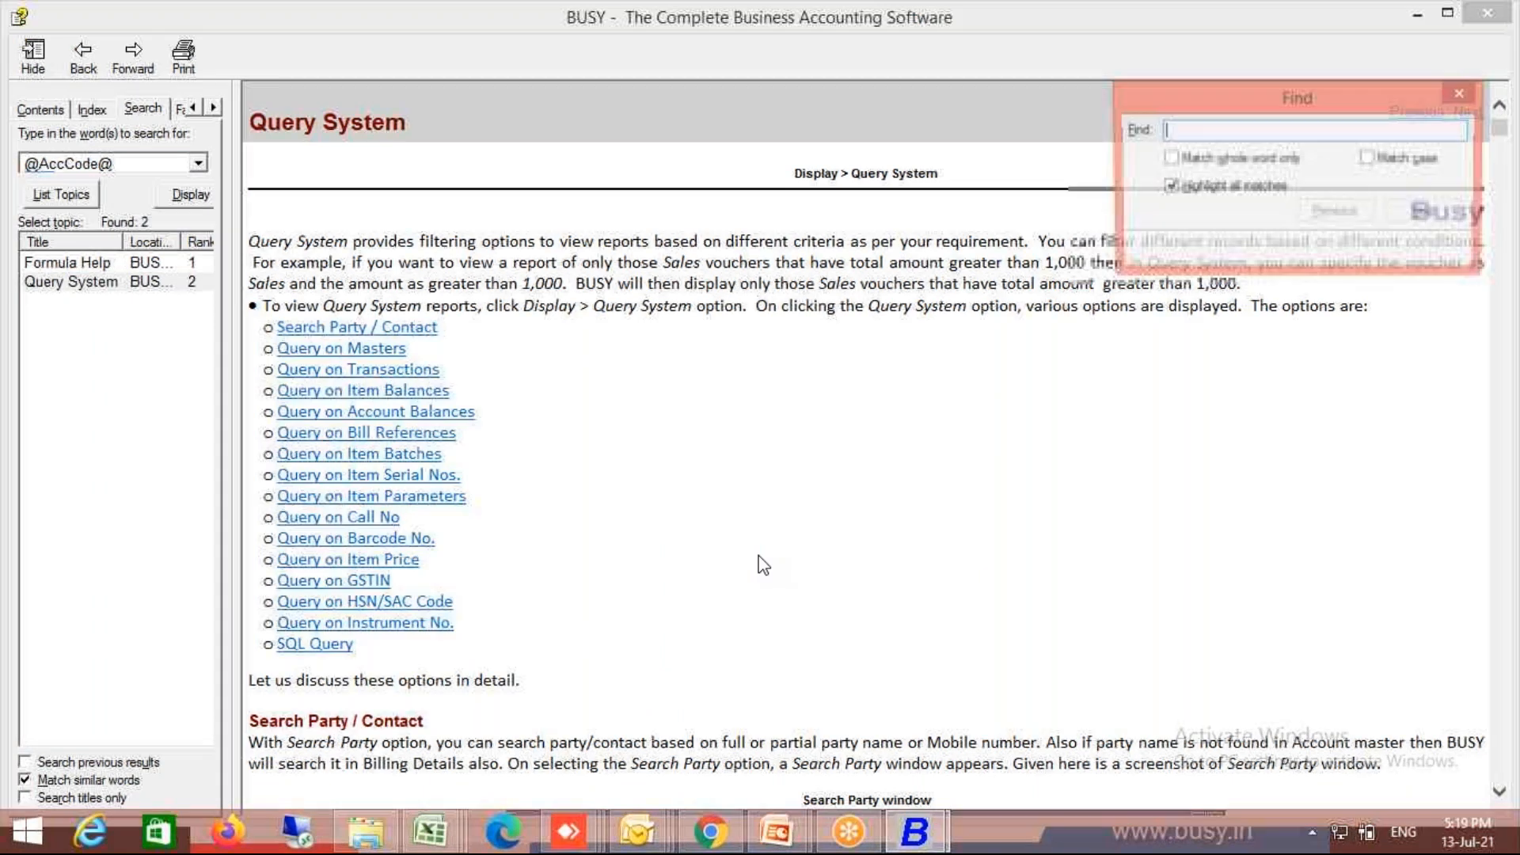
pyautogui.write('@')
pyautogui.press('Return')
pyautogui.press('Return')
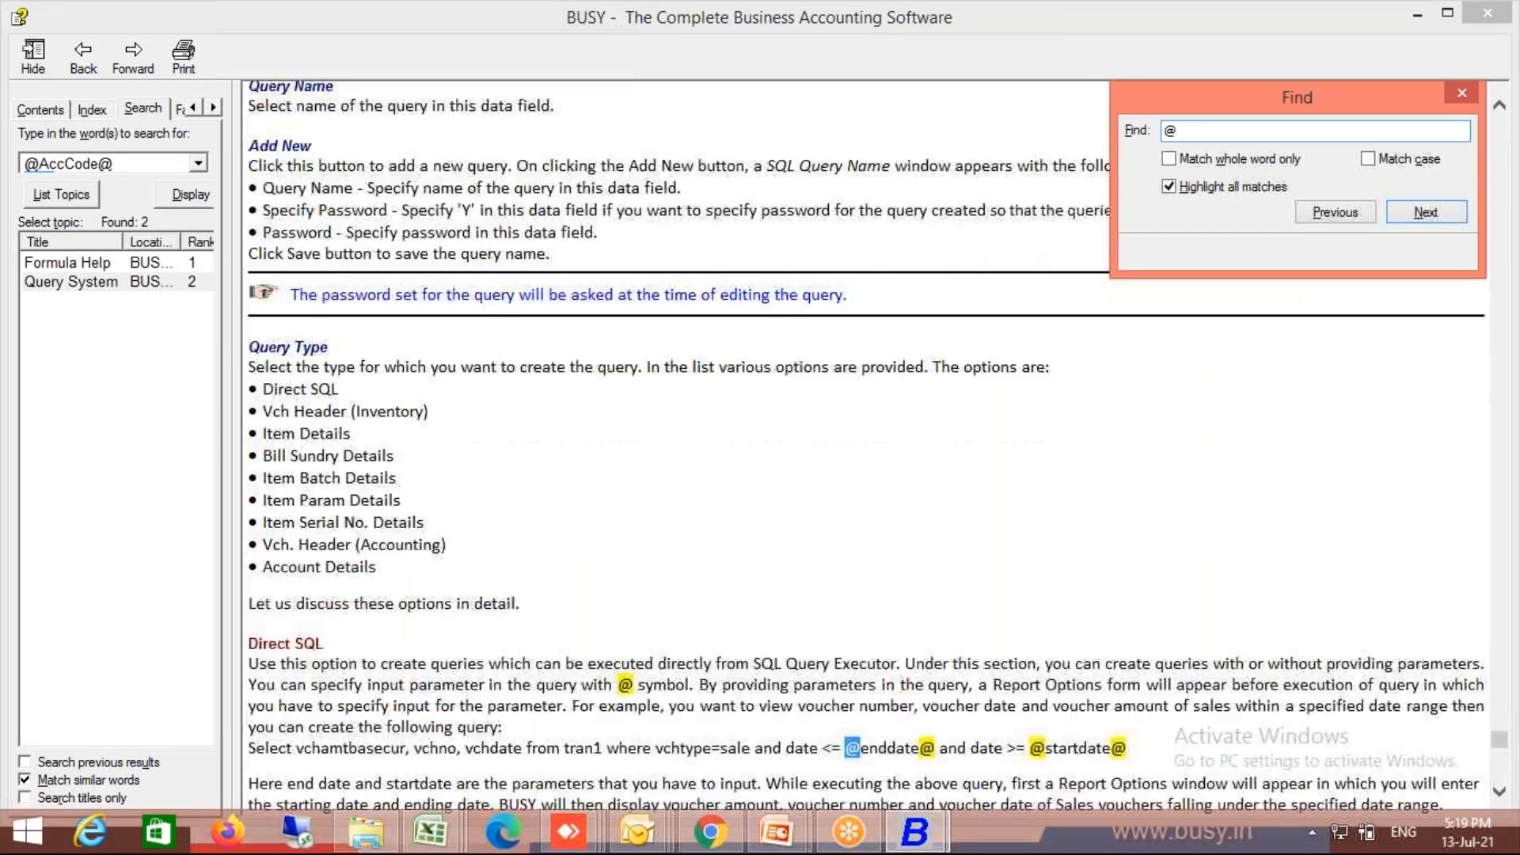
pyautogui.press('Return')
pyautogui.press('Return')
pyautogui.press('Return')
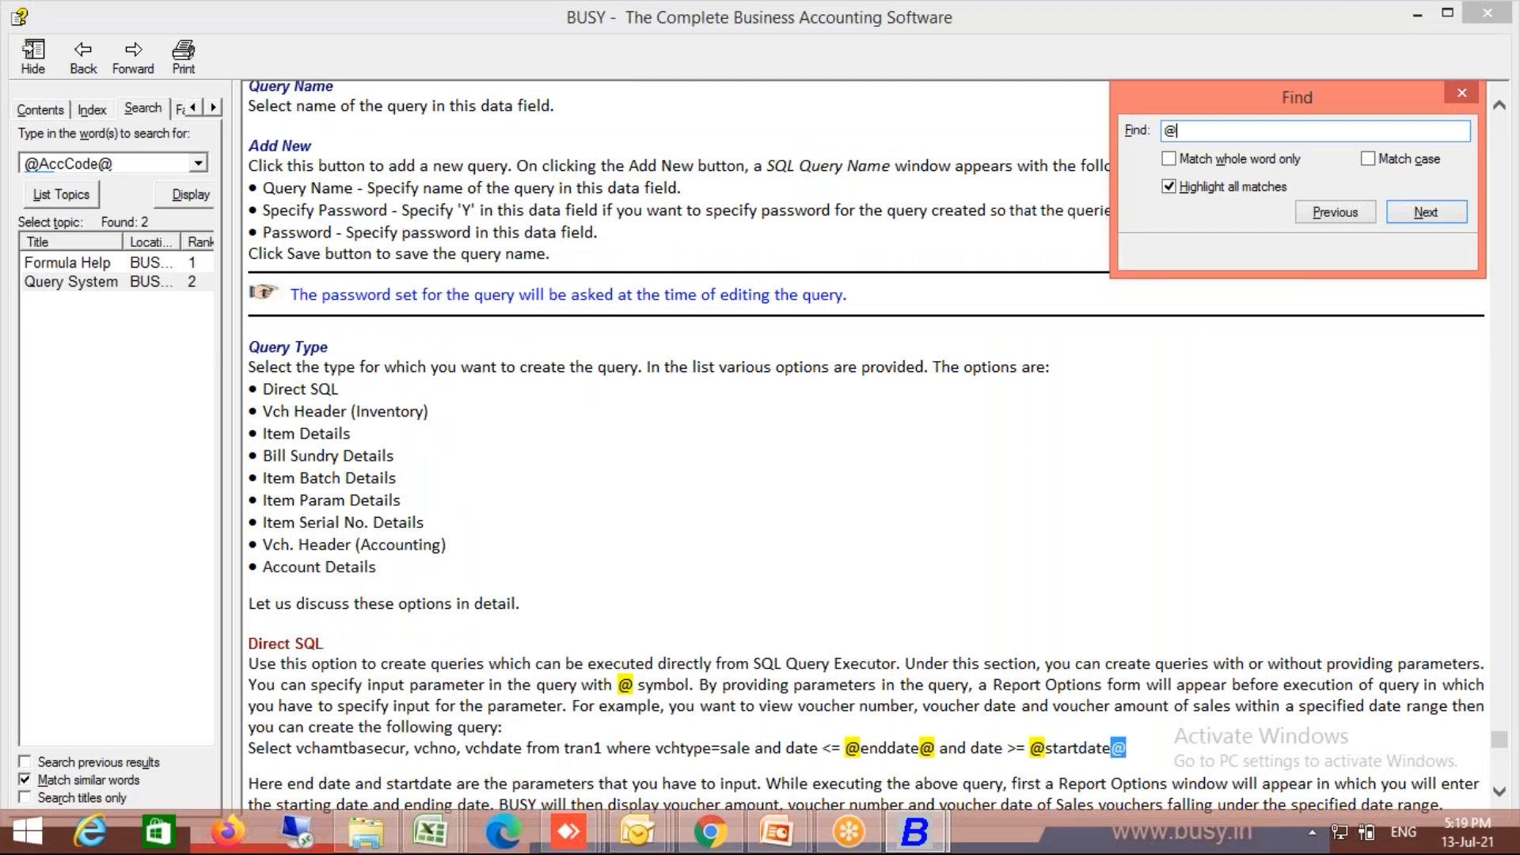
pyautogui.press('Return')
pyautogui.press('Escape')
# Step: Scroll down to the parameter list and select the accname, mcname and mccode parameter names
pyautogui.scroll(-1, 867, 448)
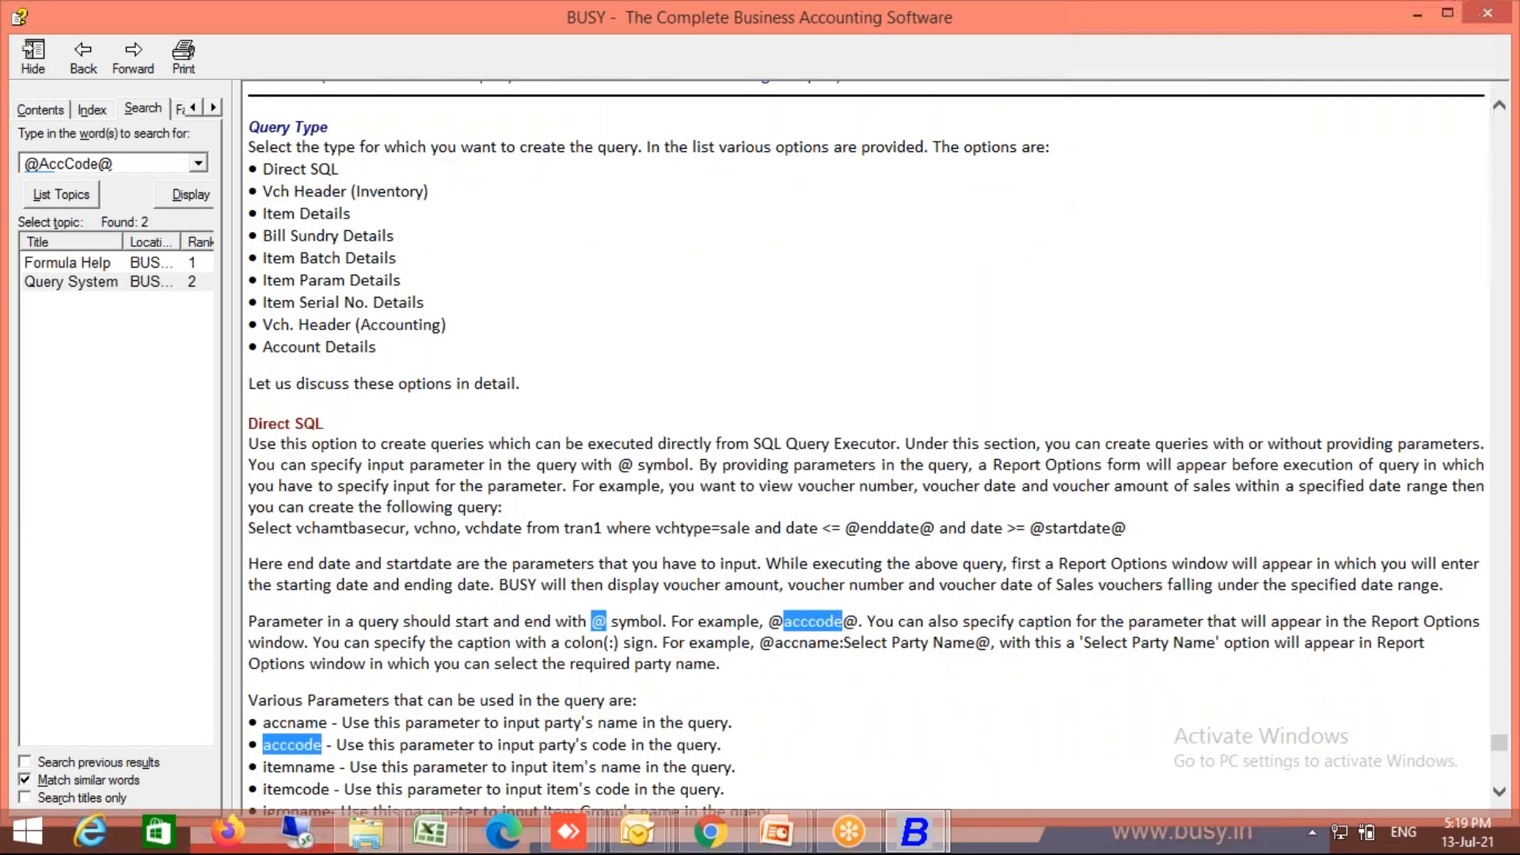
pyautogui.scroll(-4, 867, 448)
pyautogui.scroll(-1, 867, 448)
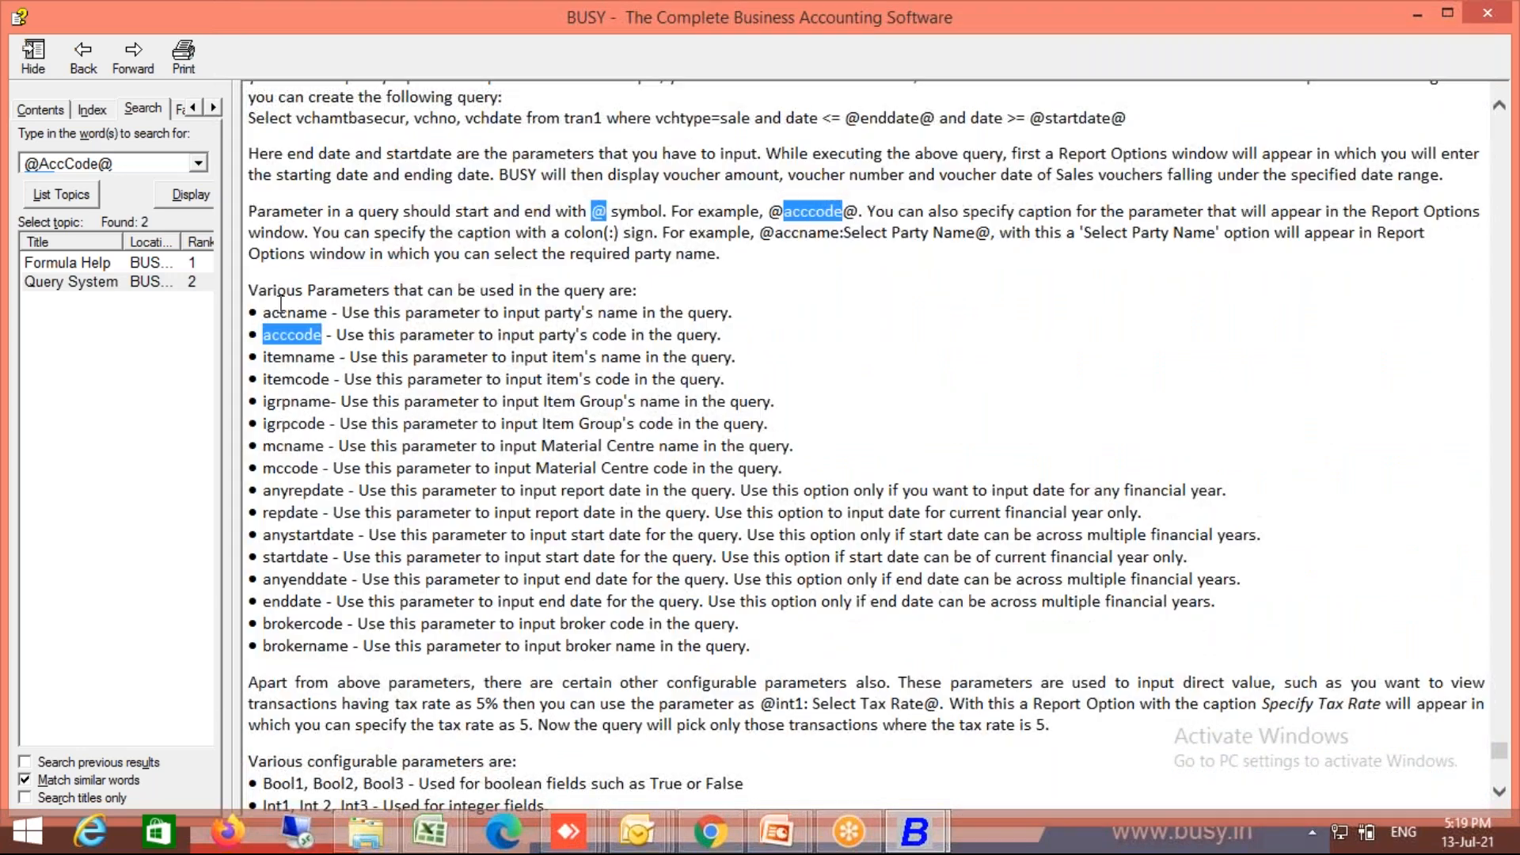
pyautogui.doubleClick(268, 314)
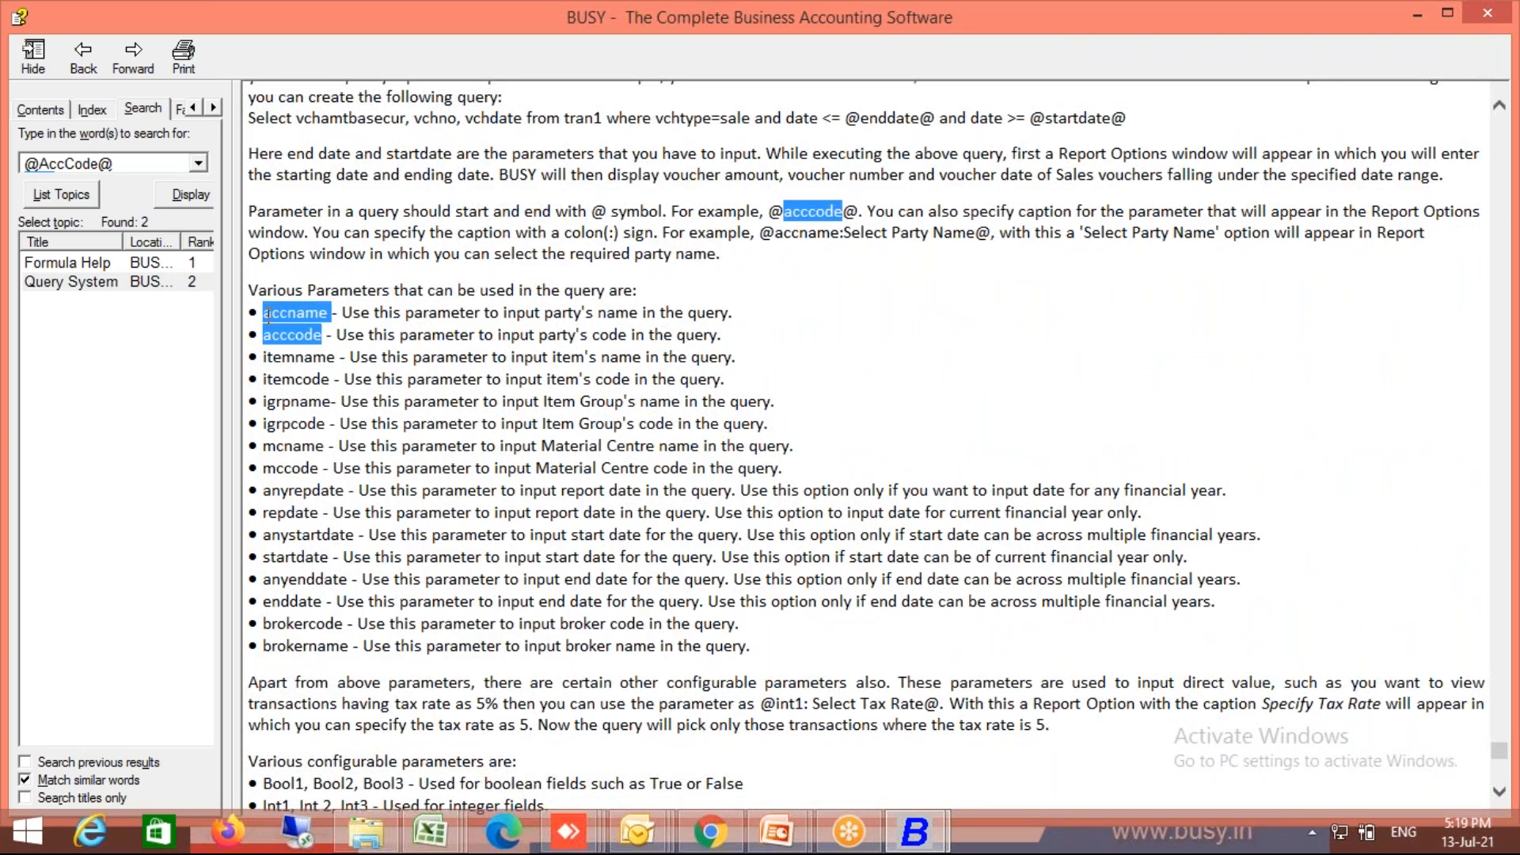
pyautogui.scroll(-3, 267, 315)
pyautogui.scroll(3, 267, 314)
pyautogui.doubleClick(280, 452)
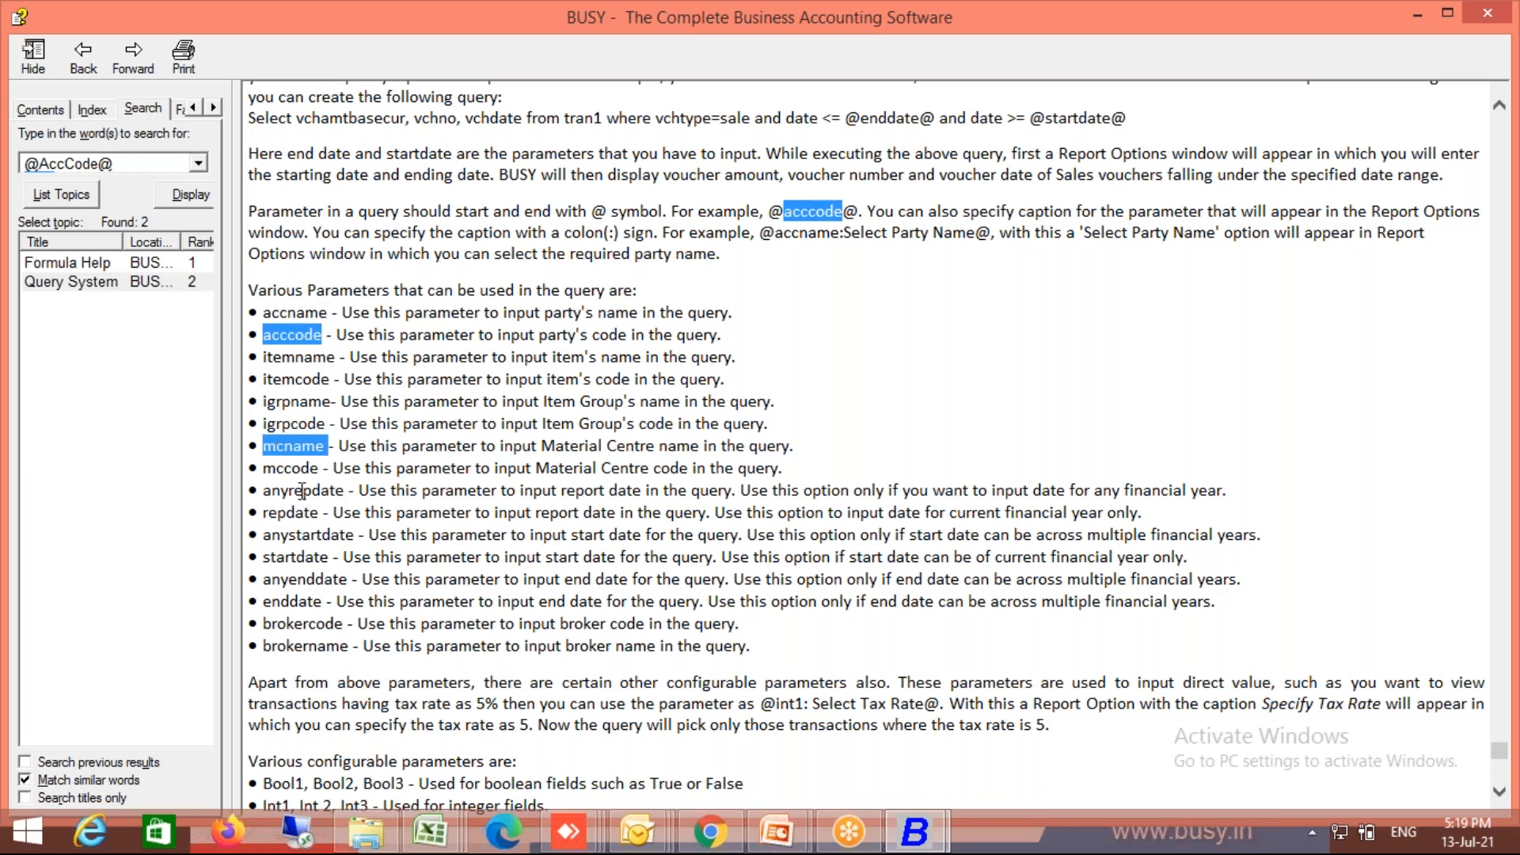
pyautogui.doubleClick(289, 467)
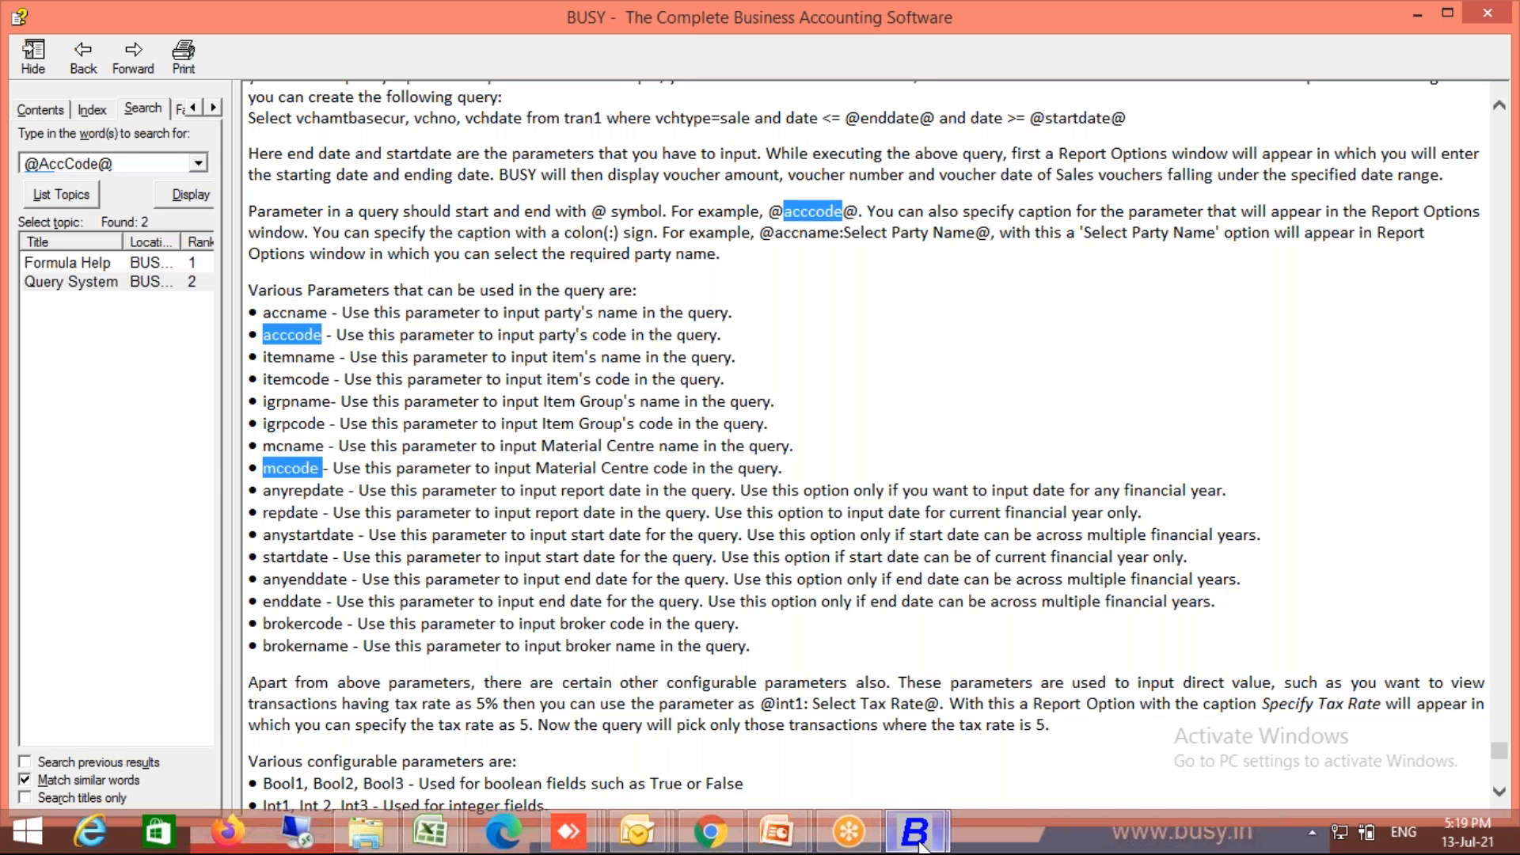
# Step: Reload the saved Direct query in the SQL Query Executor as Direct SQL
pyautogui.moveTo(914, 831)
pyautogui.click(796, 717)
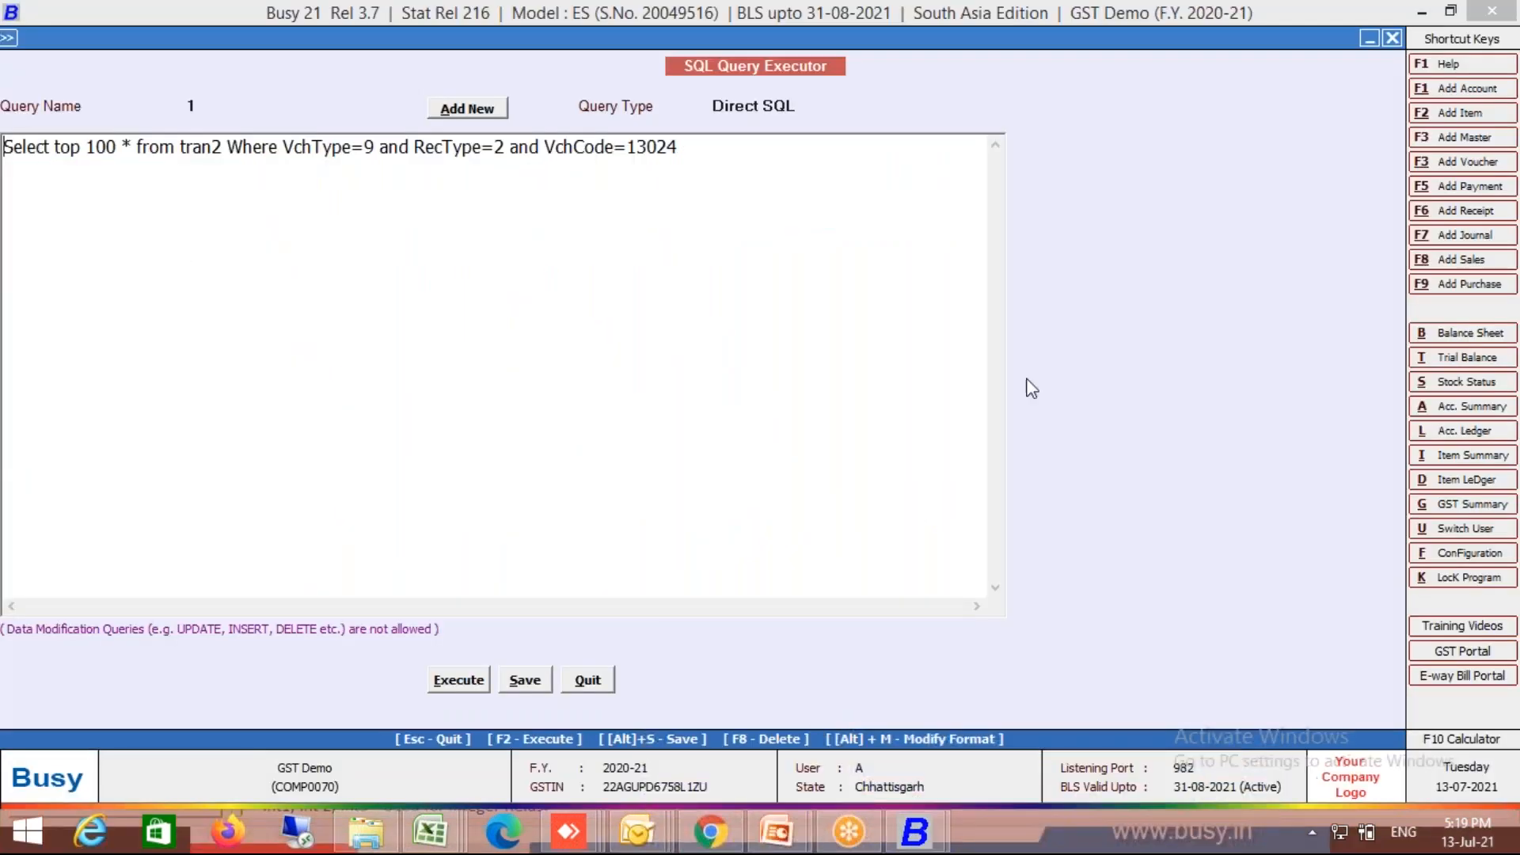
pyautogui.press('Escape')
pyautogui.press('Return')
pyautogui.press('Down')
pyautogui.press('Down')
pyautogui.press('Down')
pyautogui.press('Down')
pyautogui.press('Down')
pyautogui.press('Down')
pyautogui.press('Up')
pyautogui.press('Up')
pyautogui.press('Return')
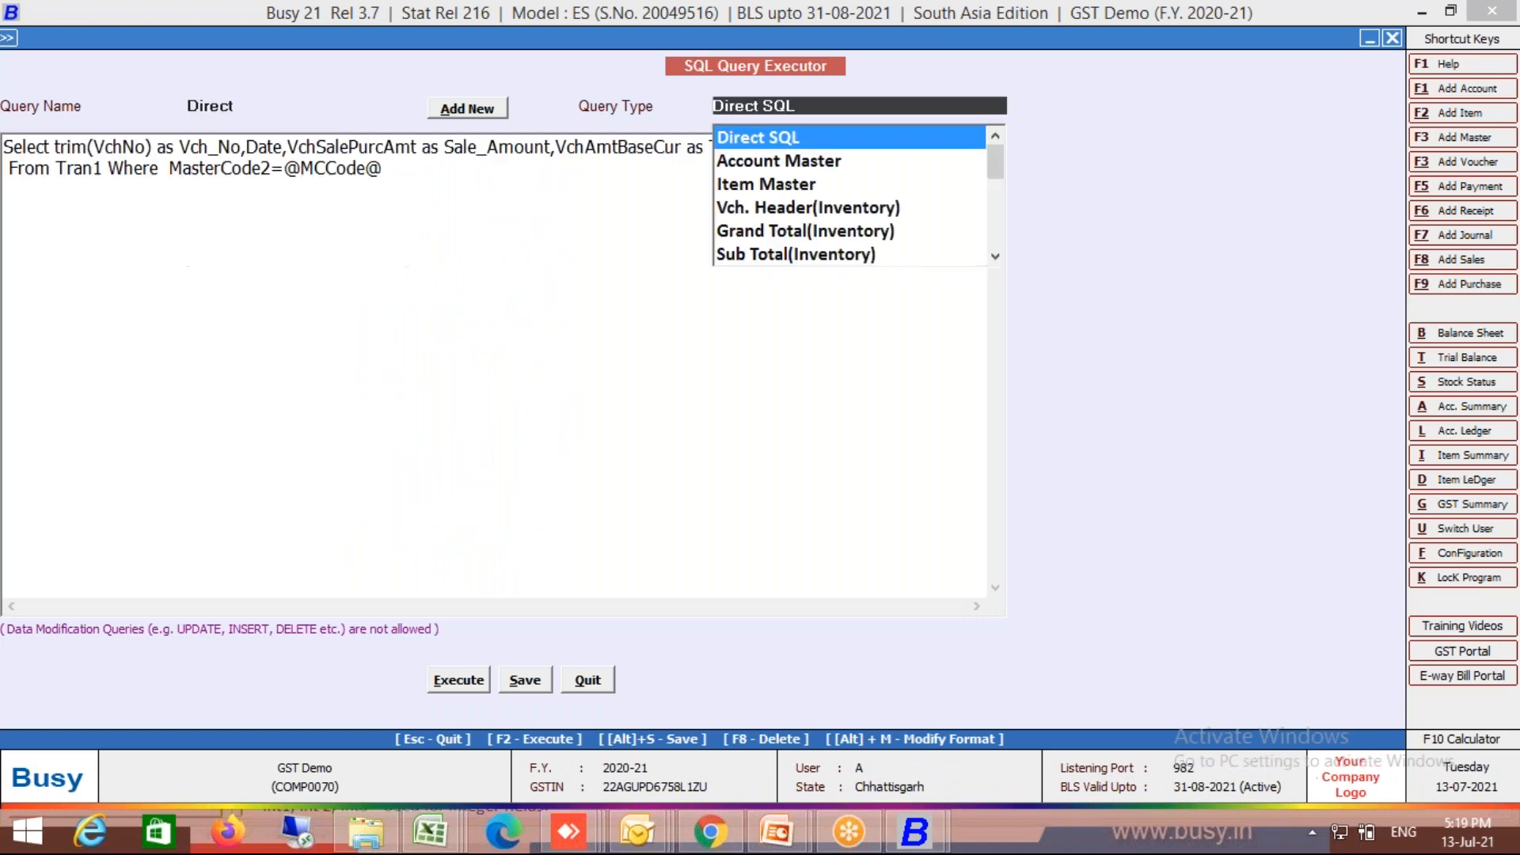
pyautogui.press('Return')
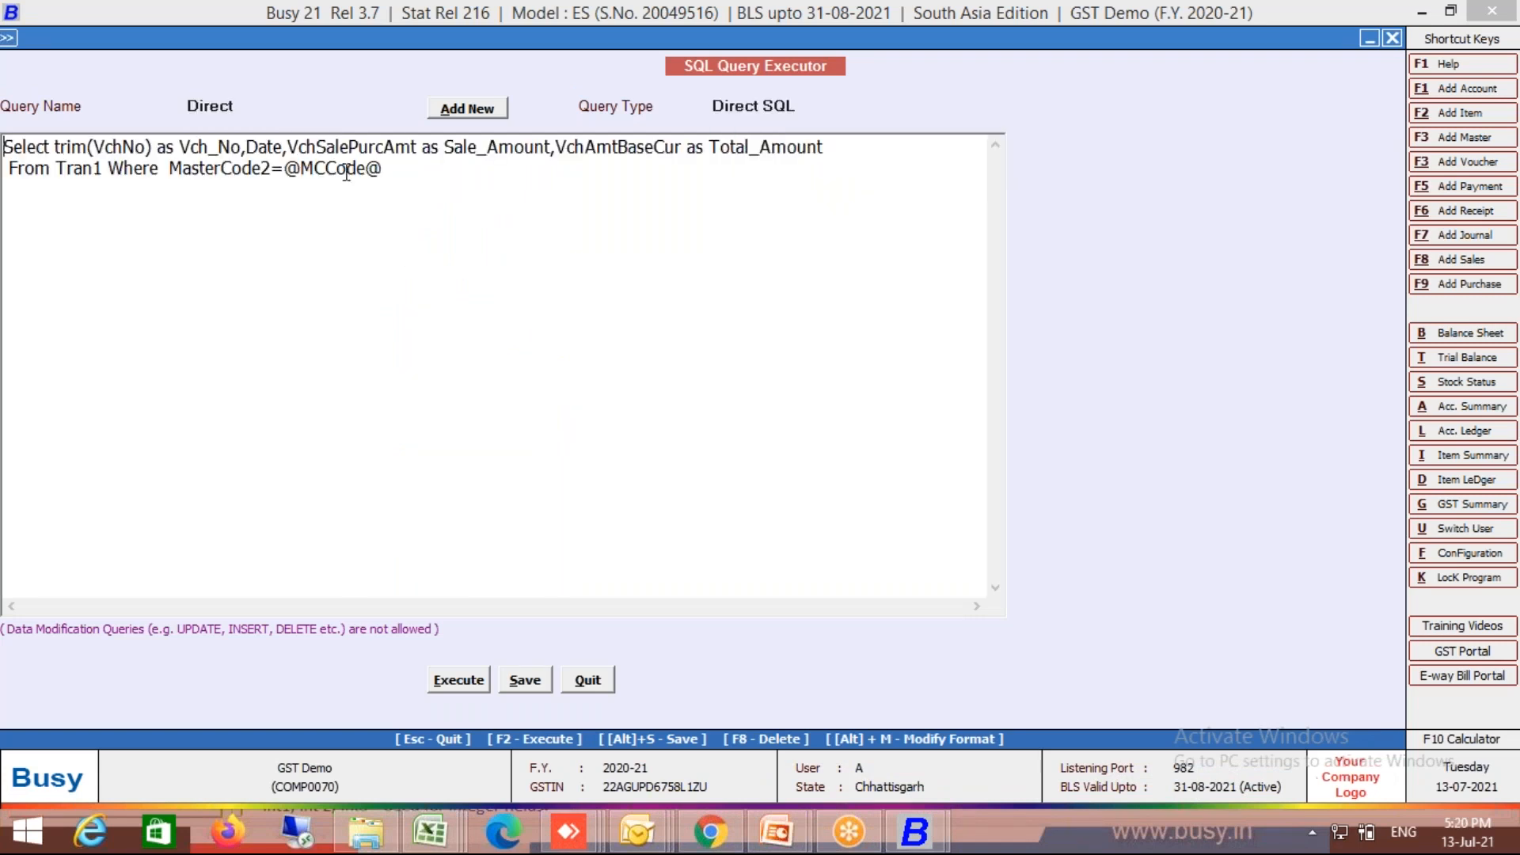
pyautogui.press('BackSpace')
pyautogui.press('BackSpace')
pyautogui.press('BackSpace')
pyautogui.press('F1')
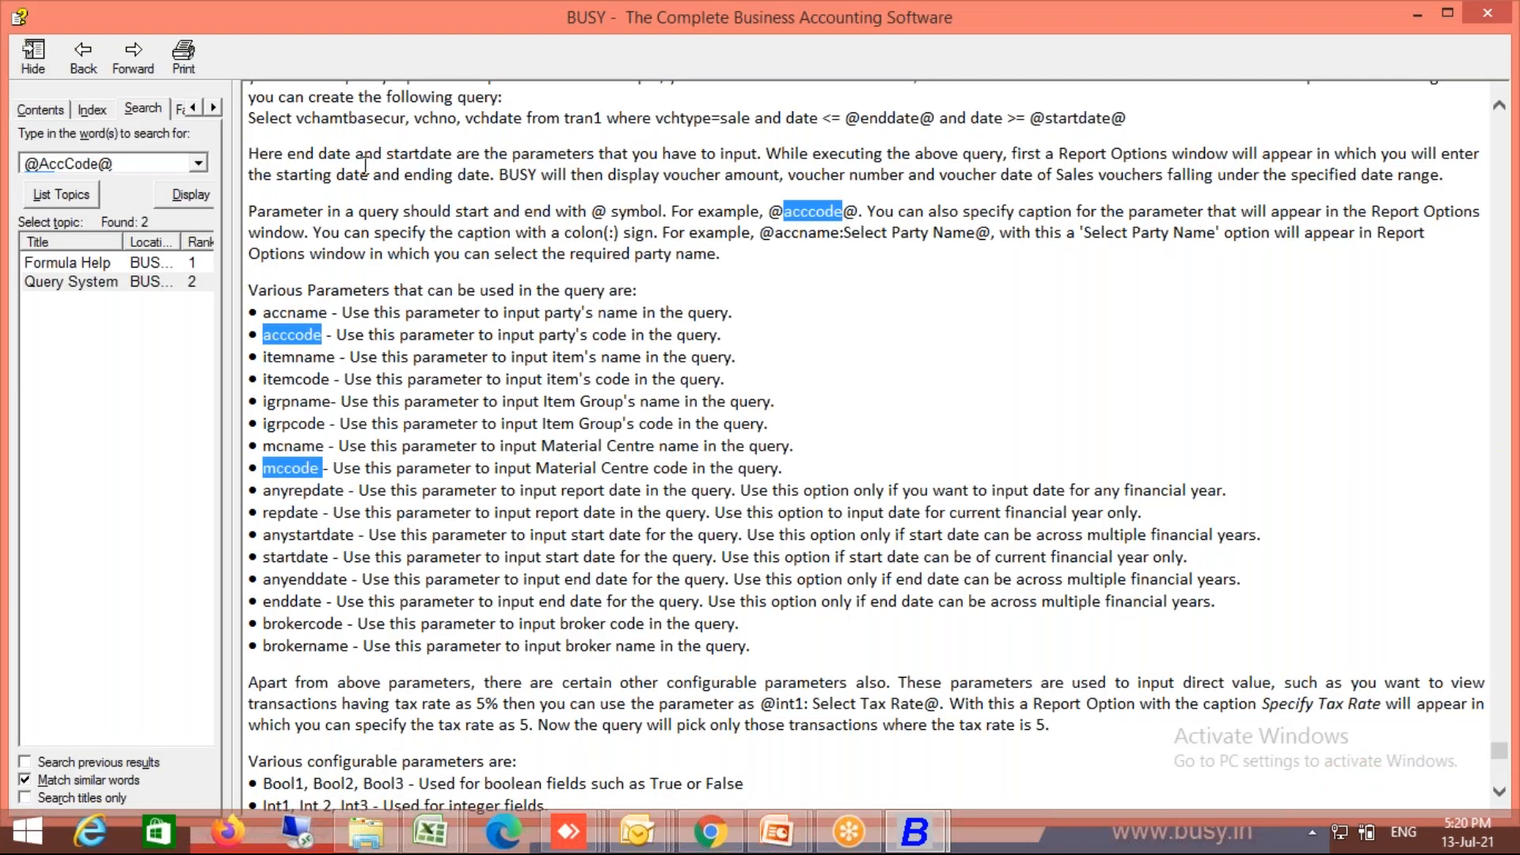
pyautogui.hotkey('alt', 'Tab')
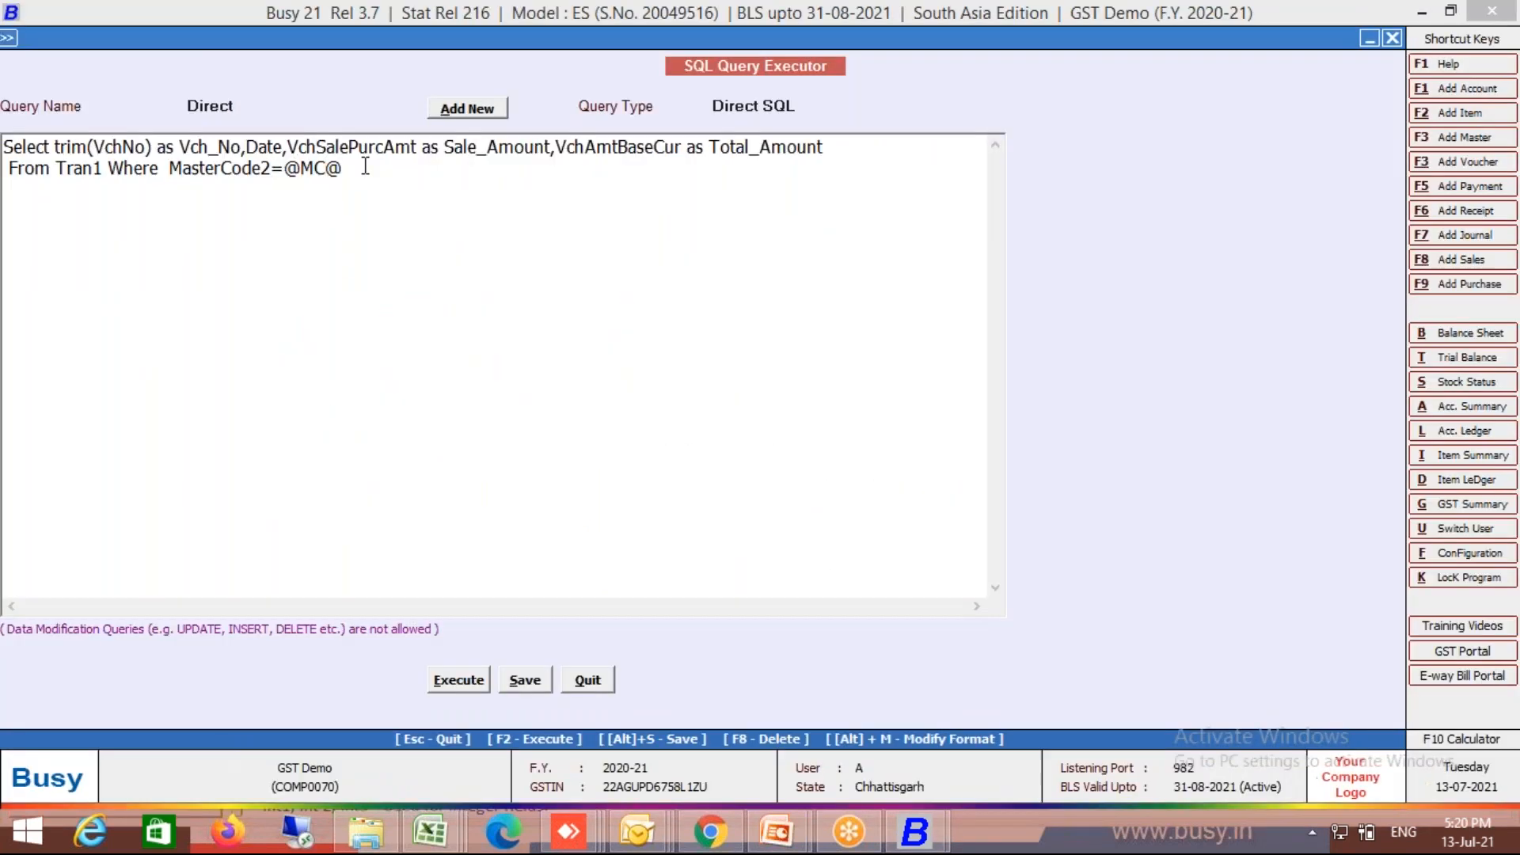
pyautogui.hotkey('ctrl', 'z')
pyautogui.hotkey('alt', 'Tab')
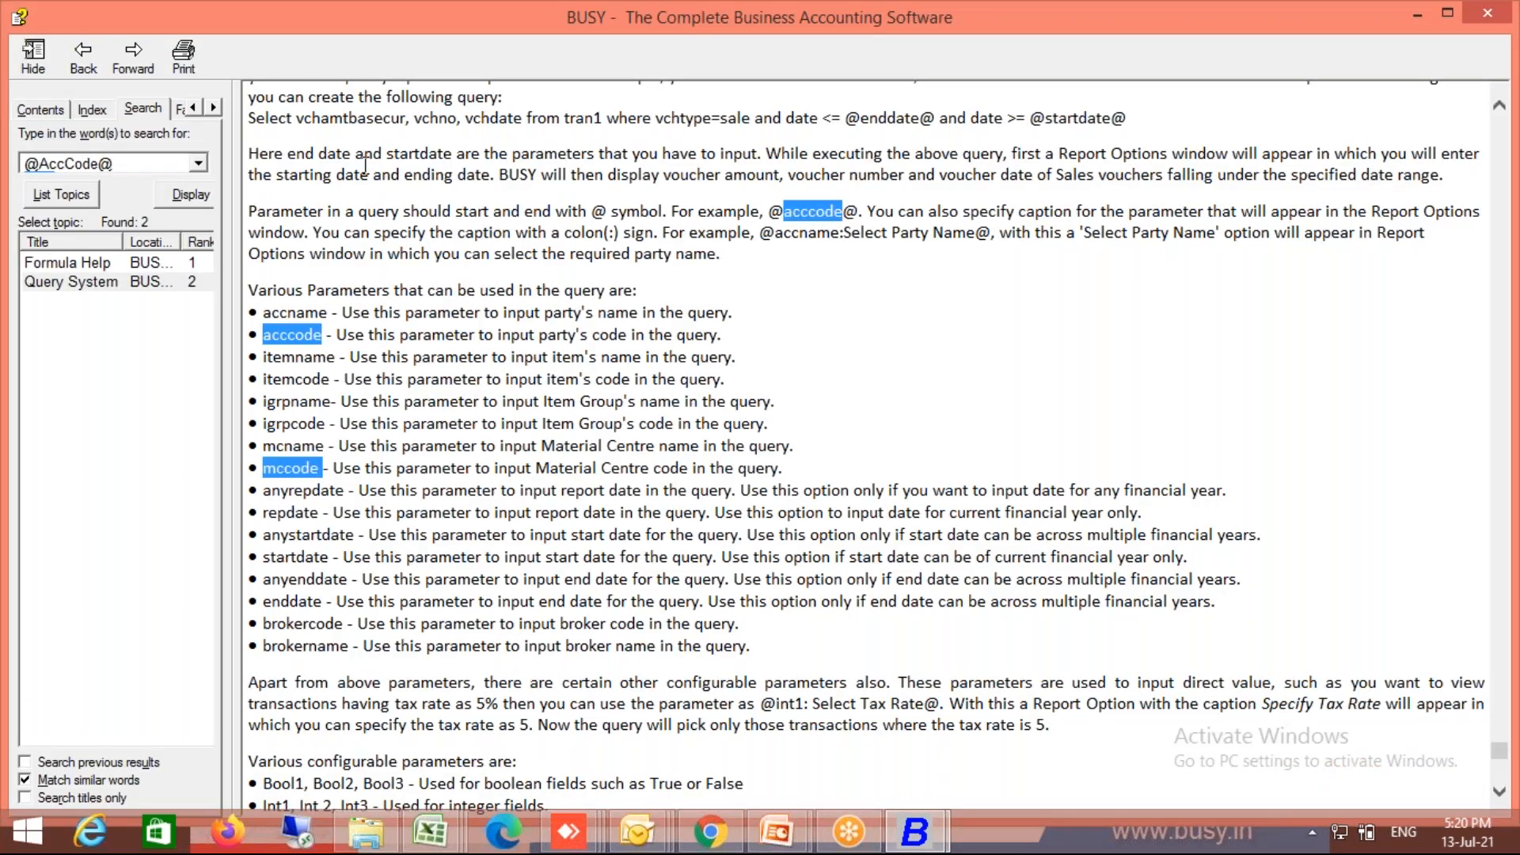
pyautogui.hotkey('alt', 'Tab')
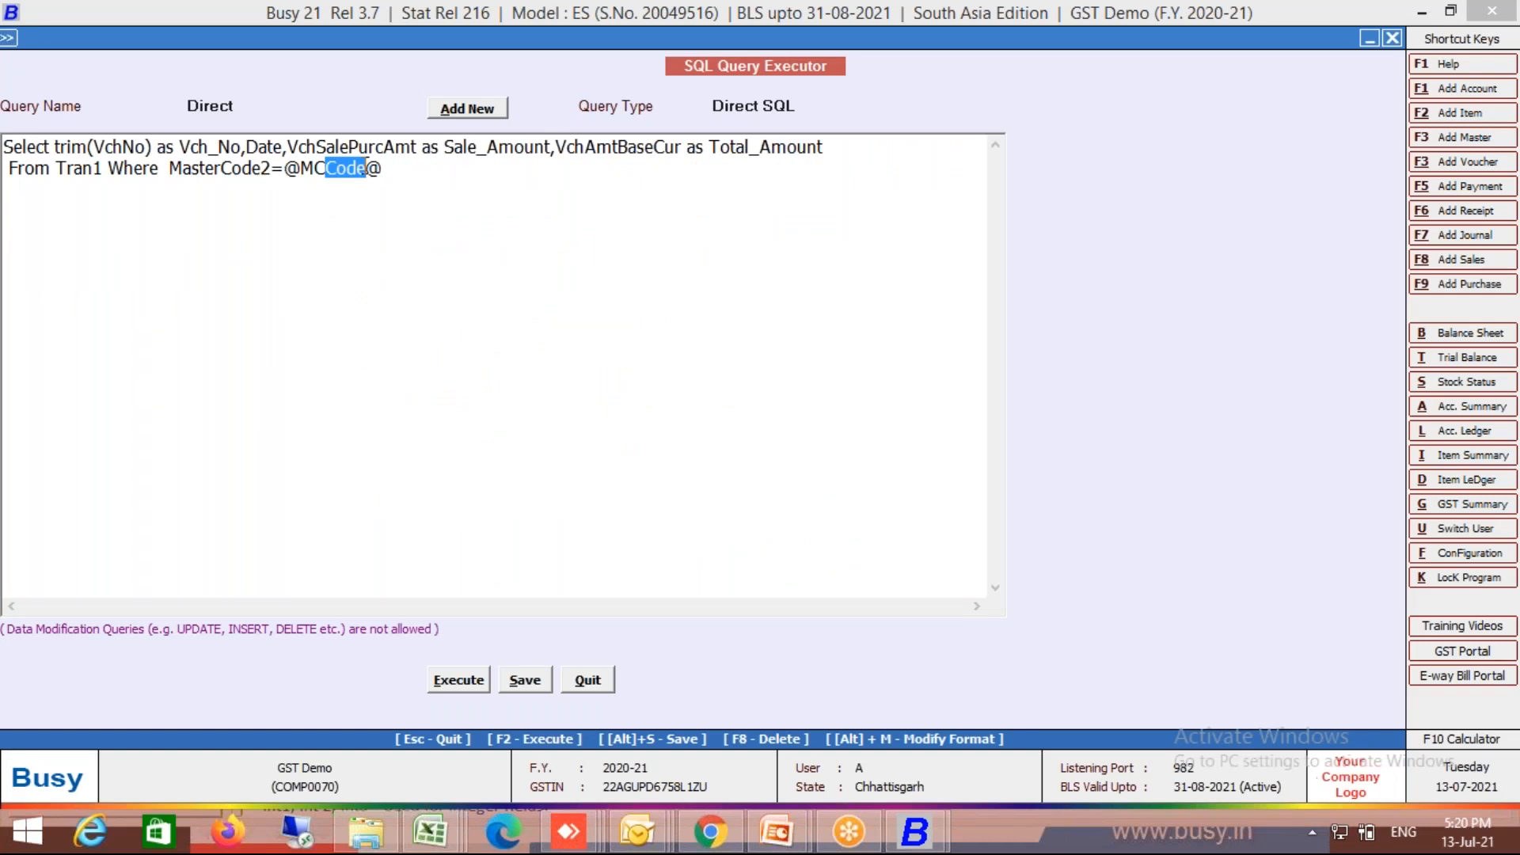
pyautogui.click(365, 168)
pyautogui.press('BackSpace')
pyautogui.press('BackSpace')
pyautogui.press('BackSpace')
pyautogui.press('BackSpace')
pyautogui.press('BackSpace')
pyautogui.press('BackSpace')
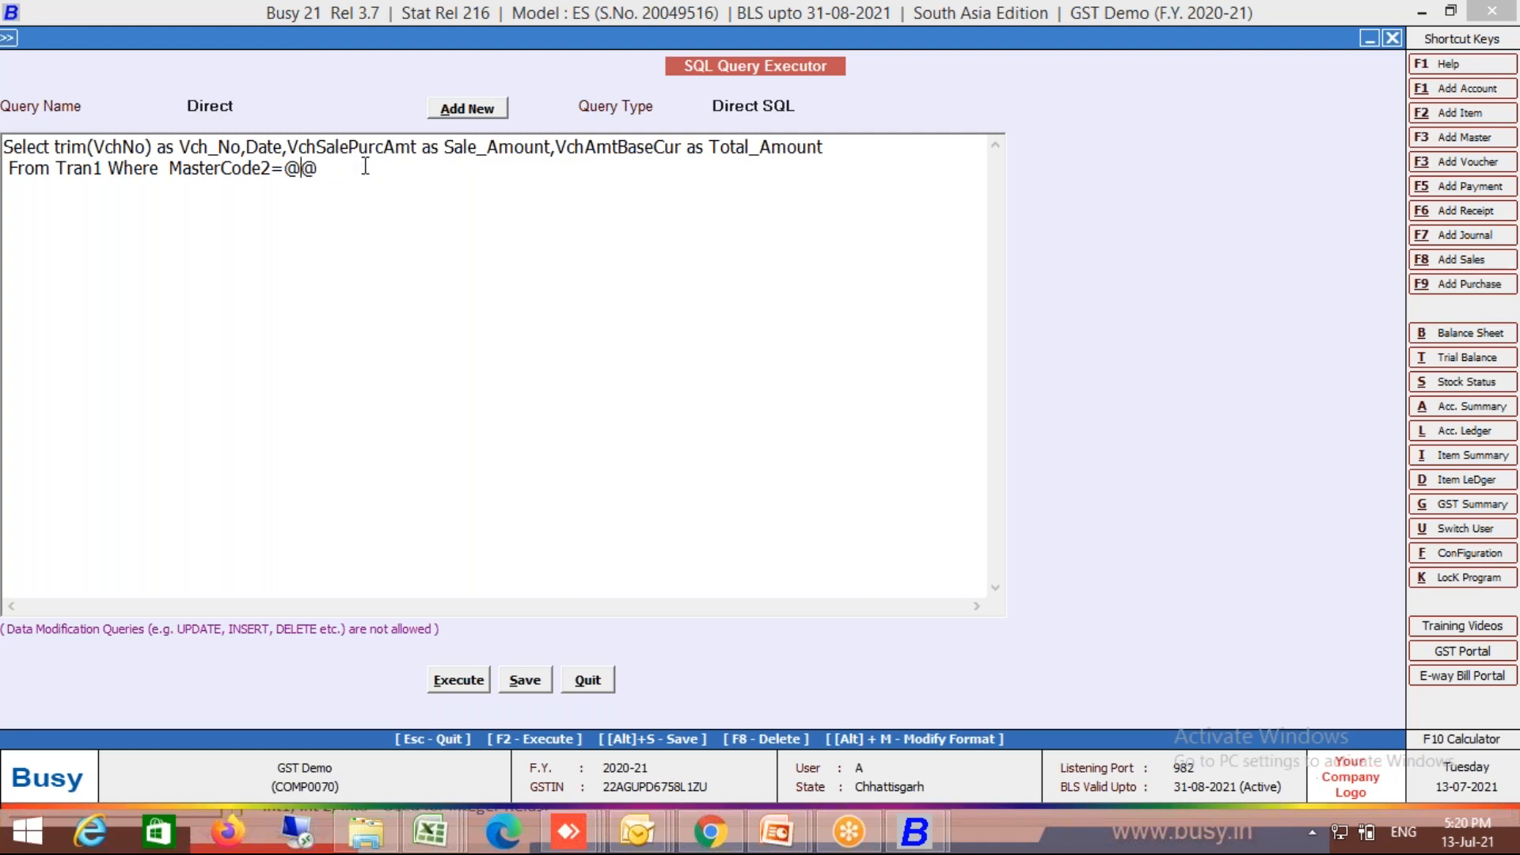
pyautogui.press('Left')
pyautogui.press('Left')
pyautogui.press('Right')
pyautogui.press('BackSpace')
pyautogui.write('1')
pyautogui.press('Right')
pyautogui.write('AccCode')
# Step: Save the Direct query, run it for one party account, and close the results
pyautogui.hotkey('alt', 's')
pyautogui.press('Return')
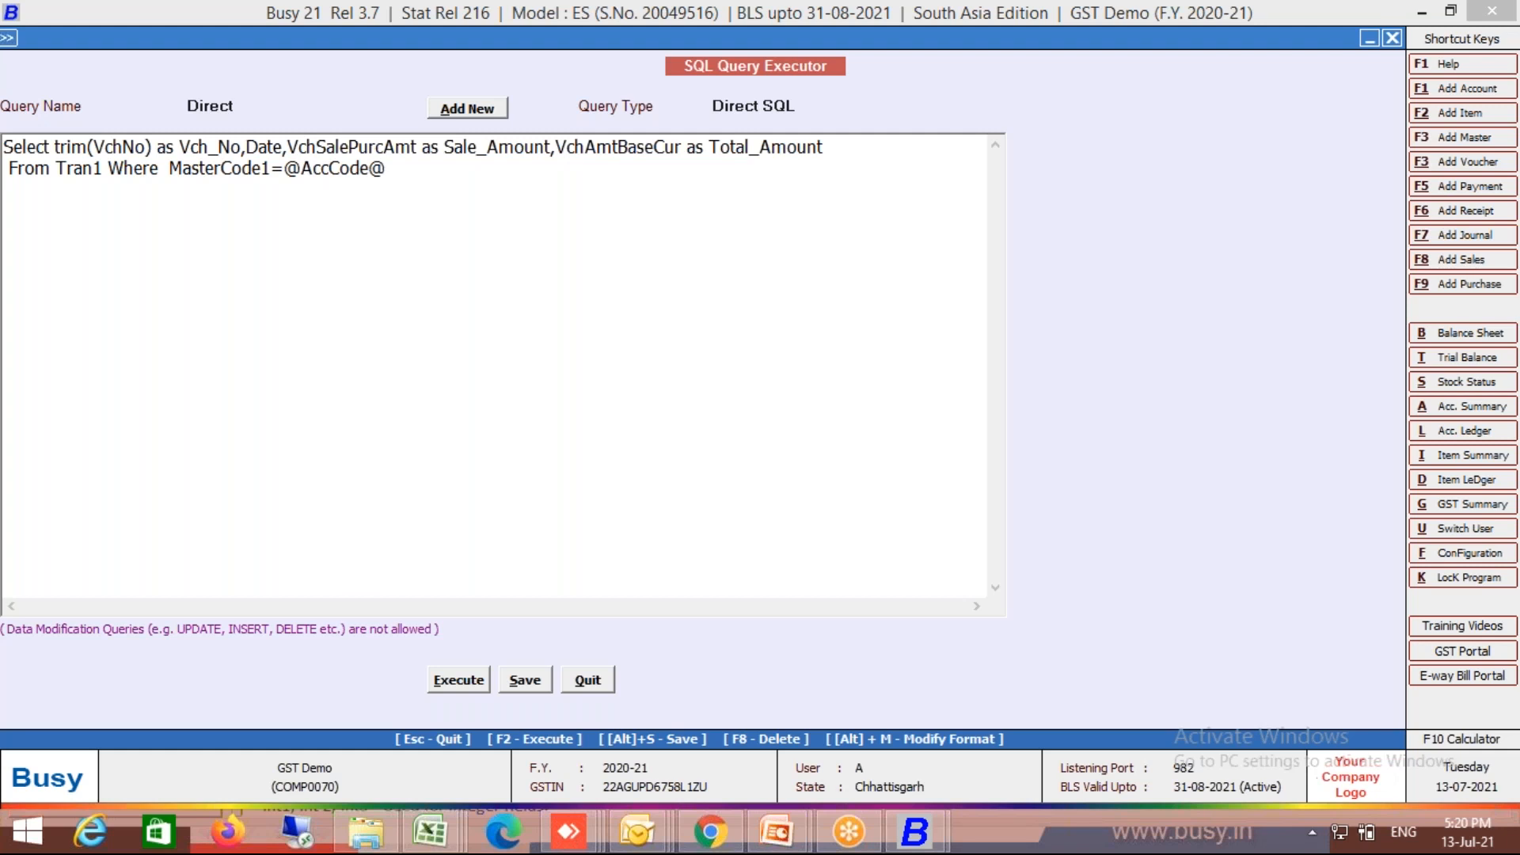
pyautogui.press('F2')
pyautogui.press('Down')
pyautogui.press('Down')
pyautogui.press('Down')
pyautogui.press('Down')
pyautogui.press('Down')
pyautogui.press('Return')
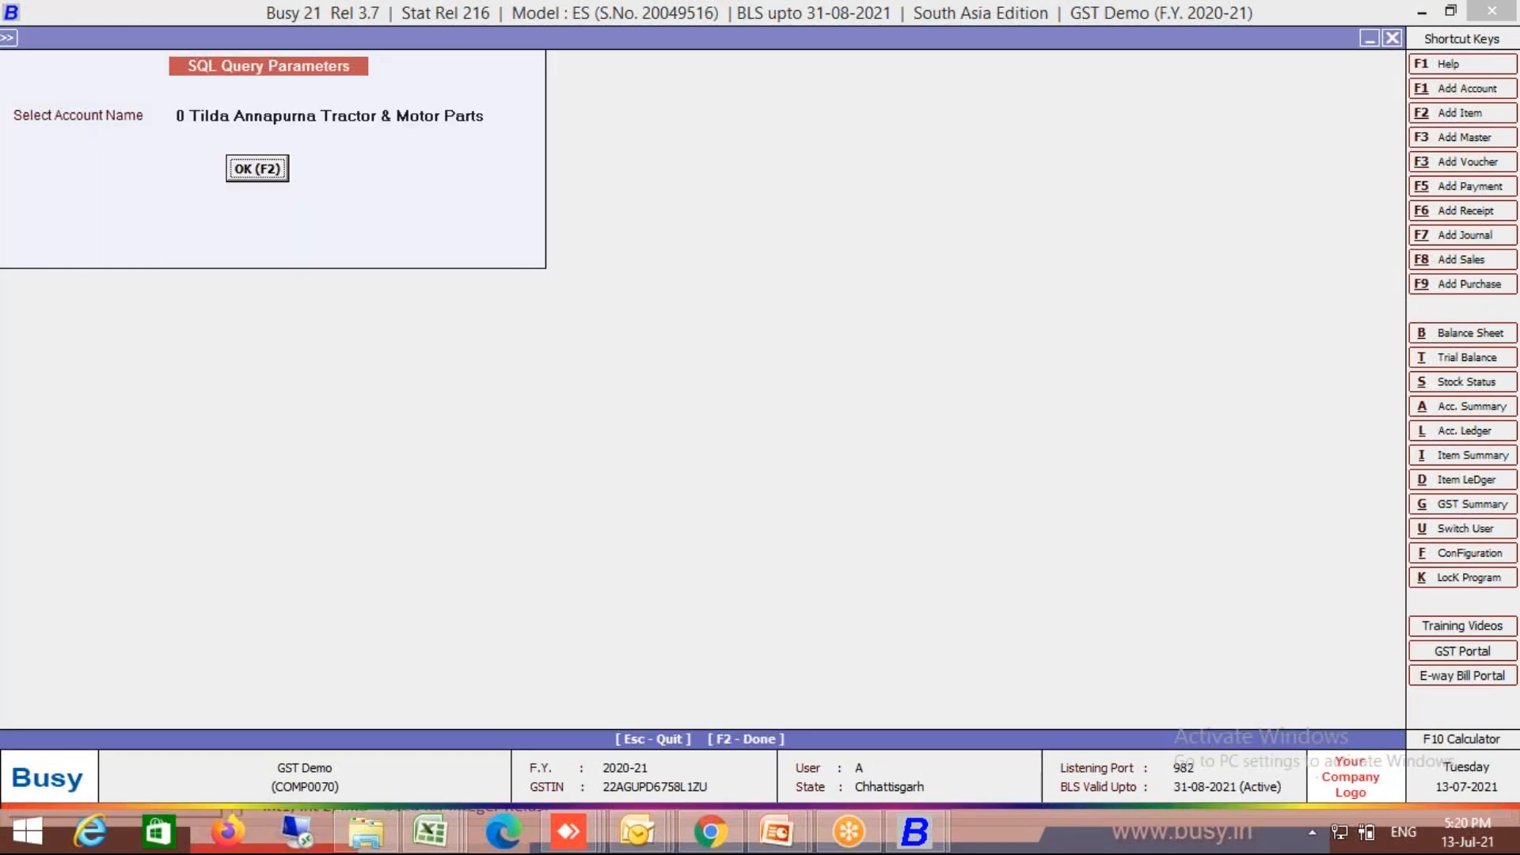
pyautogui.press('F2')
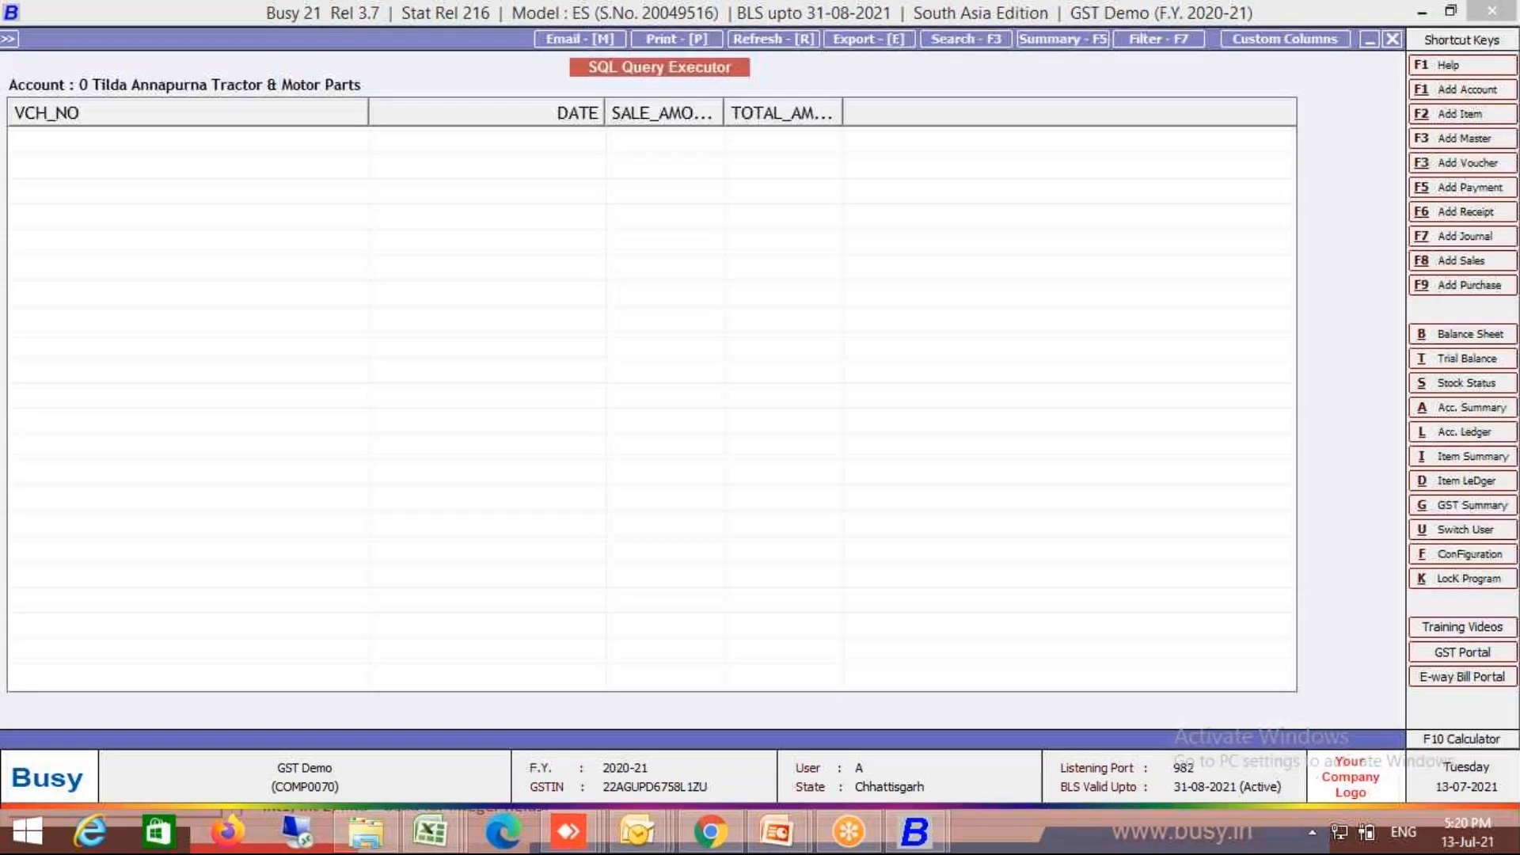
pyautogui.press('Escape')
pyautogui.press('Escape')
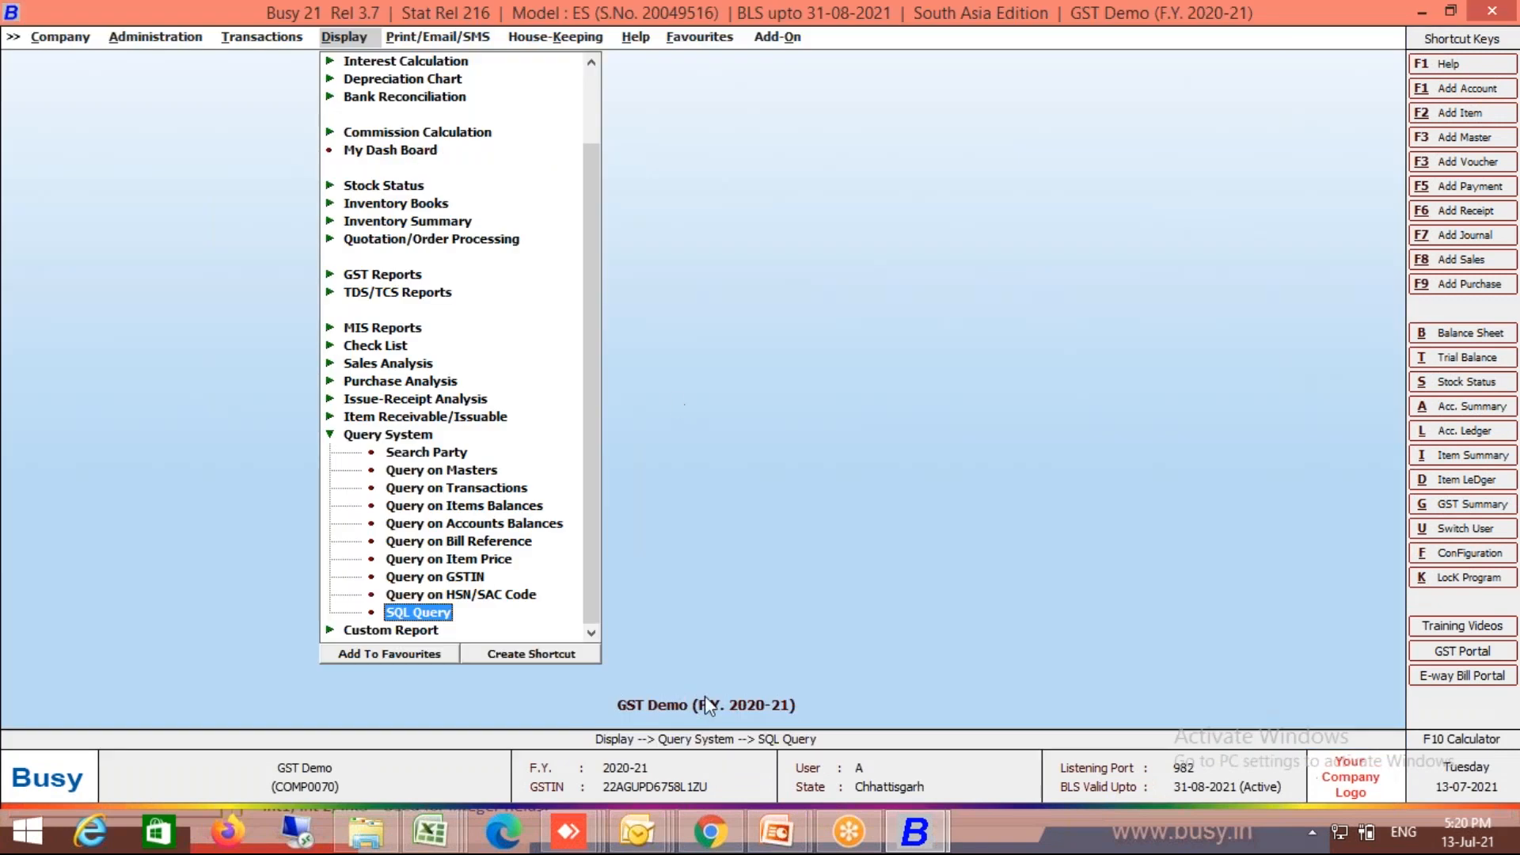
# Step: Switch back and forth between the PowerPoint slide show and the BUSY window
pyautogui.moveTo(799, 837)
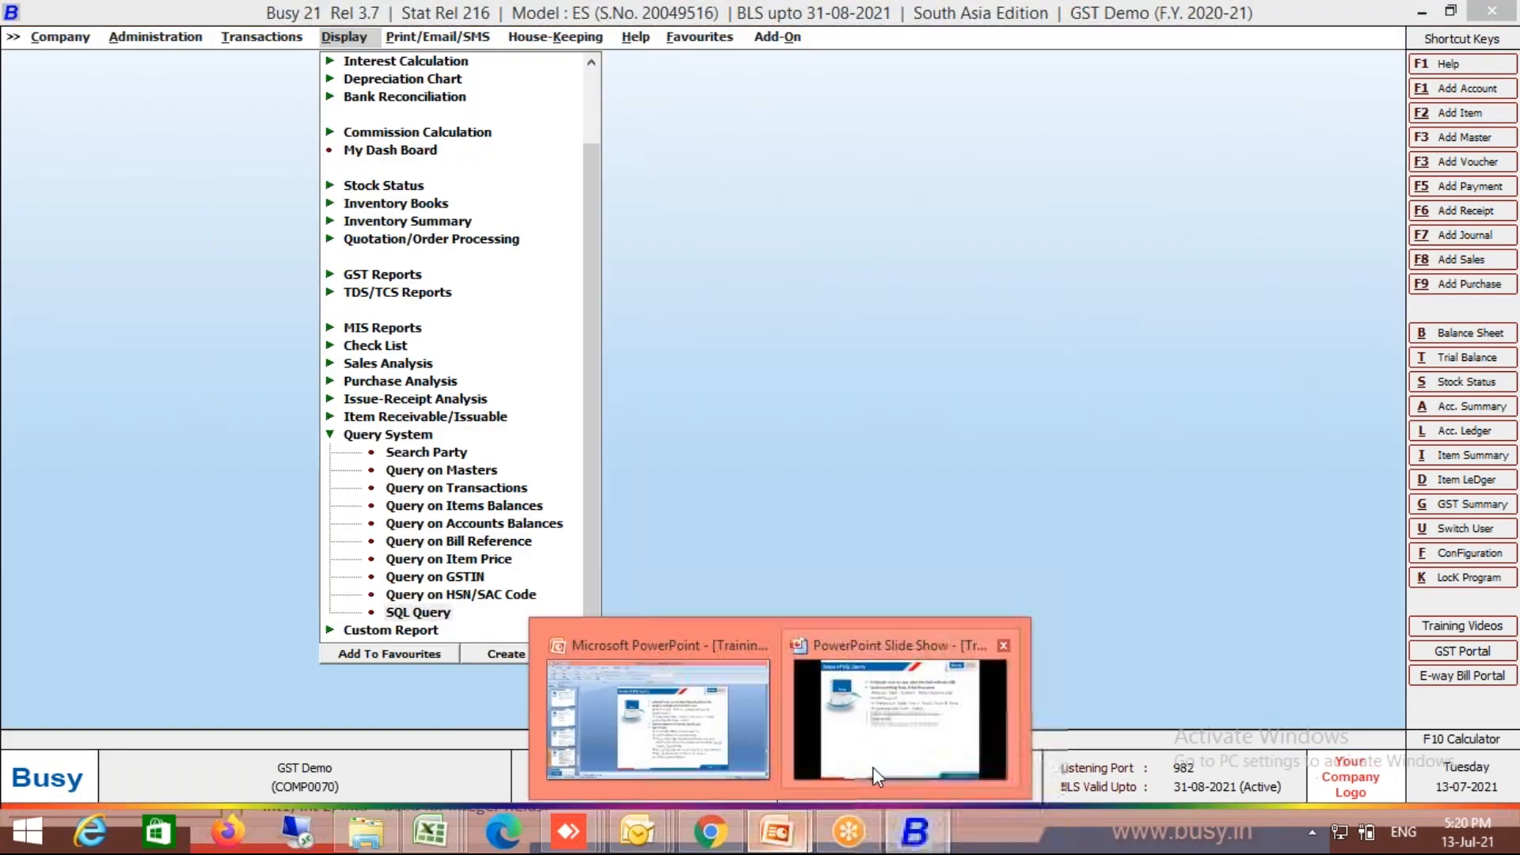
pyautogui.click(872, 767)
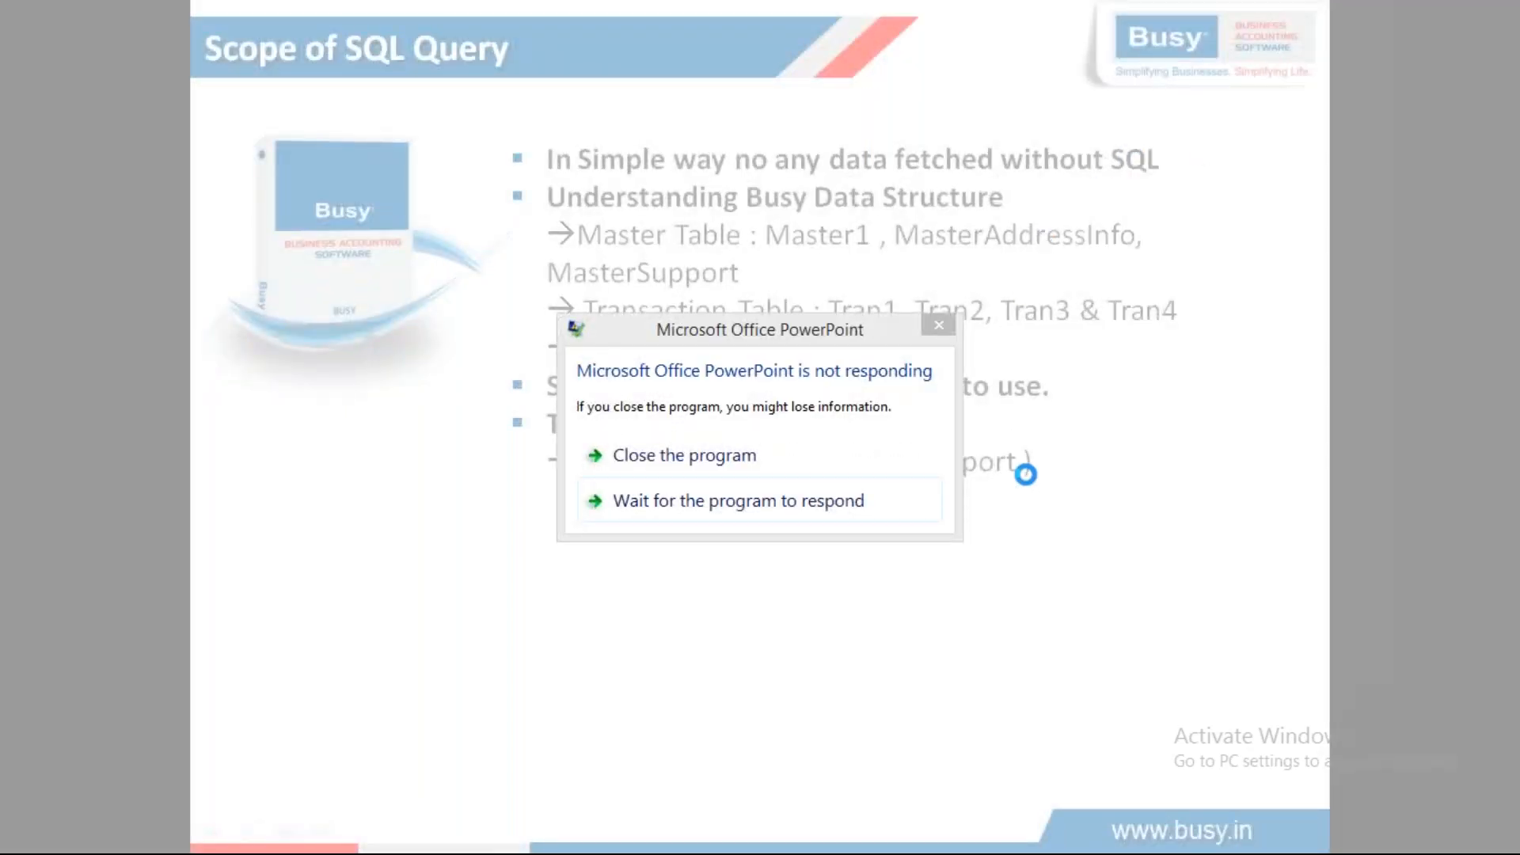
pyautogui.hotkey('alt', 'Tab')
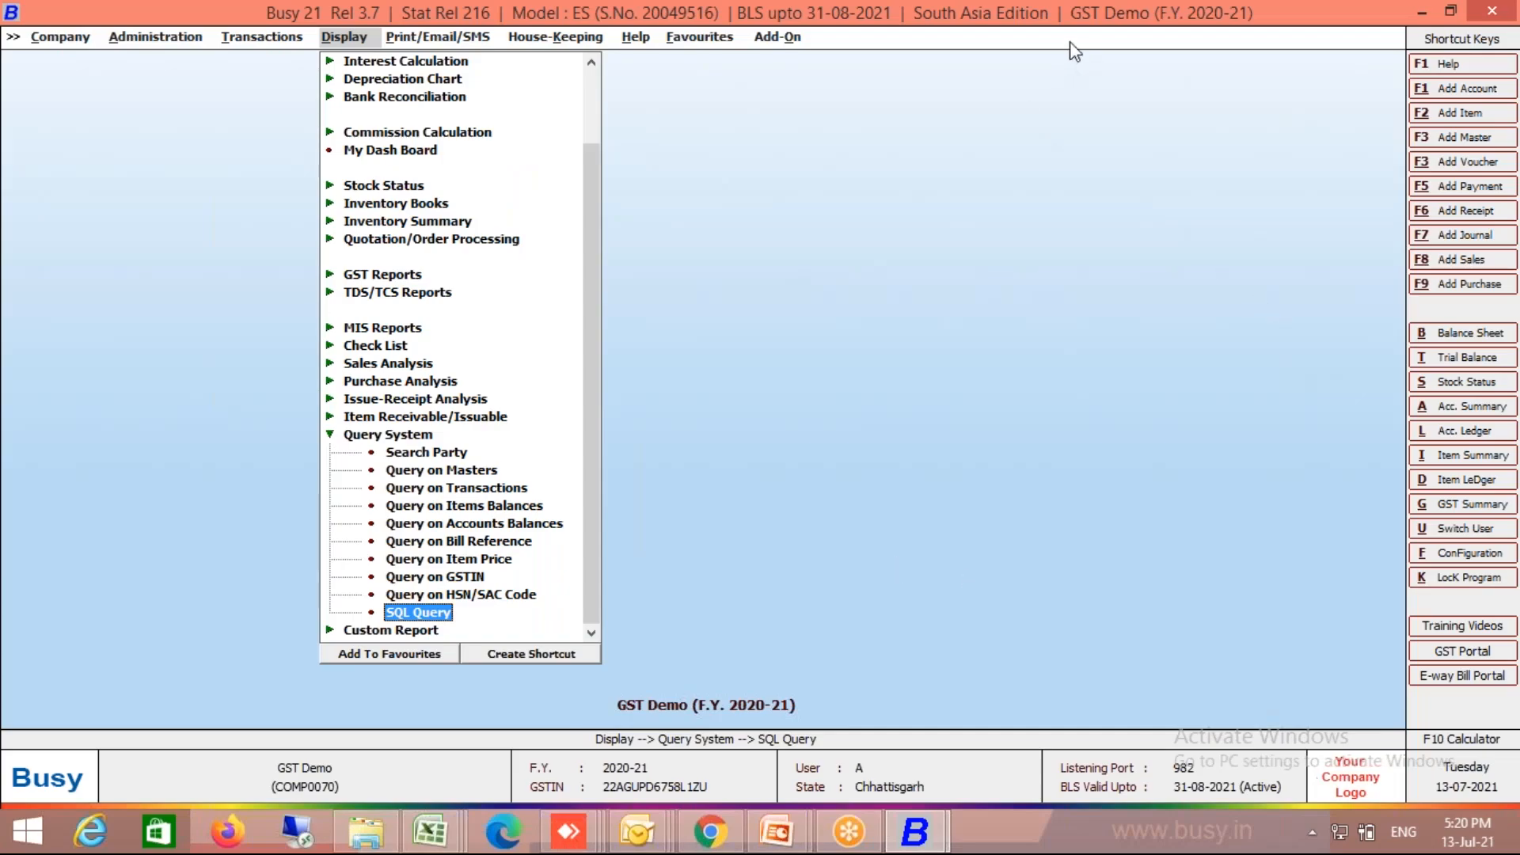
pyautogui.press('Return')
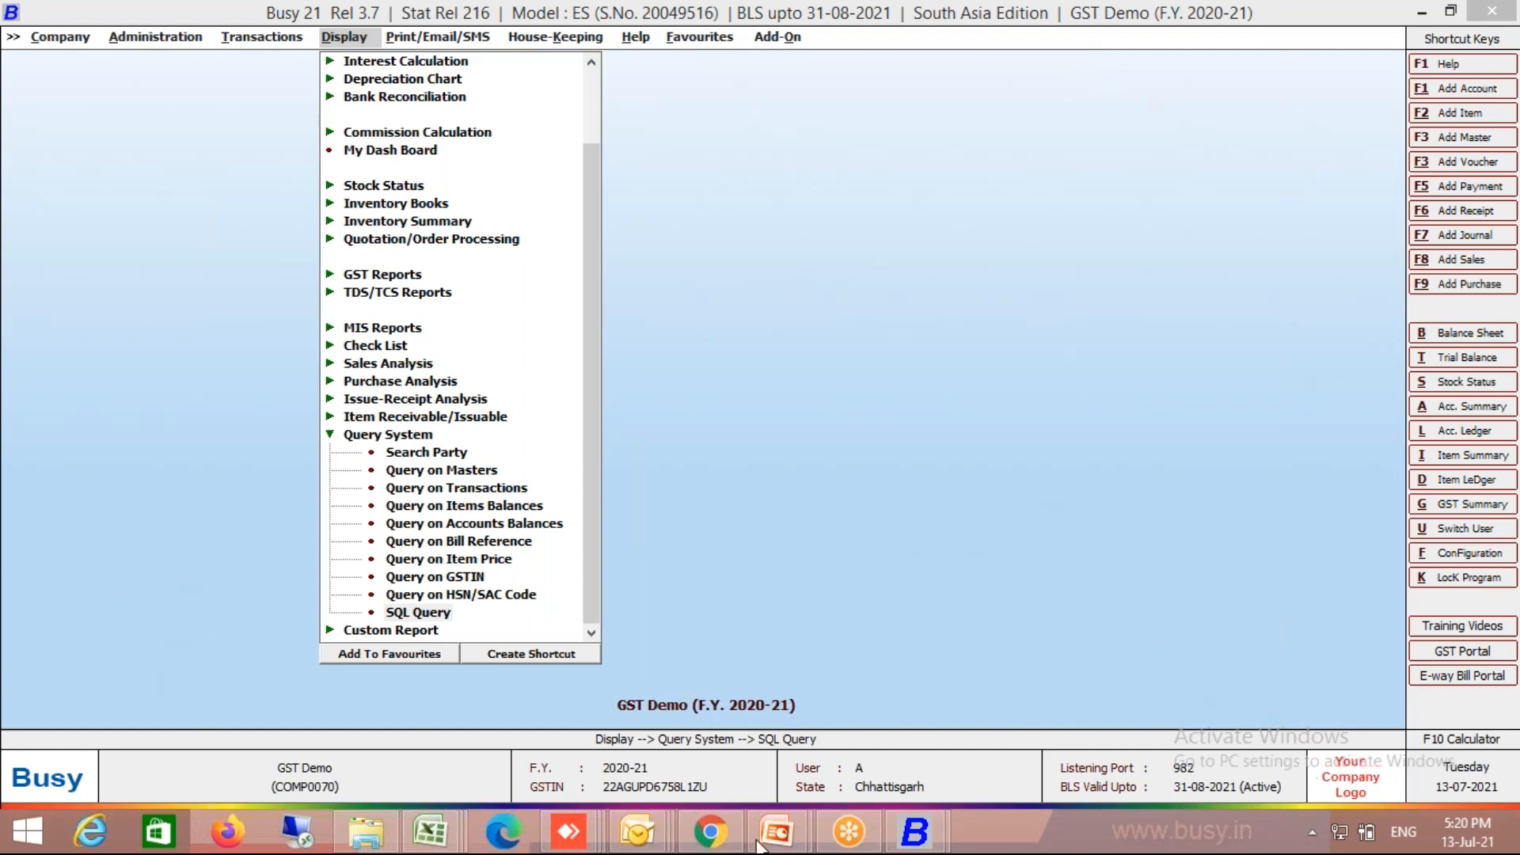
pyautogui.click(872, 760)
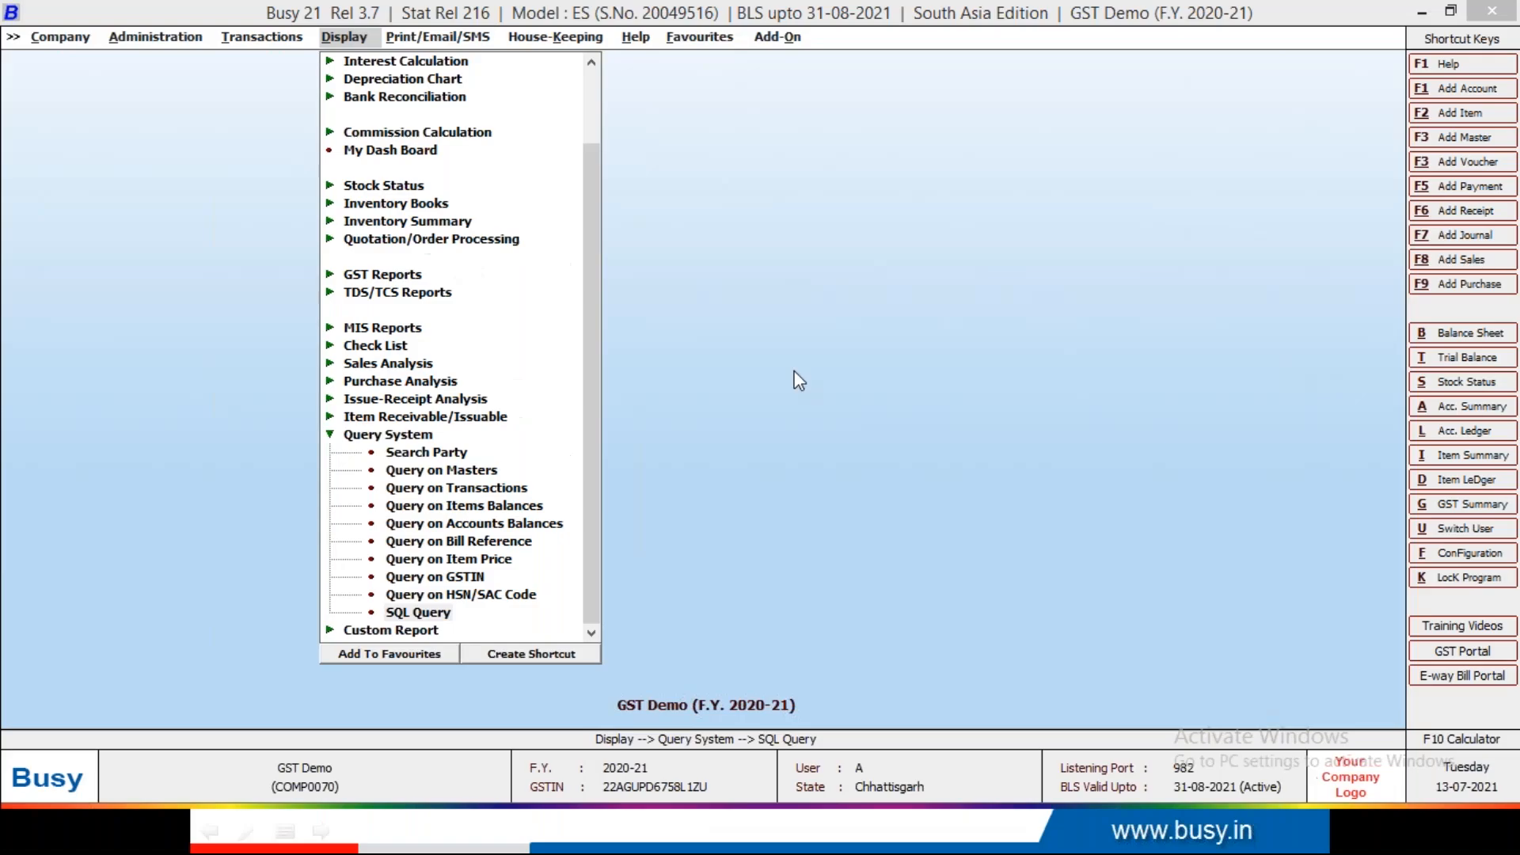
pyautogui.hotkey('alt', 'Tab')
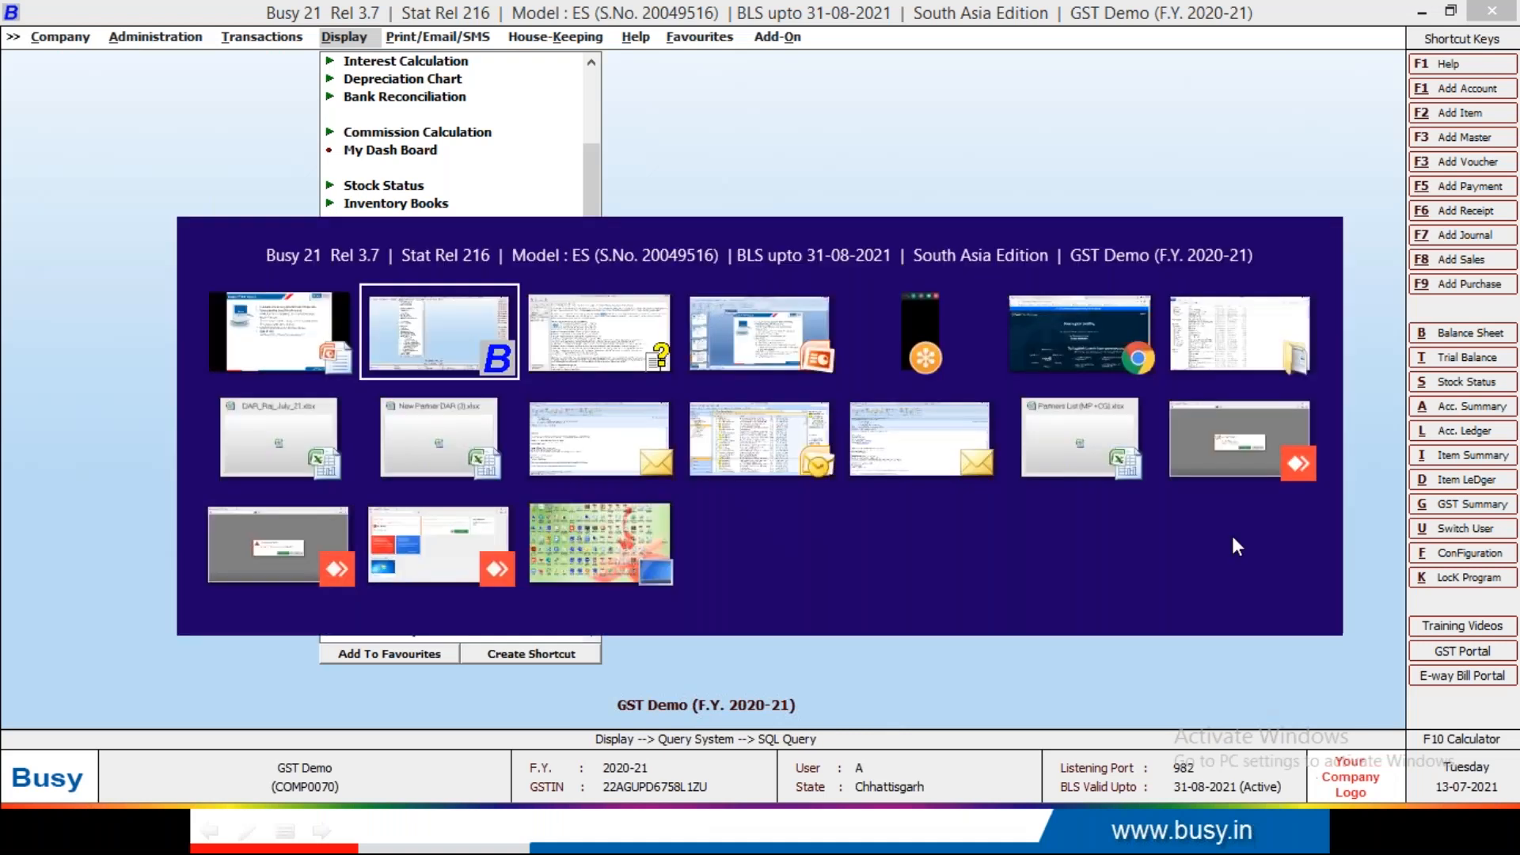
# Step: Close the unresponsive PowerPoint program and cancel the Windows problem check
pyautogui.moveTo(805, 841)
pyautogui.click(883, 712)
pyautogui.hotkey('alt', 'Tab')
pyautogui.hotkey('alt', 'Tab')
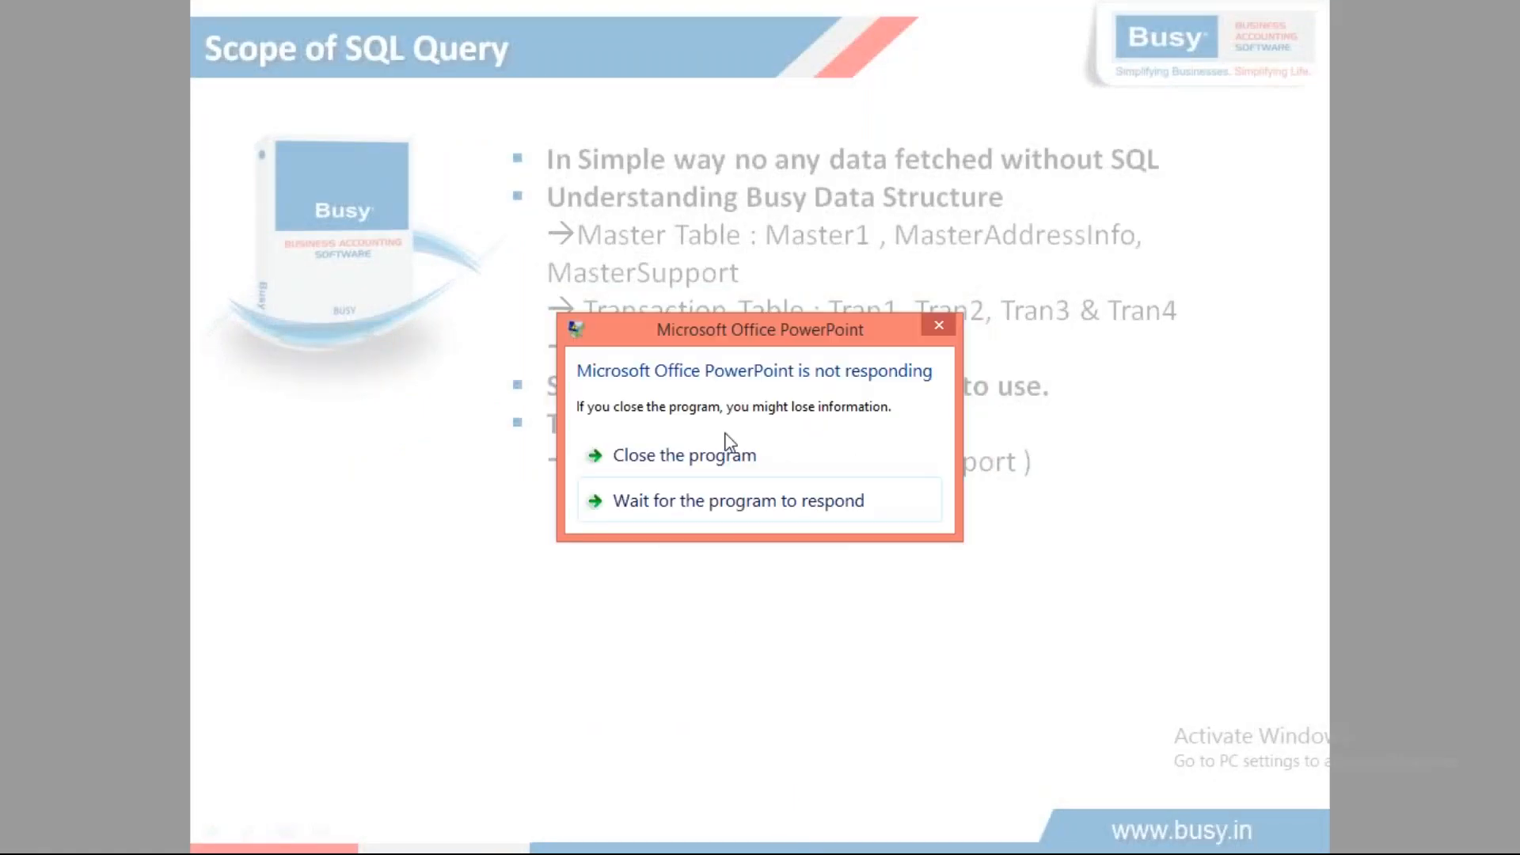
pyautogui.click(725, 459)
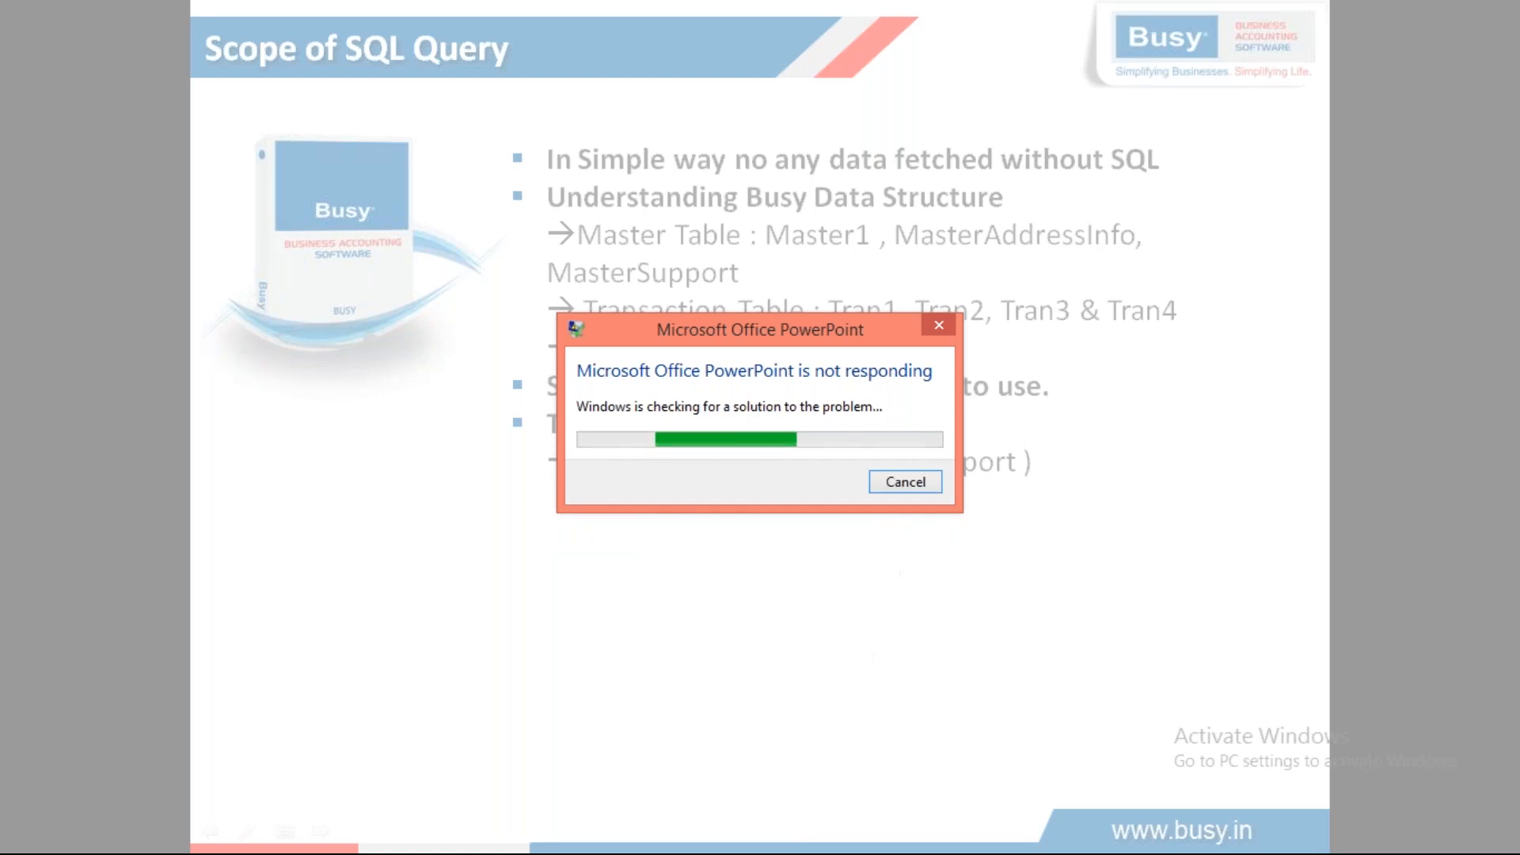
pyautogui.click(905, 480)
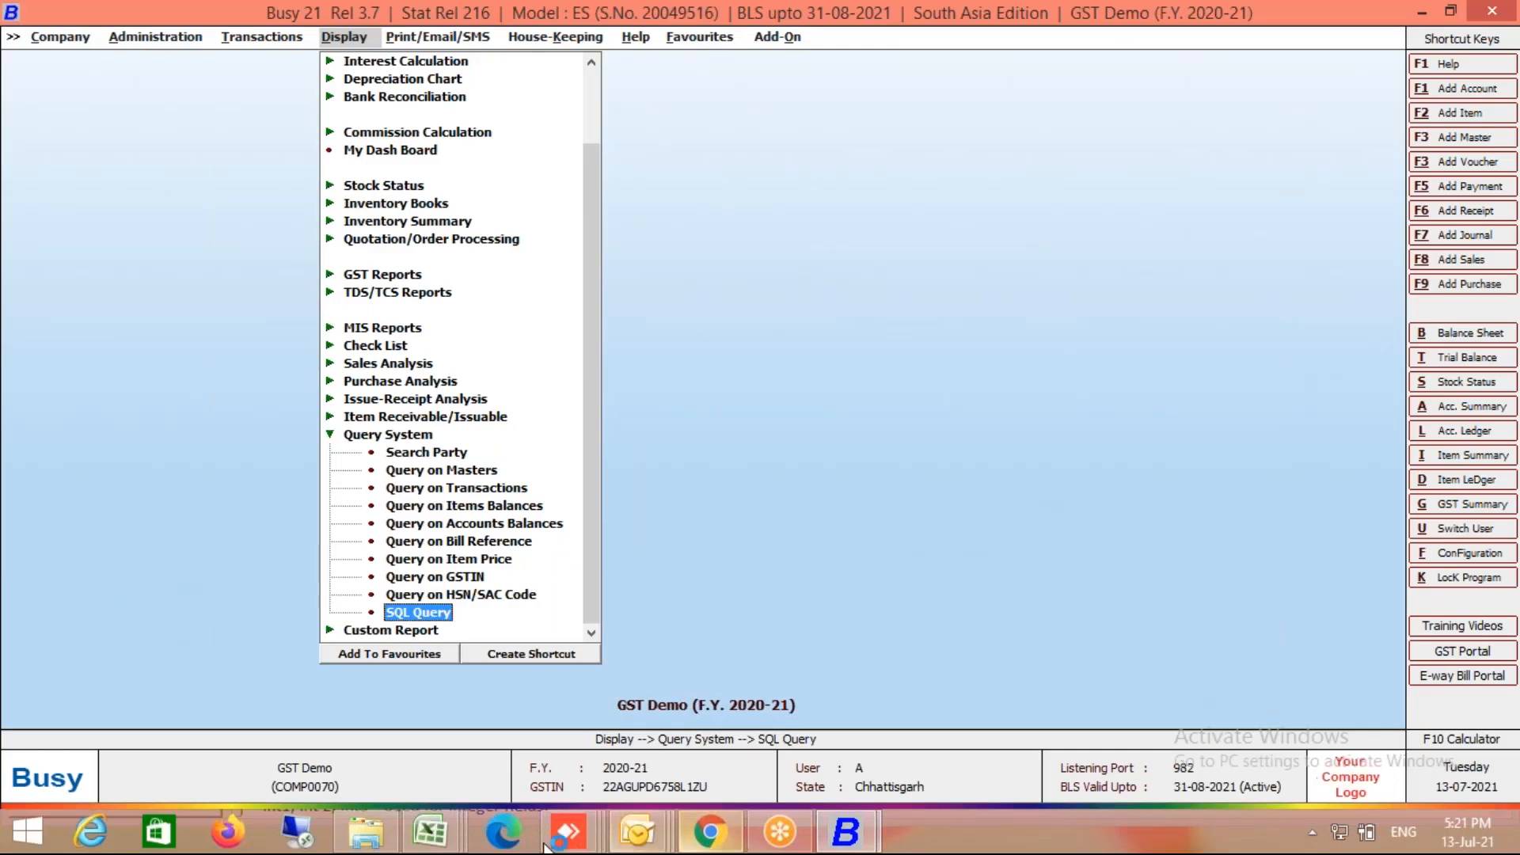
# Step: Cycle through the Documents, Chrome and BUSY 21 windows, ending on the Training Topic presentation
pyautogui.click(354, 842)
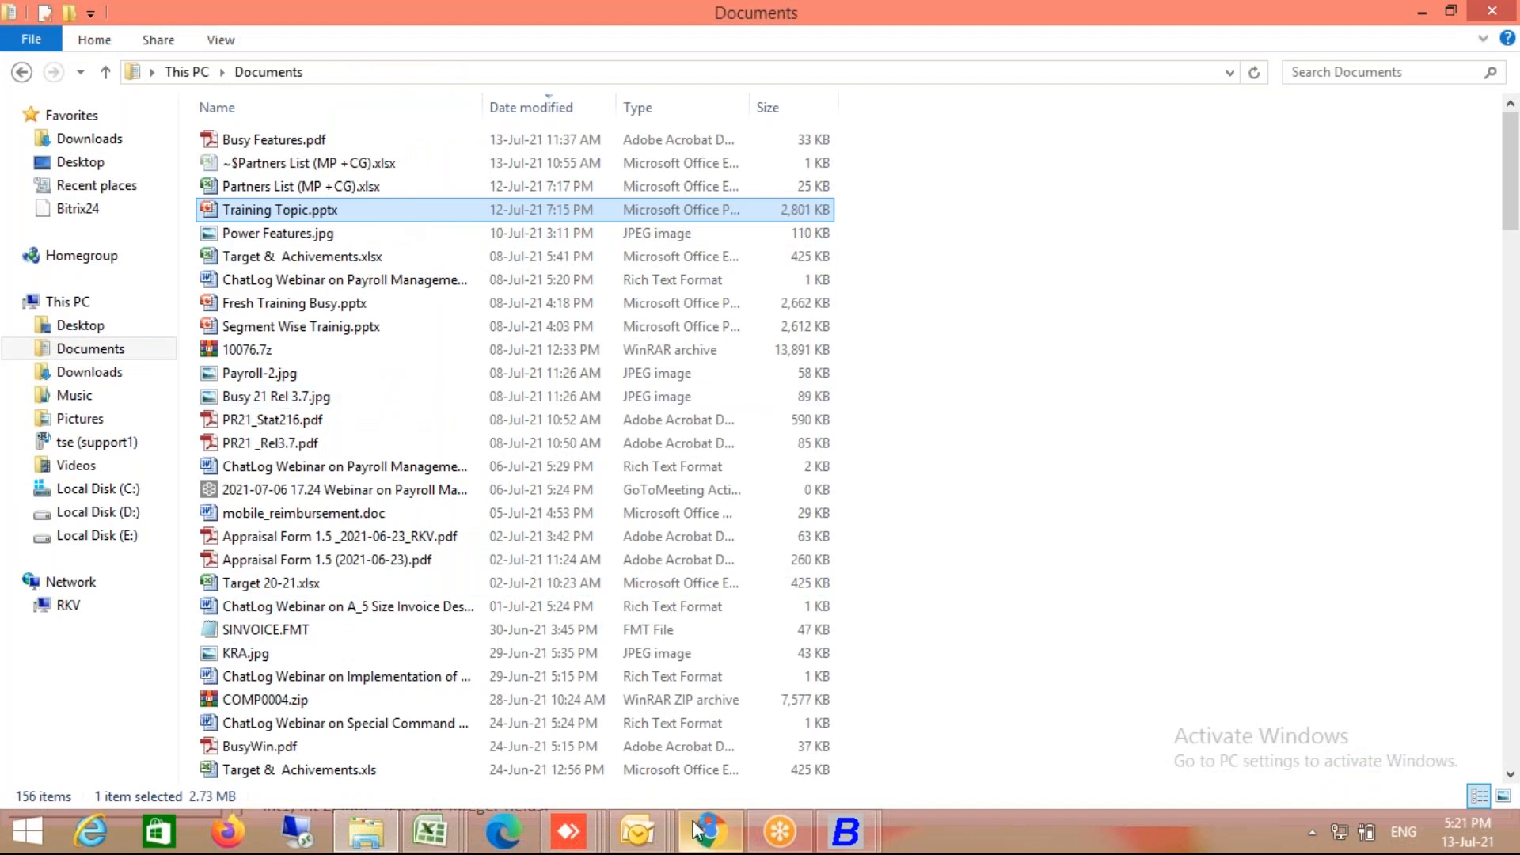
pyautogui.click(713, 844)
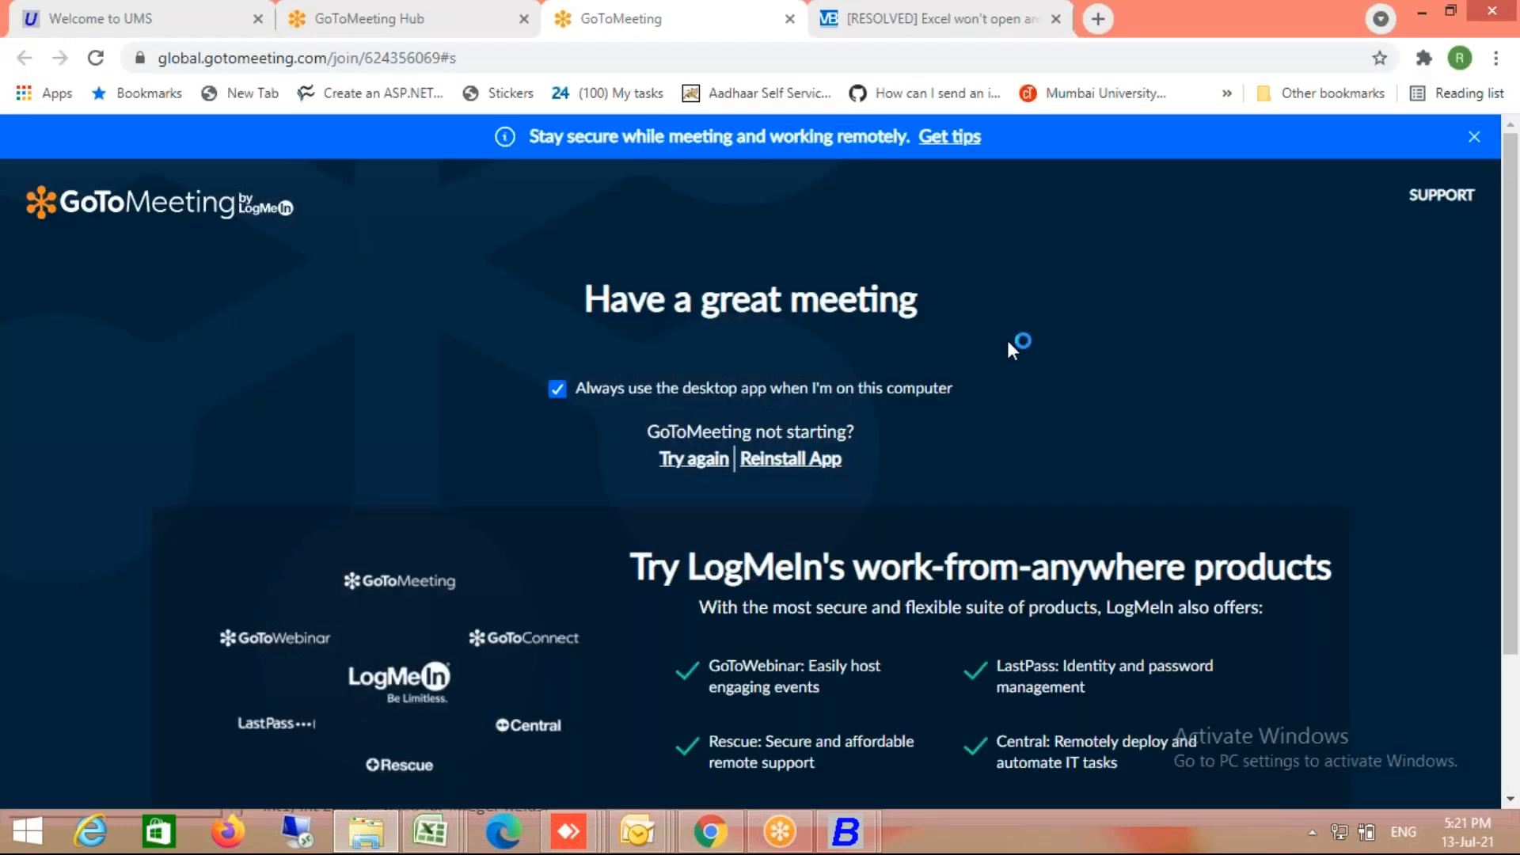
pyautogui.click(366, 831)
pyautogui.click(845, 831)
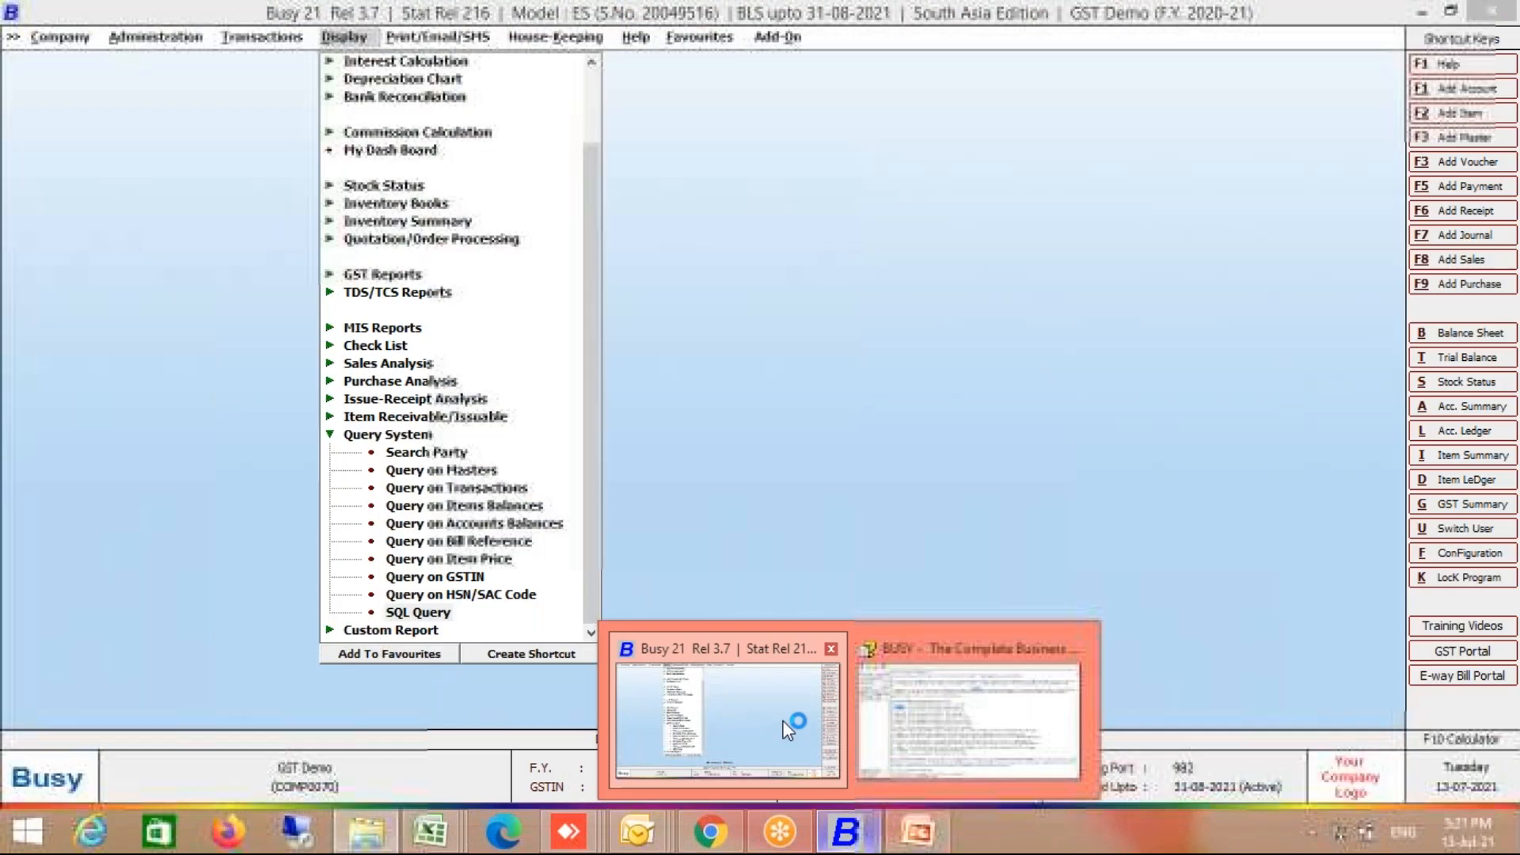
pyautogui.click(784, 726)
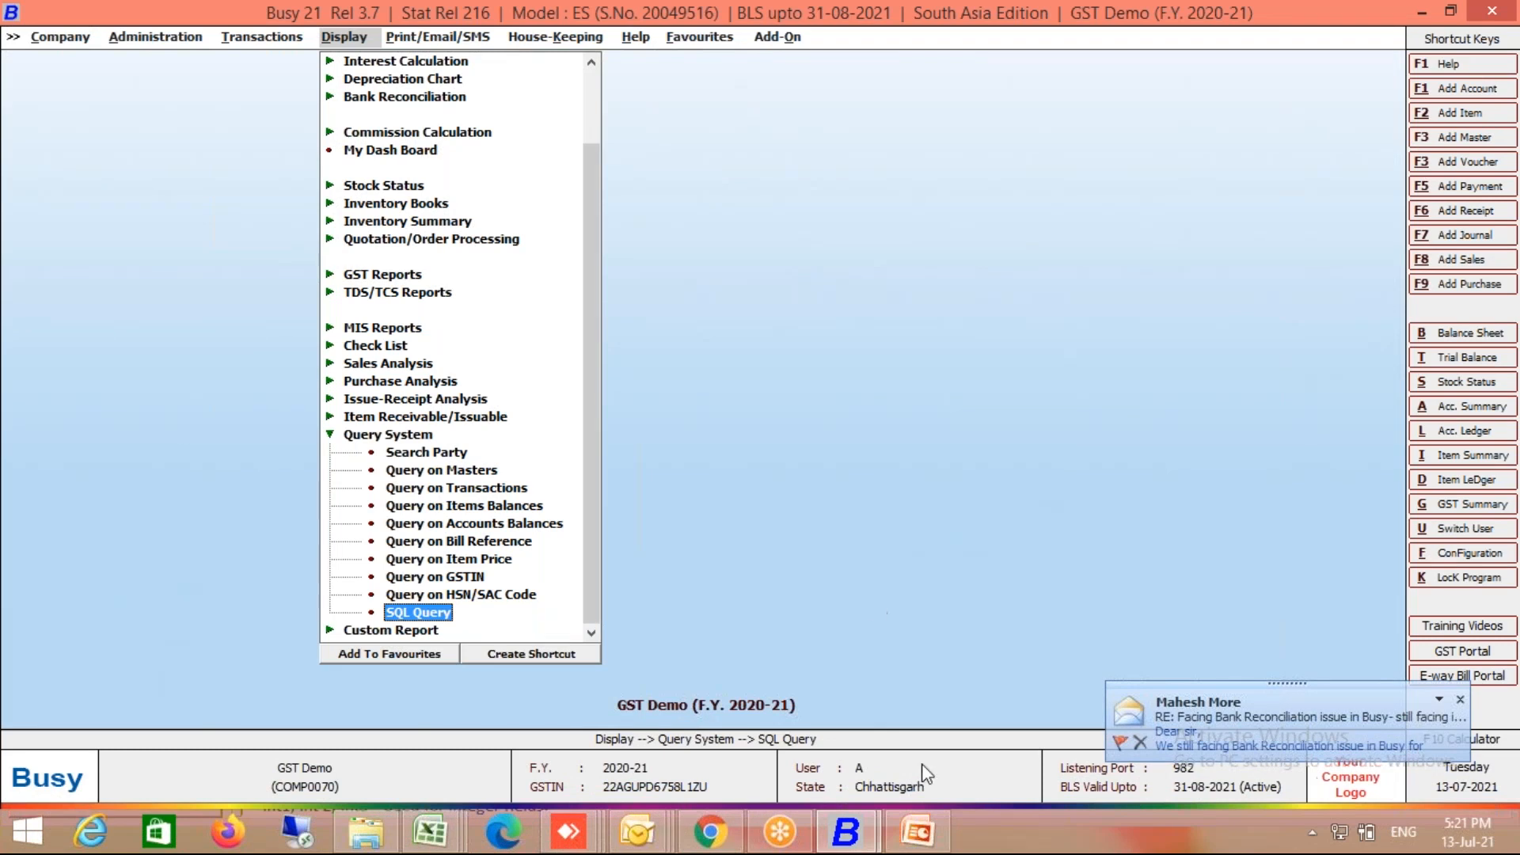
pyautogui.click(912, 845)
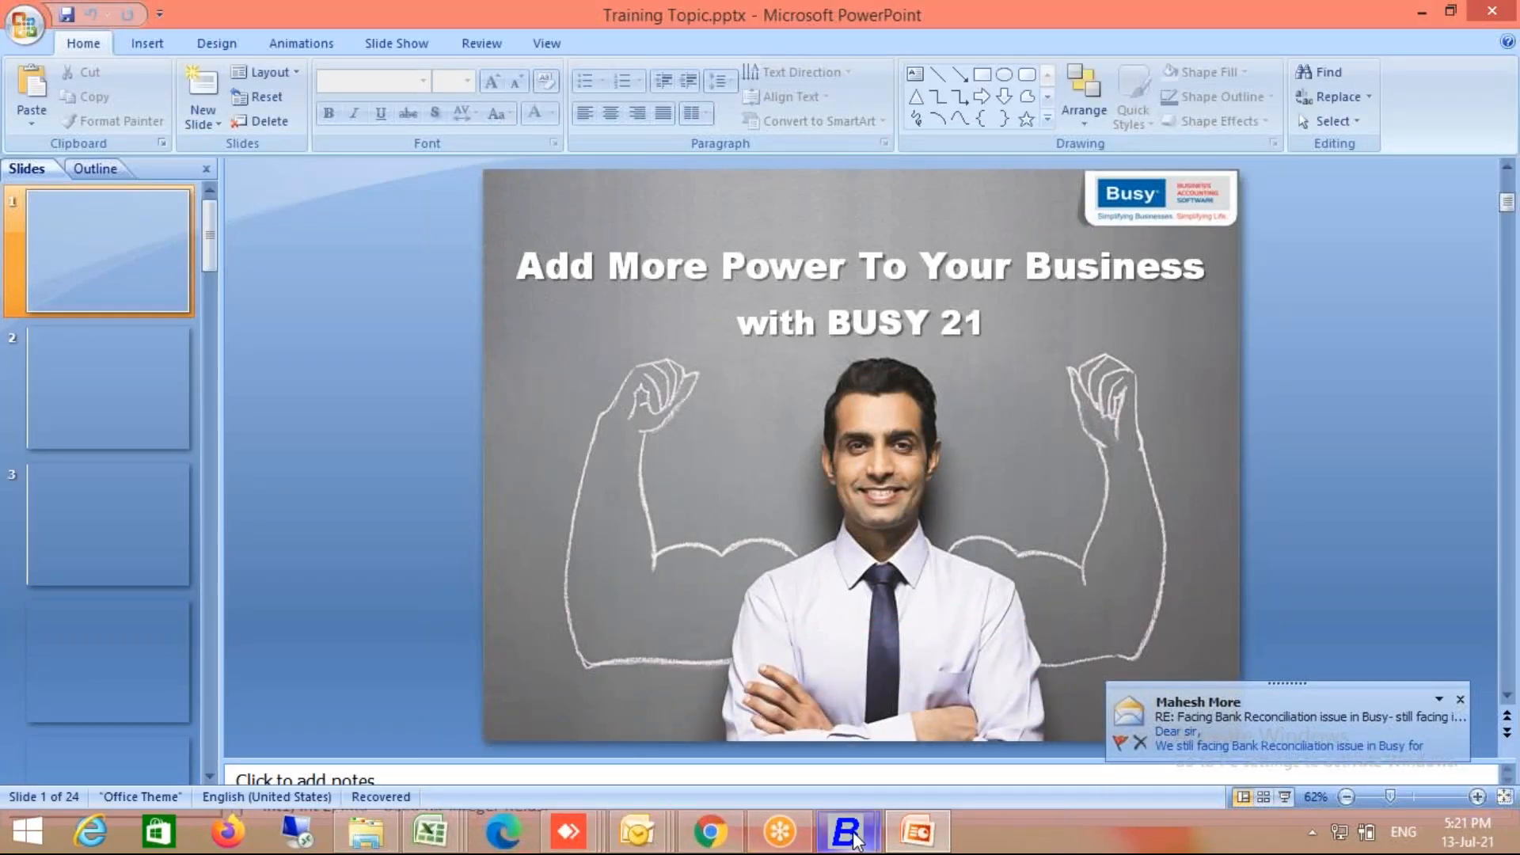
# Step: Return to BUSY 21 and load the saved Account query in the SQL Query Executor
pyautogui.moveTo(846, 832)
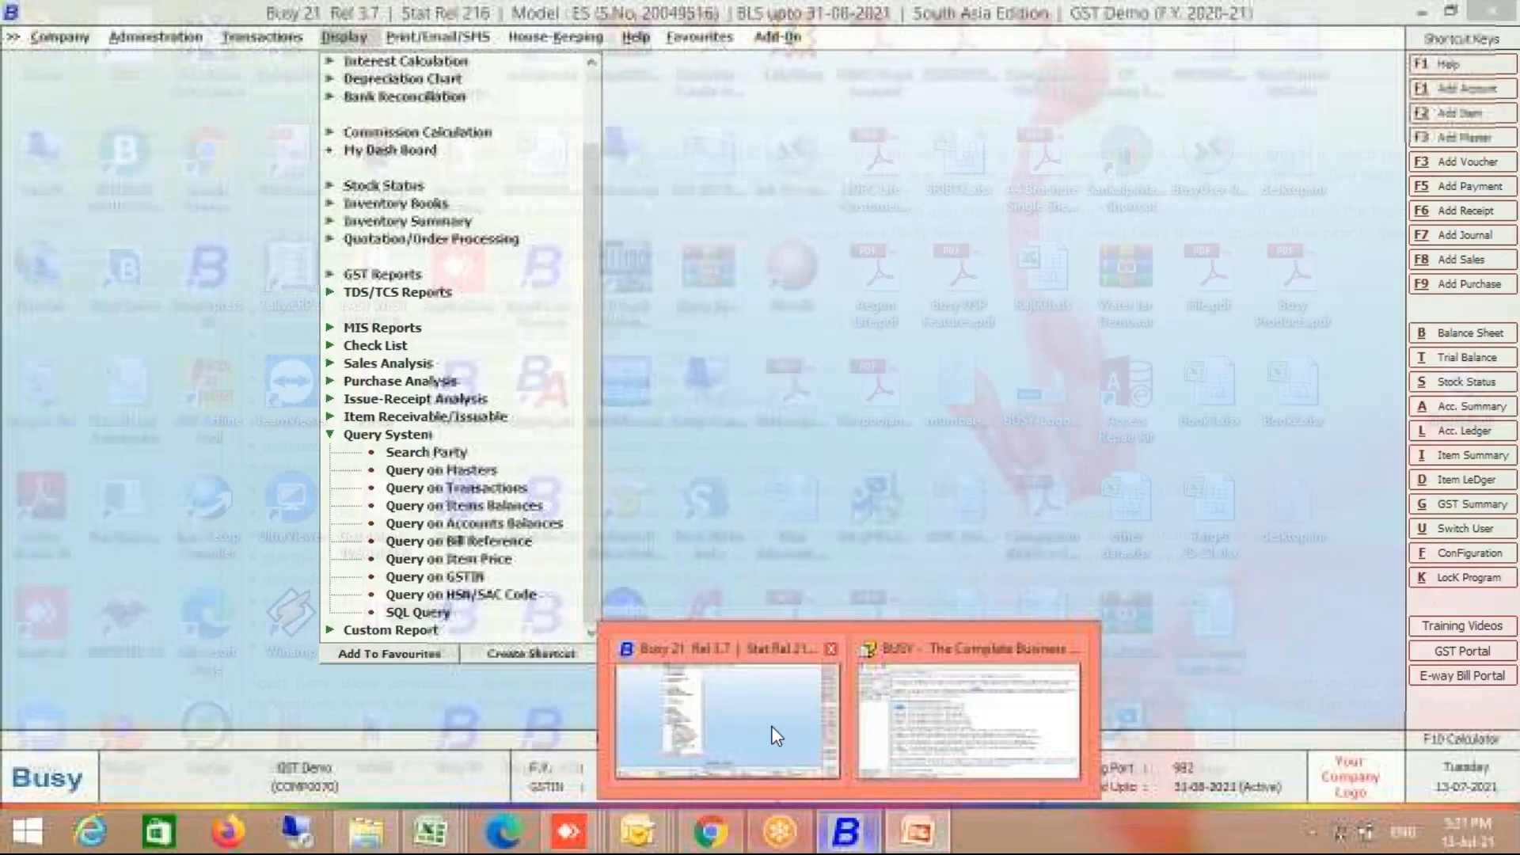
pyautogui.click(776, 737)
pyautogui.press('Return')
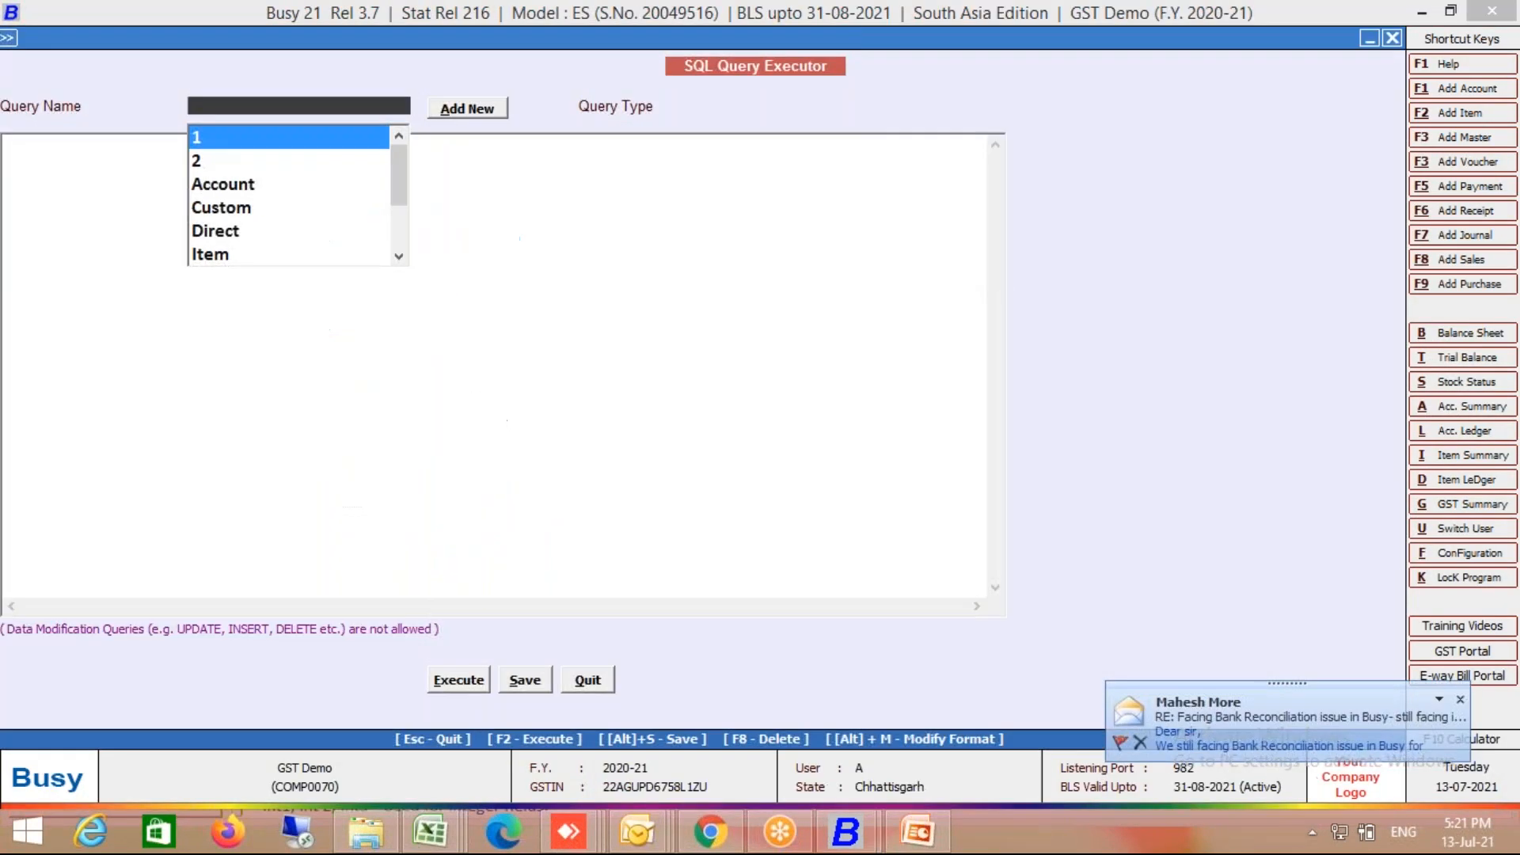
pyautogui.press('Down')
pyautogui.press('Down')
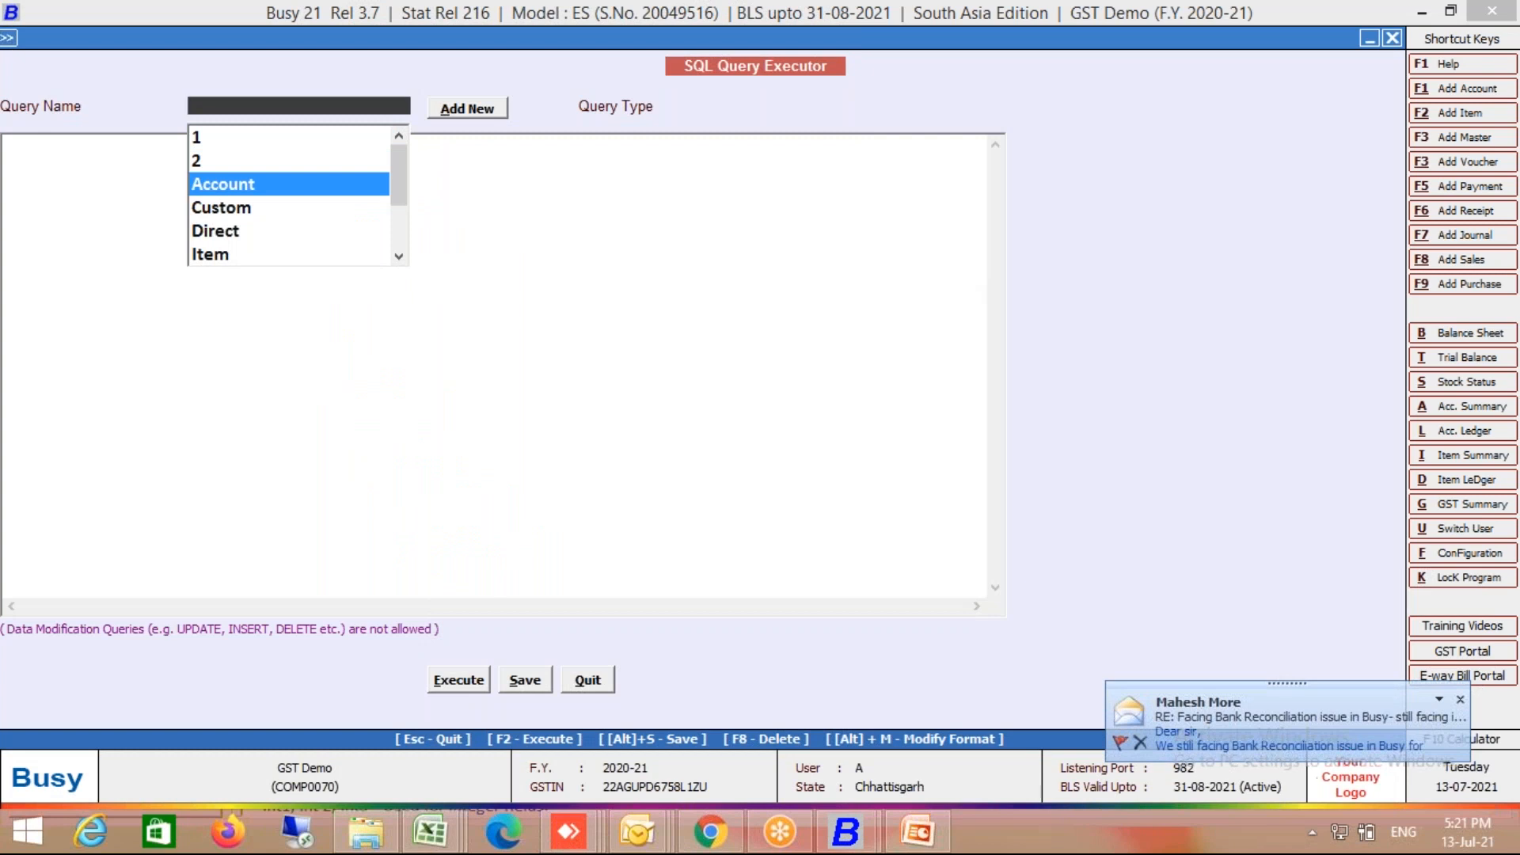
pyautogui.press('Up')
pyautogui.press('Down')
pyautogui.press('Return')
# Step: Browse the query types, including Account Master, Item Master and the inventory voucher types, then select Direct SQL
pyautogui.press('Up')
pyautogui.press('Down')
pyautogui.press('Up')
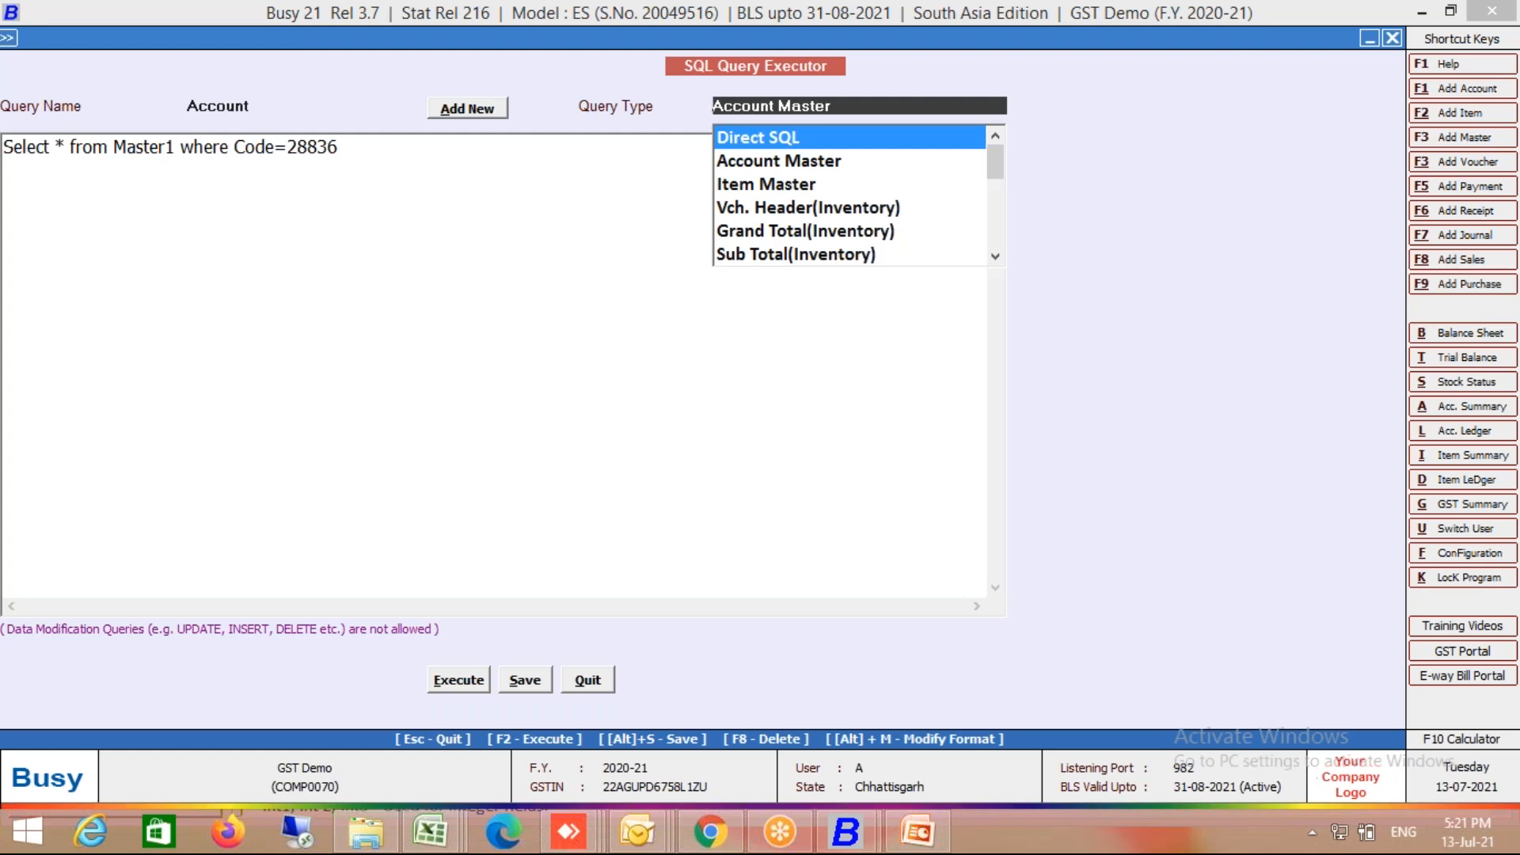
pyautogui.press('Down')
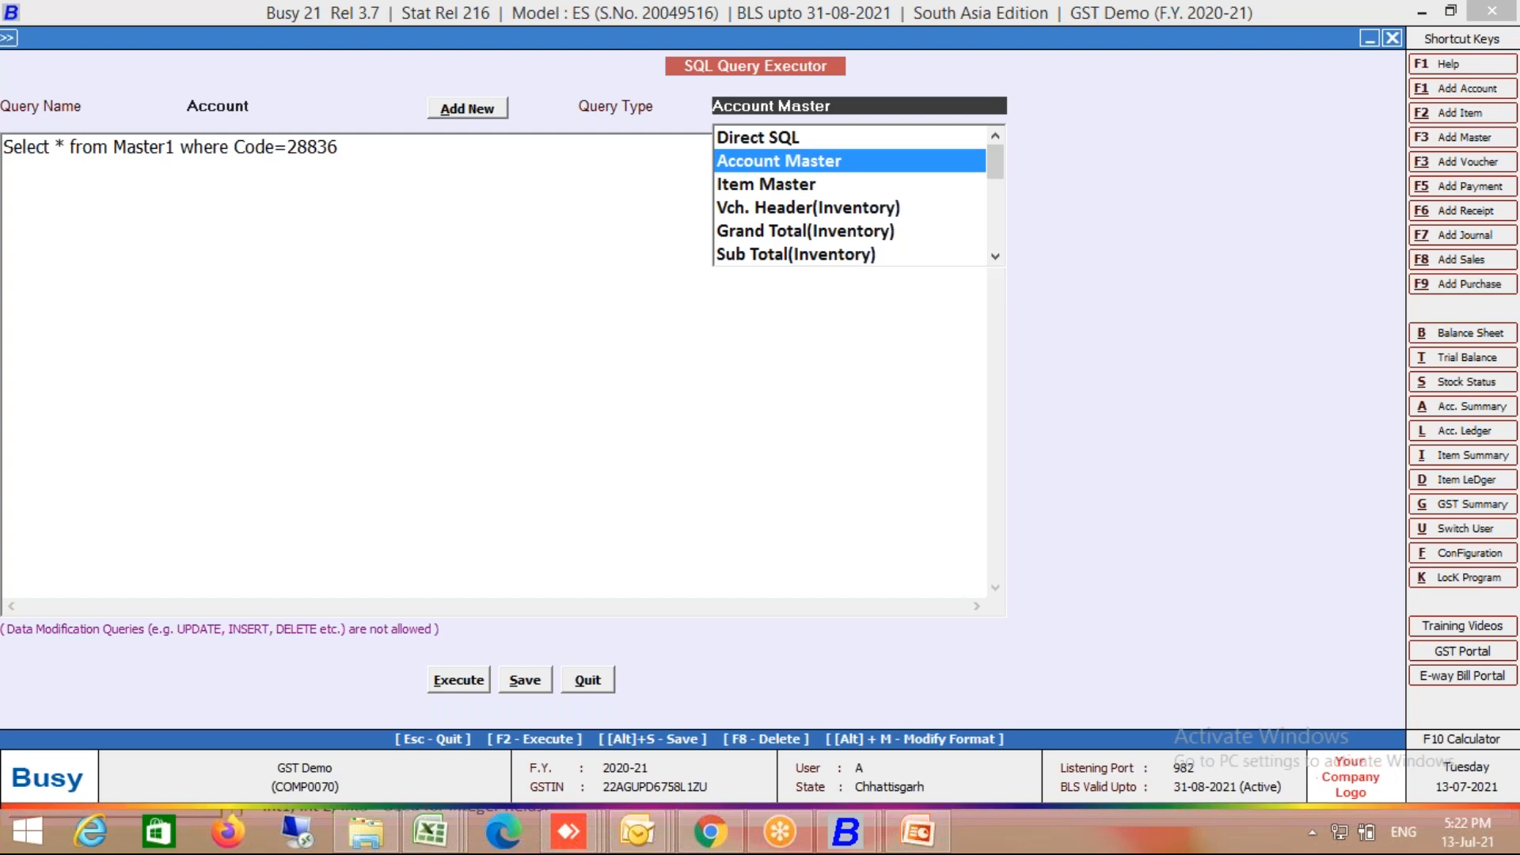
pyautogui.press('Down')
pyautogui.press('Up')
pyautogui.press('Down')
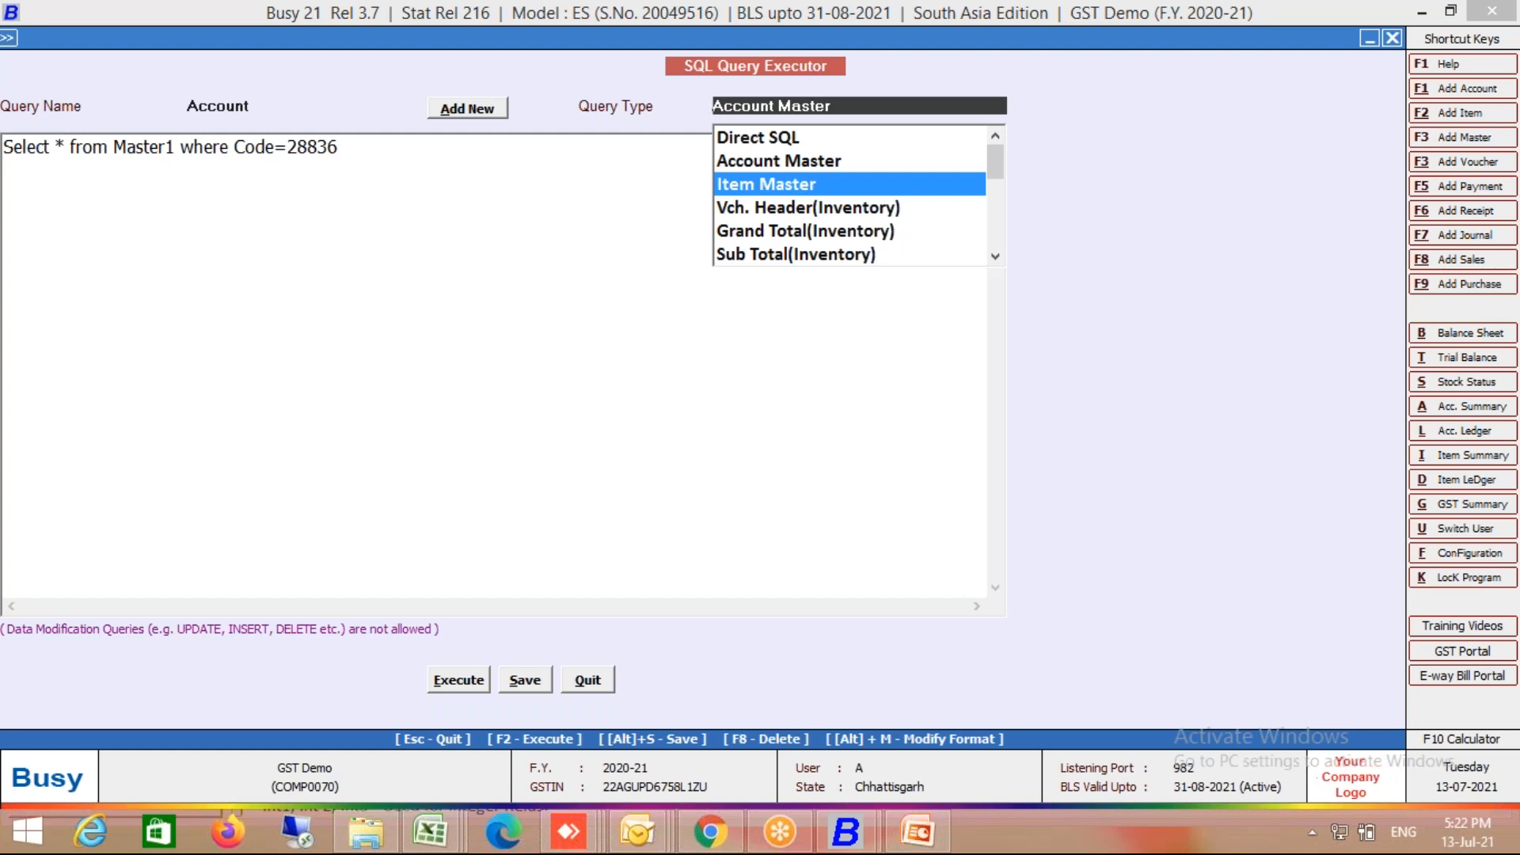
pyautogui.press('Down')
pyautogui.press('Down')
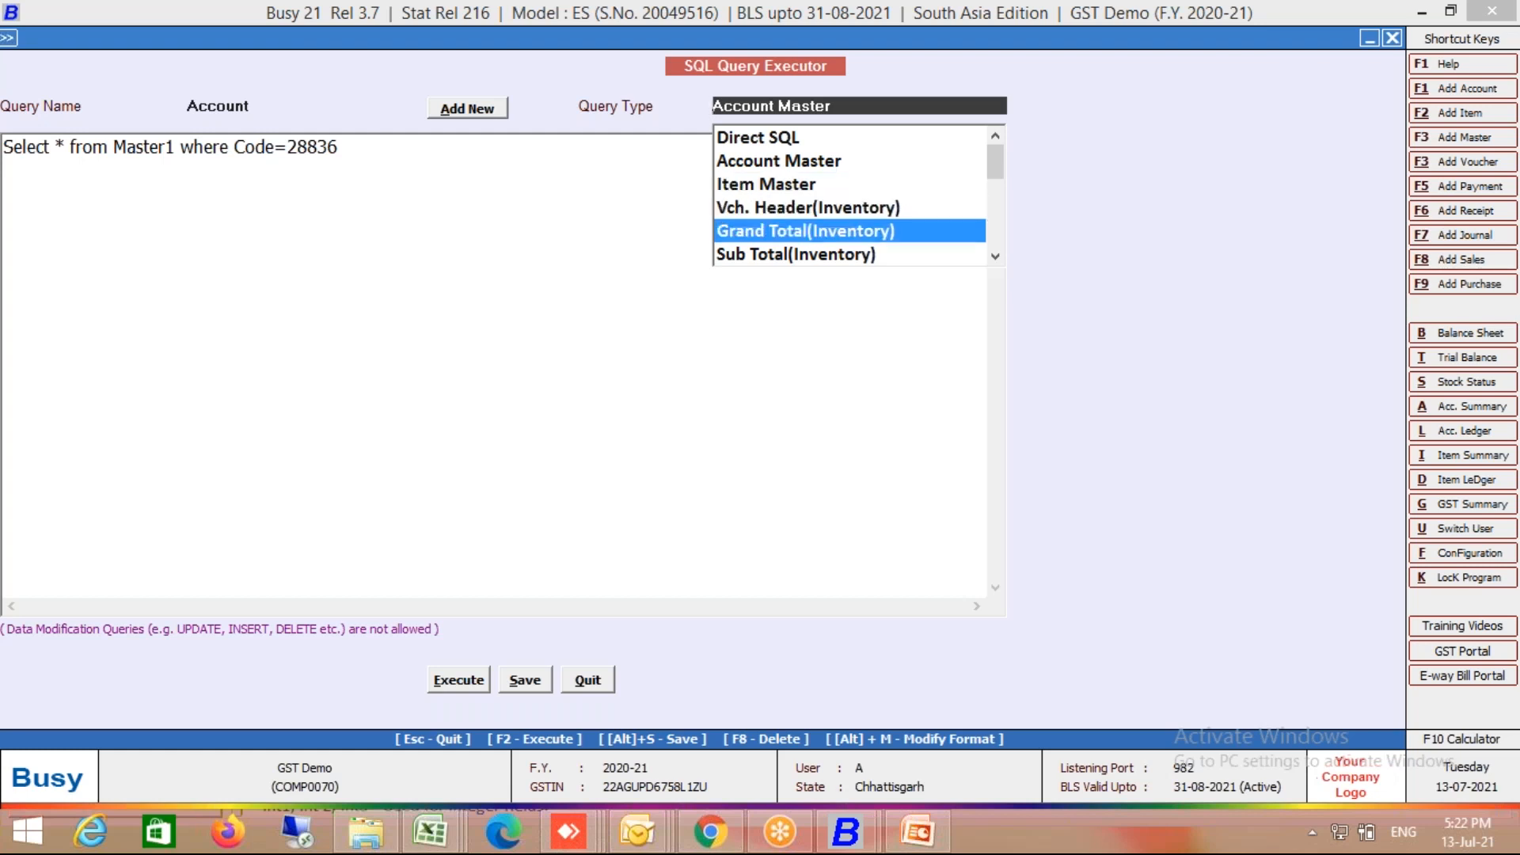
pyautogui.press('Down')
pyautogui.press('Down')
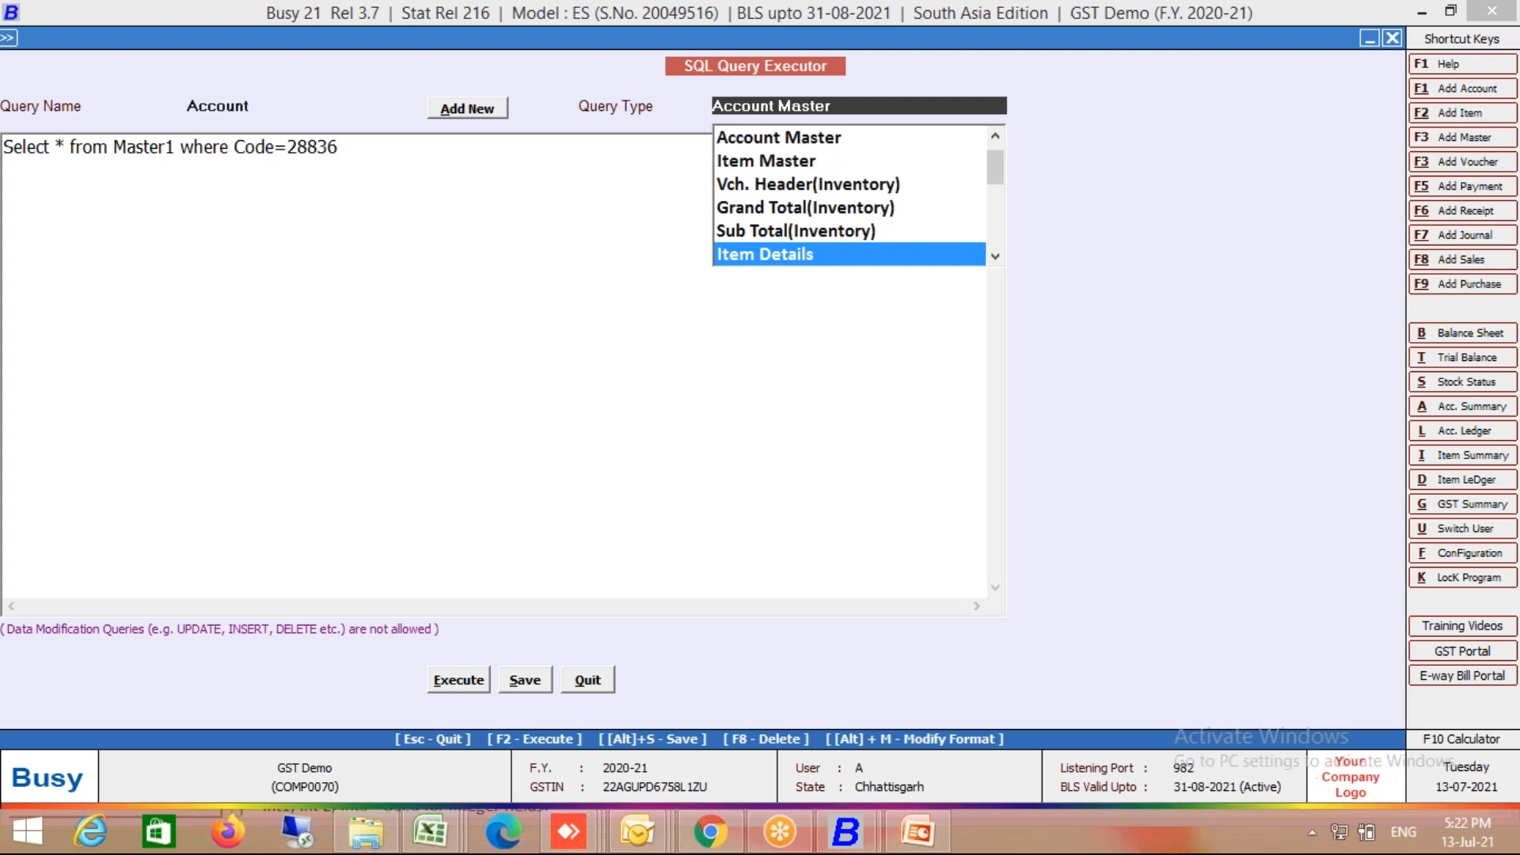
pyautogui.press('Up')
pyautogui.press('Up')
pyautogui.press('Up')
pyautogui.press('Down')
pyautogui.press('Down')
pyautogui.press('Up')
pyautogui.press('Up')
pyautogui.press('Down')
pyautogui.press('Down')
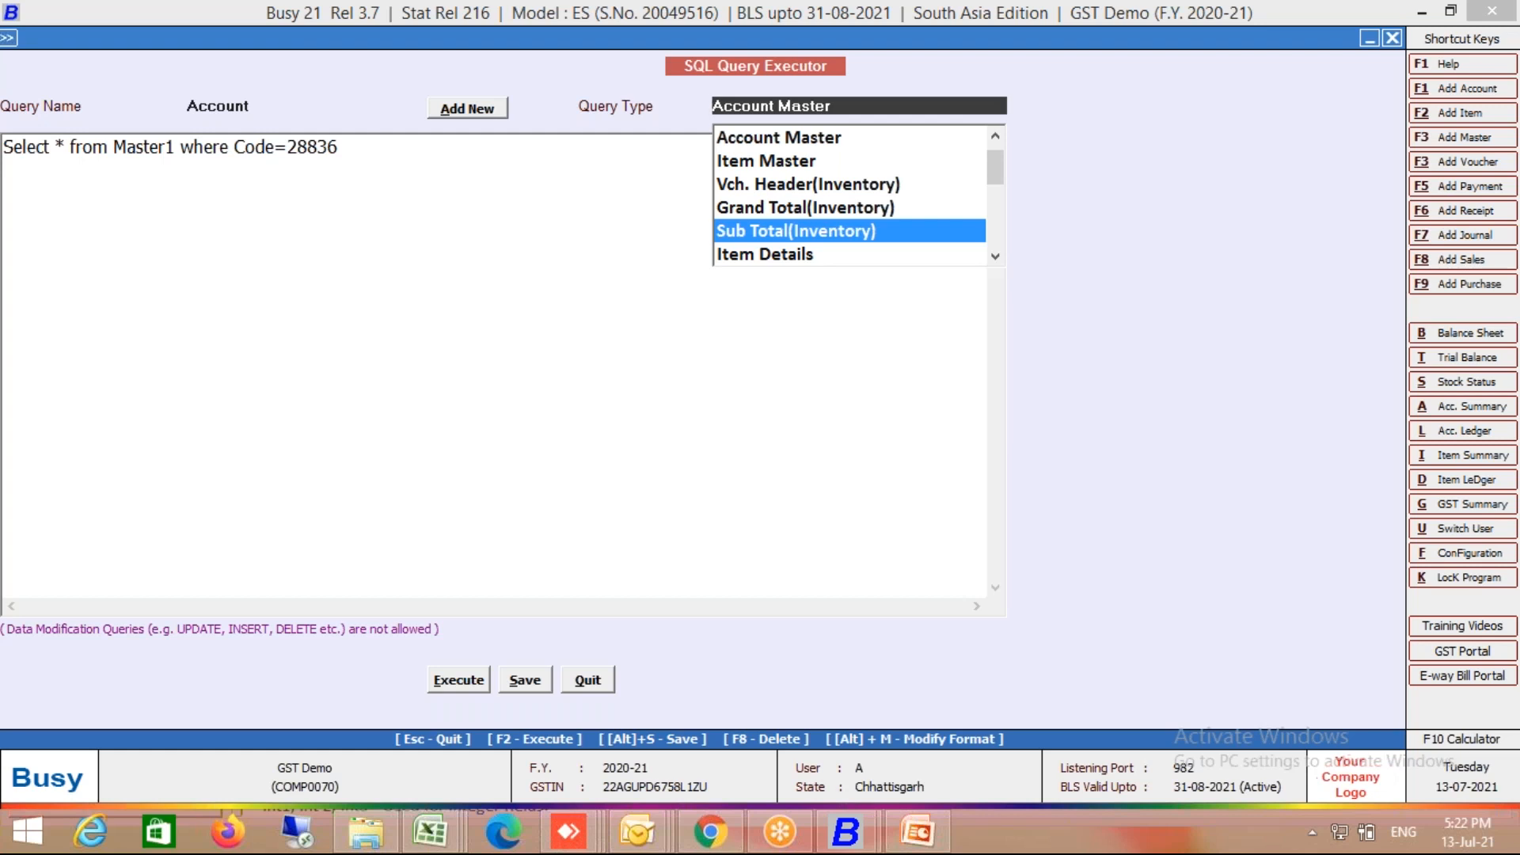
pyautogui.press('Up')
pyautogui.press('Up')
pyautogui.press('Up')
pyautogui.press('Up')
pyautogui.press('Up')
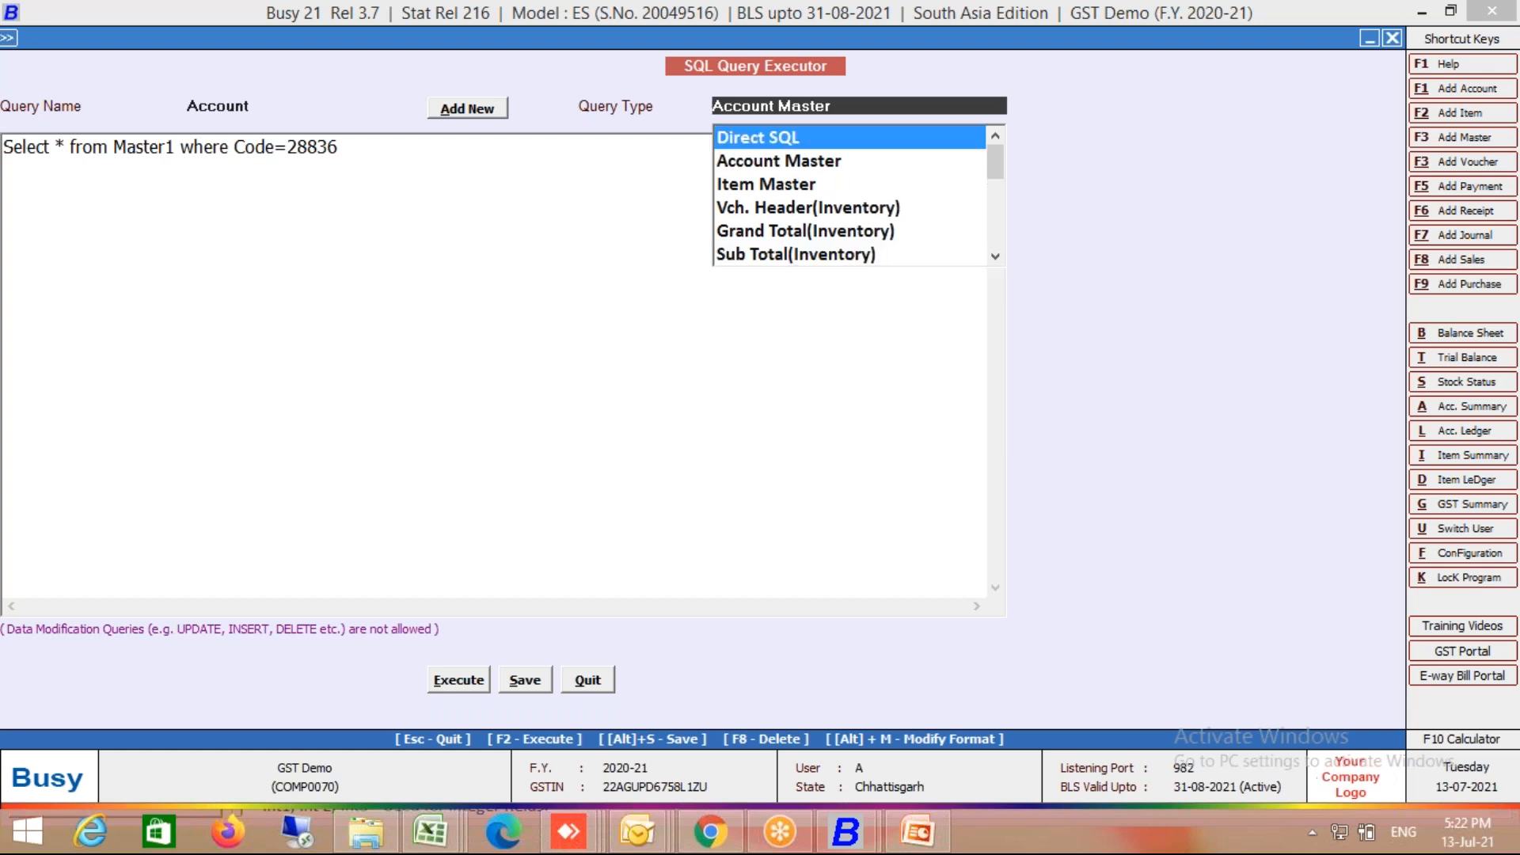
pyautogui.press('Return')
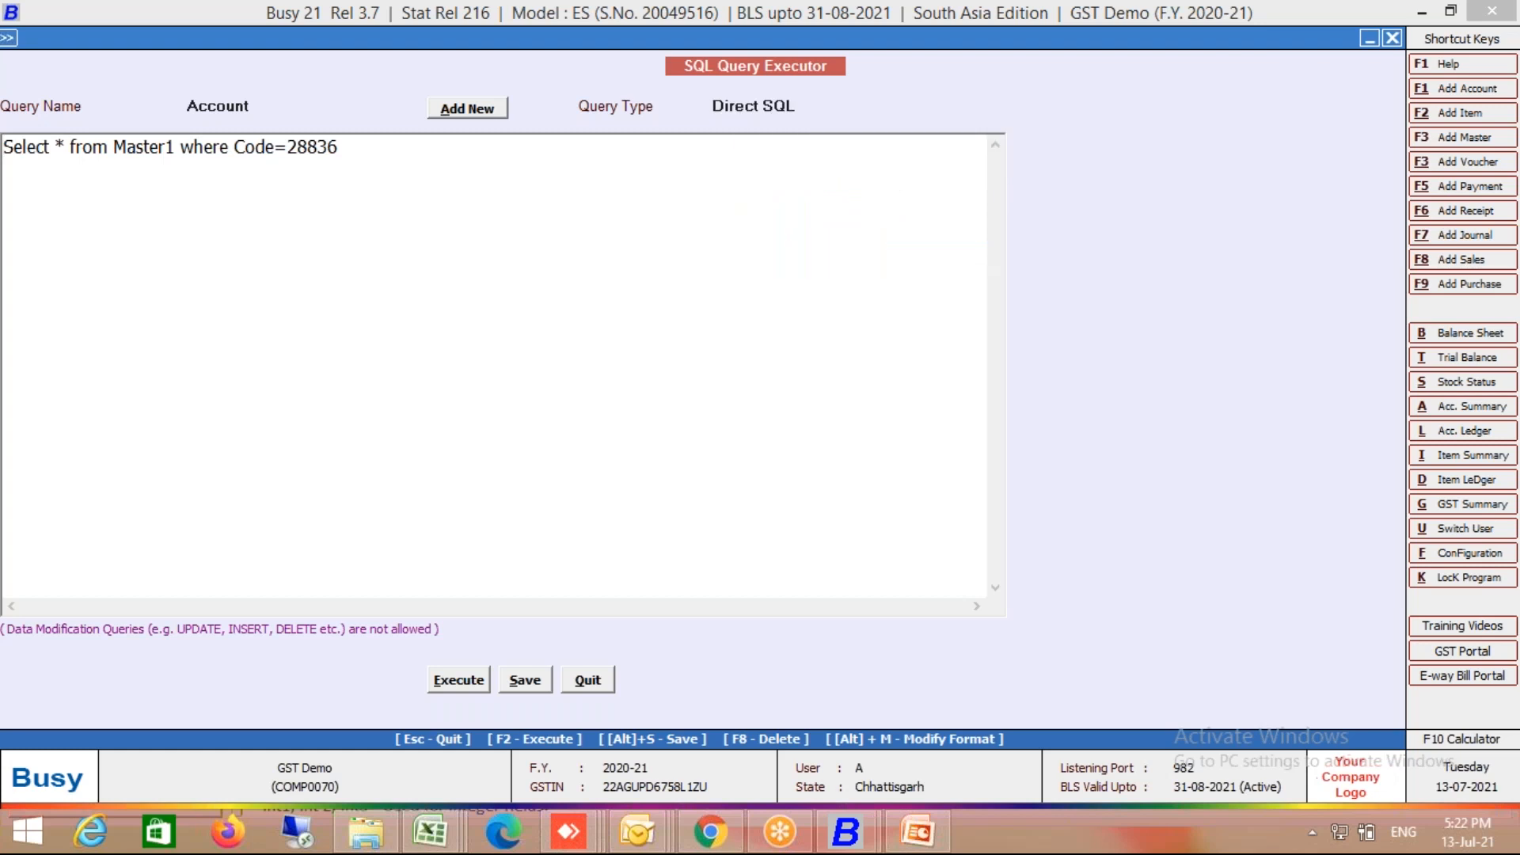
# Step: Clear the old Account query text, type 'Select', and accept ItemDesc as the table name
pyautogui.click(413, 157)
pyautogui.hotkey('ctrl', 'a')
pyautogui.press('Delete')
pyautogui.write('Select')
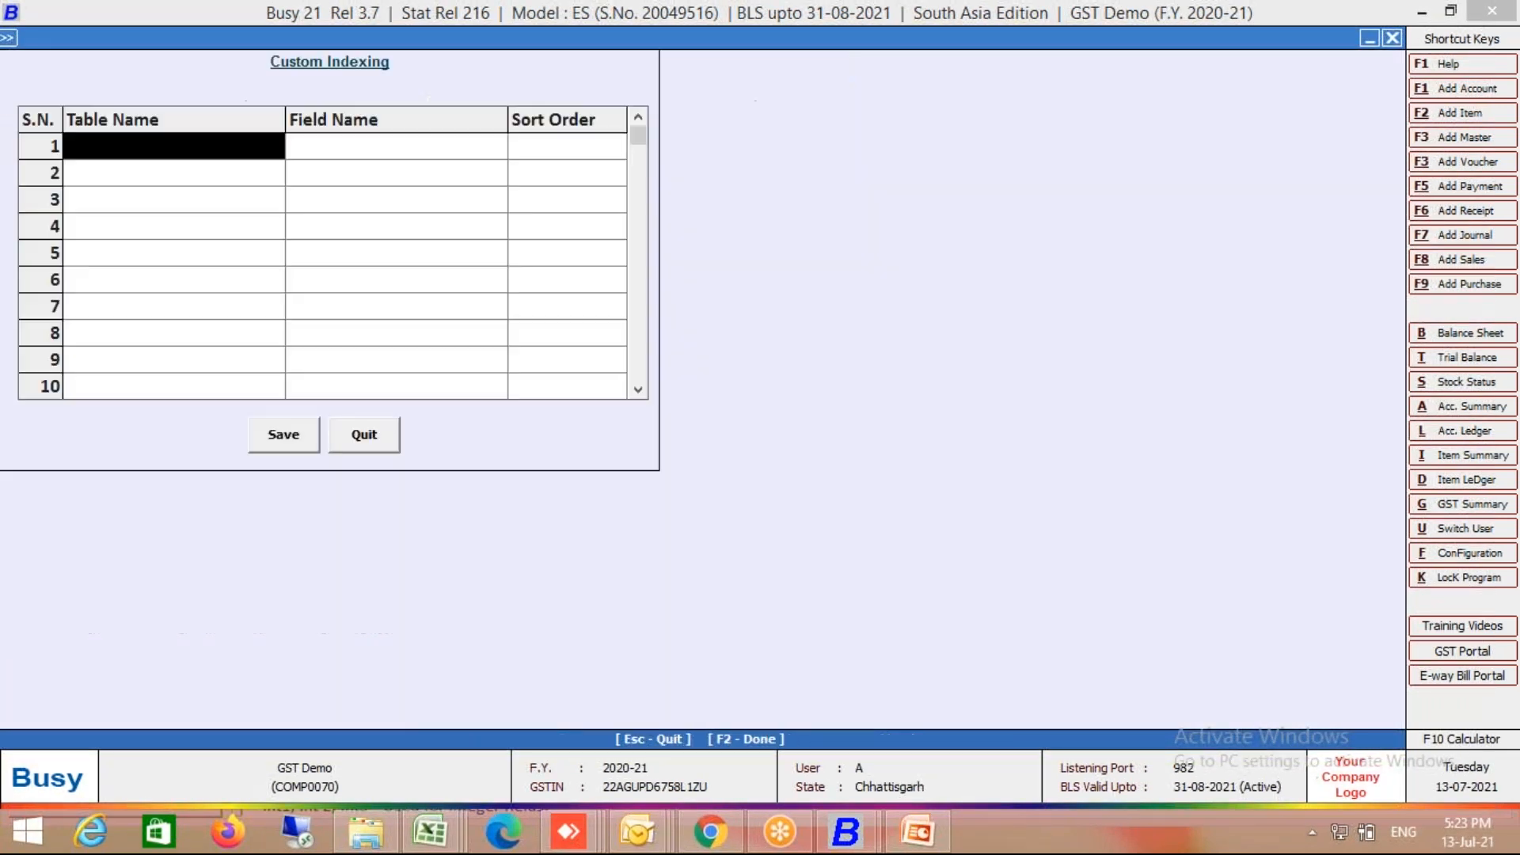
pyautogui.write('ite')
pyautogui.press('Return')
# Step: Exit Custom Indexing and reload the saved Account query in the executor
pyautogui.hotkey('shift', 'Tab')
pyautogui.press('BackSpace')
pyautogui.press('Escape')
pyautogui.press('Escape')
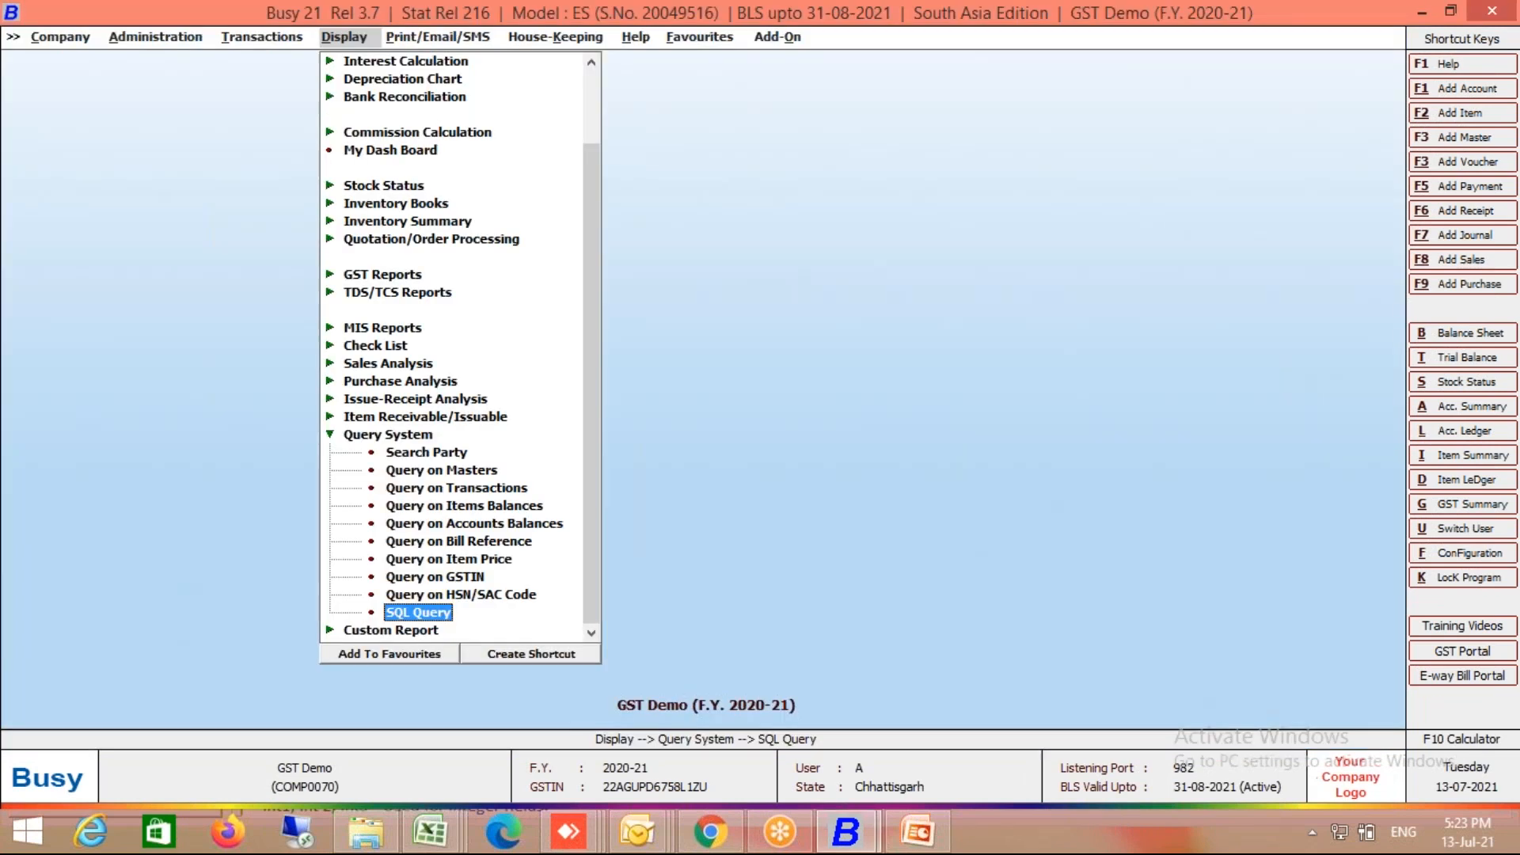
pyautogui.press('Return')
pyautogui.press('Down')
pyautogui.press('Down')
pyautogui.press('Return')
pyautogui.press('Return')
# Step: Replace the Account query text with 'Select * from ItemDesc'
pyautogui.click(442, 140)
pyautogui.press('BackSpace')
pyautogui.press('BackSpace')
pyautogui.press('BackSpace')
pyautogui.press('BackSpace')
pyautogui.press('BackSpace')
pyautogui.press('BackSpace')
pyautogui.press('BackSpace')
pyautogui.press('BackSpace')
pyautogui.press('BackSpace')
pyautogui.press('BackSpace')
pyautogui.press('BackSpace')
pyautogui.press('BackSpace')
pyautogui.press('BackSpace')
pyautogui.press('BackSpace')
pyautogui.press('BackSpace')
pyautogui.press('BackSpace')
pyautogui.press('BackSpace')
pyautogui.press('BackSpace')
pyautogui.press('BackSpace')
pyautogui.press('BackSpace')
pyautogui.press('BackSpace')
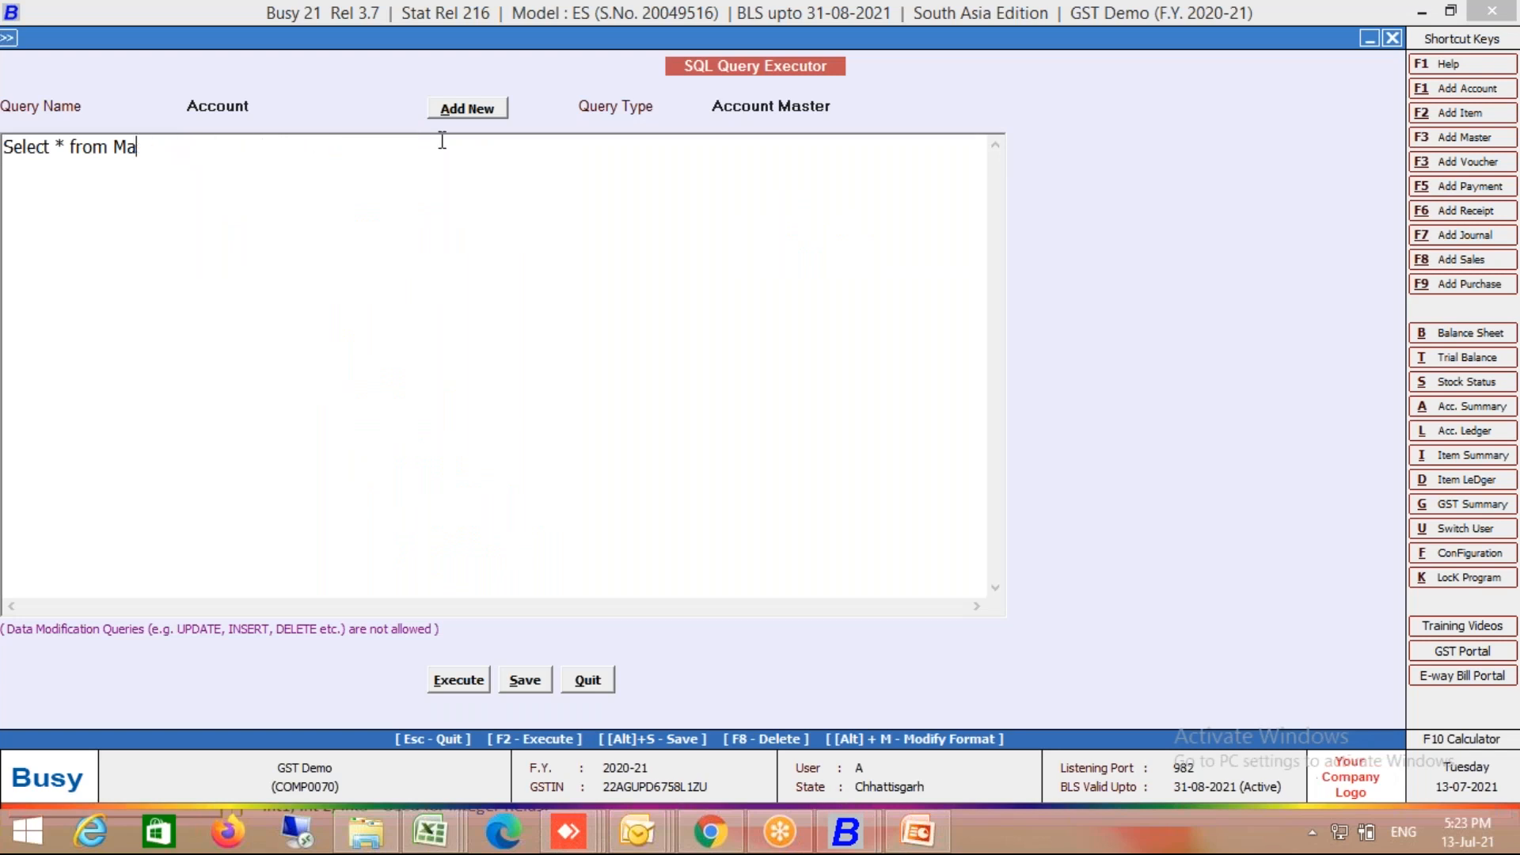
pyautogui.press('BackSpace')
pyautogui.press('BackSpace')
pyautogui.press('BackSpace')
pyautogui.write('* from ItemDesc')
# Step: Save the query, run it, abort the run, and return to the editor
pyautogui.hotkey('alt', 's')
pyautogui.press('Return')
pyautogui.press('F2')
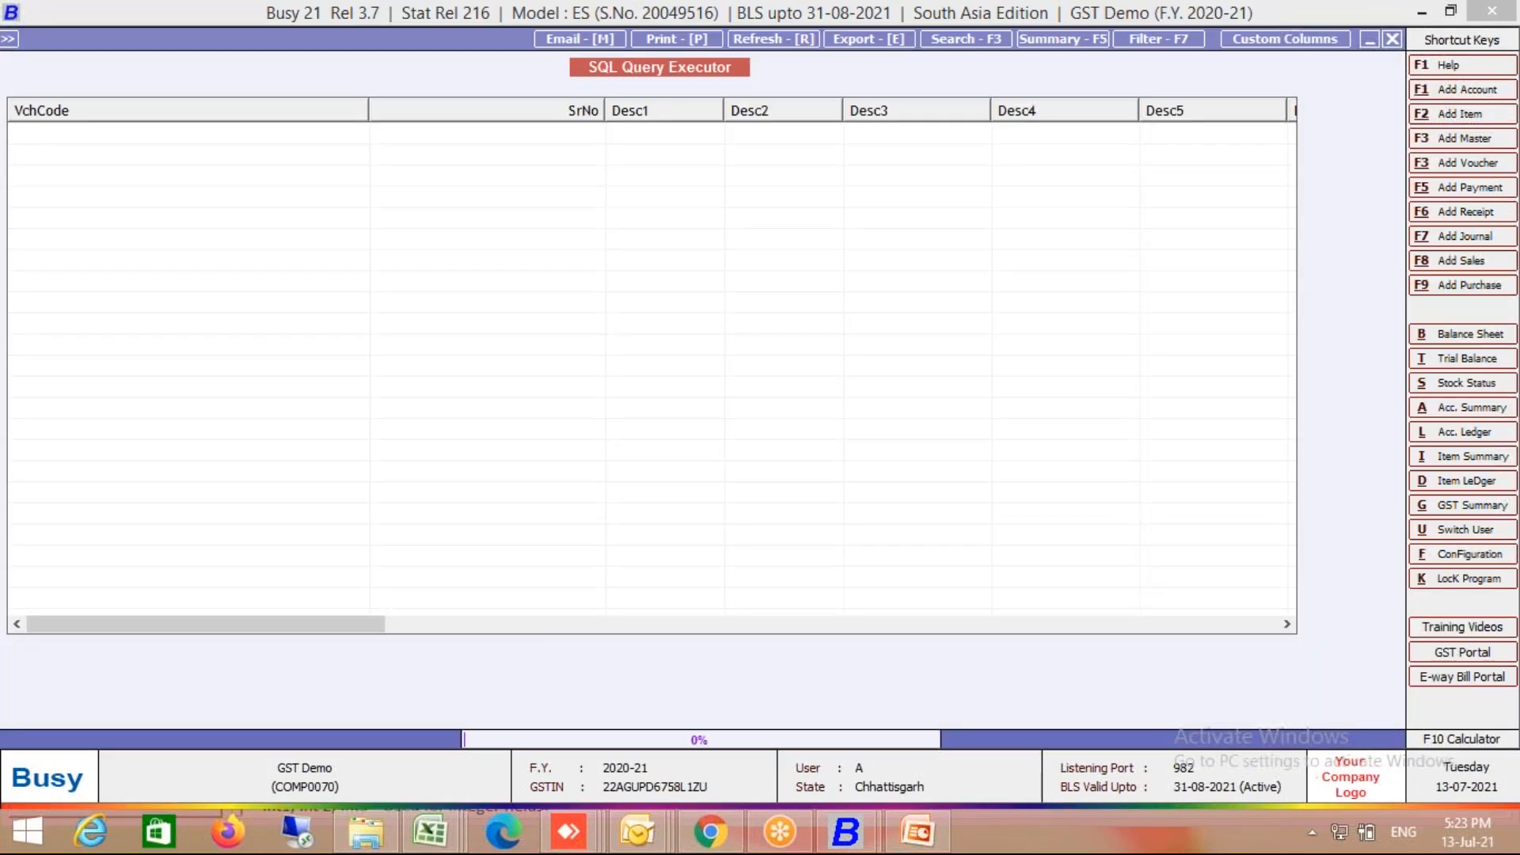
pyautogui.press('Escape')
pyautogui.press('Left')
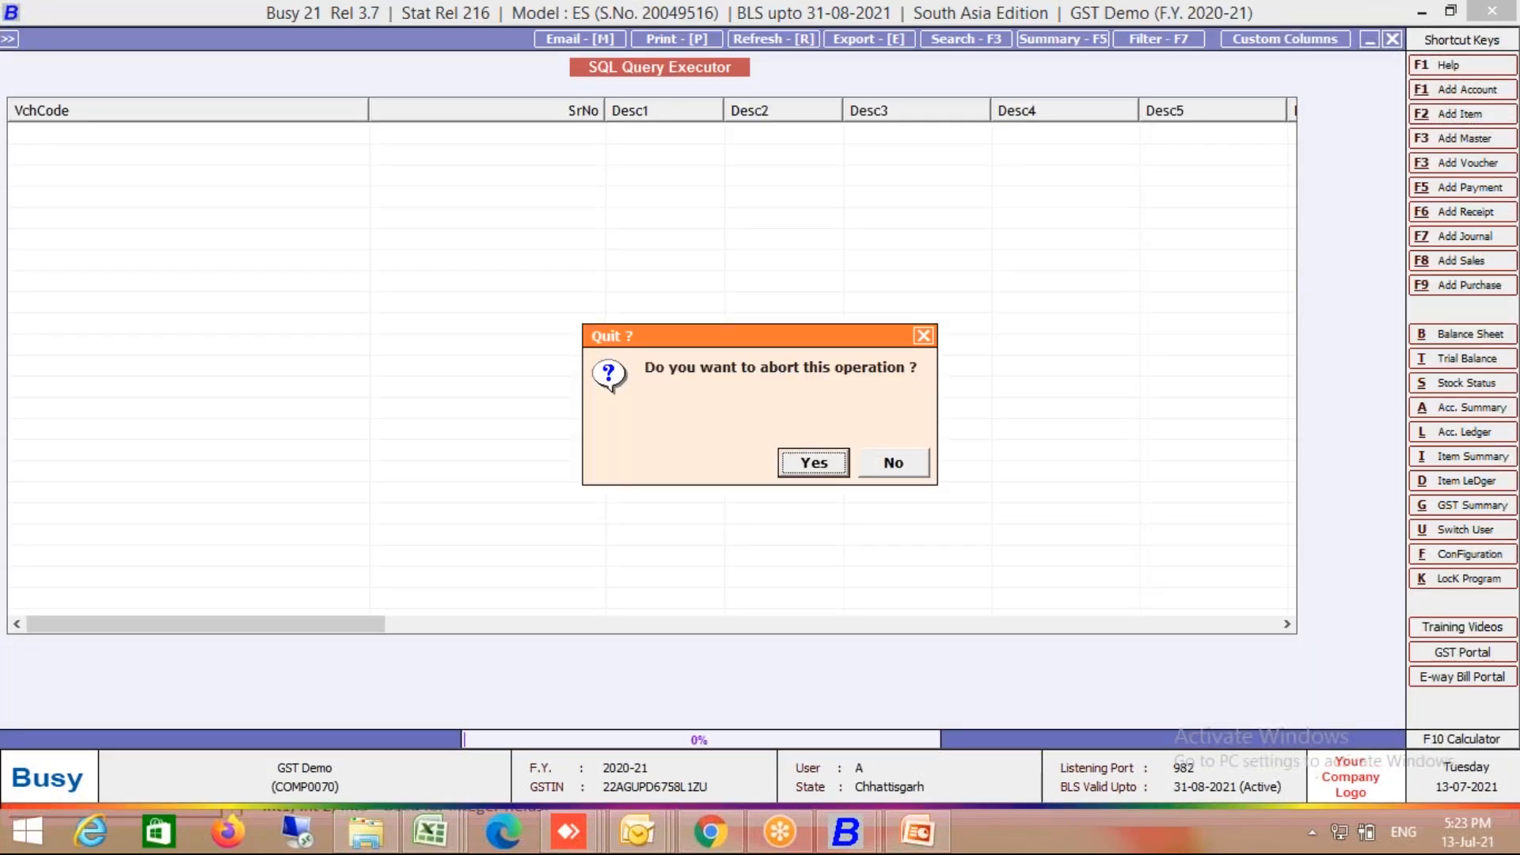
pyautogui.press('Return')
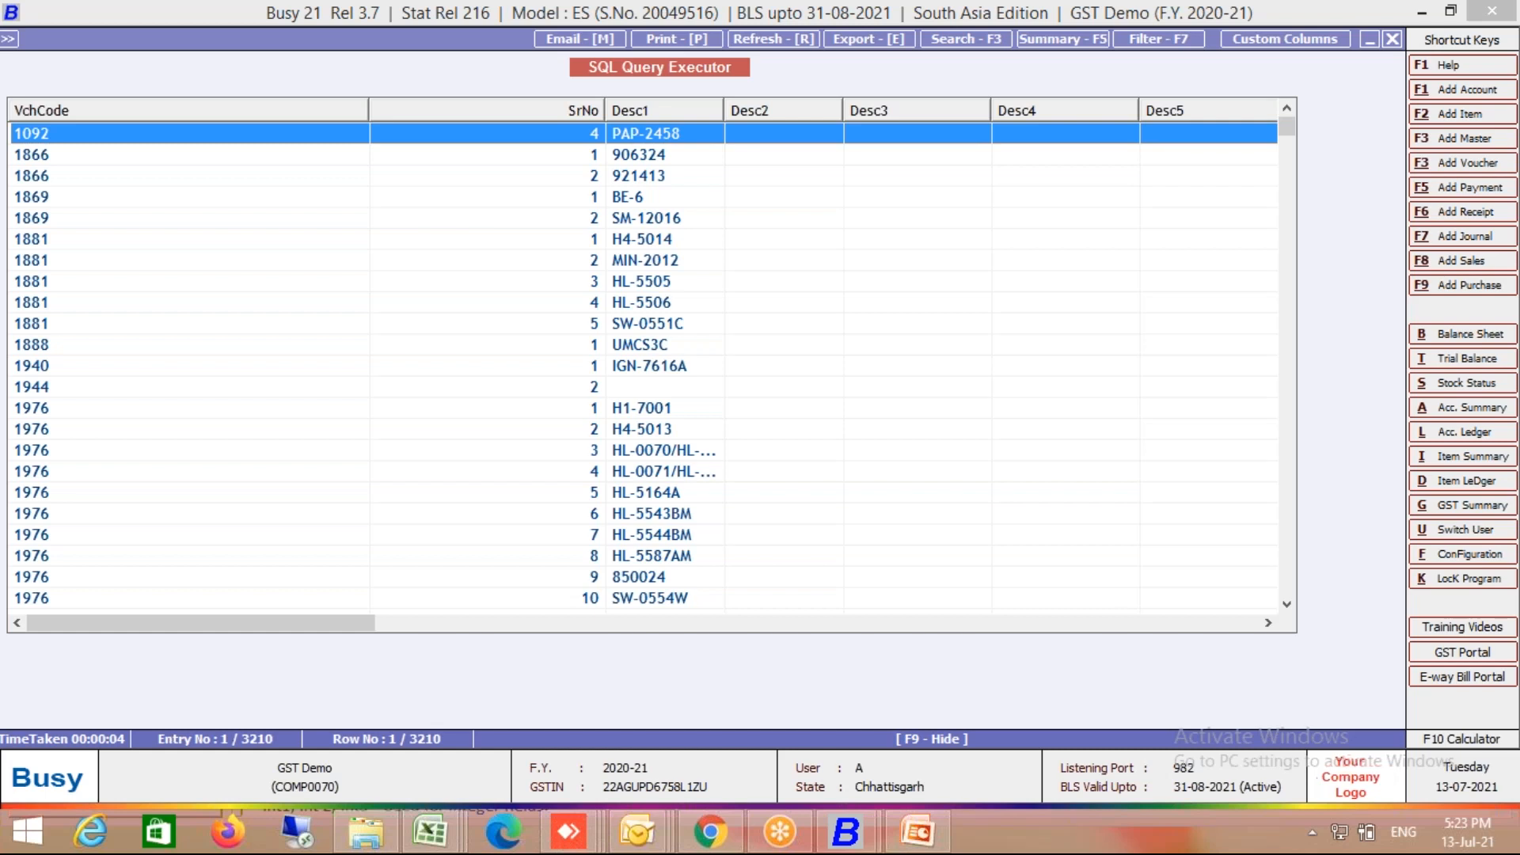
pyautogui.press('Escape')
pyautogui.press('Left')
pyautogui.press('Left')
pyautogui.press('Left')
pyautogui.press('Left')
pyautogui.press('Left')
pyautogui.press('Left')
pyautogui.press('Left')
pyautogui.press('Left')
pyautogui.press('Left')
pyautogui.press('Left')
pyautogui.press('Left')
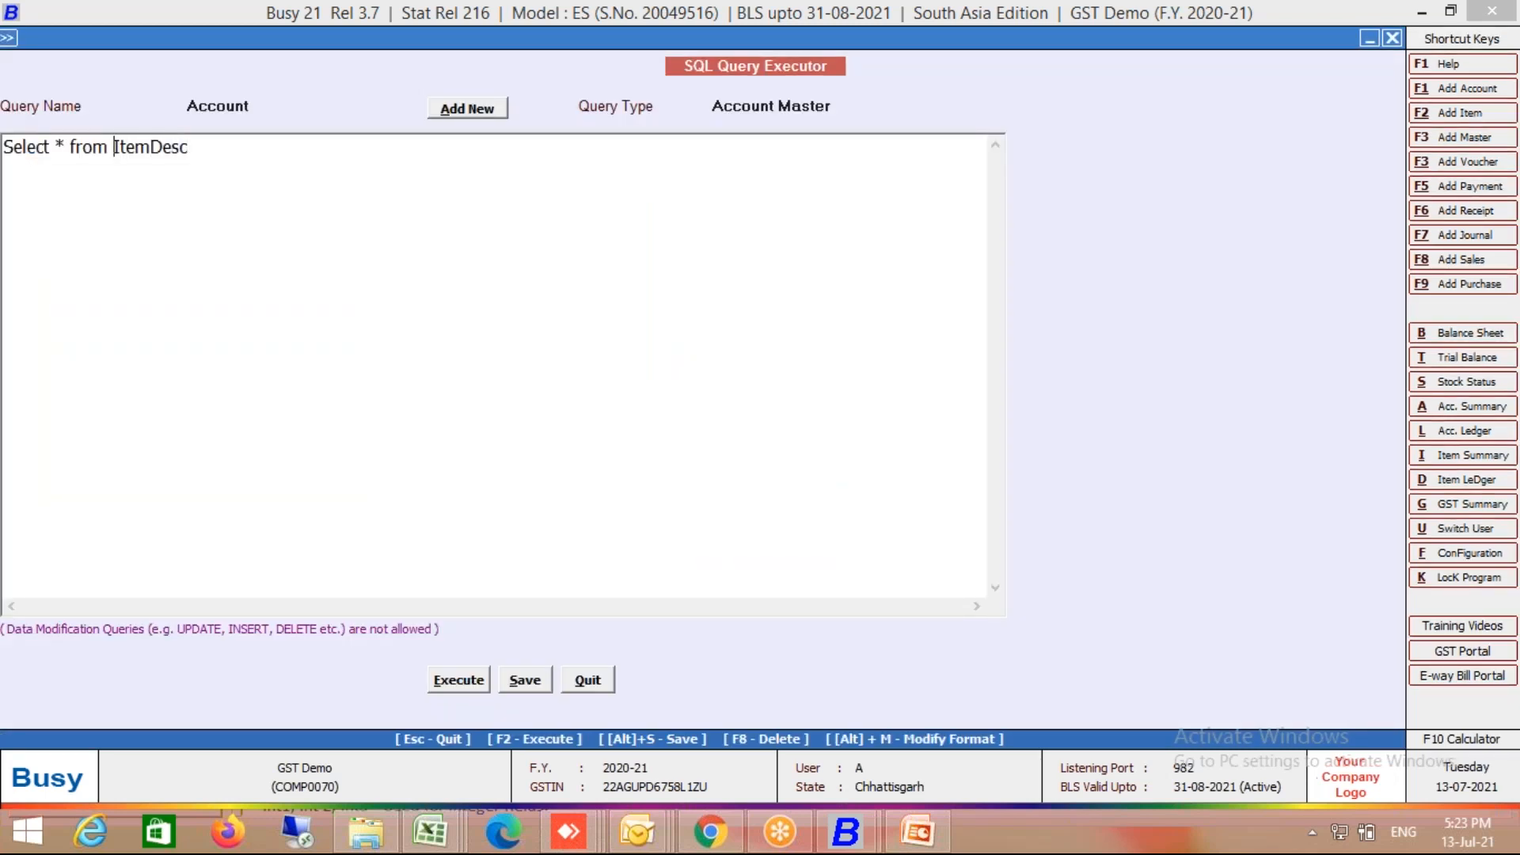
pyautogui.write('sum(De')
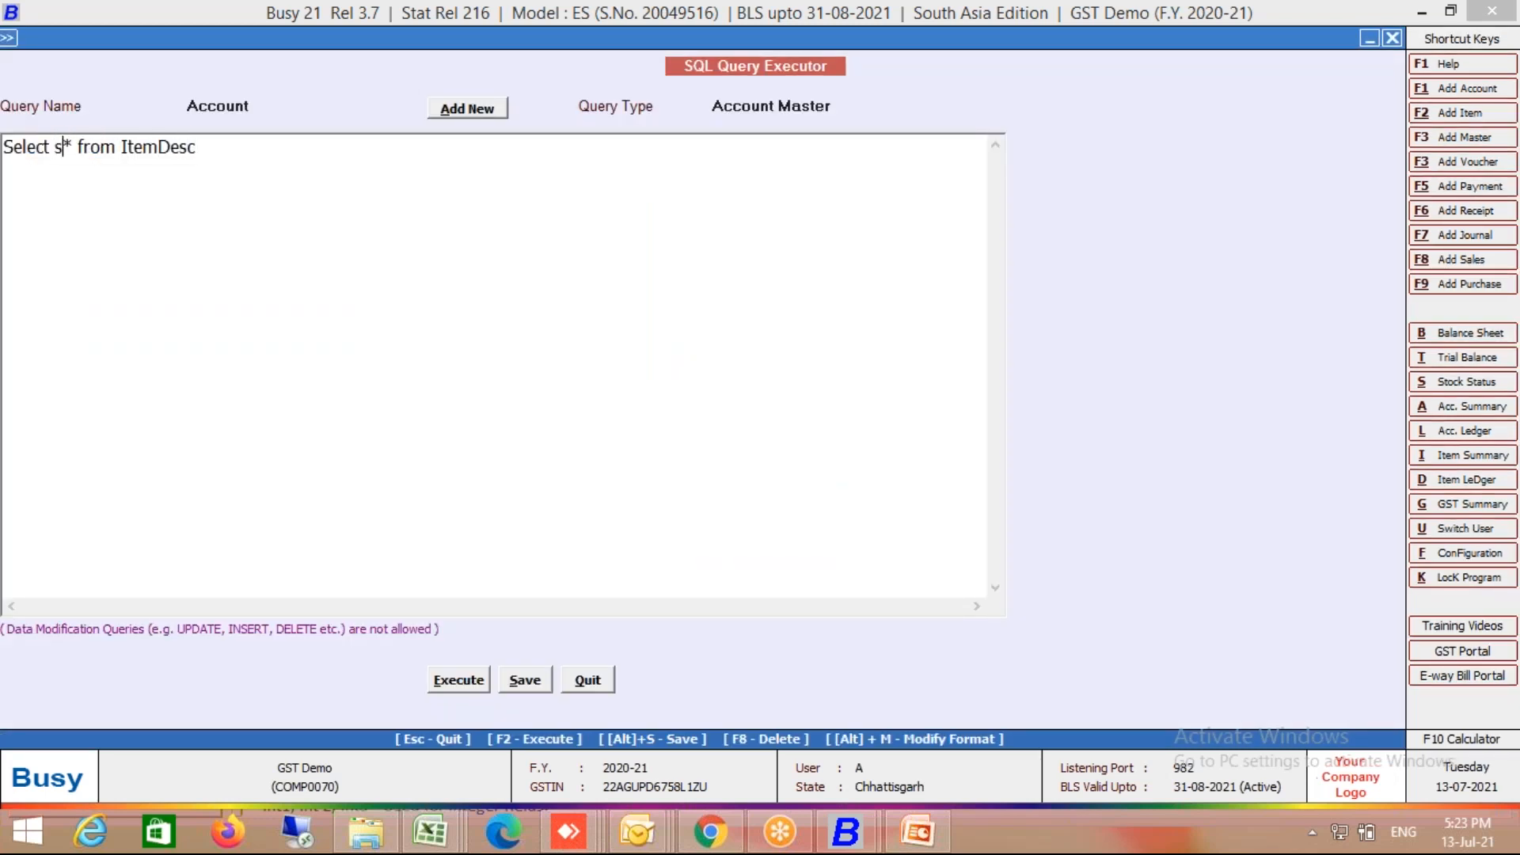
pyautogui.write('sc')
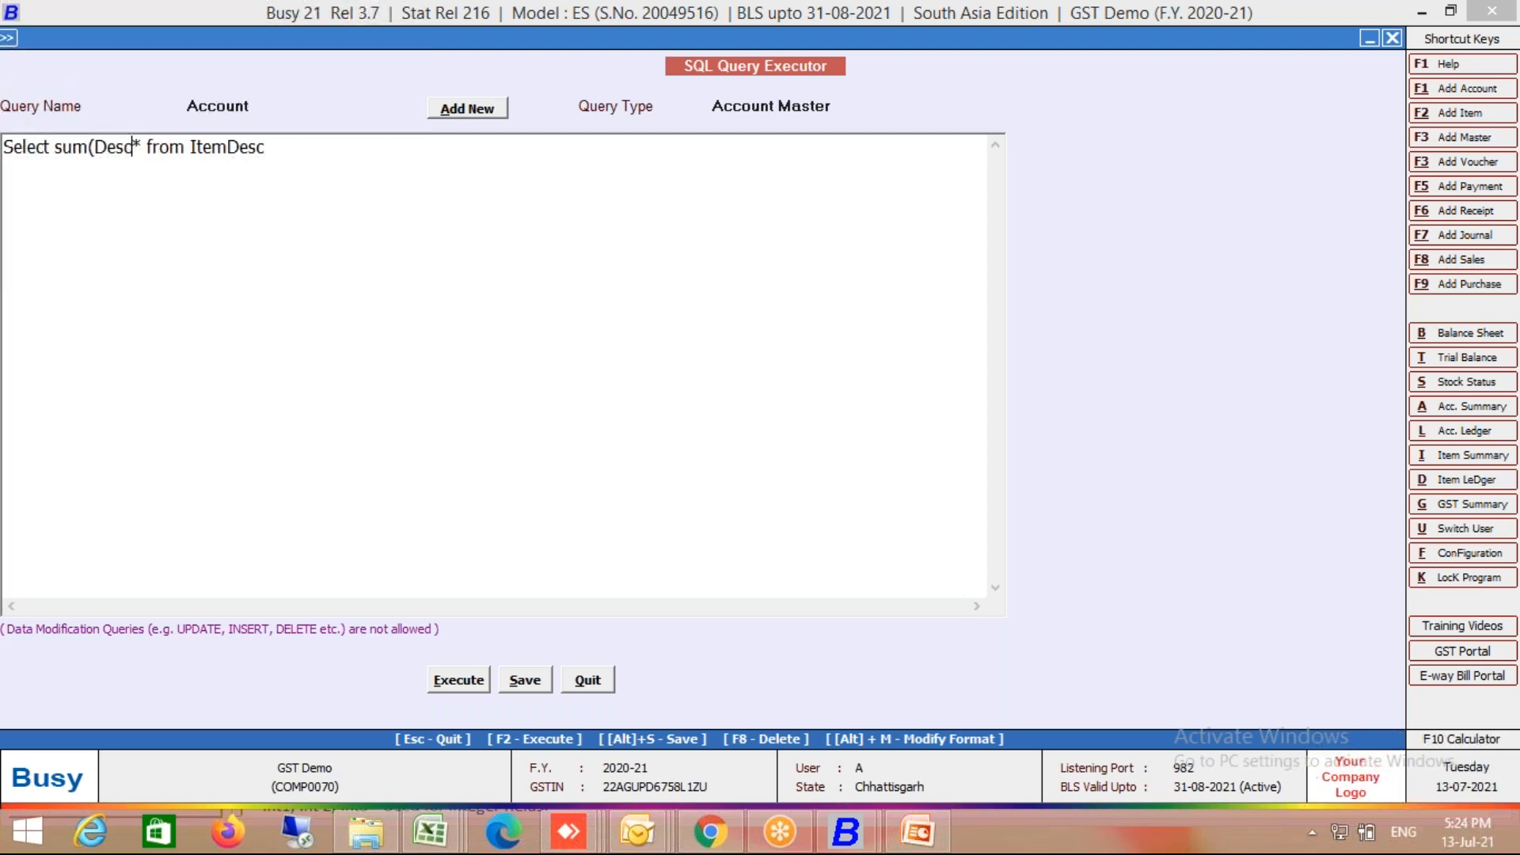
pyautogui.write('1)')
pyautogui.press('Delete')
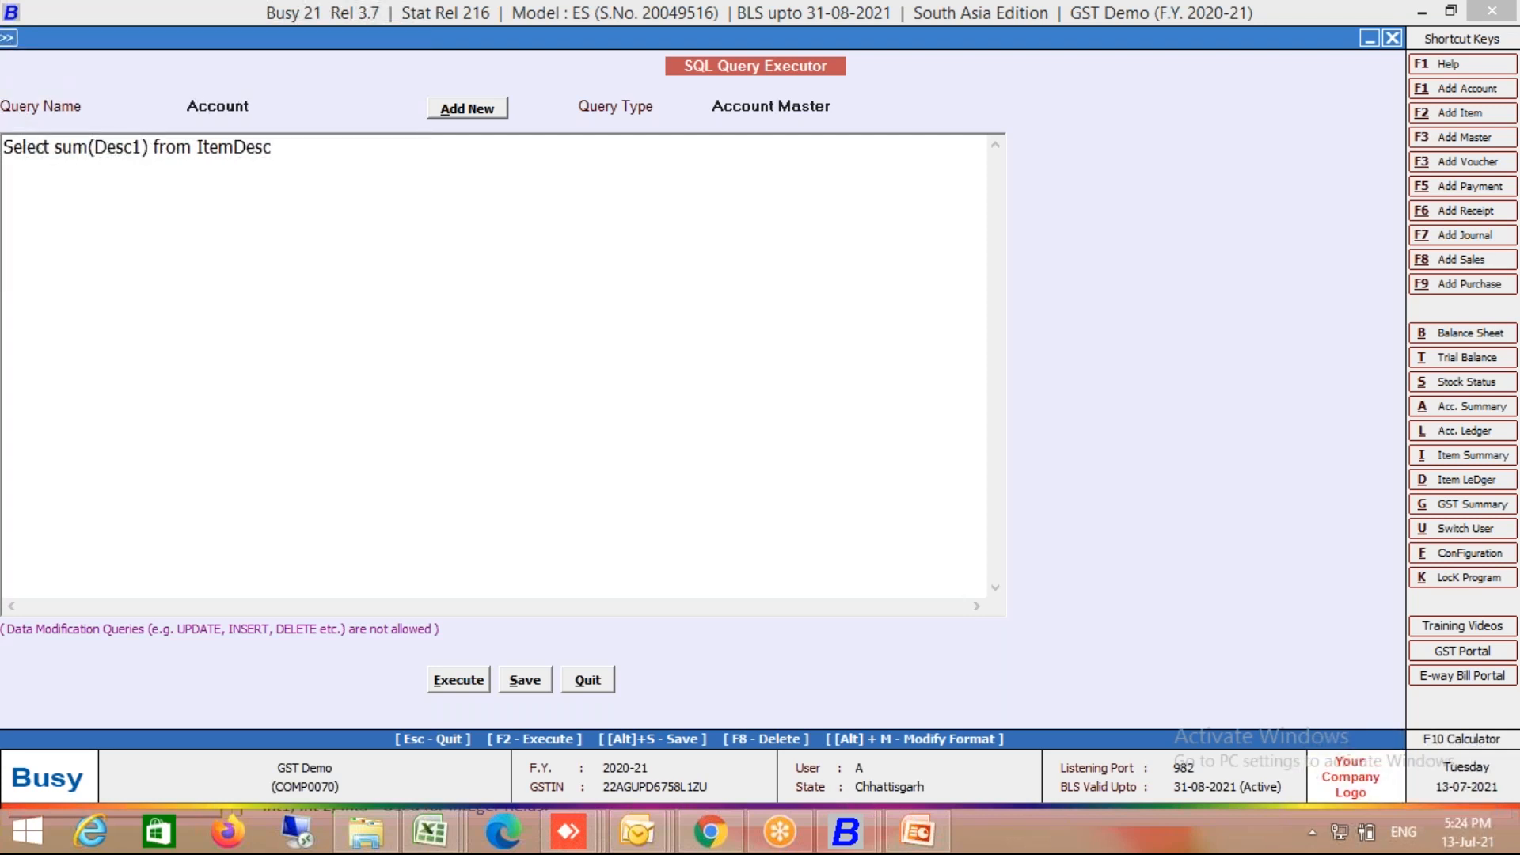
pyautogui.press('End')
pyautogui.write('Where VchCode')
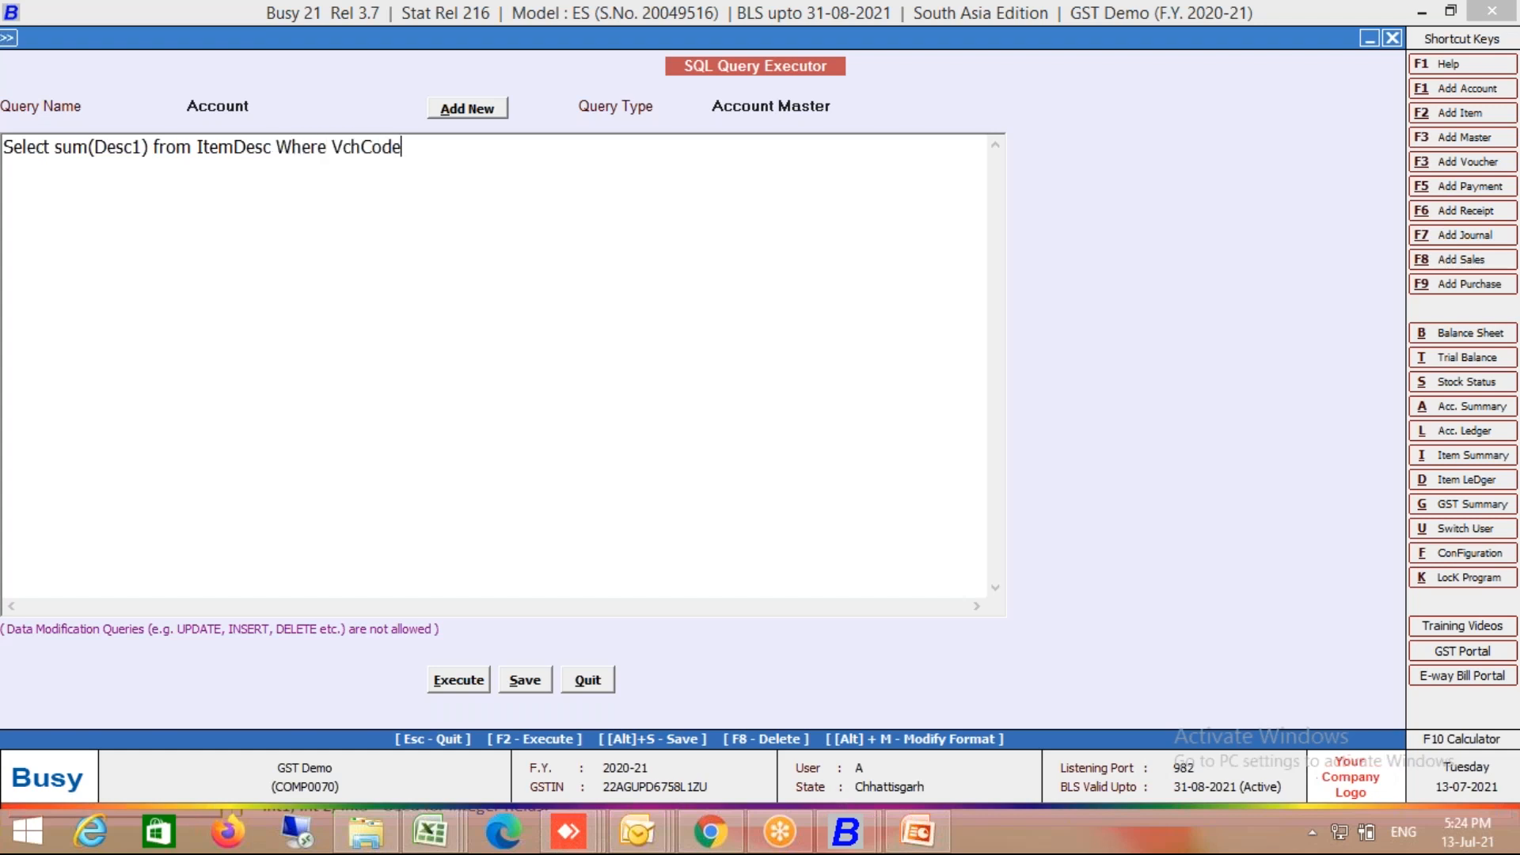
pyautogui.write('=@VchCOde')
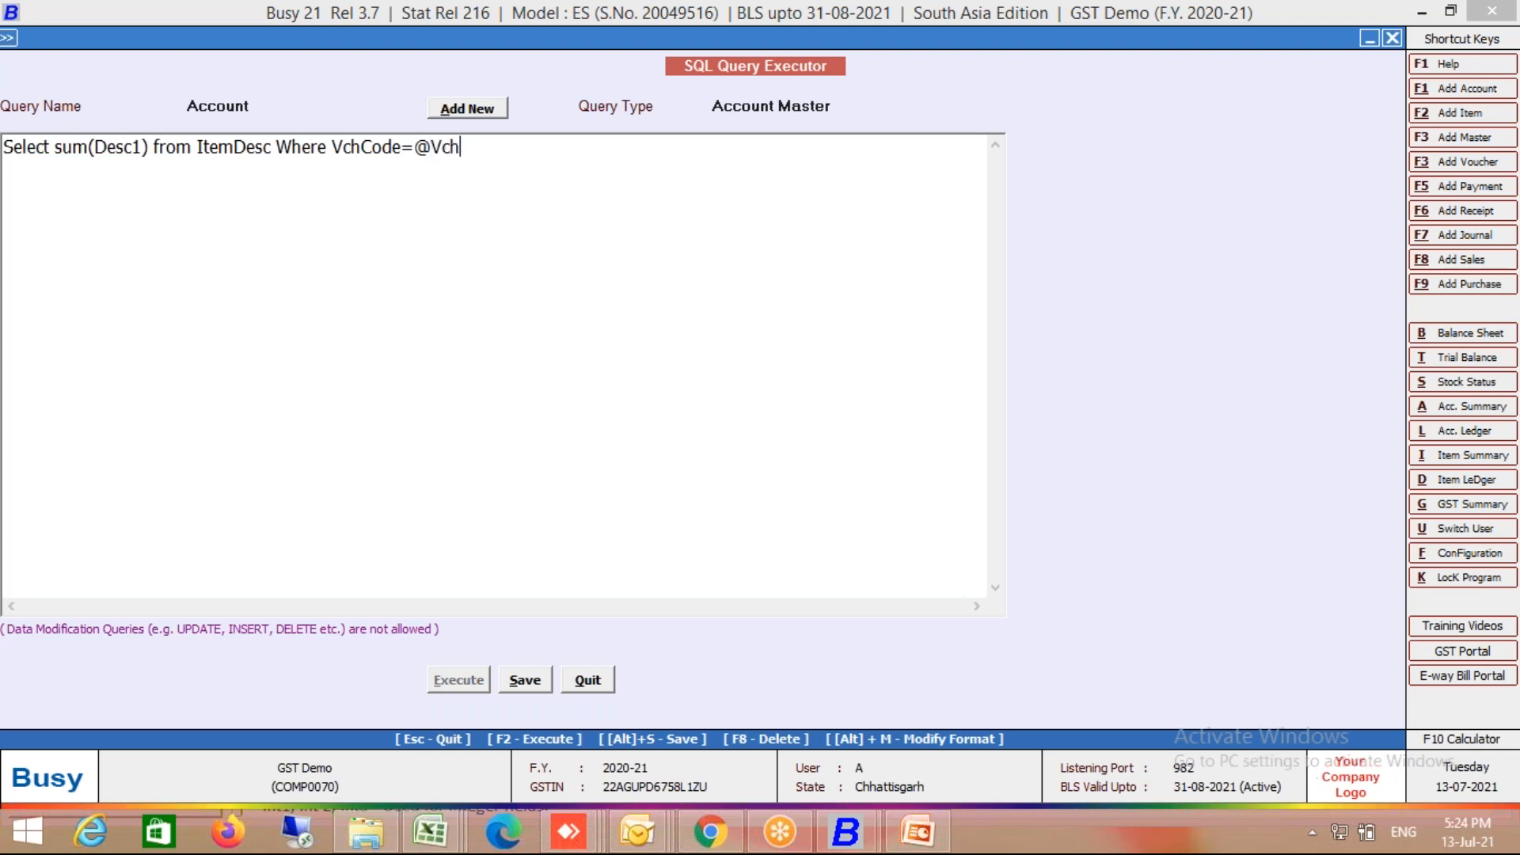
pyautogui.press('BackSpace')
pyautogui.press('BackSpace')
pyautogui.press('BackSpace')
pyautogui.write('ocd@')
pyautogui.click(825, 107)
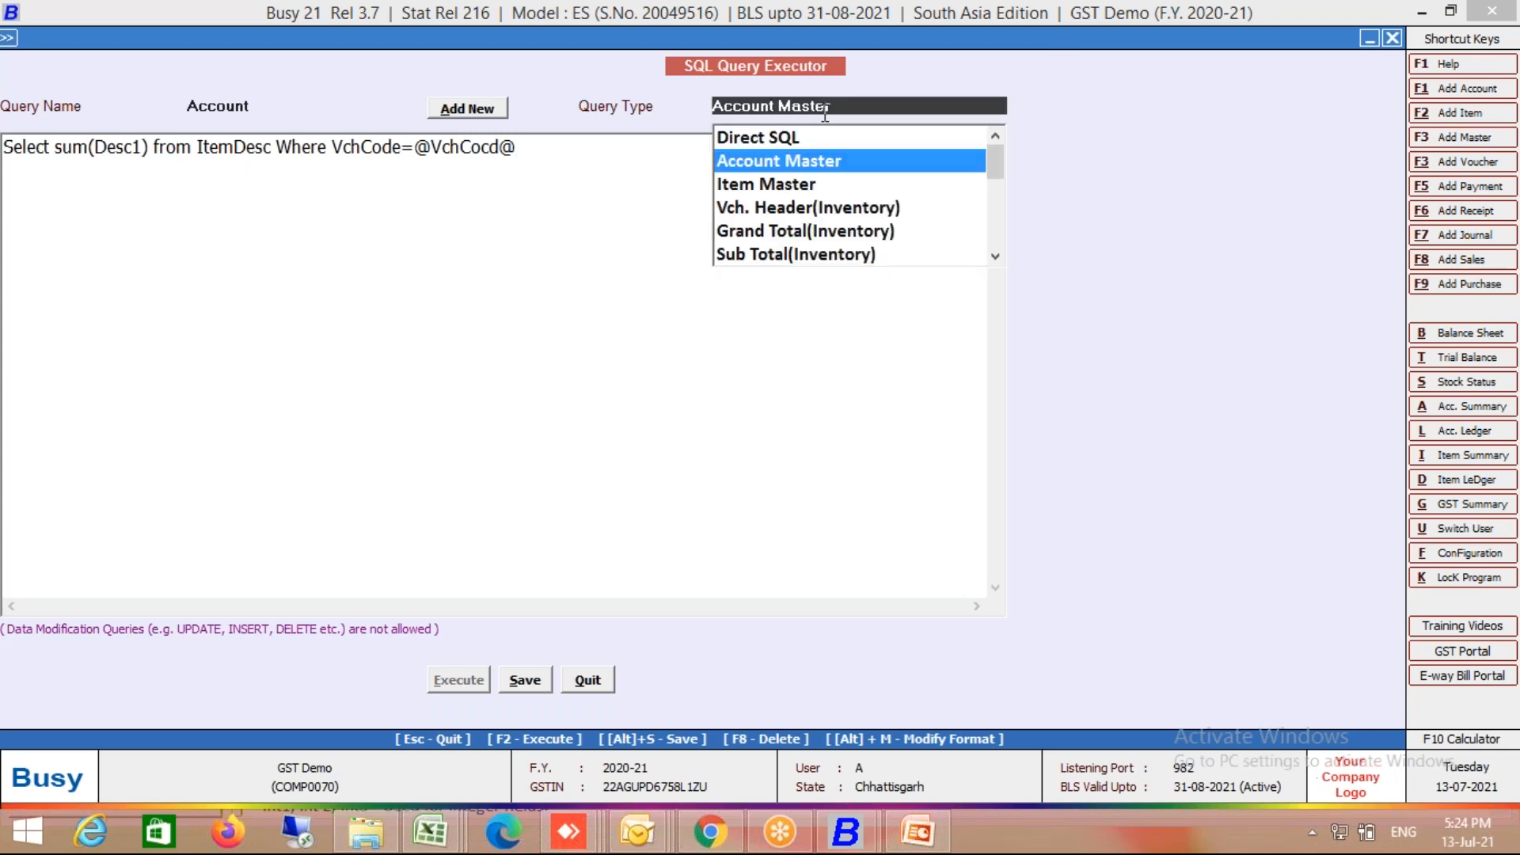
# Step: Set the Account query type to Vch. Header(Inventory)
pyautogui.press('Down')
pyautogui.press('Down')
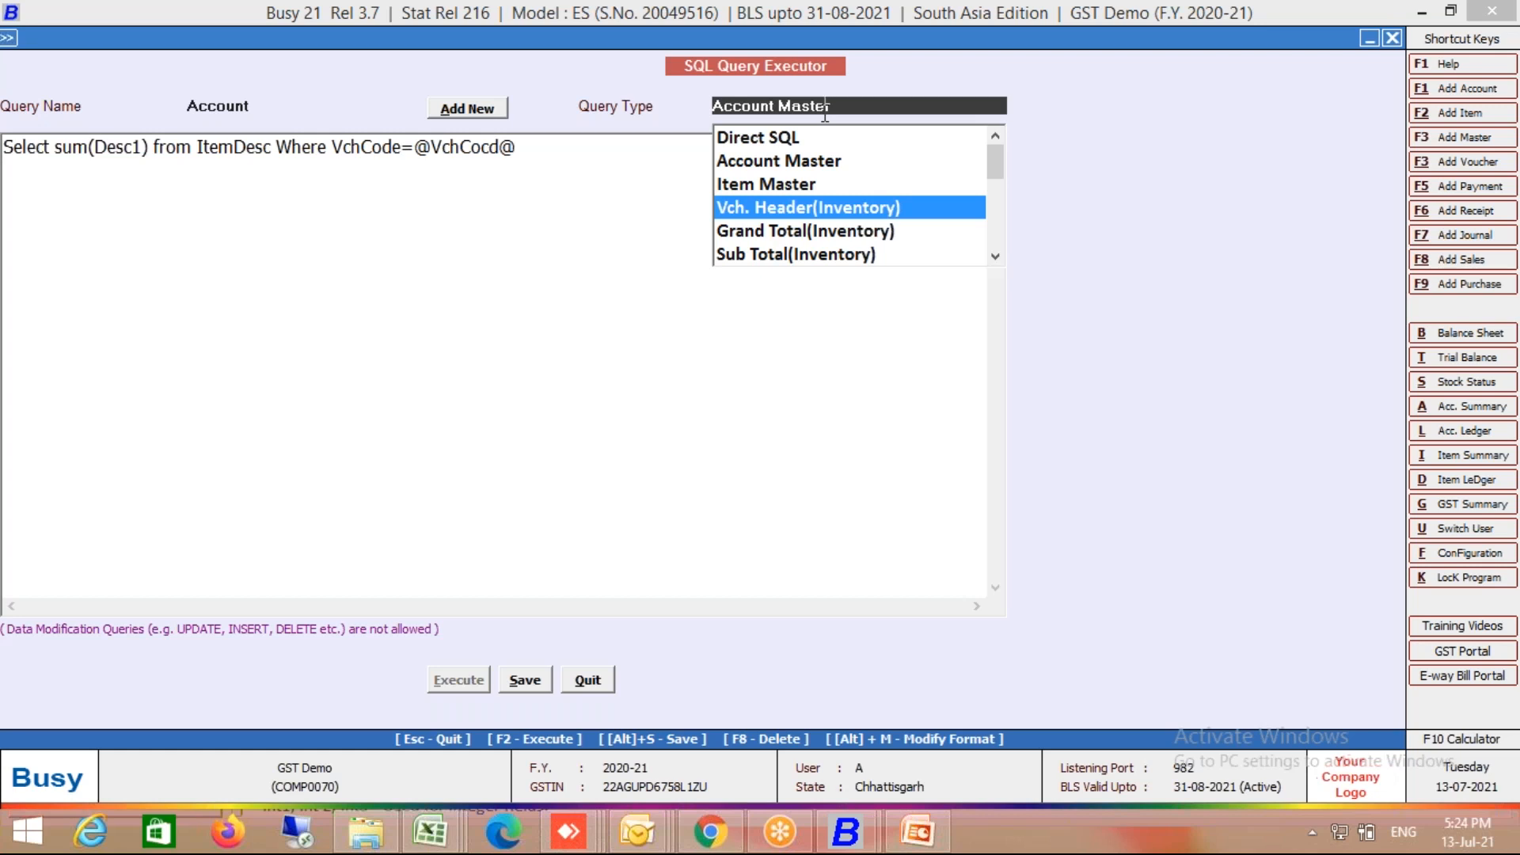
pyautogui.press('Down')
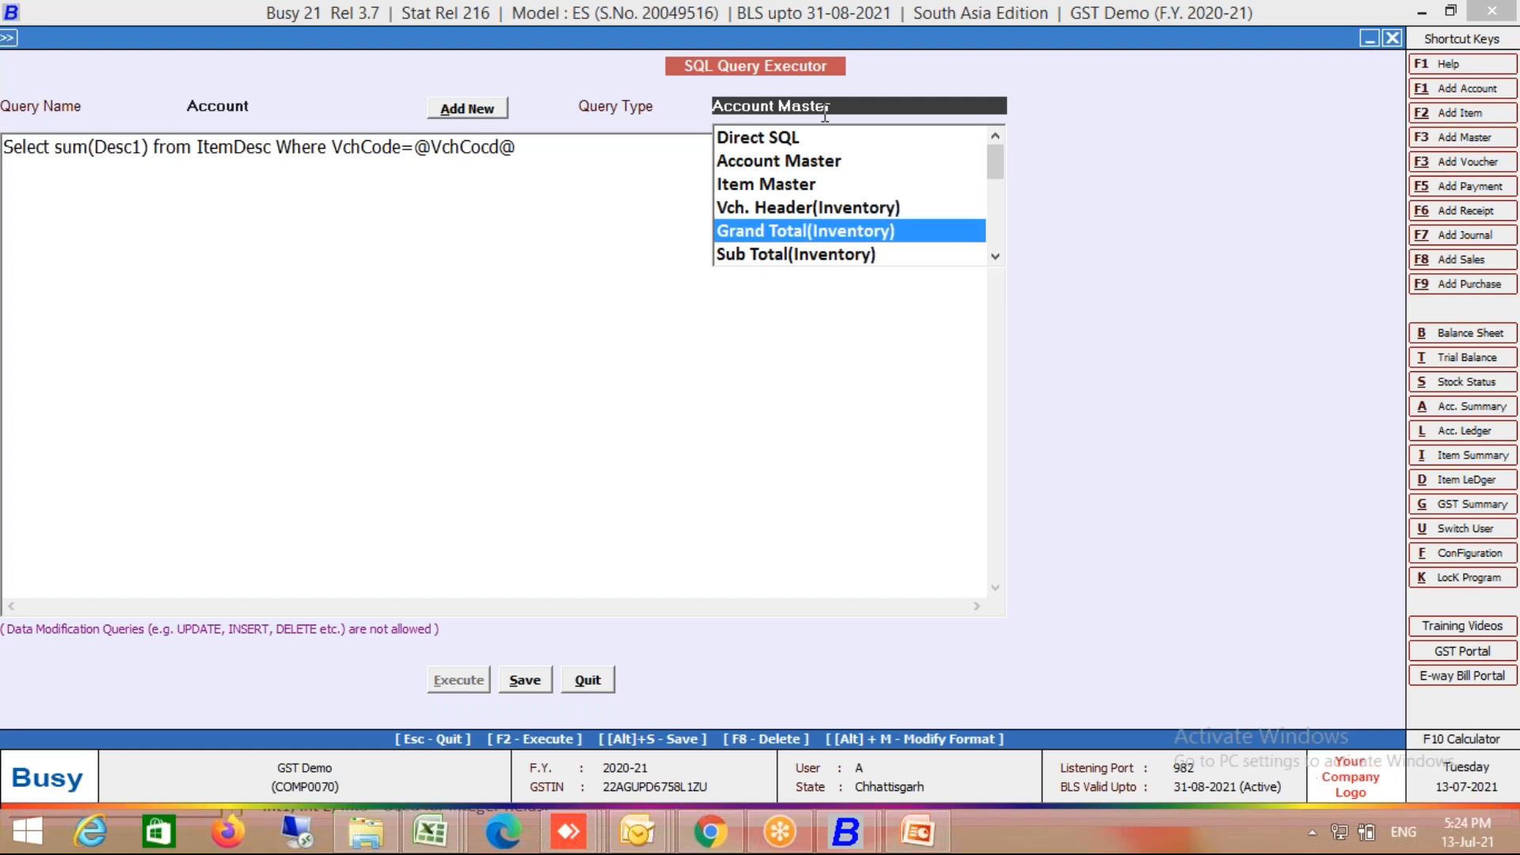
pyautogui.press('Down')
pyautogui.press('Down')
pyautogui.press('Down')
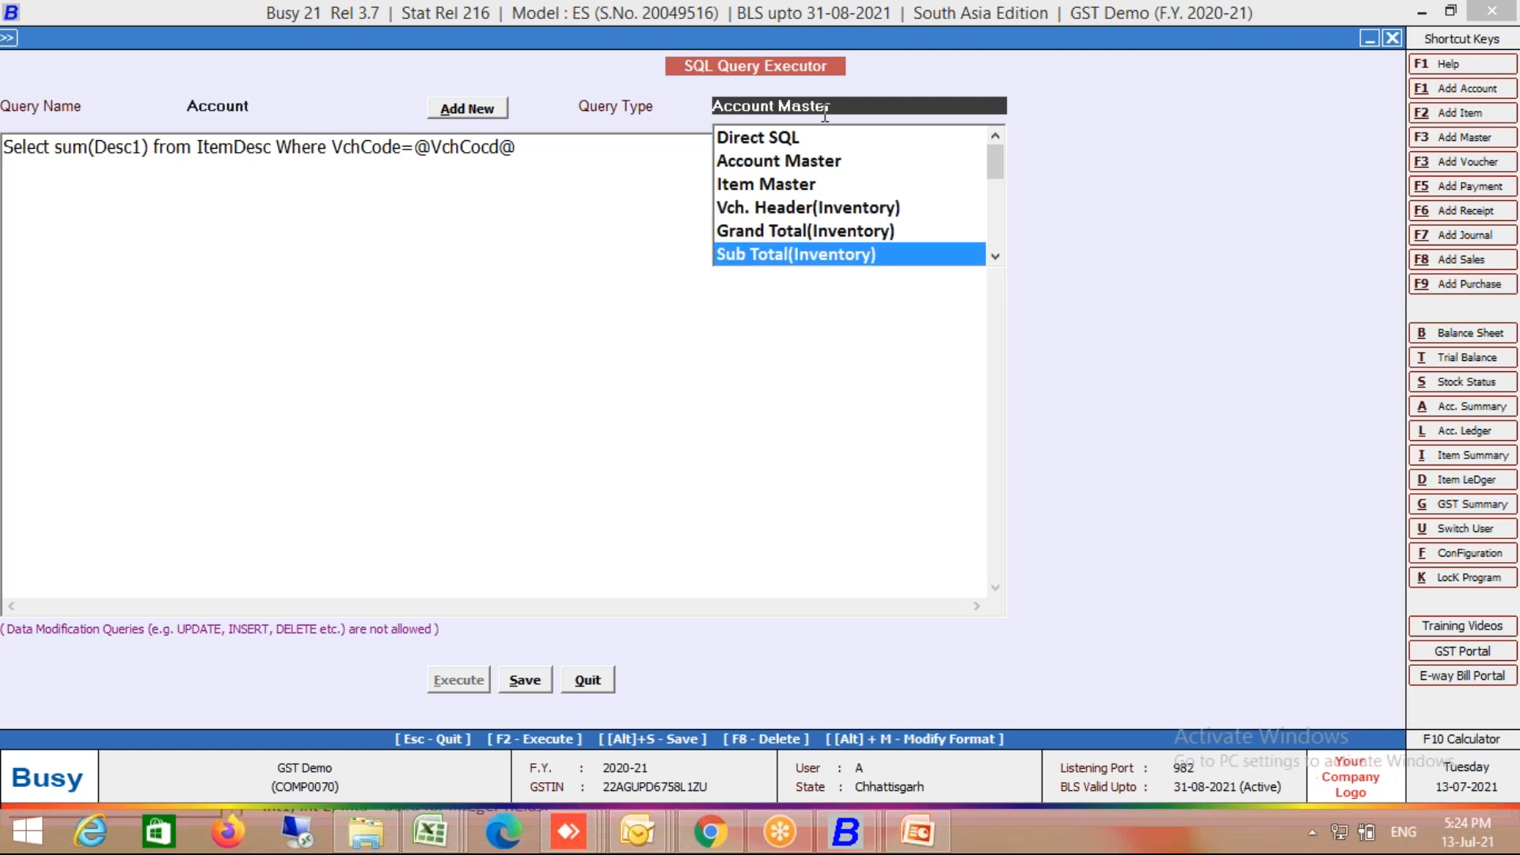
pyautogui.press('Up')
pyautogui.press('Up')
pyautogui.press('Down')
pyautogui.press('Down')
pyautogui.press('Up')
pyautogui.press('Up')
pyautogui.press('Up')
pyautogui.press('Up')
pyautogui.press('Return')
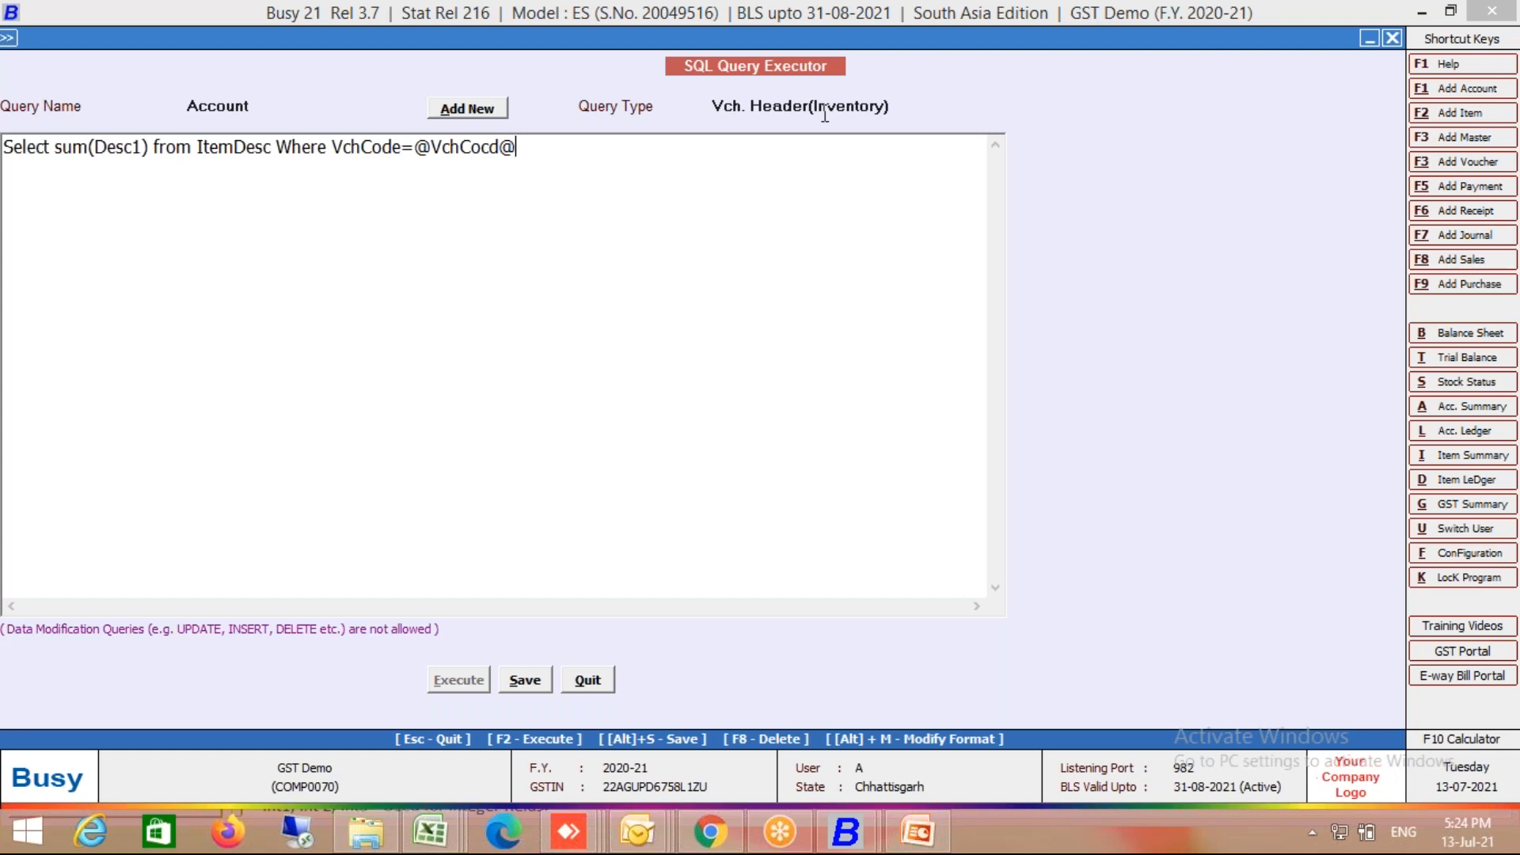
pyautogui.press('Left')
pyautogui.press('Left')
pyautogui.press('BackSpace')
pyautogui.press('Right')
pyautogui.write('e')
pyautogui.click(852, 110)
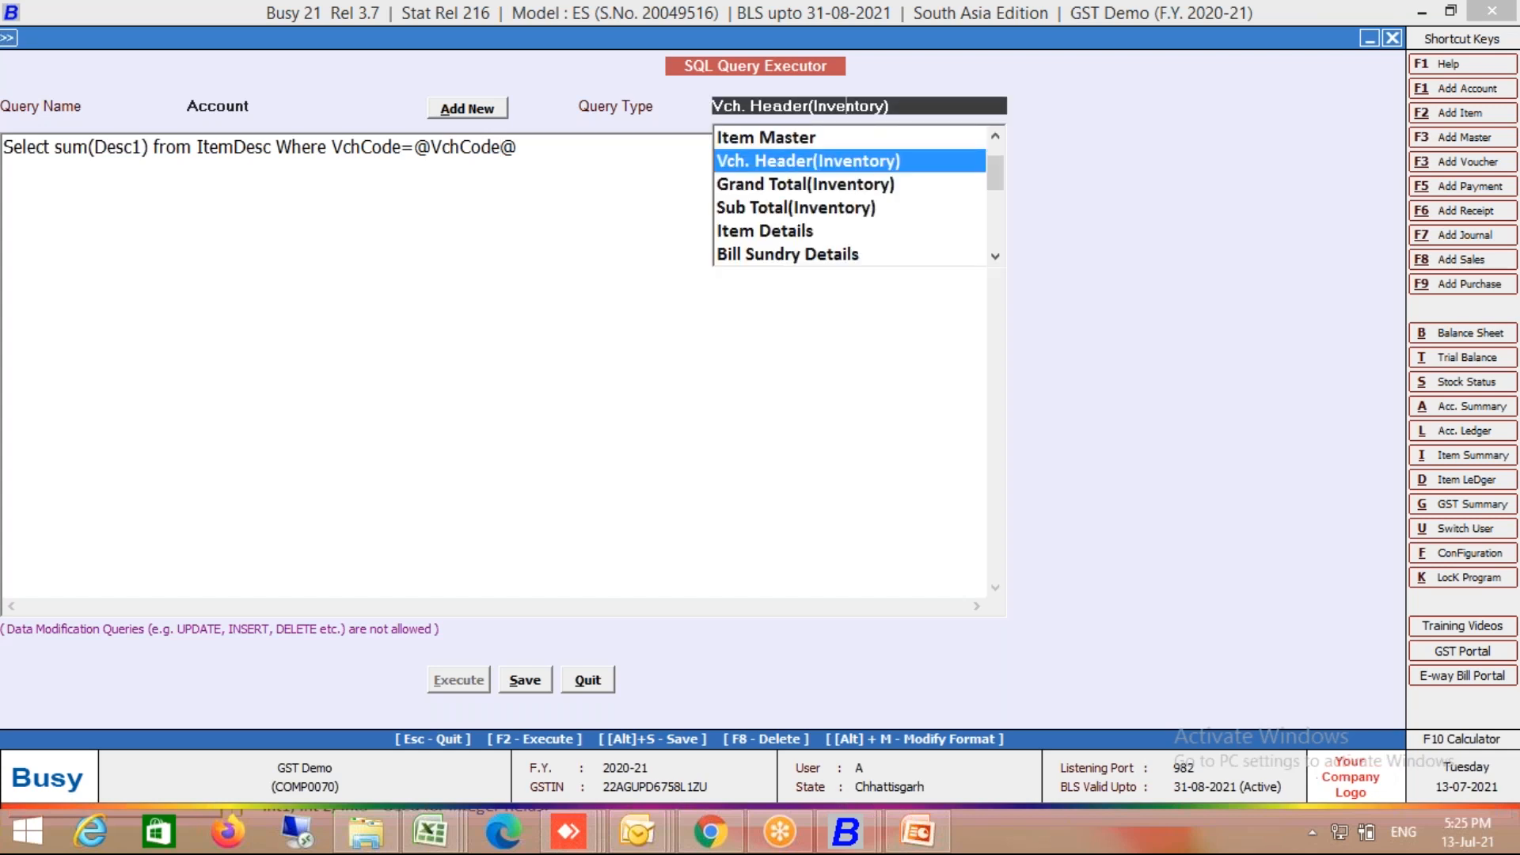
# Step: Change the Account query type from Vch. Header(Inventory) to Item Details
pyautogui.press('Down')
pyautogui.press('Down')
pyautogui.press('Down')
pyautogui.press('Return')
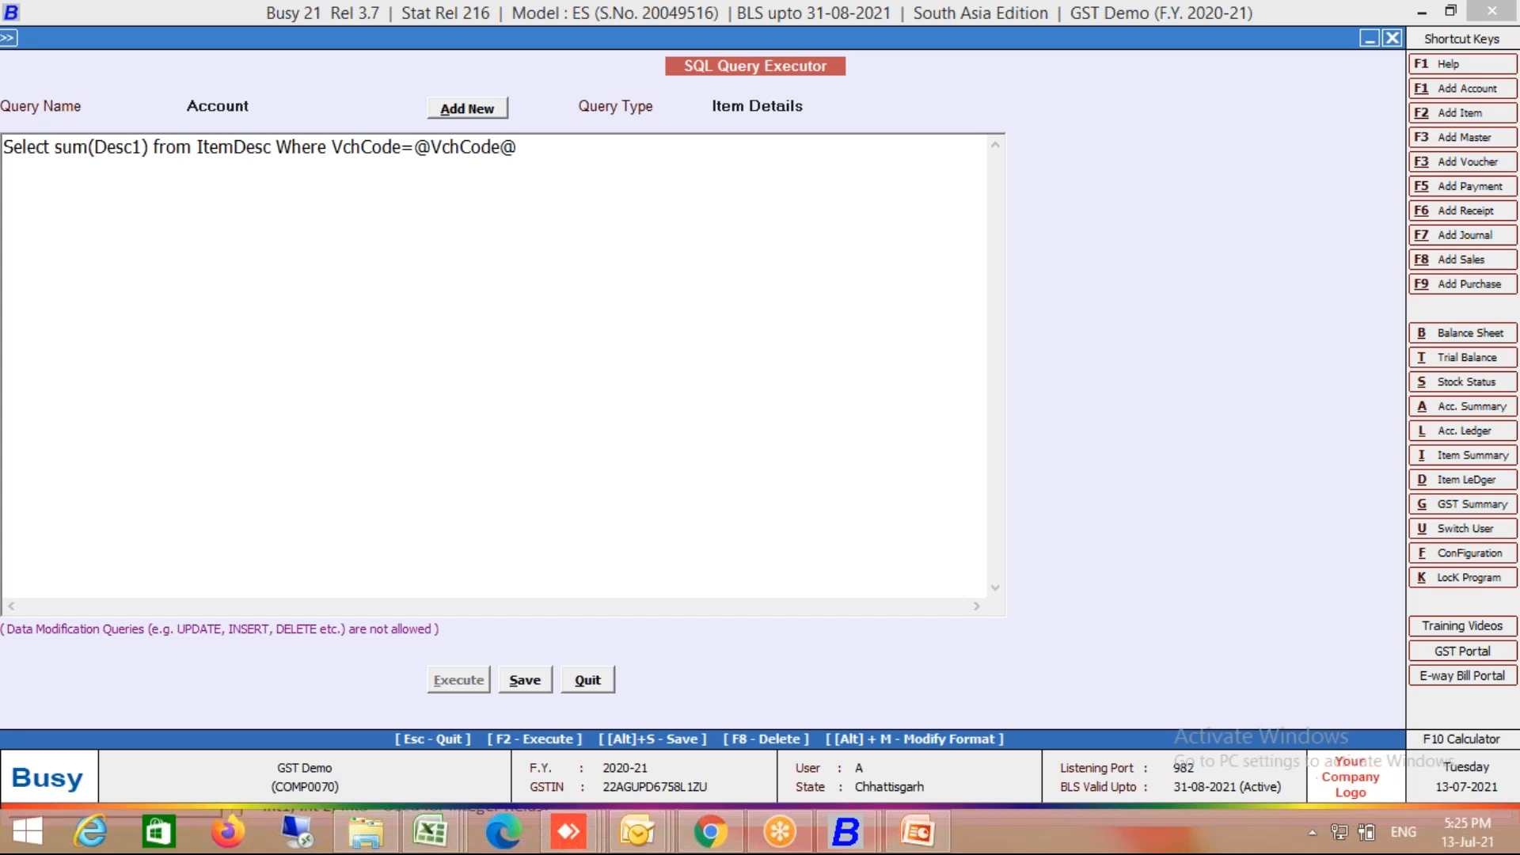
# Step: Save the Account SQL query and close the SQL Query Executor
pyautogui.hotkey('alt', 's')
pyautogui.press('Return')
pyautogui.press('Escape')
# Step: Open the Body layout of the Sales Invoice .New format in Invoice/Document Printing configuration
pyautogui.press('Left')
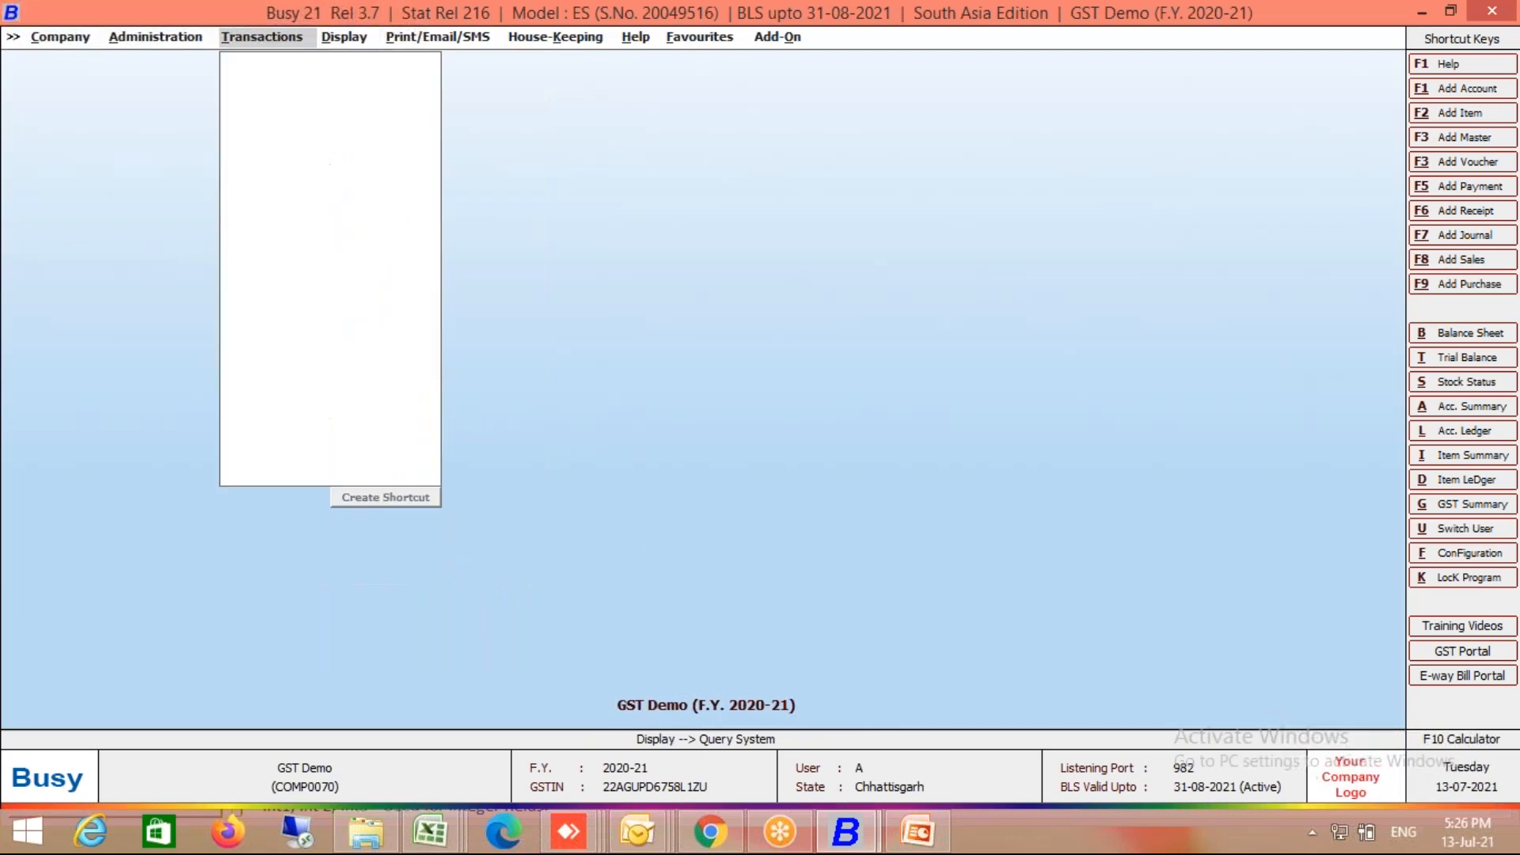
pyautogui.press('Left')
pyautogui.press('Down')
pyautogui.press('Return')
pyautogui.press('Down')
pyautogui.press('Down')
pyautogui.press('Down')
pyautogui.press('Down')
pyautogui.press('Down')
pyautogui.press('Down')
pyautogui.press('Down')
pyautogui.press('Down')
pyautogui.press('Down')
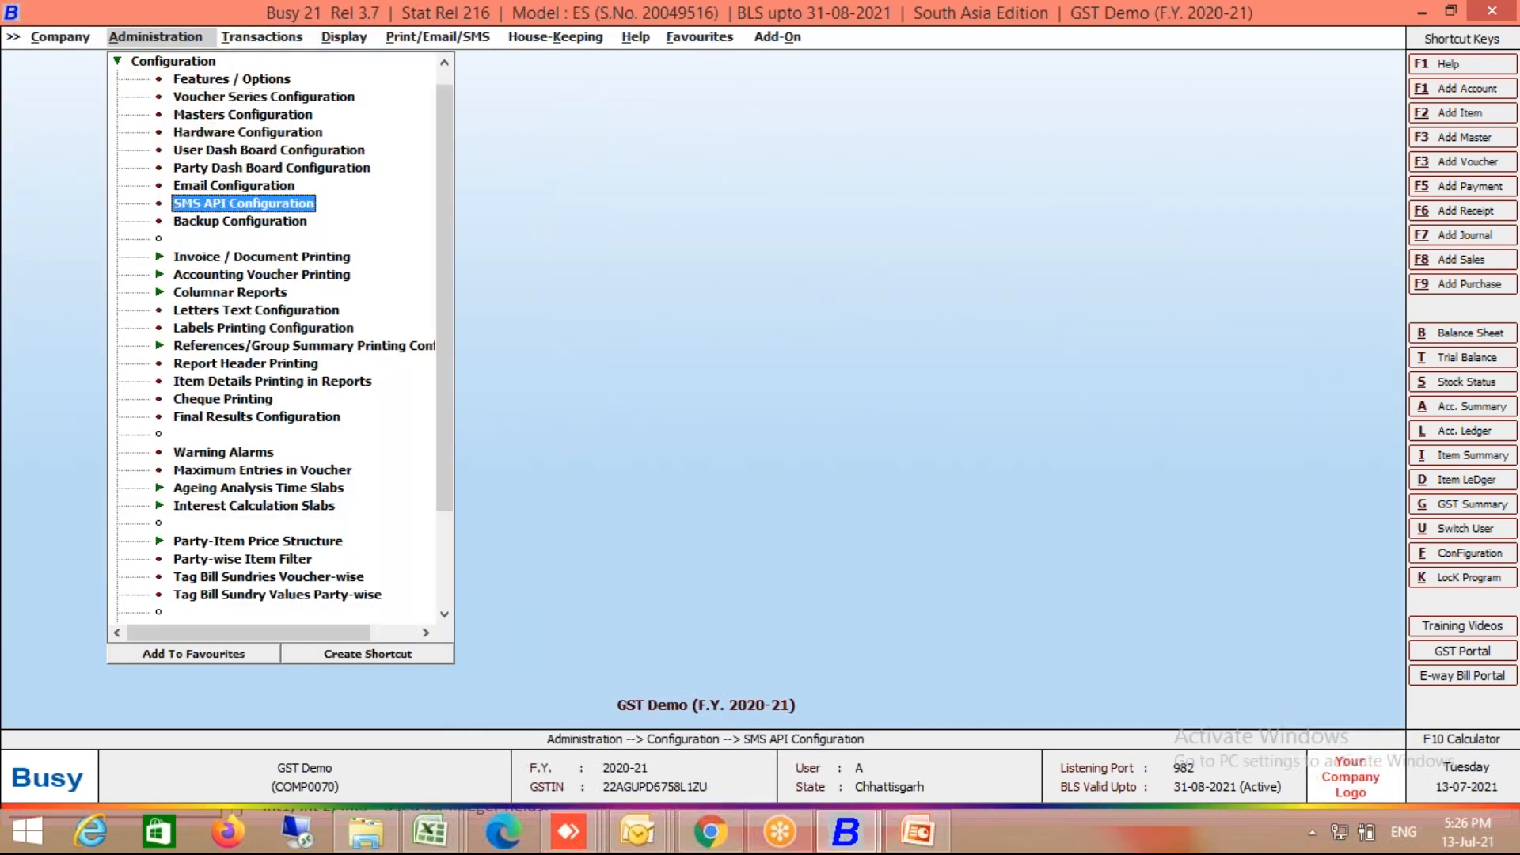
pyautogui.press('Return')
pyautogui.press('Down')
pyautogui.press('Down')
pyautogui.press('Return')
pyautogui.press('Right')
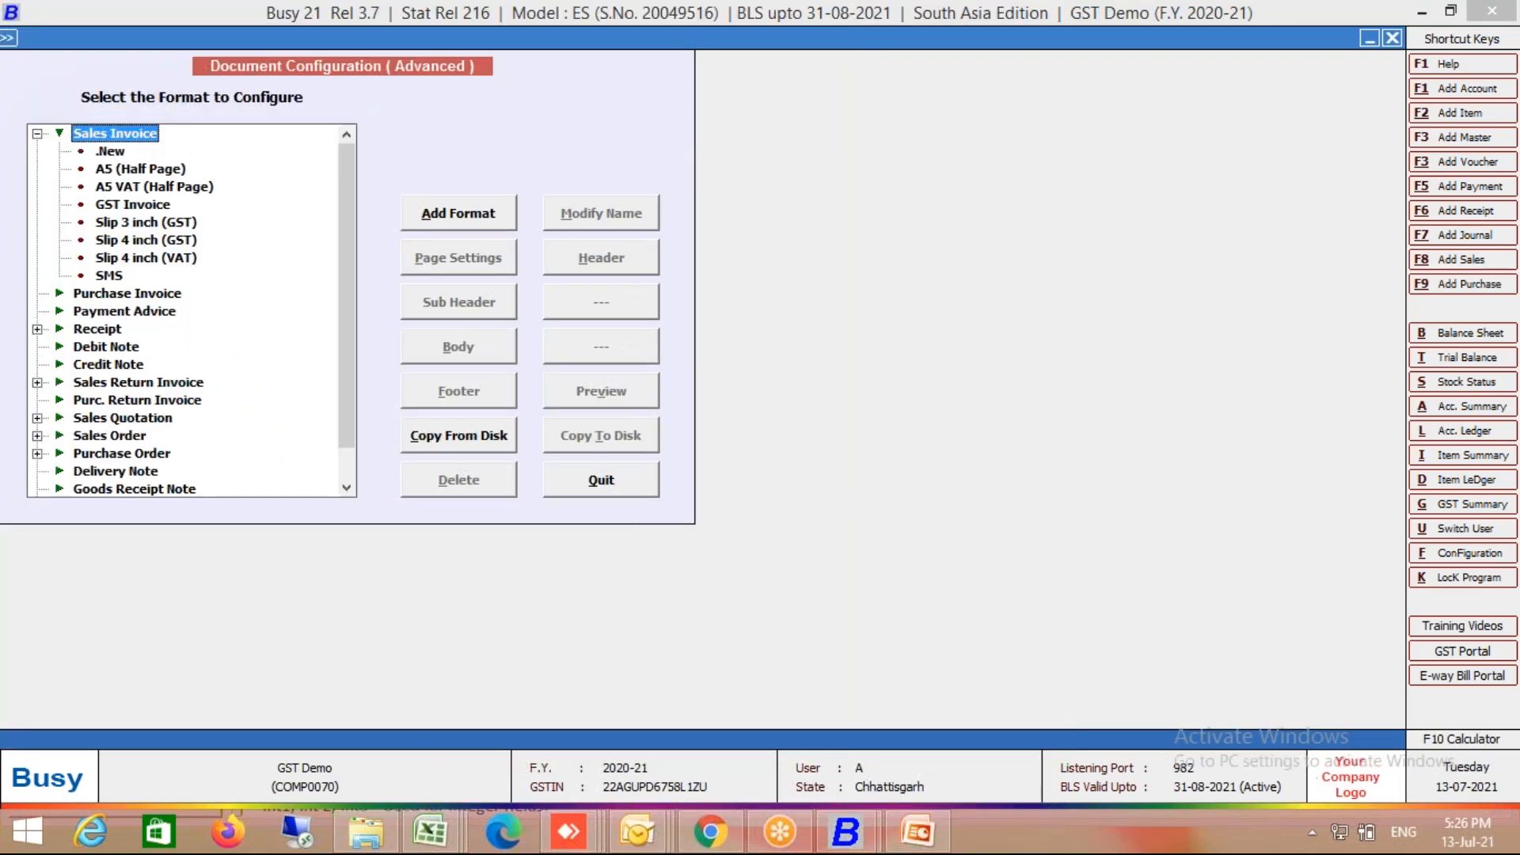
pyautogui.press('Down')
pyautogui.click(484, 356)
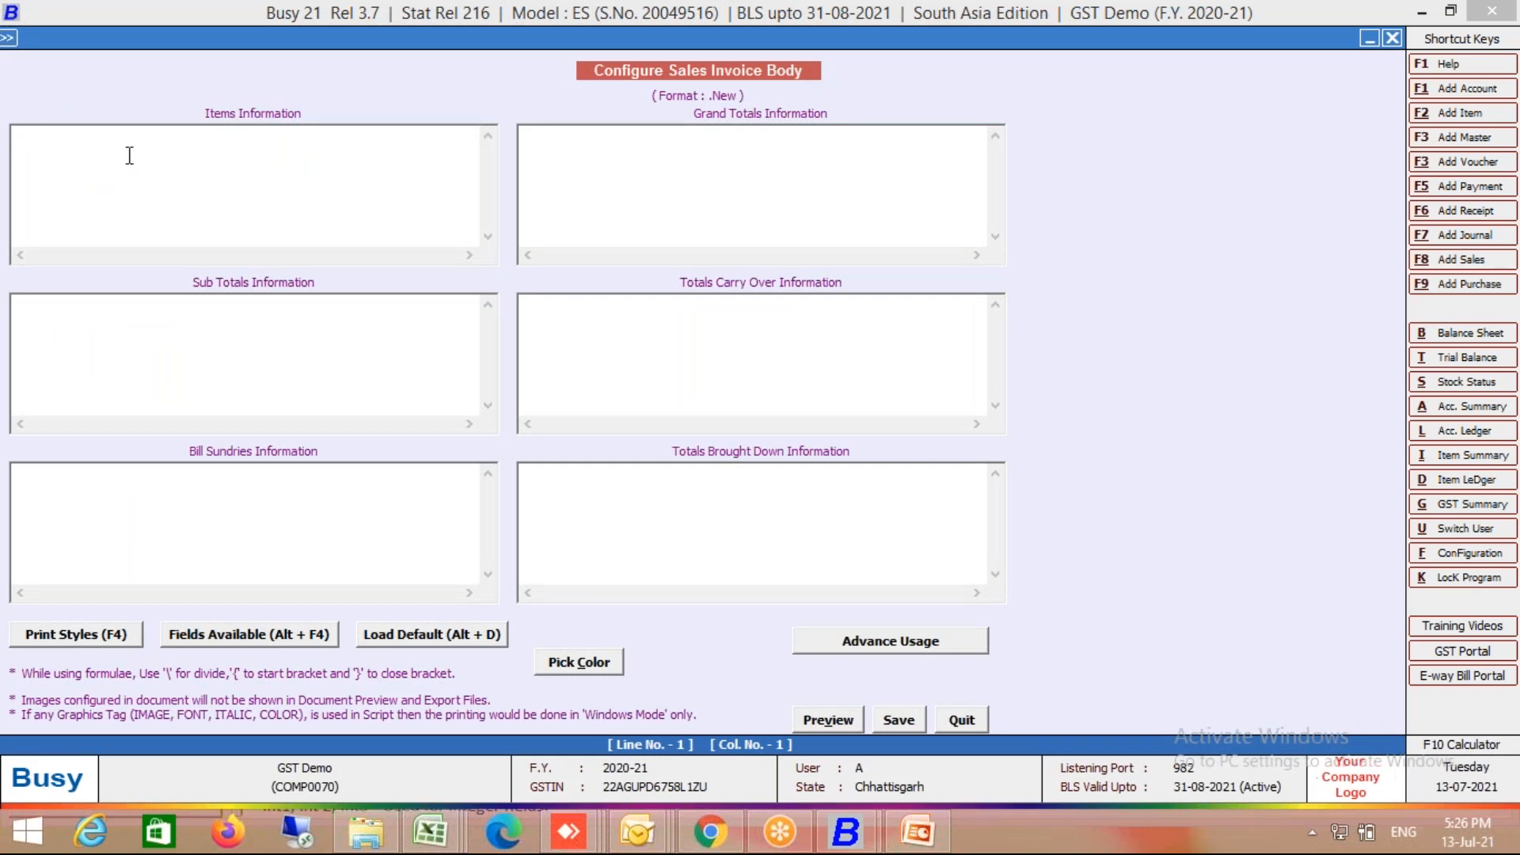
# Step: Insert the SQL_QUERY_NUM field from the SQL QUERY group into Items Information
pyautogui.hotkey('alt', 'F4')
pyautogui.press('Up')
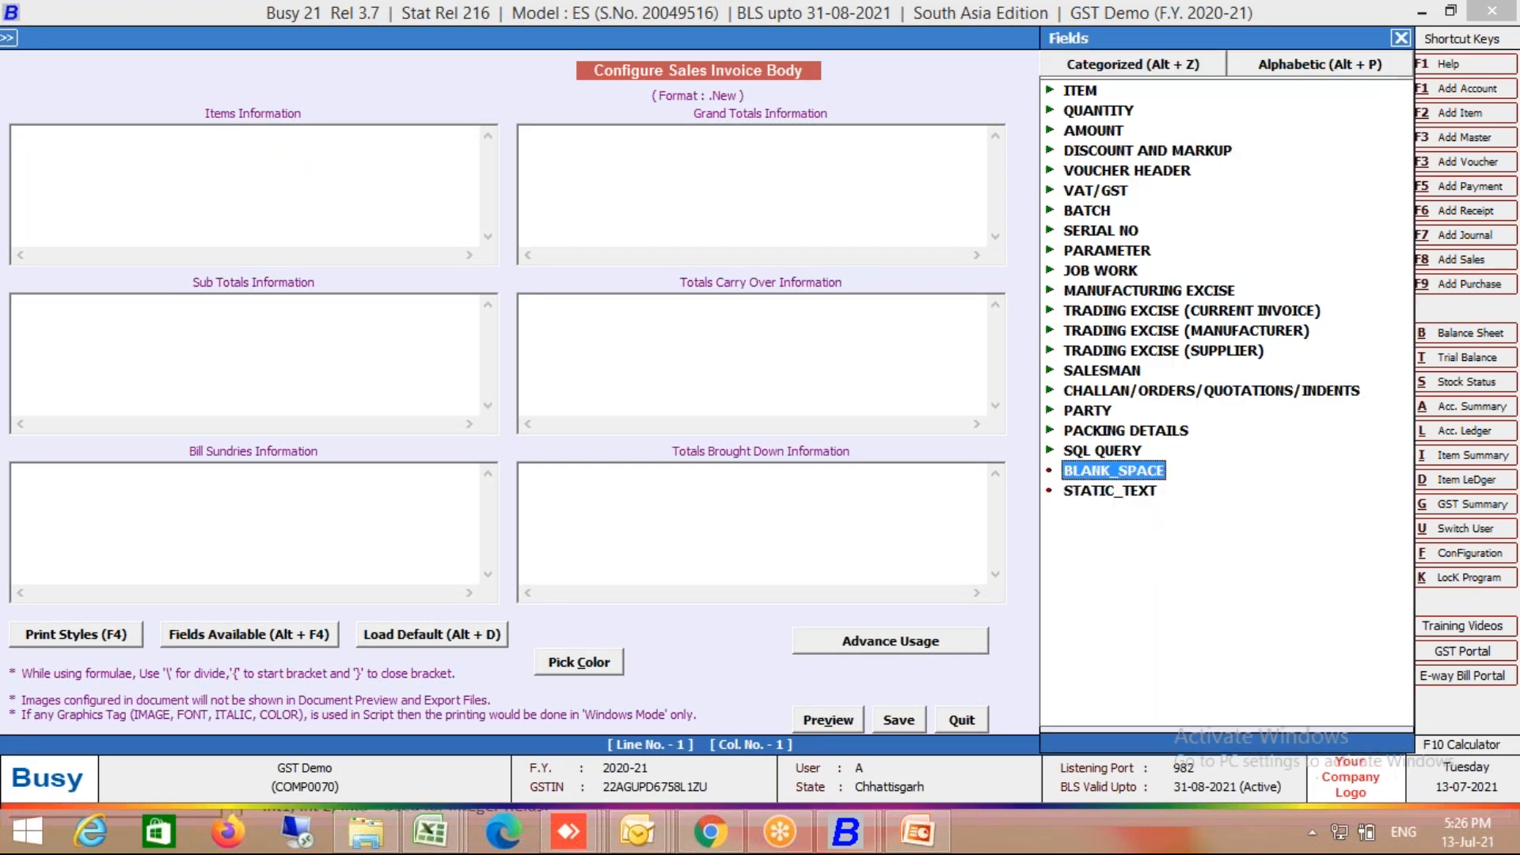
pyautogui.press('Up')
pyautogui.press('Right')
pyautogui.press('Down')
pyautogui.press('Down')
pyautogui.press('Up')
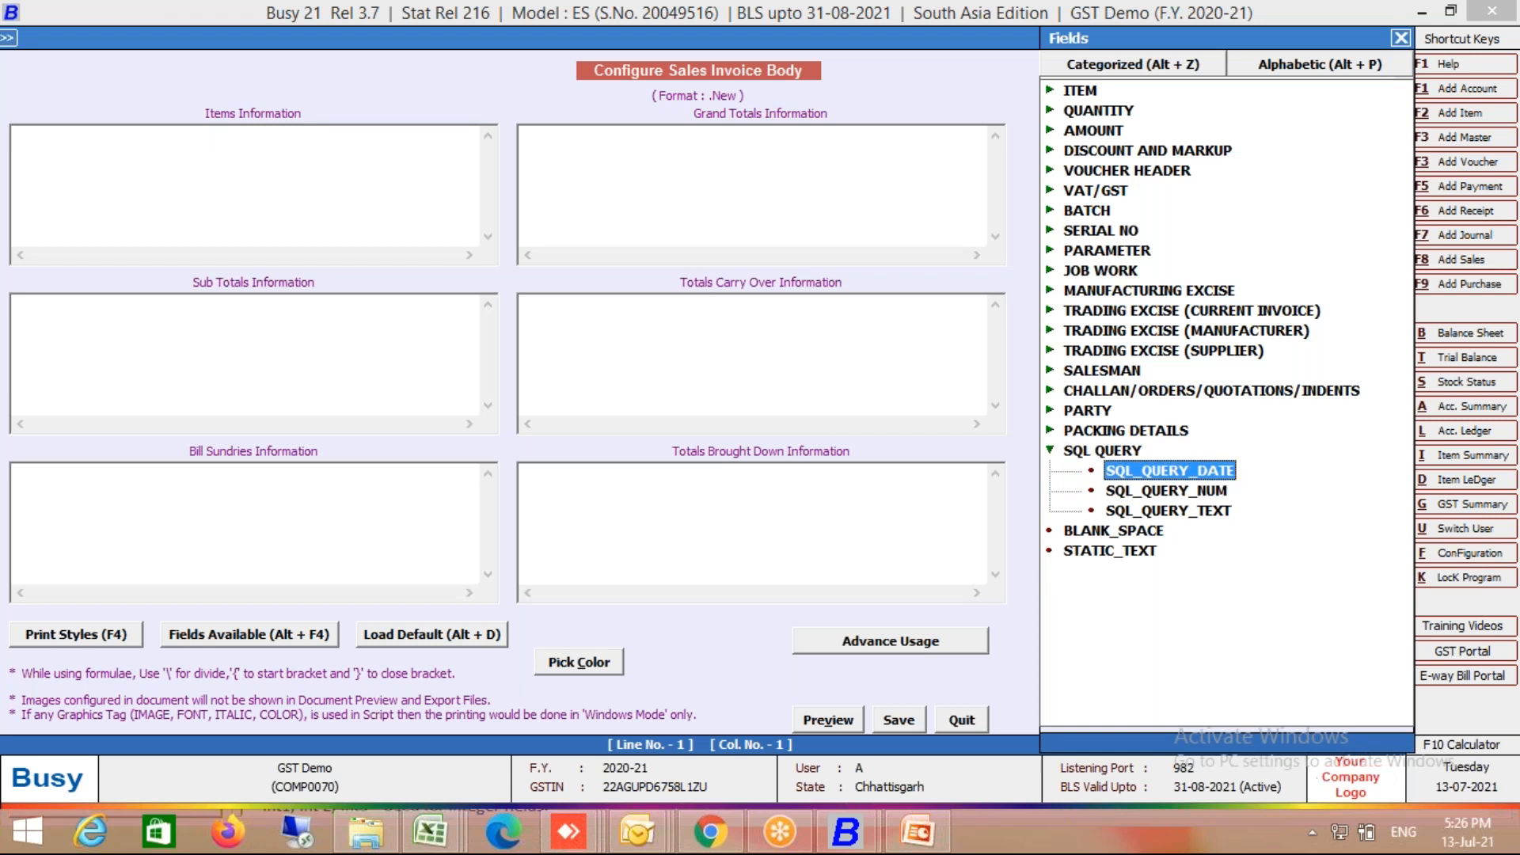
pyautogui.press('Down')
pyautogui.press('Return')
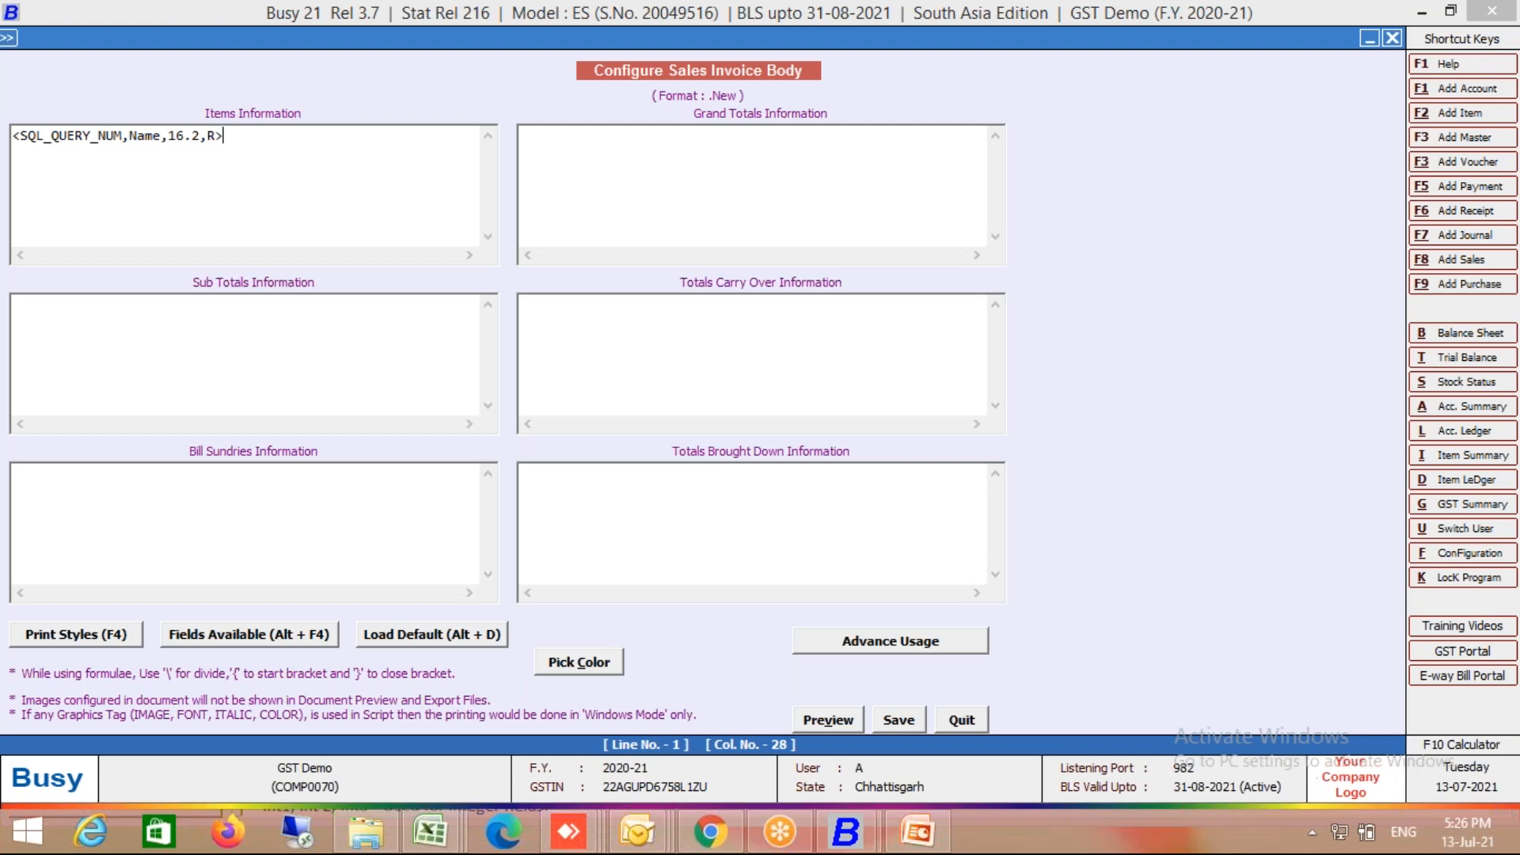
# Step: Close the invoice body layout and document configuration, returning to the main menu
pyautogui.press('Escape')
pyautogui.press('Return')
pyautogui.press('Escape')
pyautogui.press('Escape')
pyautogui.press('Right')
pyautogui.press('Right')
pyautogui.press('Left')
pyautogui.press('Right')
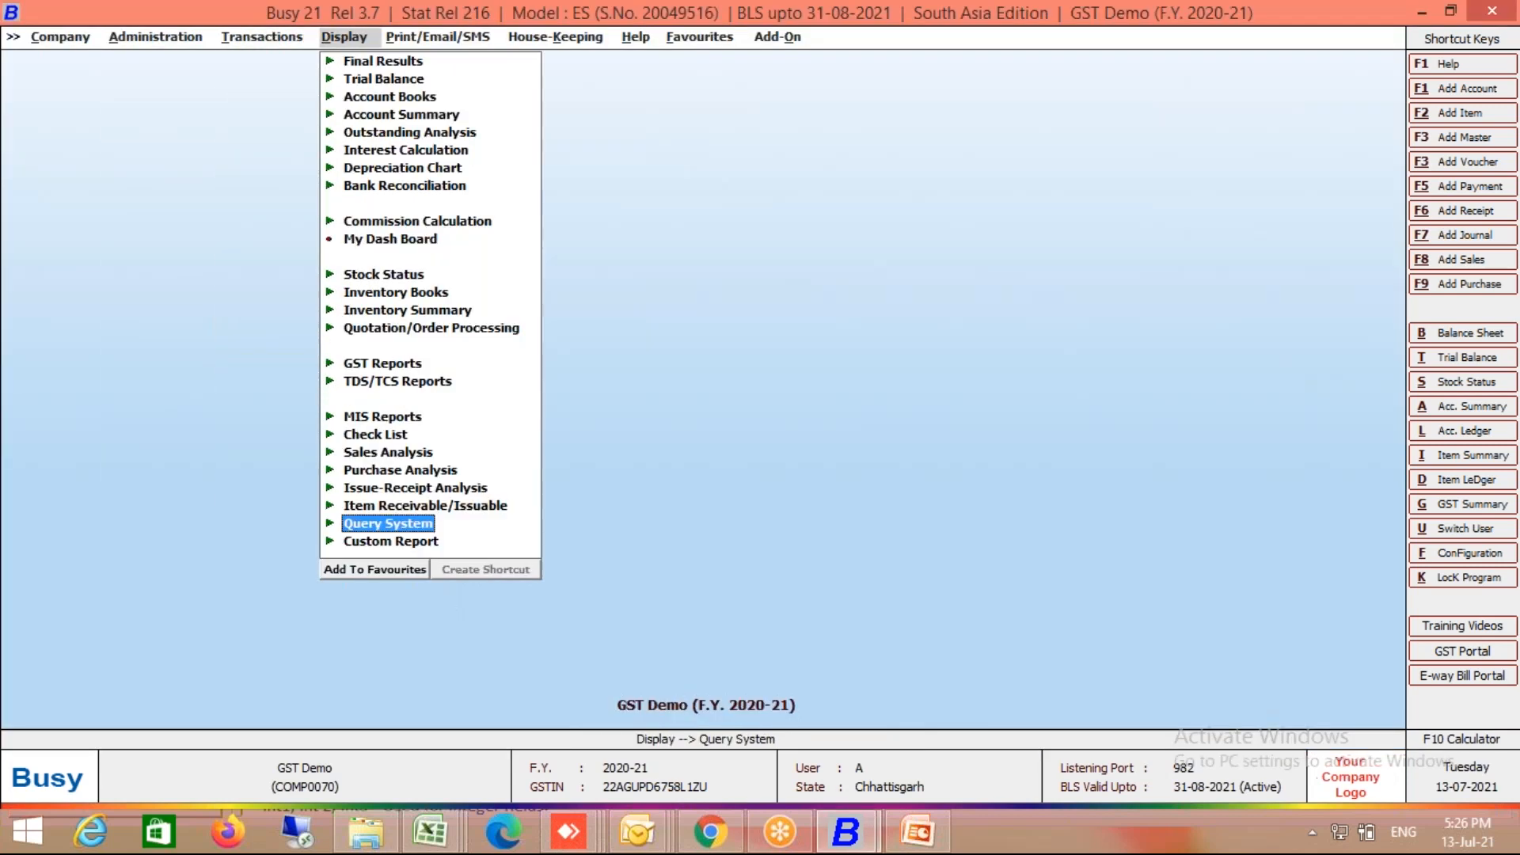
# Step: Open Display > Query System > SQL Query and load the saved Account query
pyautogui.press('Return')
pyautogui.press('End')
pyautogui.press('Up')
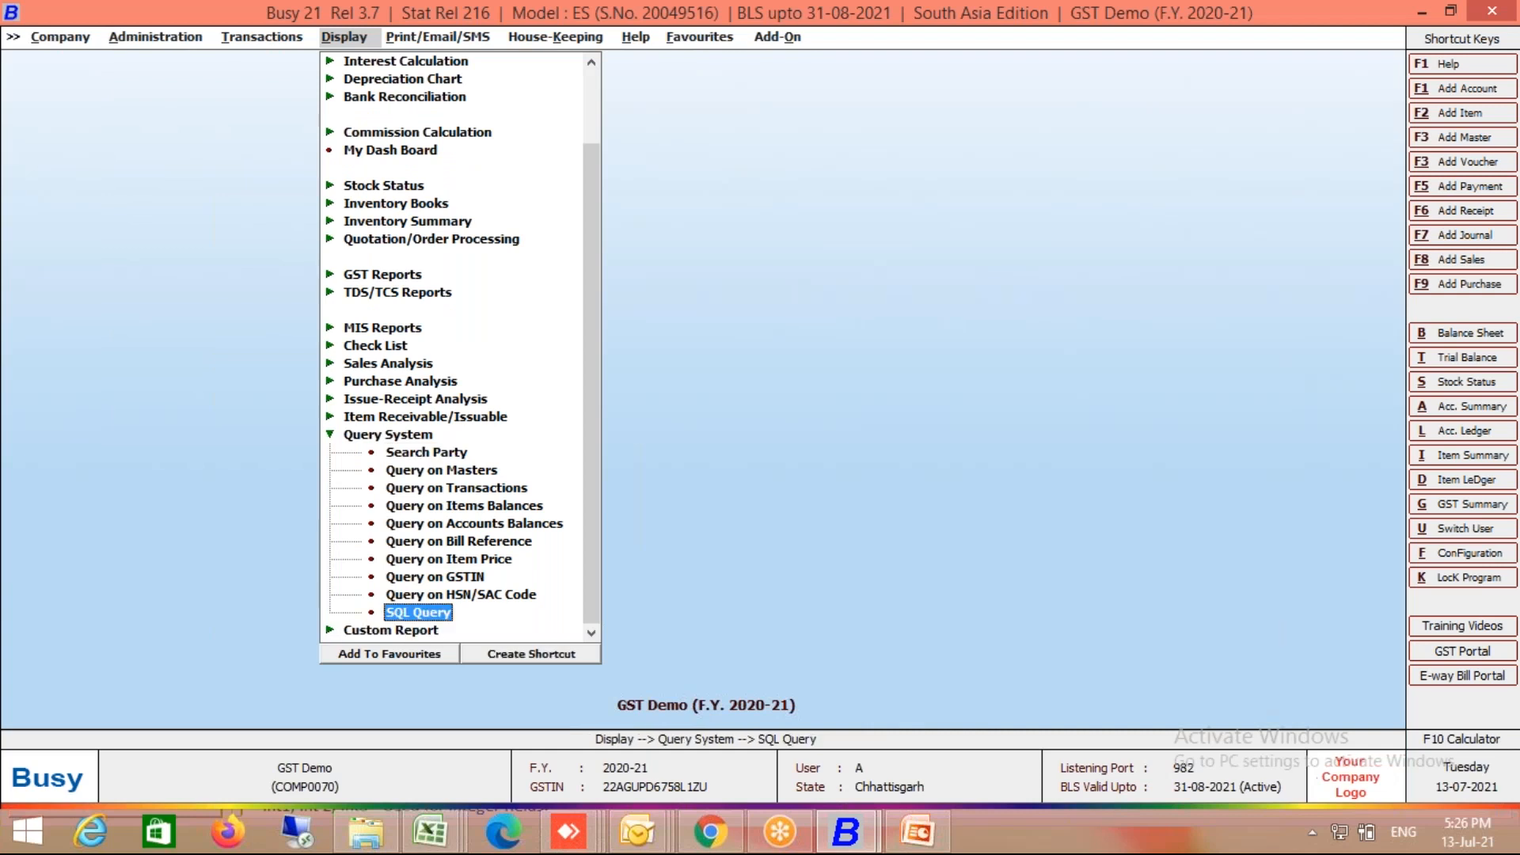
pyautogui.press('Return')
pyautogui.press('Down')
pyautogui.press('Down')
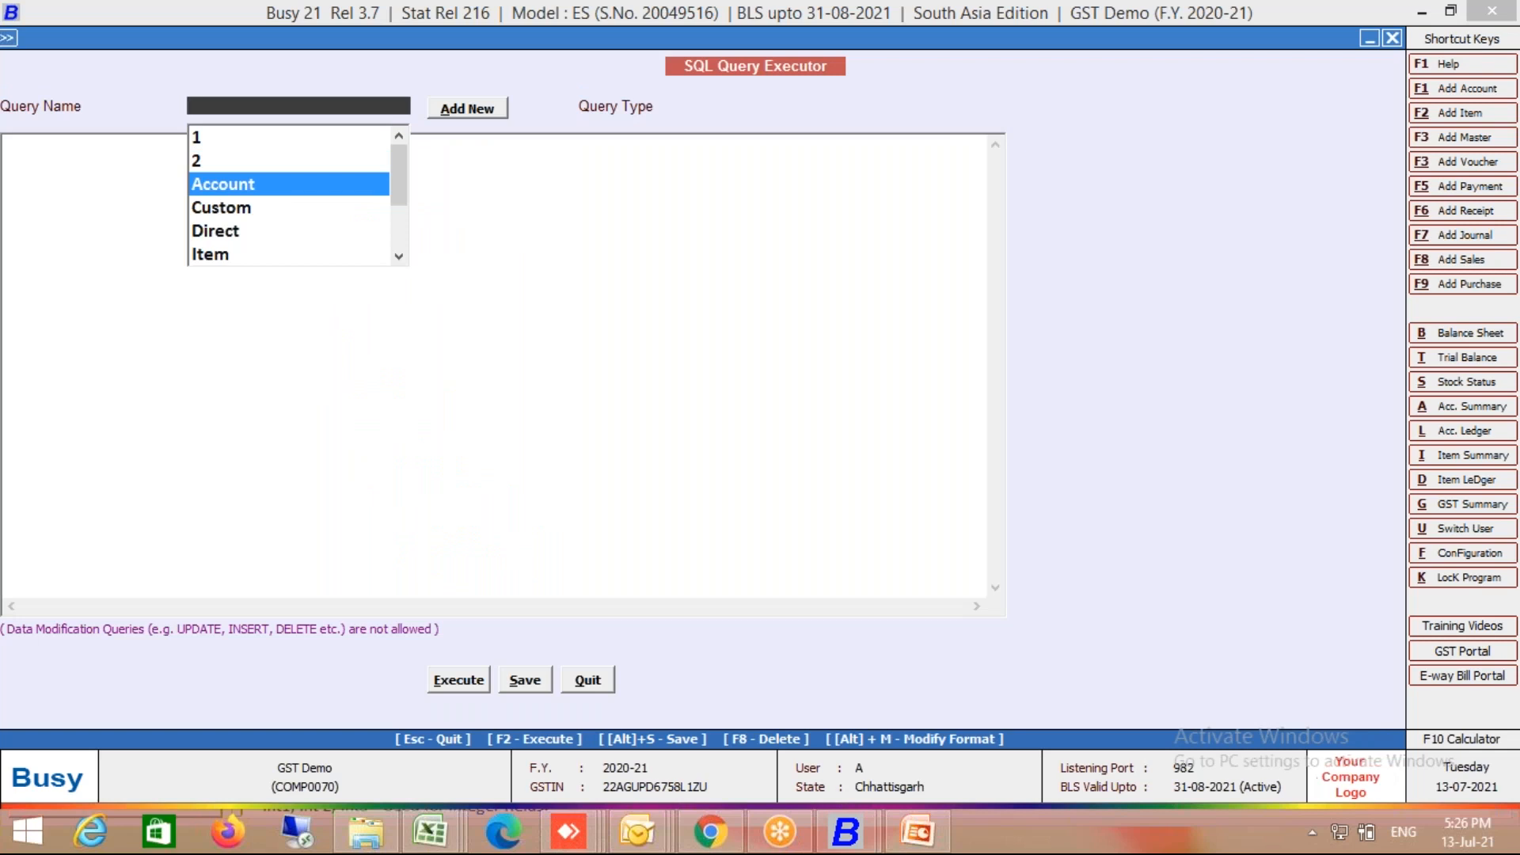
pyautogui.press('Return')
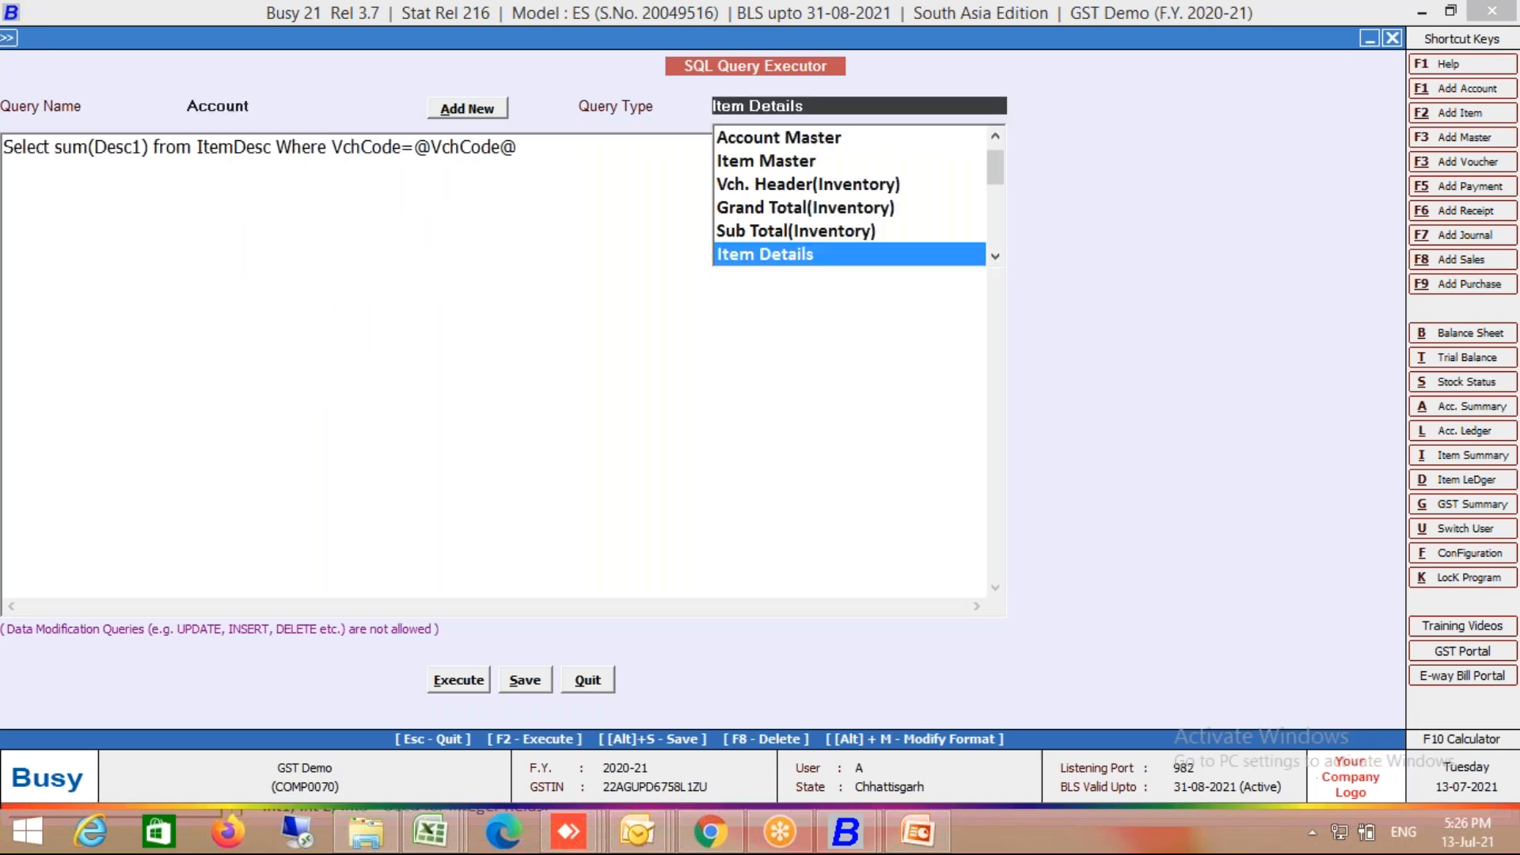
# Step: Browse the Query Type dropdown options for the Account query
pyautogui.press('Down')
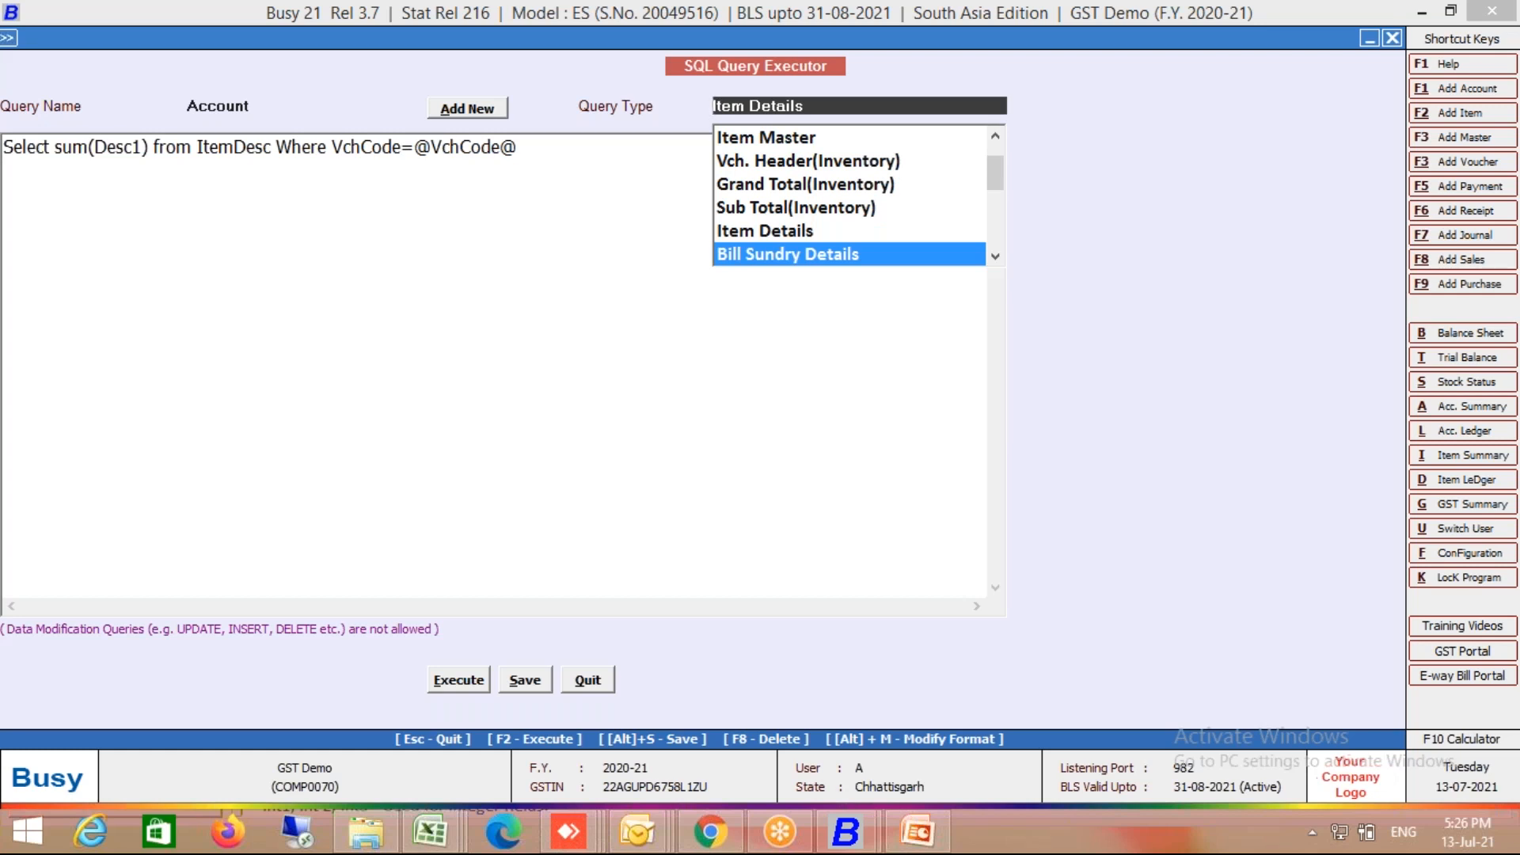
pyautogui.press('Down')
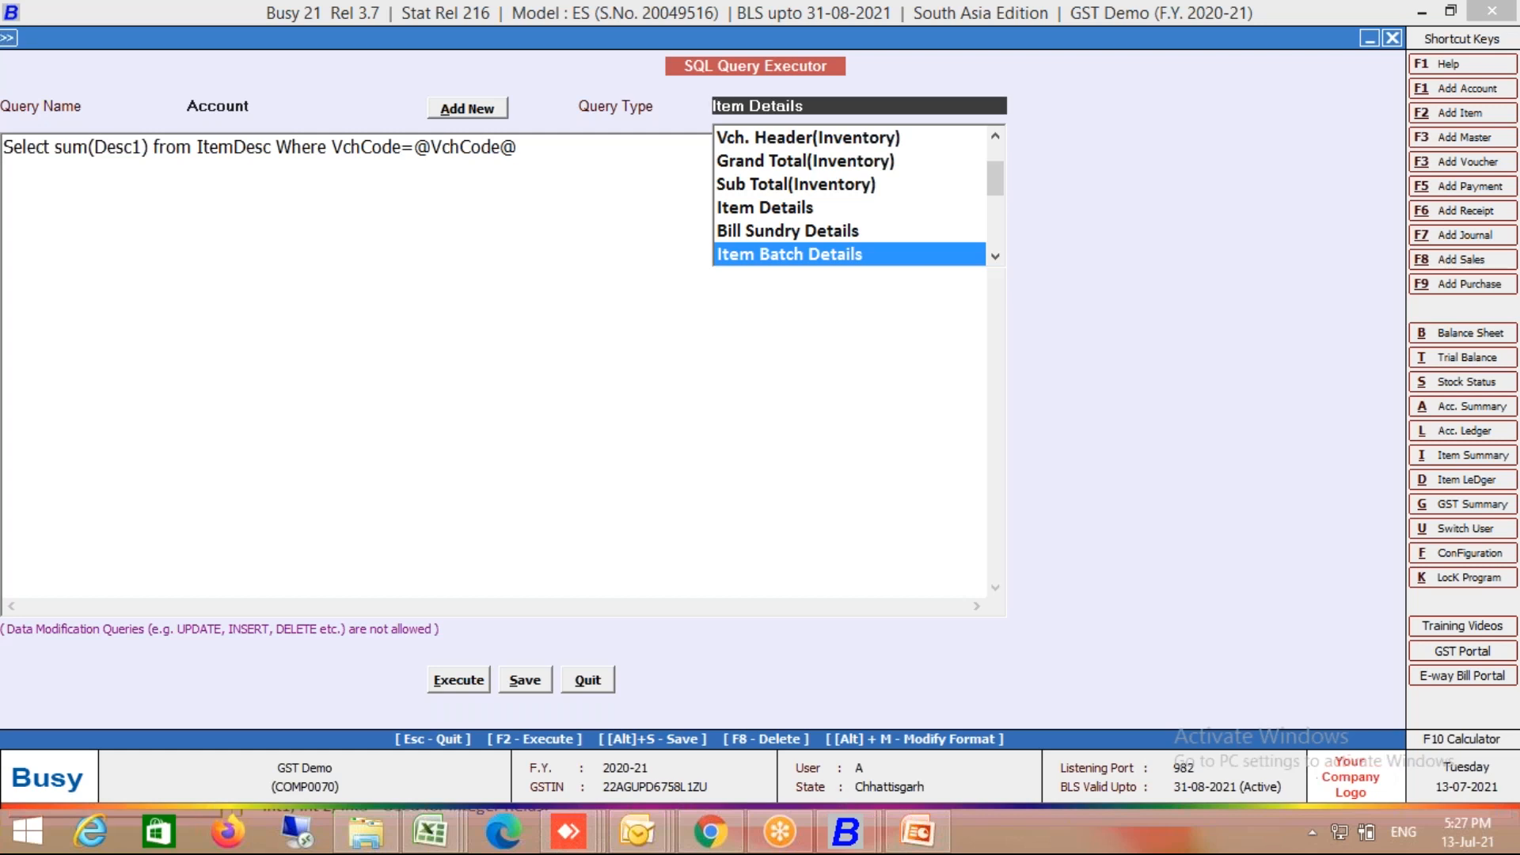
pyautogui.press('Down')
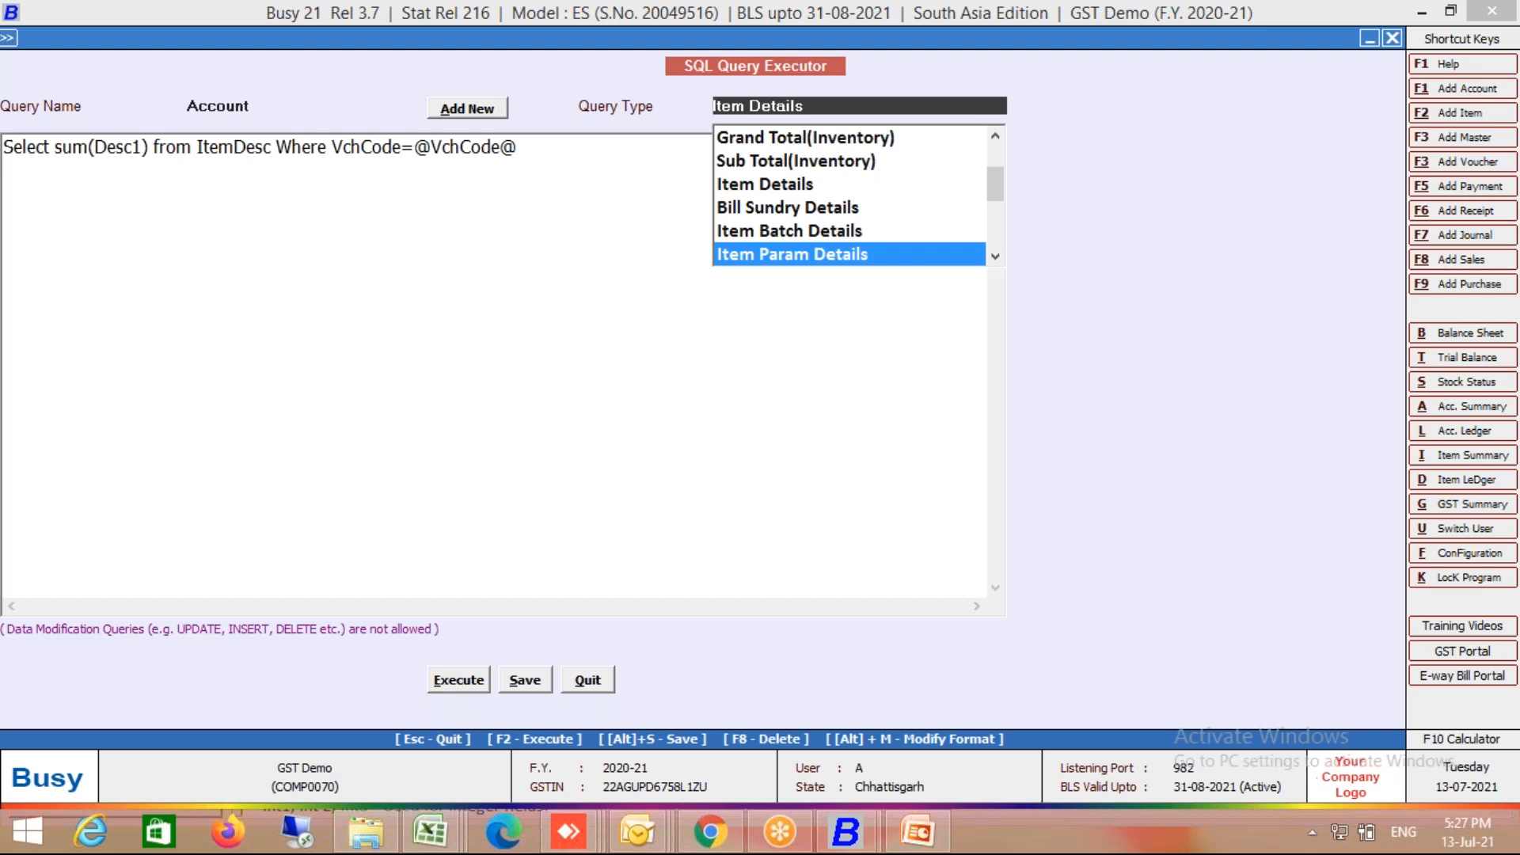
pyautogui.press('Down')
pyautogui.press('Down')
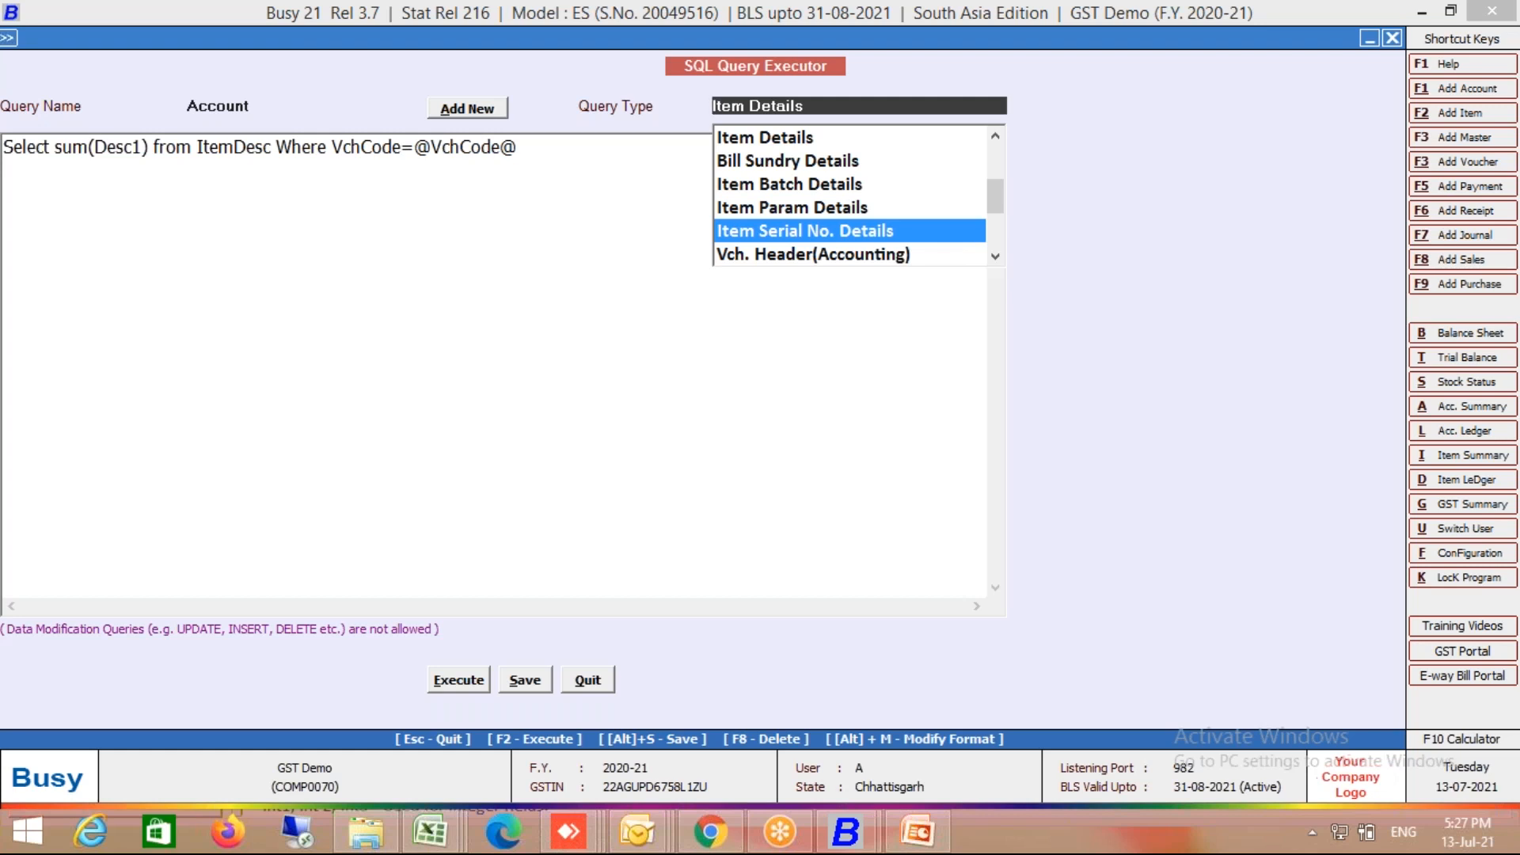
# Step: Compare query types such as Accounts Details, Vch. Header(Salary) and Barcode (Item)
pyautogui.press('Down')
pyautogui.press('Down')
pyautogui.press('Down')
pyautogui.press('Up')
pyautogui.press('Up')
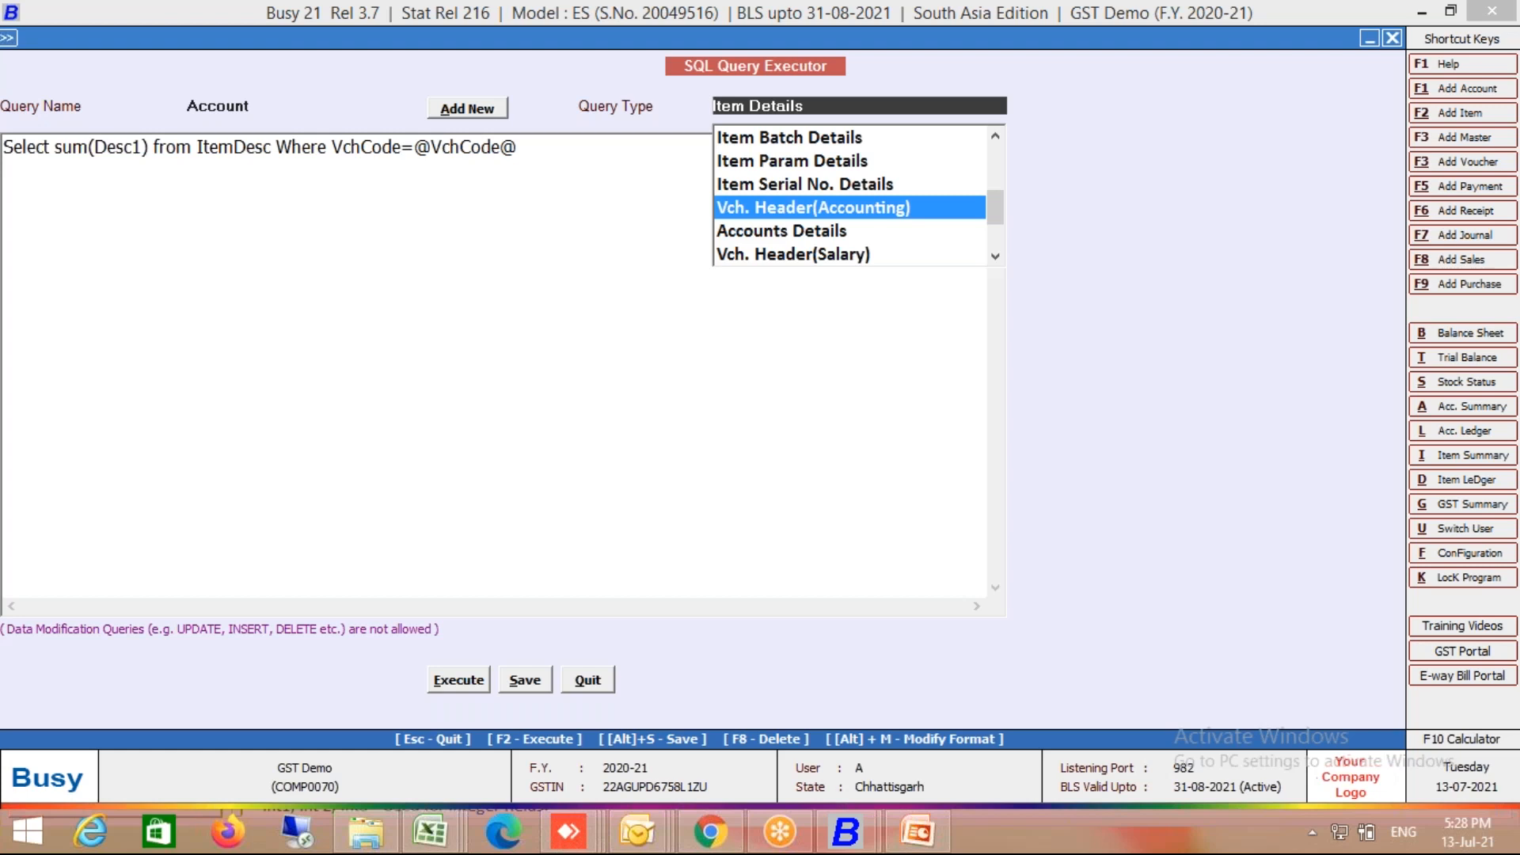
pyautogui.press('Down')
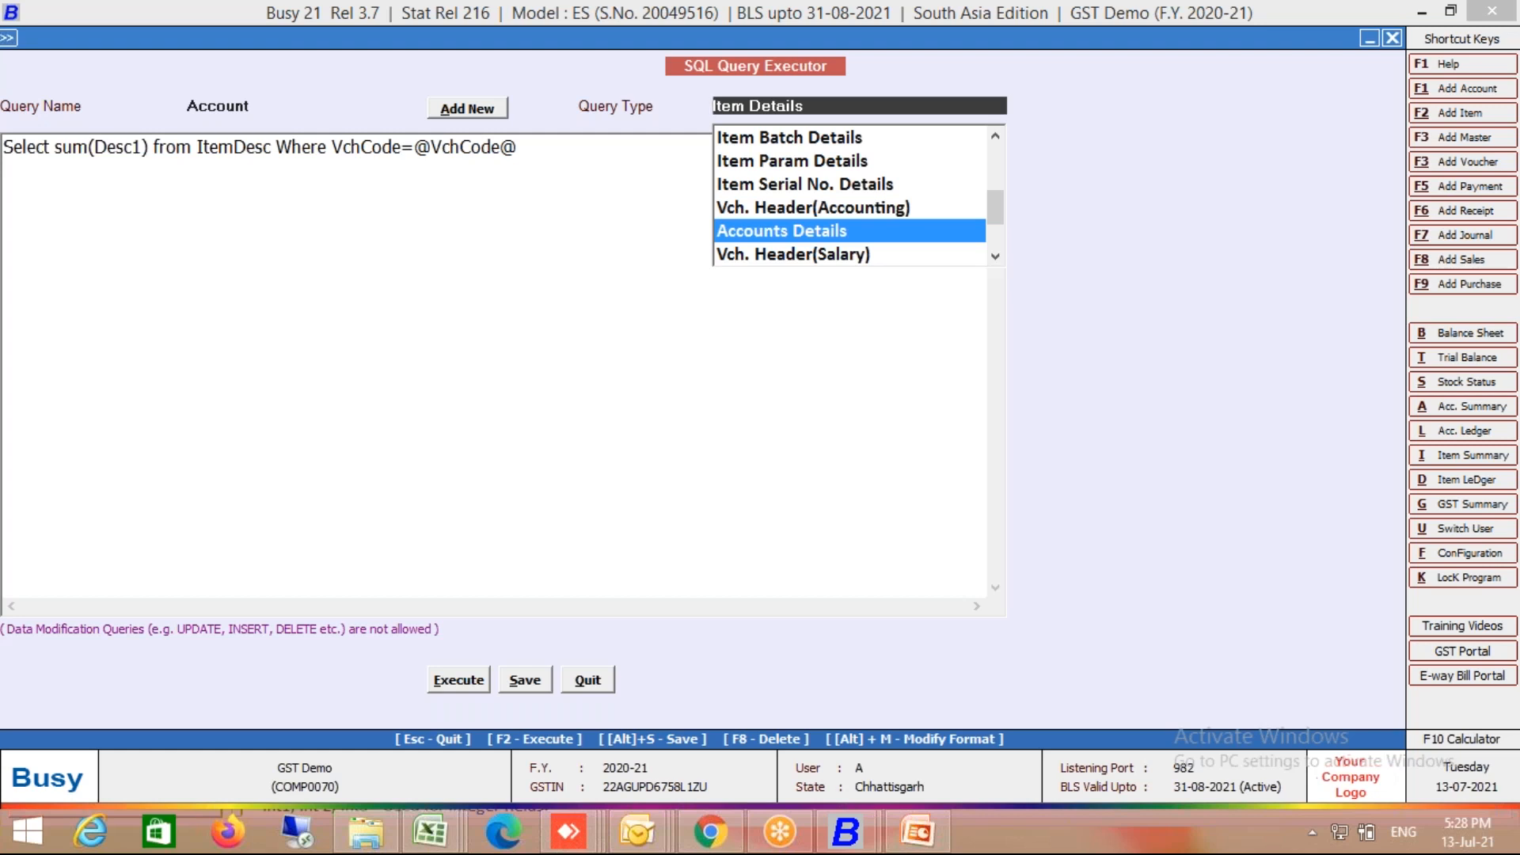
pyautogui.press('Up')
pyautogui.press('Up')
pyautogui.press('Up')
pyautogui.press('Up')
pyautogui.press('Down')
pyautogui.press('Down')
pyautogui.press('Down')
pyautogui.press('Down')
pyautogui.press('Down')
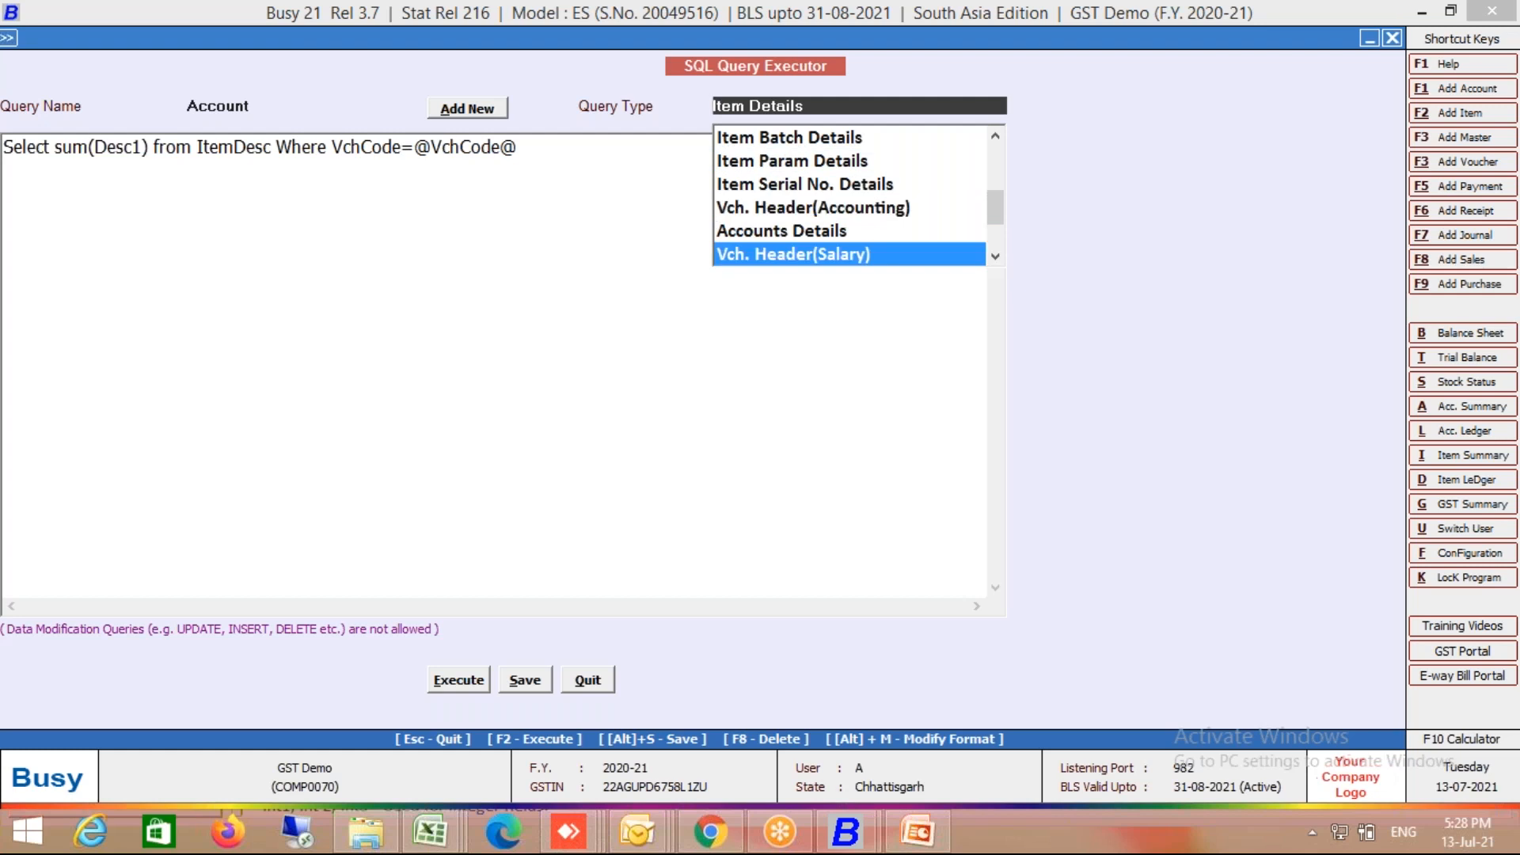
pyautogui.press('Down')
pyautogui.press('Up')
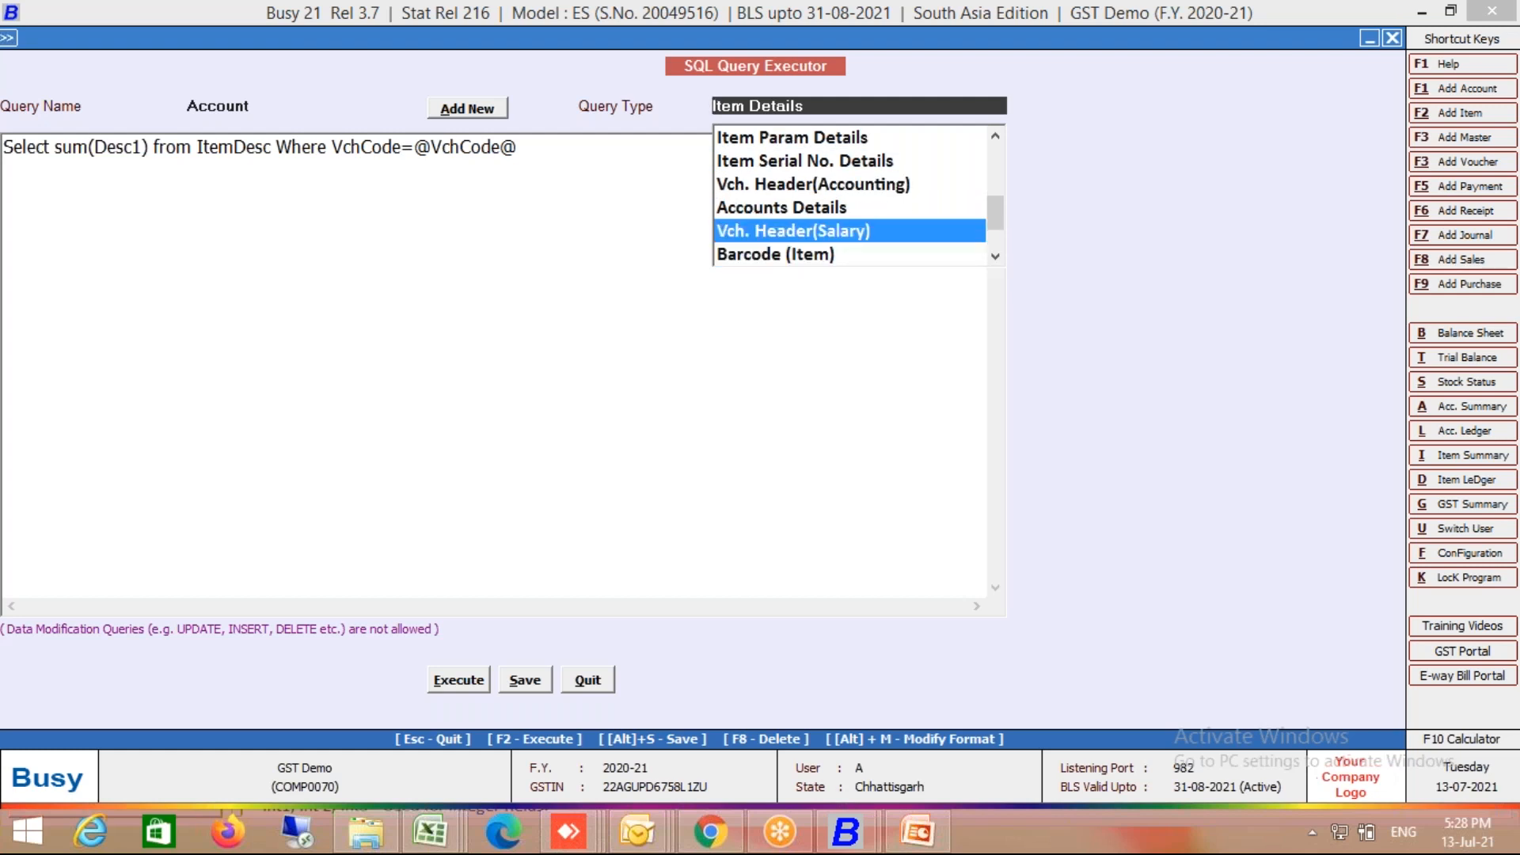
pyautogui.press('Down')
# Step: Set the query type to Barcode (Vch) and add blank lines below the query
pyautogui.press('Down')
pyautogui.press('Up')
pyautogui.press('Down')
pyautogui.press('Down')
pyautogui.press('Up')
pyautogui.press('Up')
pyautogui.press('Down')
pyautogui.press('Up')
pyautogui.press('Up')
pyautogui.press('Down')
pyautogui.press('Down')
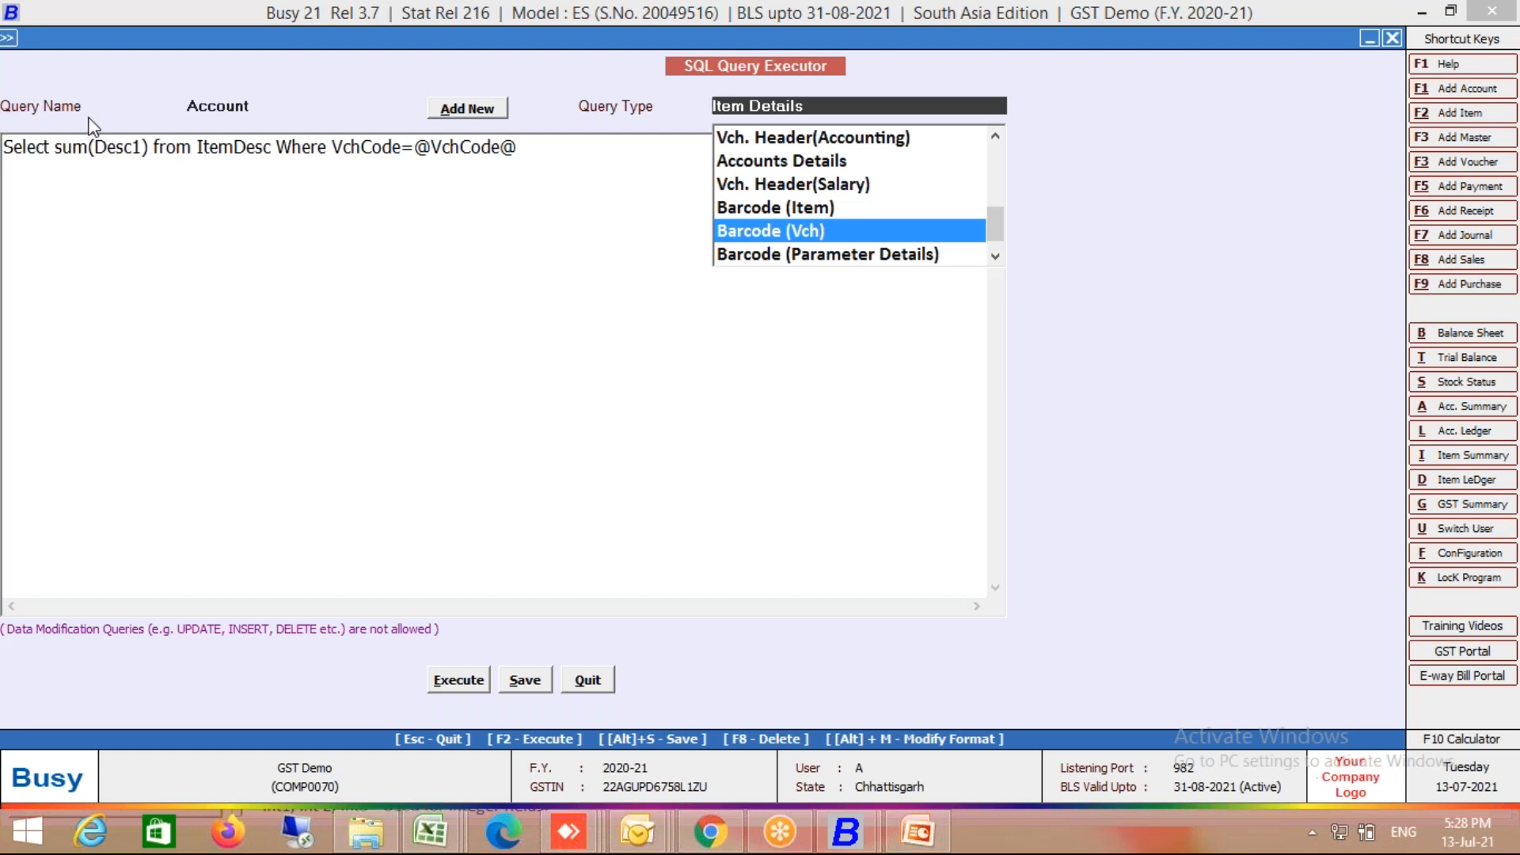
pyautogui.press('Return')
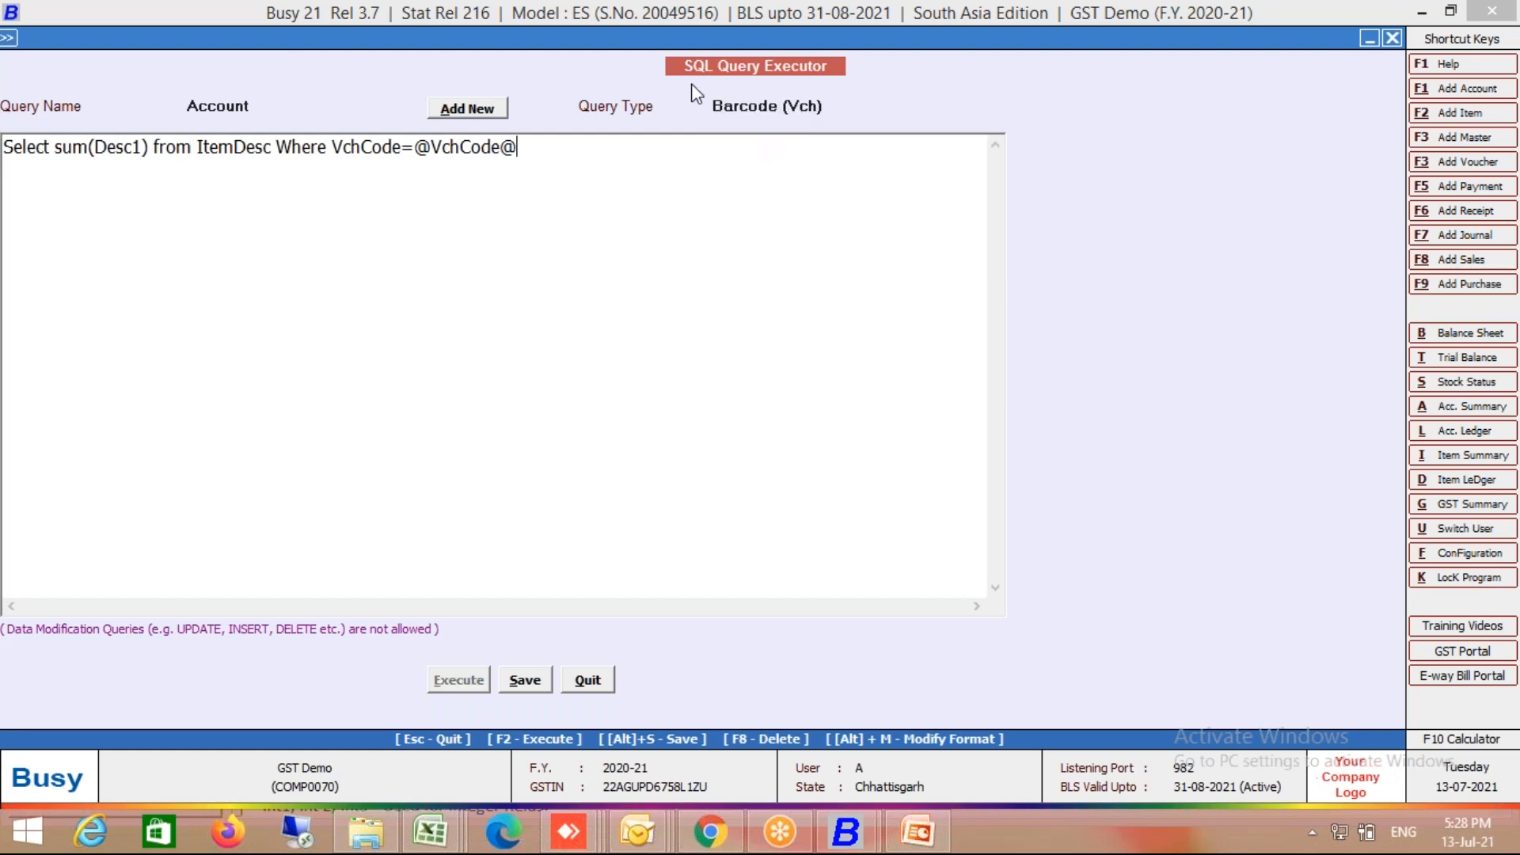
pyautogui.press('Return')
pyautogui.press('Return')
pyautogui.press('Return')
pyautogui.press('Return')
pyautogui.press('Return')
pyautogui.write('450')
# Step: Enter the value 4545045 on the line below the Account query
pyautogui.press('Left')
pyautogui.press('Left')
pyautogui.press('Left')
pyautogui.write('99')
pyautogui.press('Right')
pyautogui.press('Right')
pyautogui.press('Right')
pyautogui.write('99')
pyautogui.press('BackSpace')
pyautogui.press('BackSpace')
pyautogui.click(46, 209)
pyautogui.press('BackSpace')
pyautogui.press('BackSpace')
pyautogui.write('45')
pyautogui.press('Right')
pyautogui.press('Right')
pyautogui.press('Right')
pyautogui.write('45')
# Step: Set the query type to Custom Column and close the SQL Query Executor
pyautogui.click(788, 107)
pyautogui.press('Down')
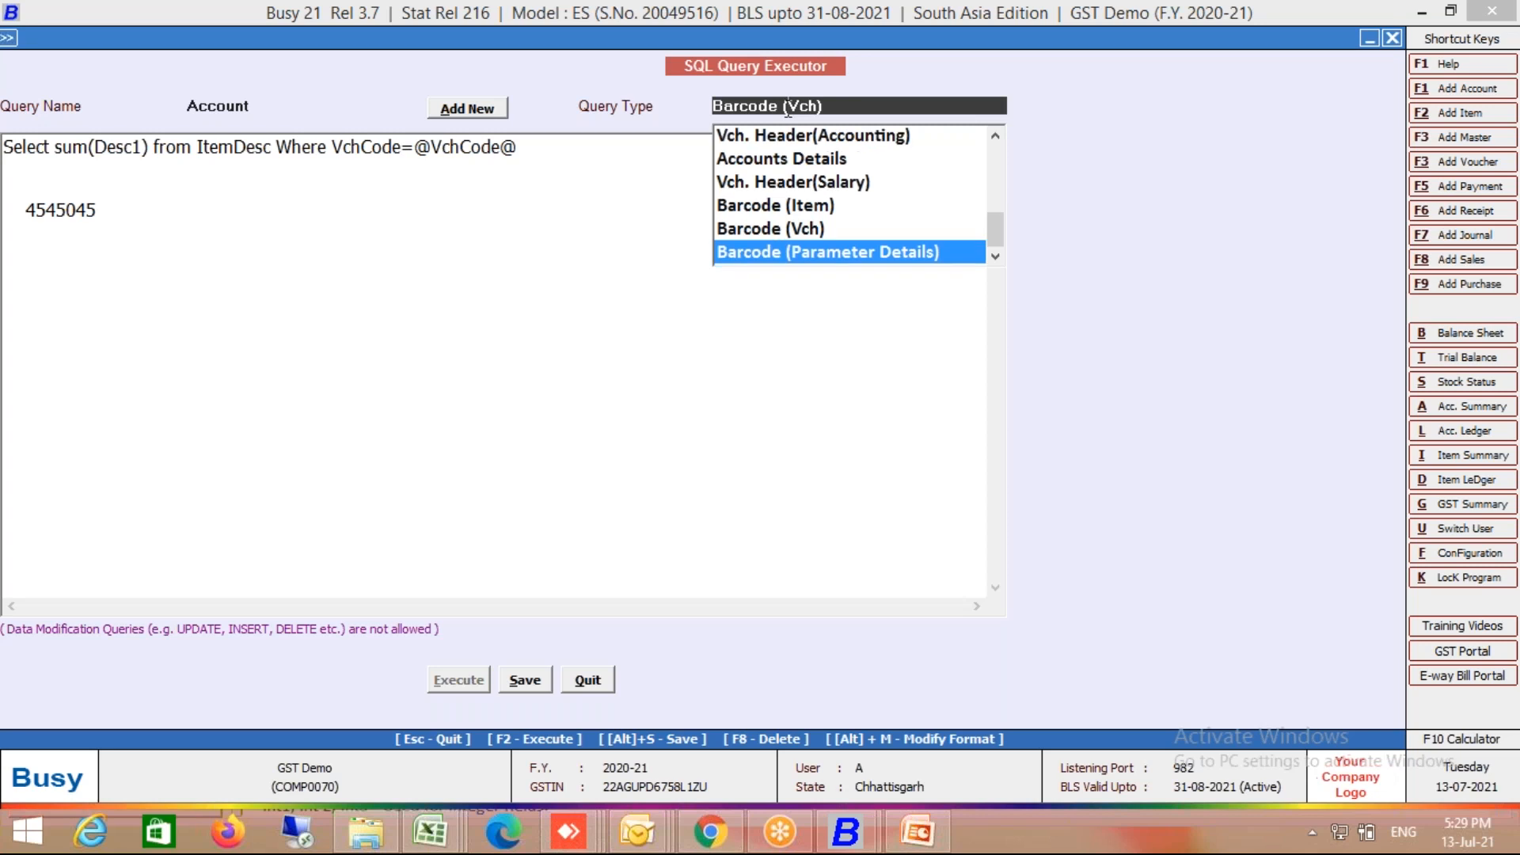
pyautogui.press('Down')
pyautogui.press('Up')
pyautogui.press('Up')
pyautogui.press('Down')
pyautogui.press('Down')
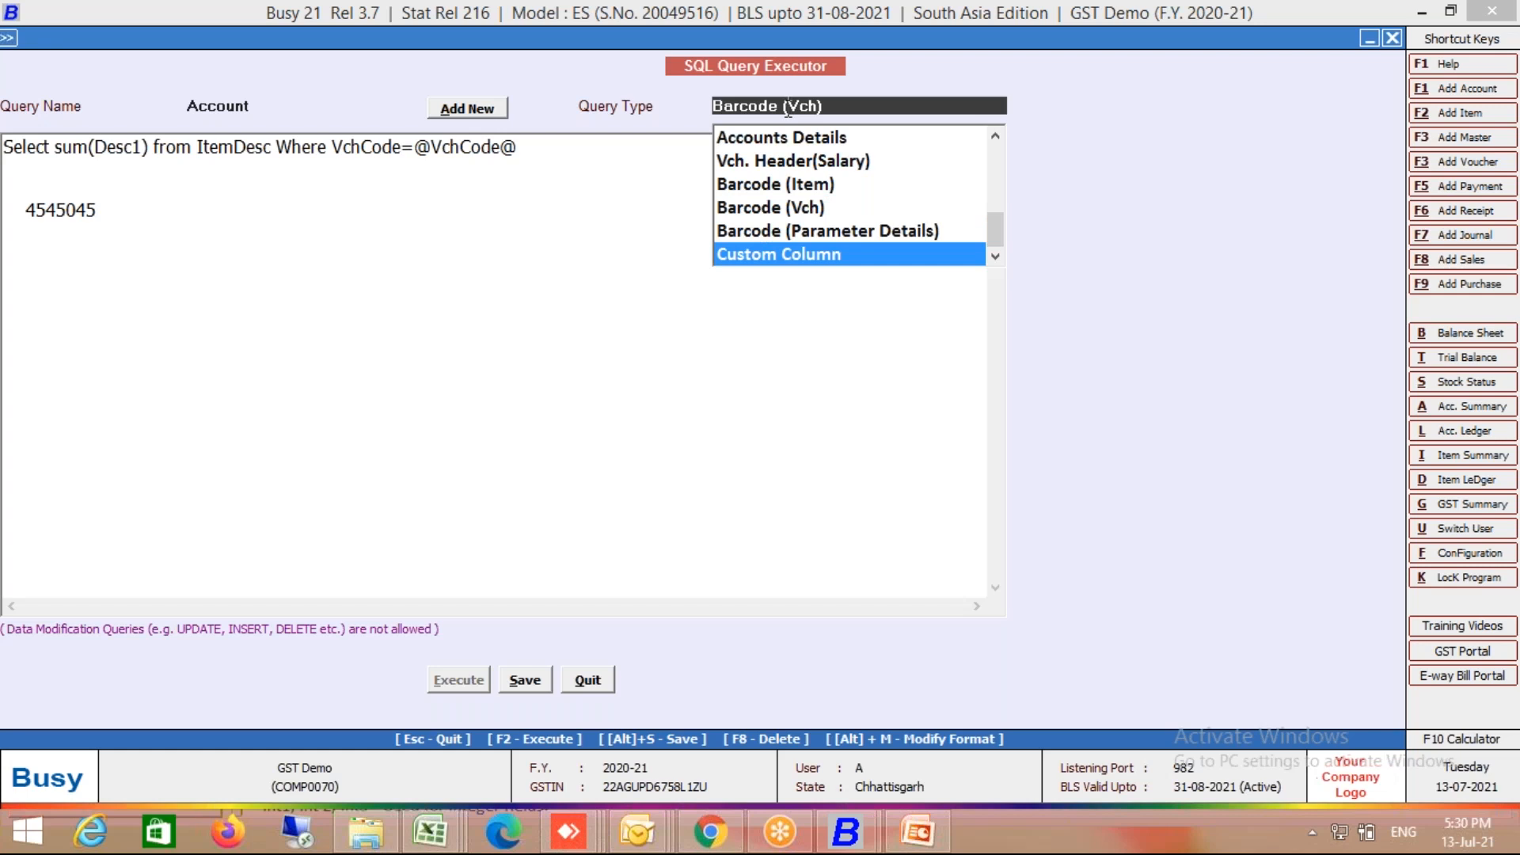
pyautogui.press('Return')
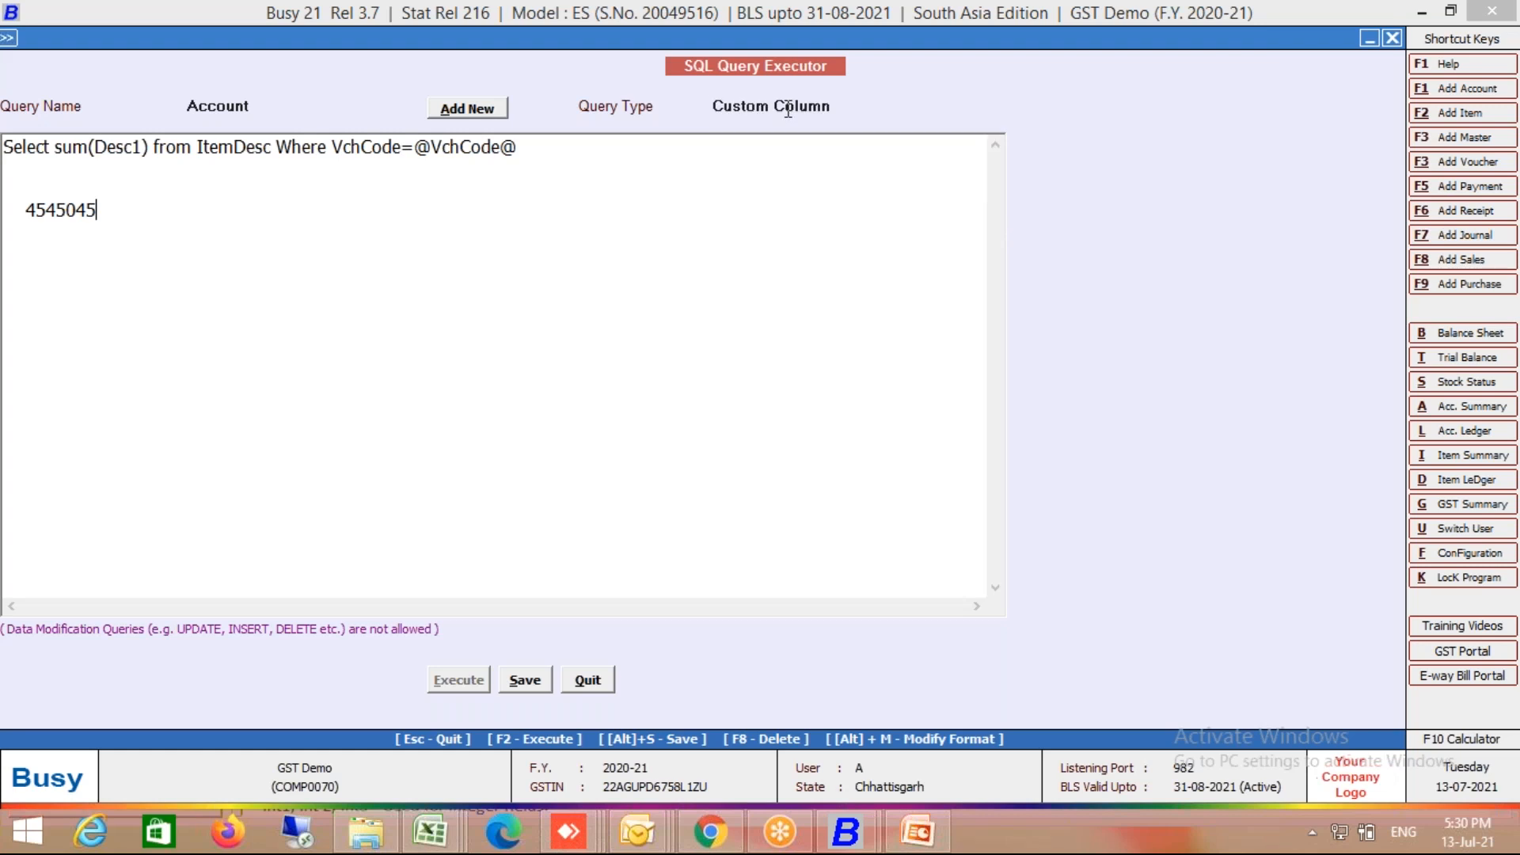
pyautogui.press('Escape')
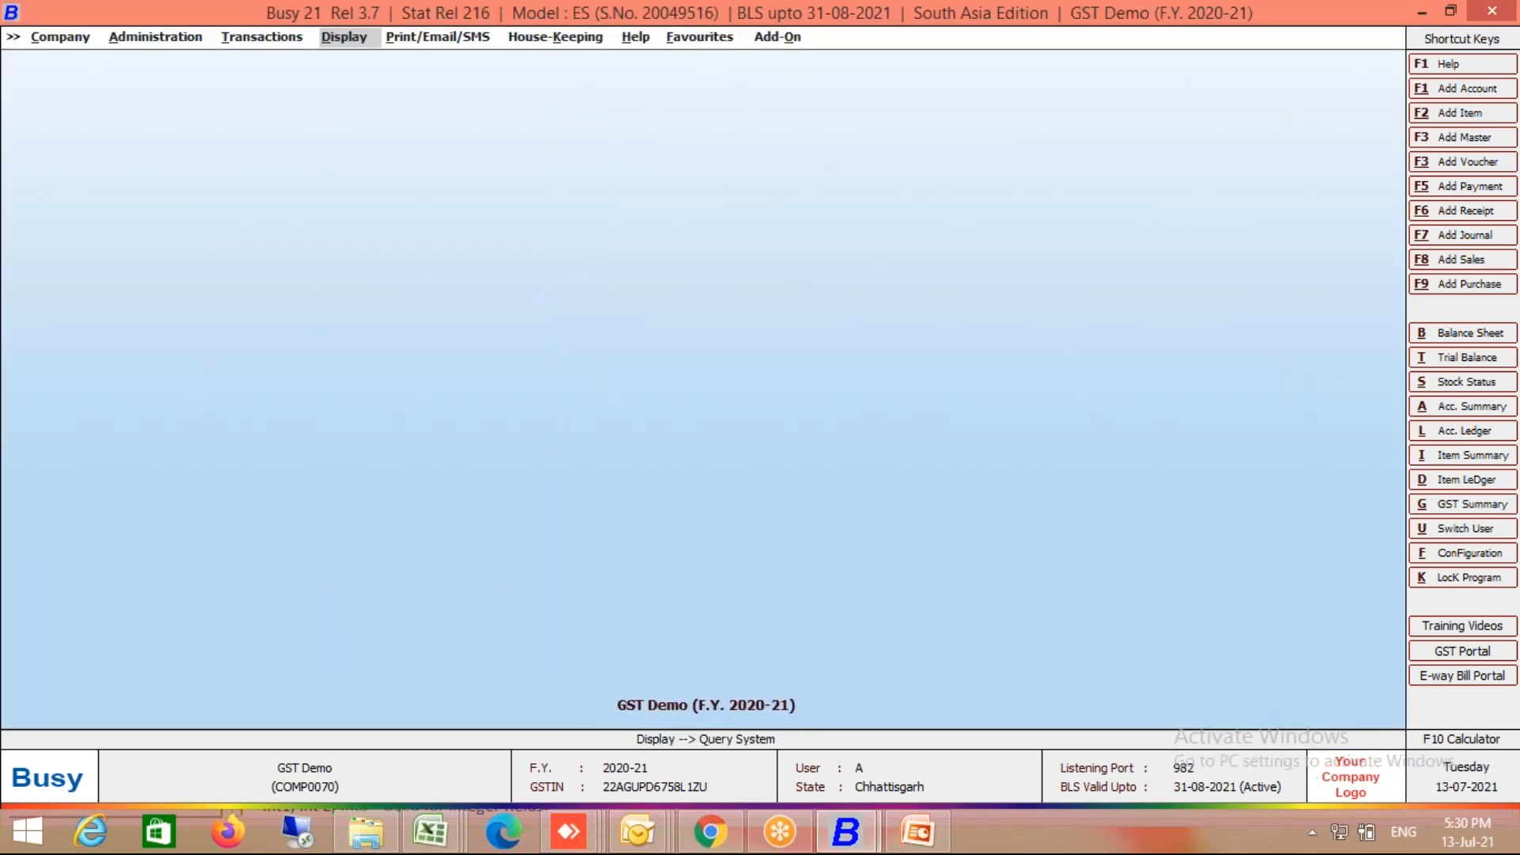
# Step: Generate the party-wise Standard-Date/Voucher-wise Sales Analysis report, aborting the slow load
pyautogui.press('Up')
pyautogui.press('Up')
pyautogui.press('Up')
pyautogui.press('Up')
pyautogui.press('Up')
pyautogui.press('Down')
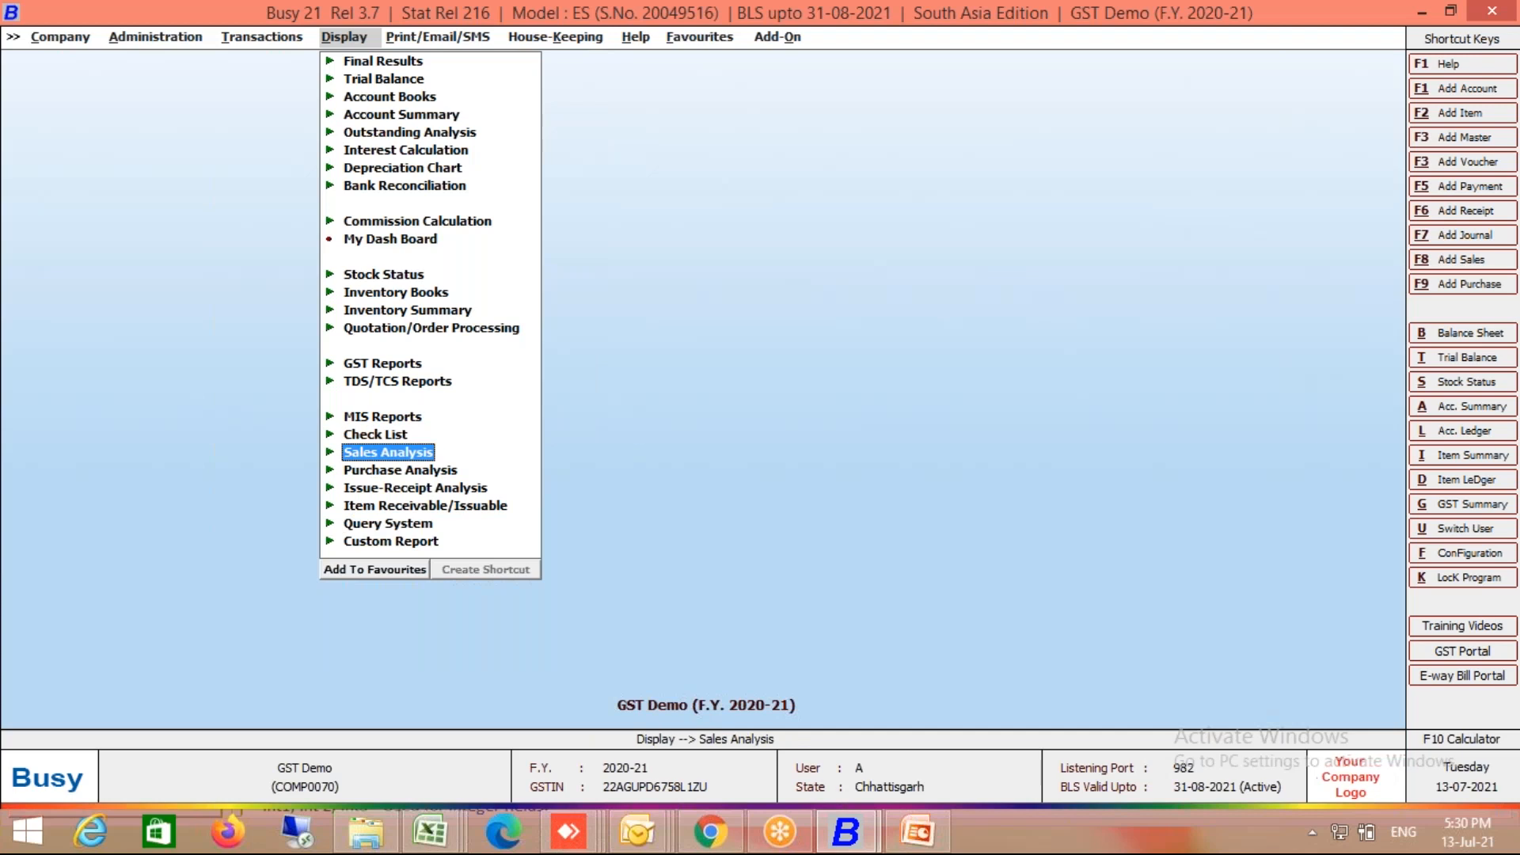
pyautogui.press('Return')
pyautogui.press('Down')
pyautogui.press('Return')
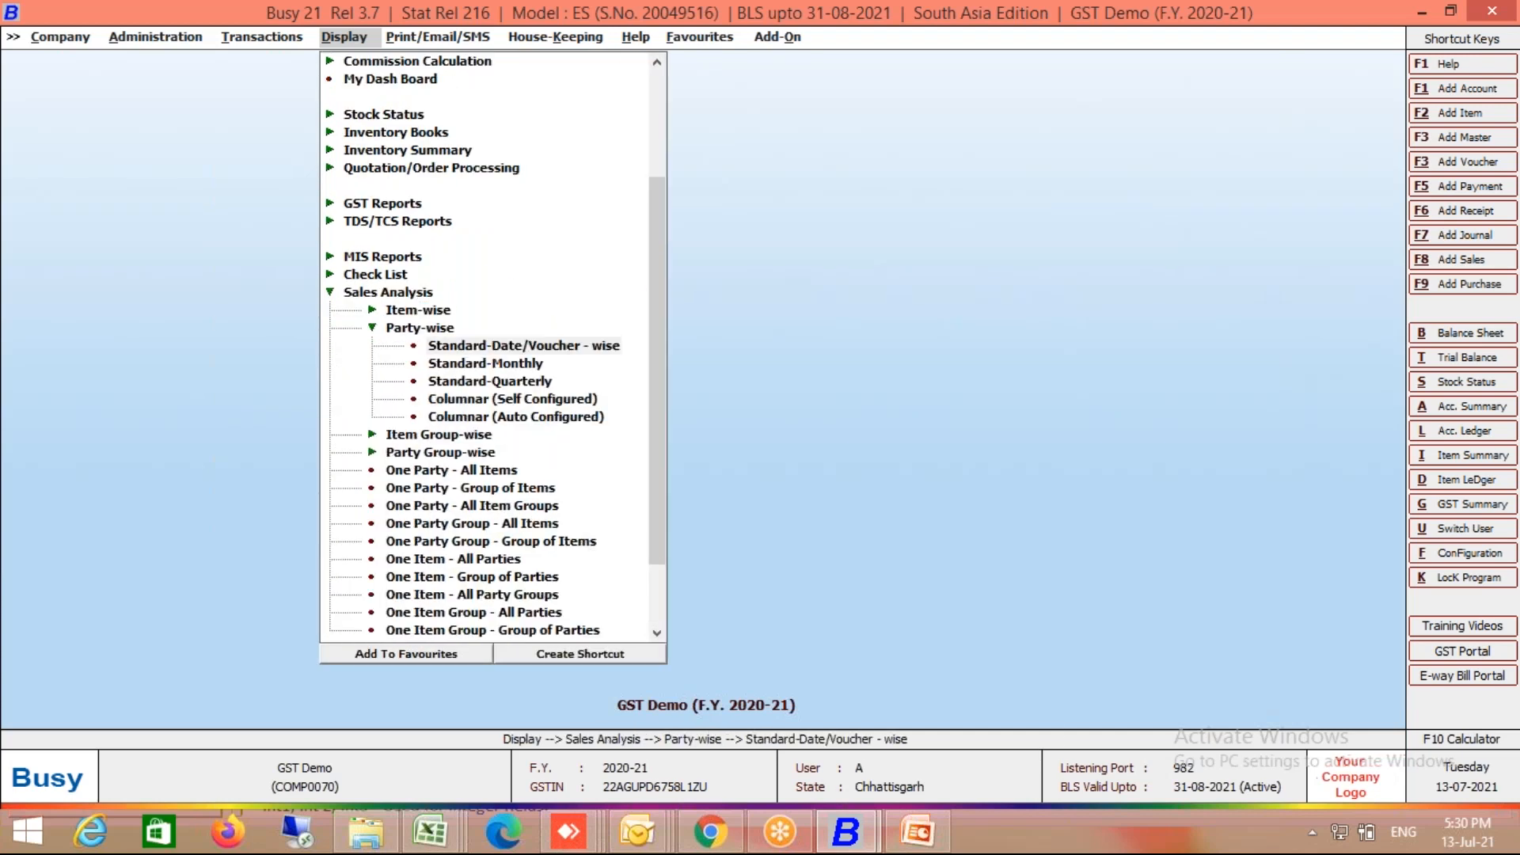
pyautogui.press('Return')
pyautogui.press('Return')
pyautogui.press('Return')
pyautogui.press('Return')
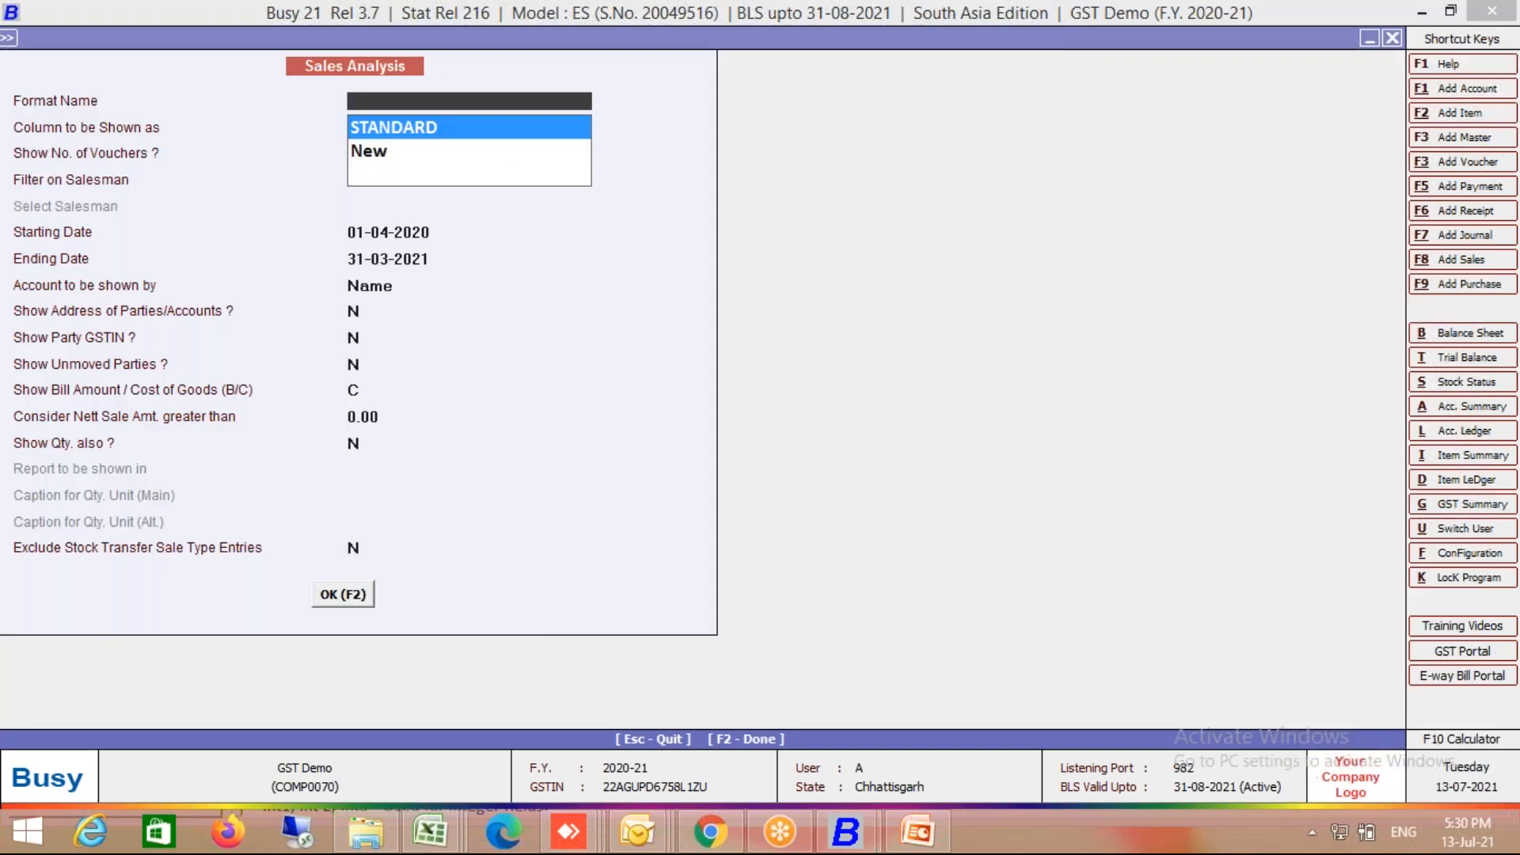
pyautogui.press('Return')
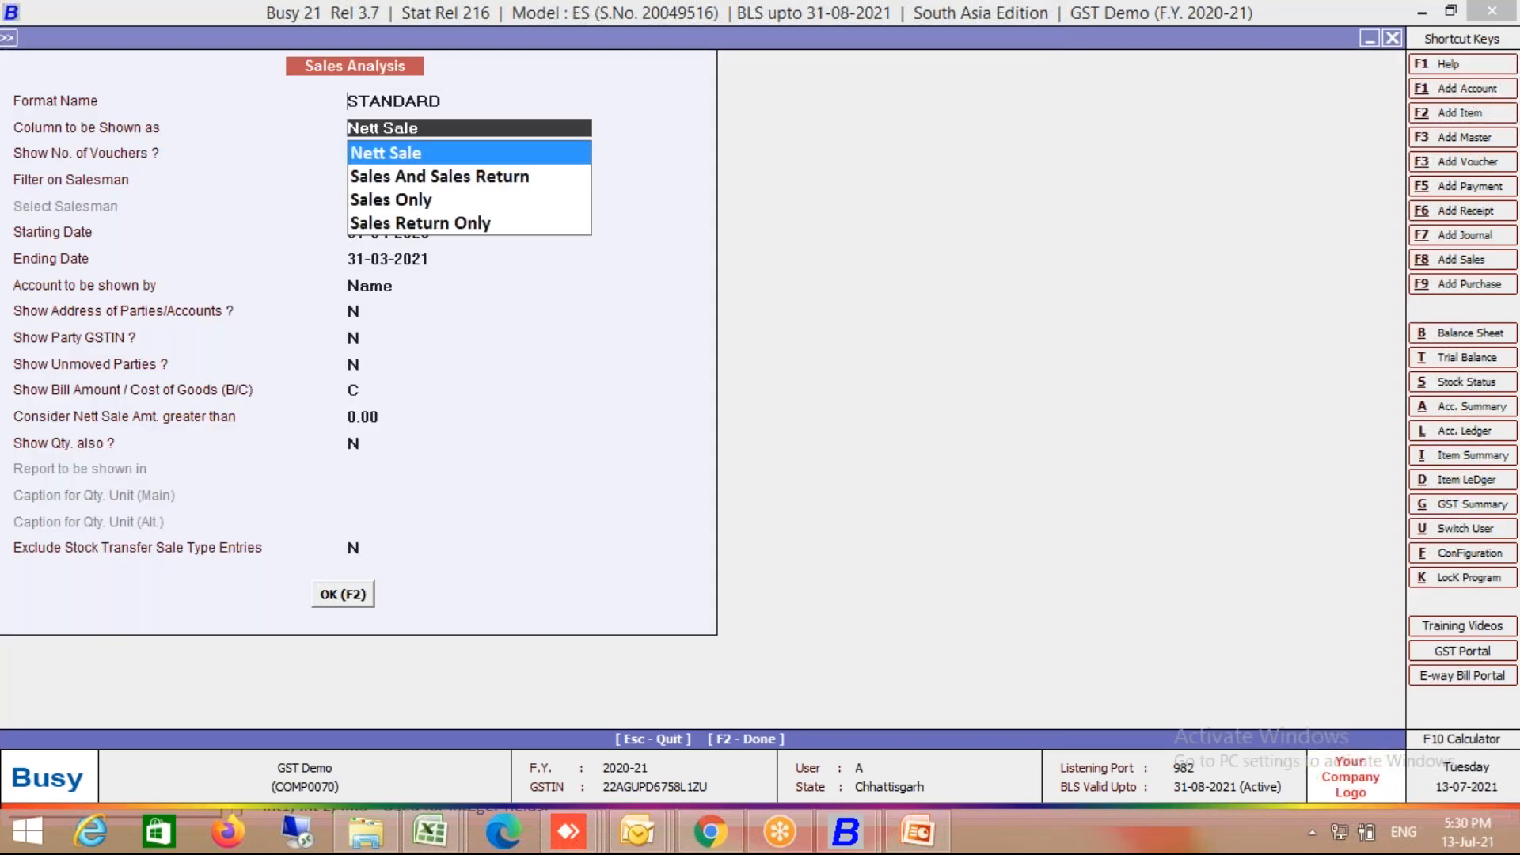
pyautogui.press('F2')
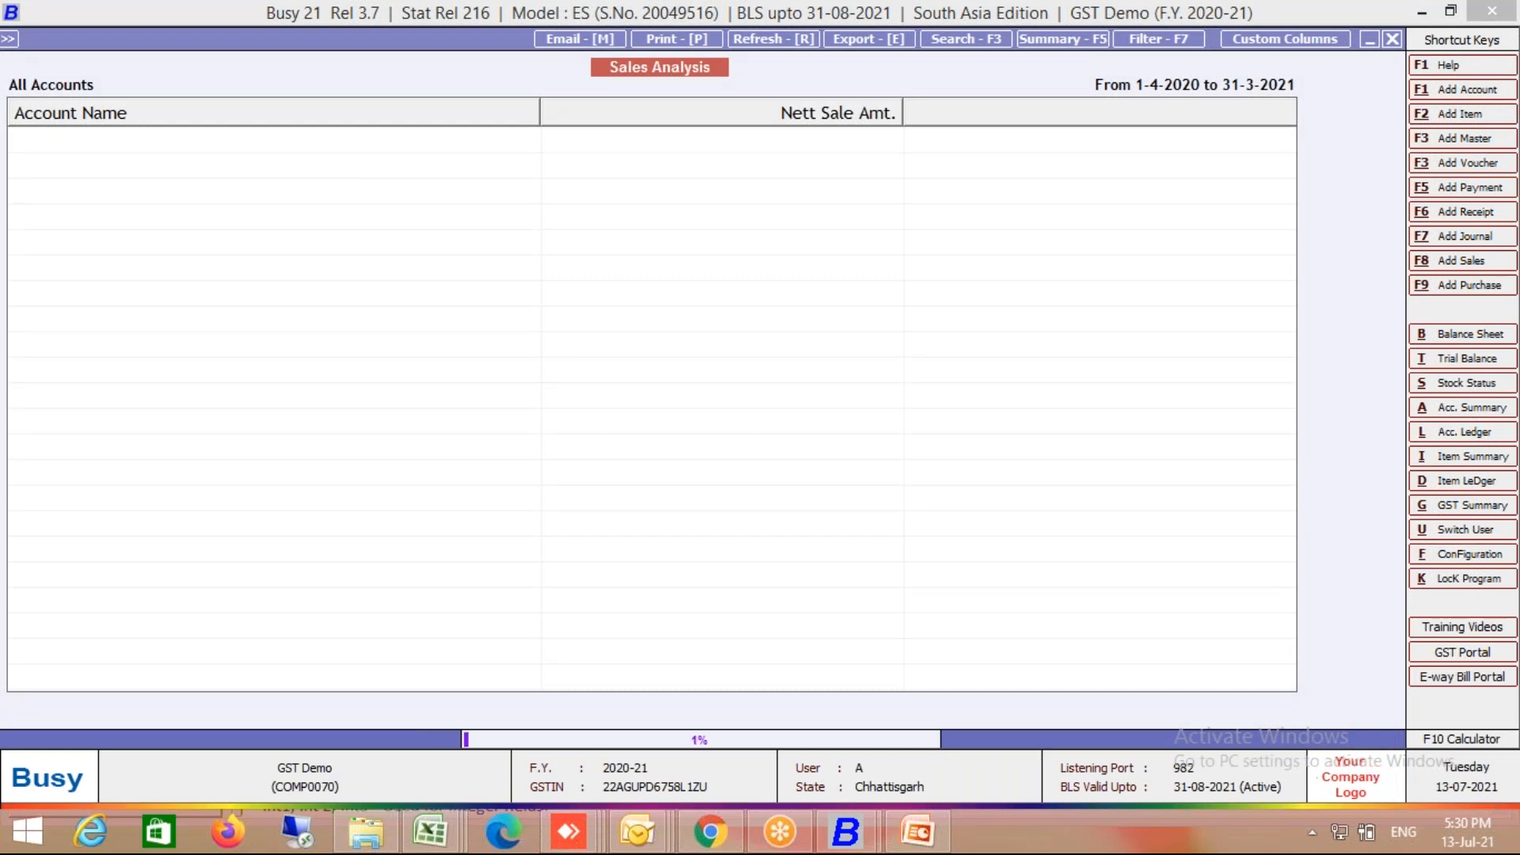
pyautogui.press('Escape')
pyautogui.press('Left')
pyautogui.press('Return')
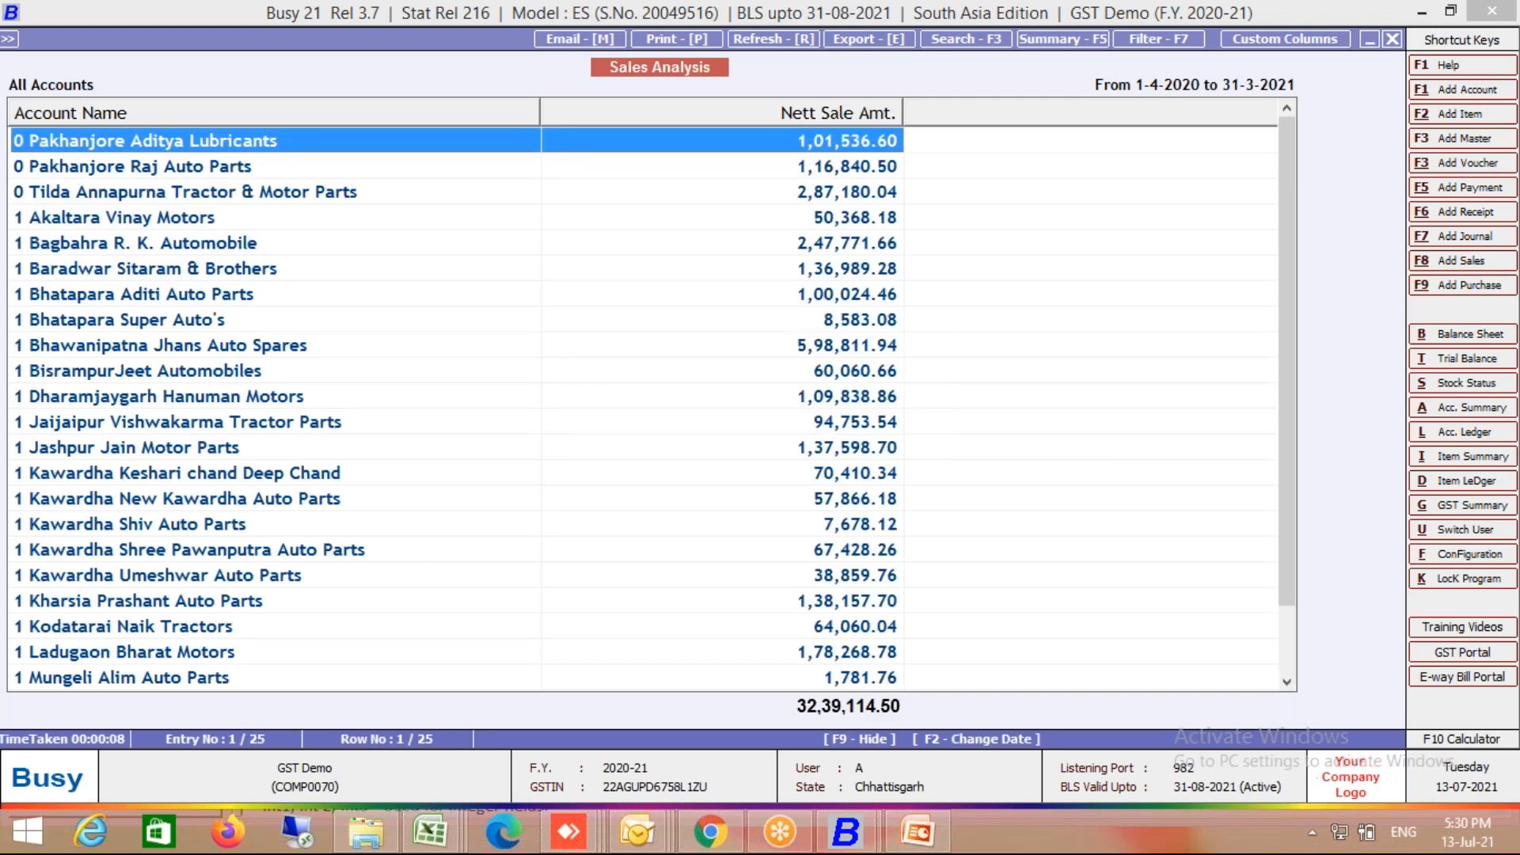
# Step: Drill into Pakhanjore Aditya Lubricants' sales, then back out to the main menu
pyautogui.press('Return')
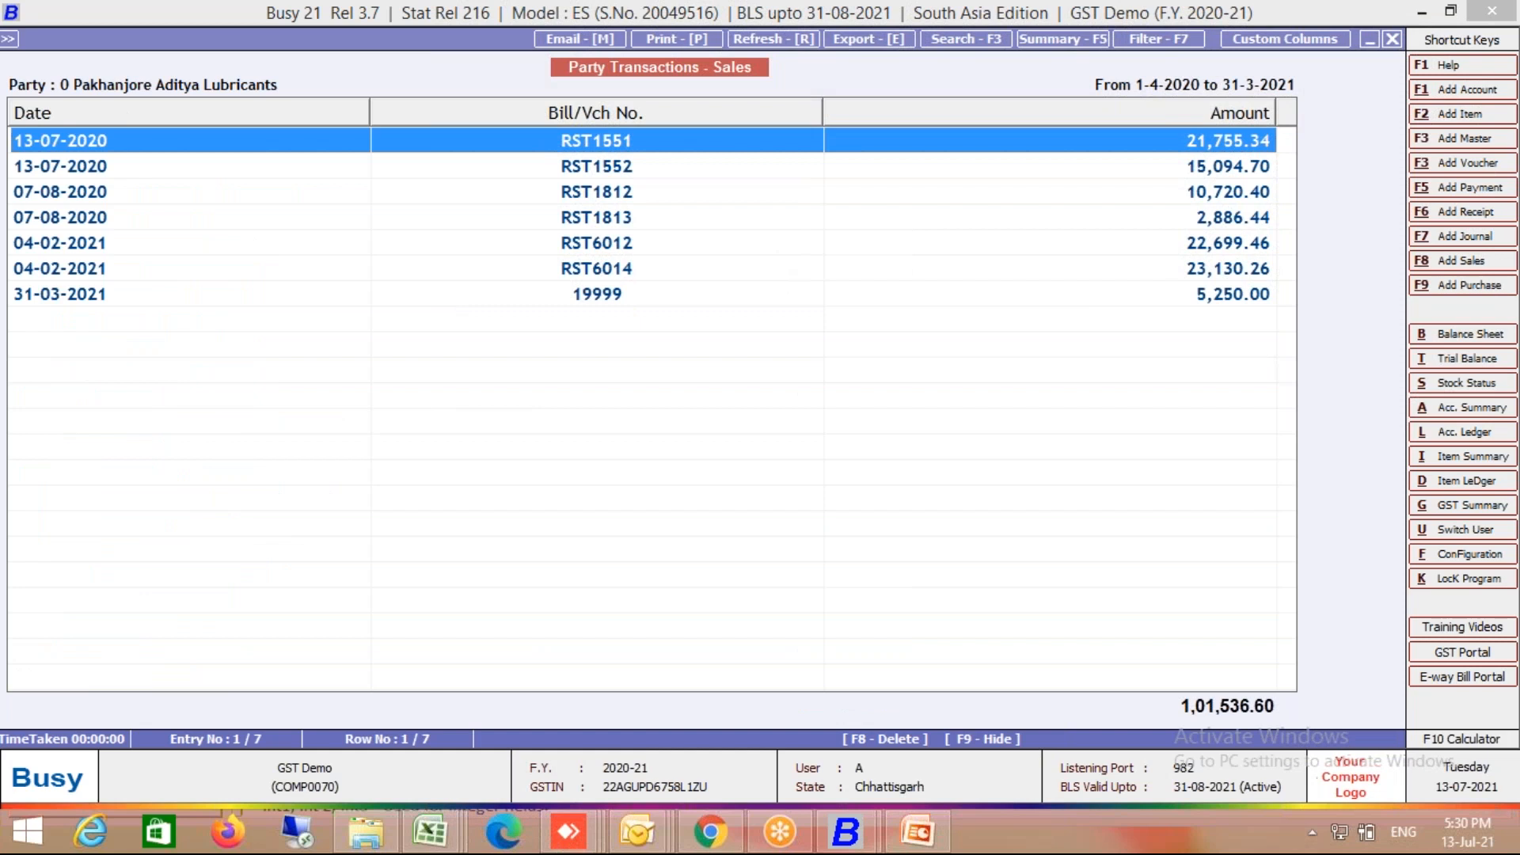
pyautogui.press('Escape')
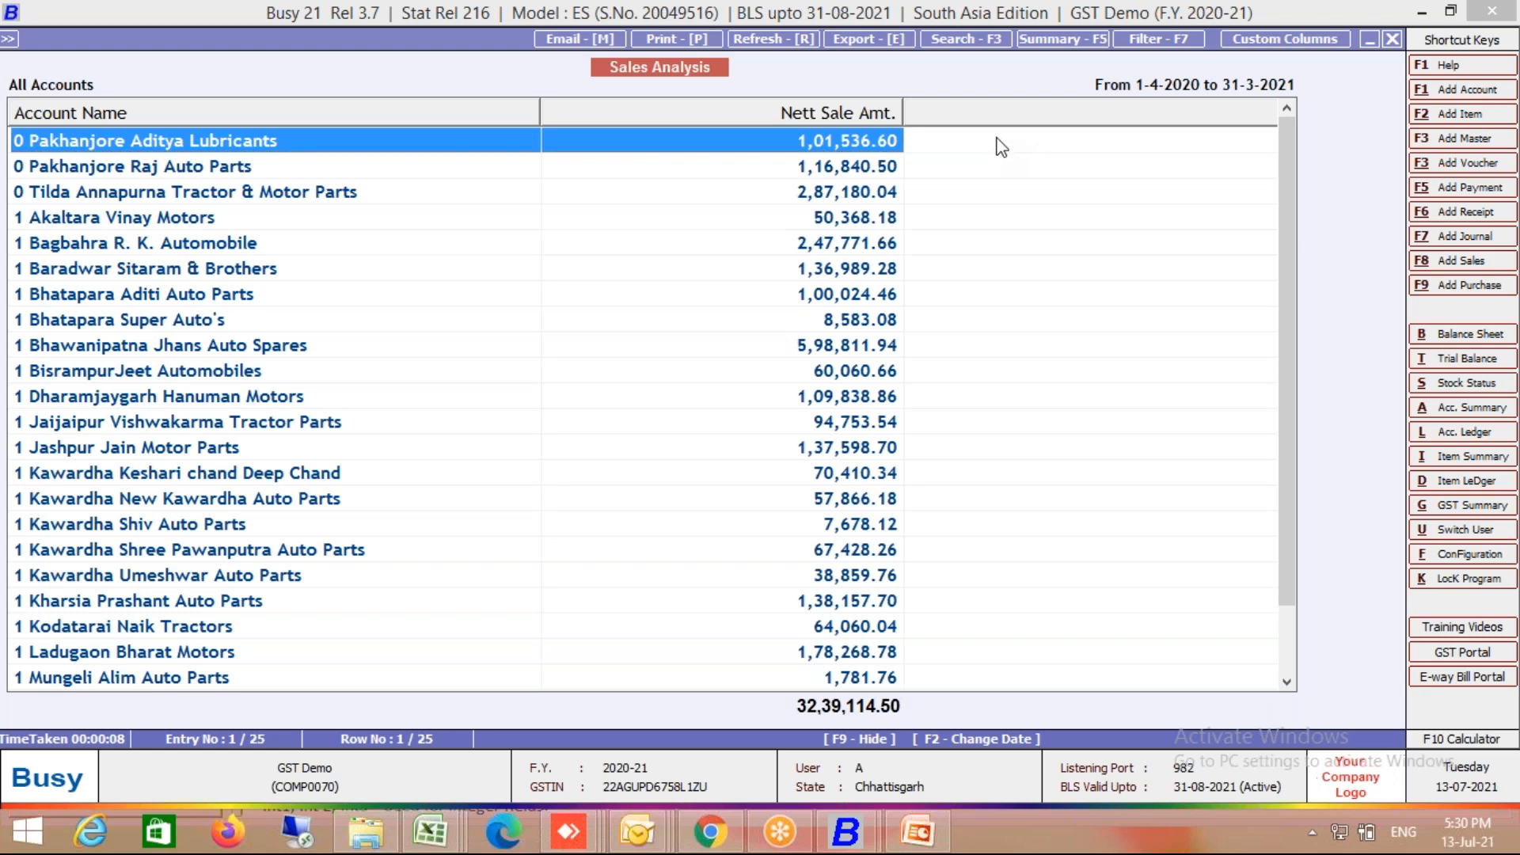
pyautogui.doubleClick(1002, 148)
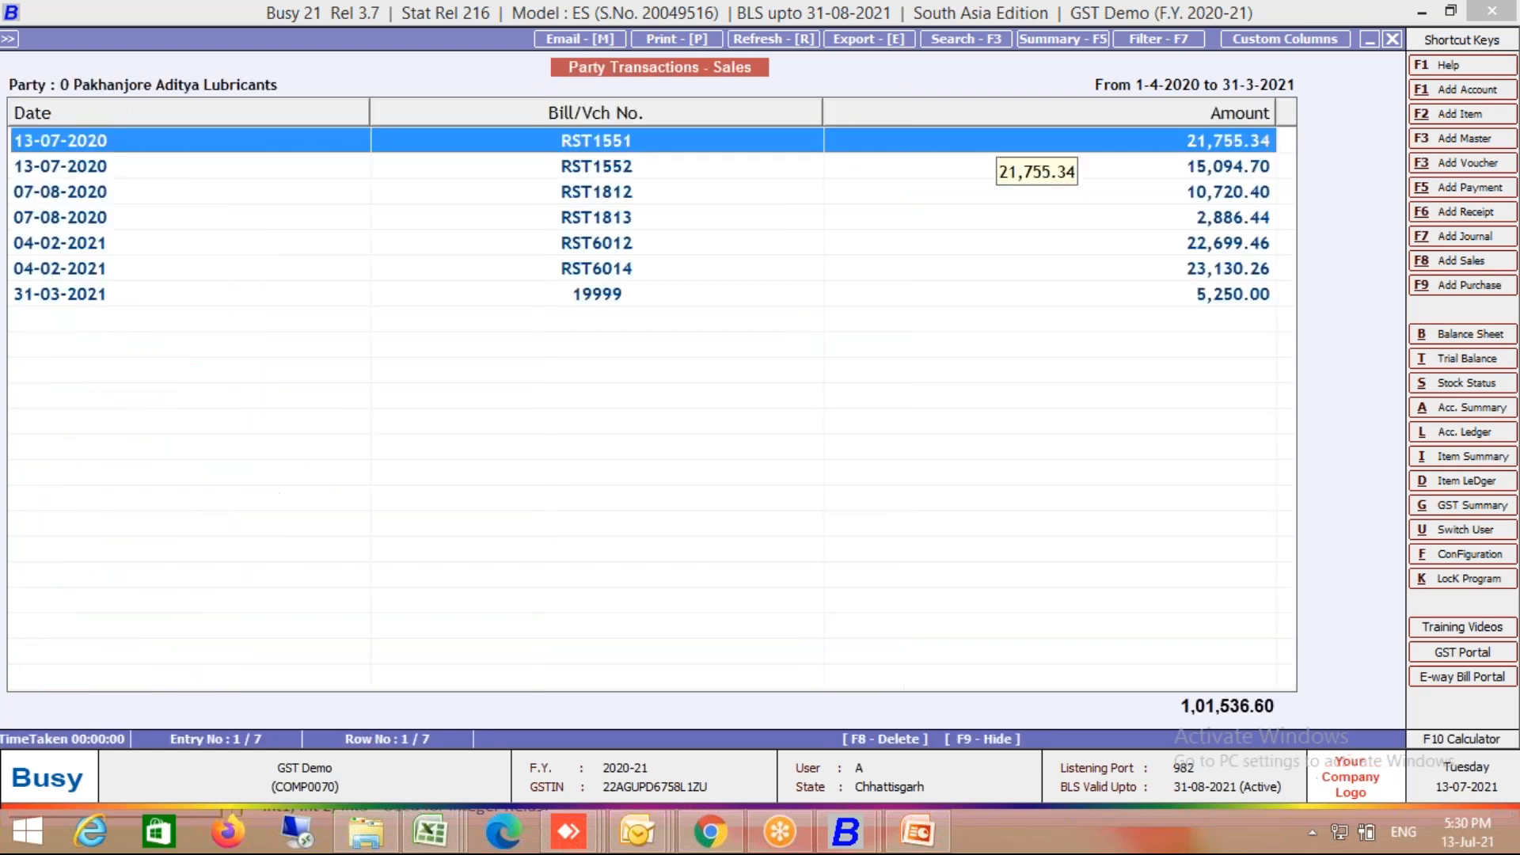
pyautogui.press('Escape')
pyautogui.press('Escape')
pyautogui.press('Escape')
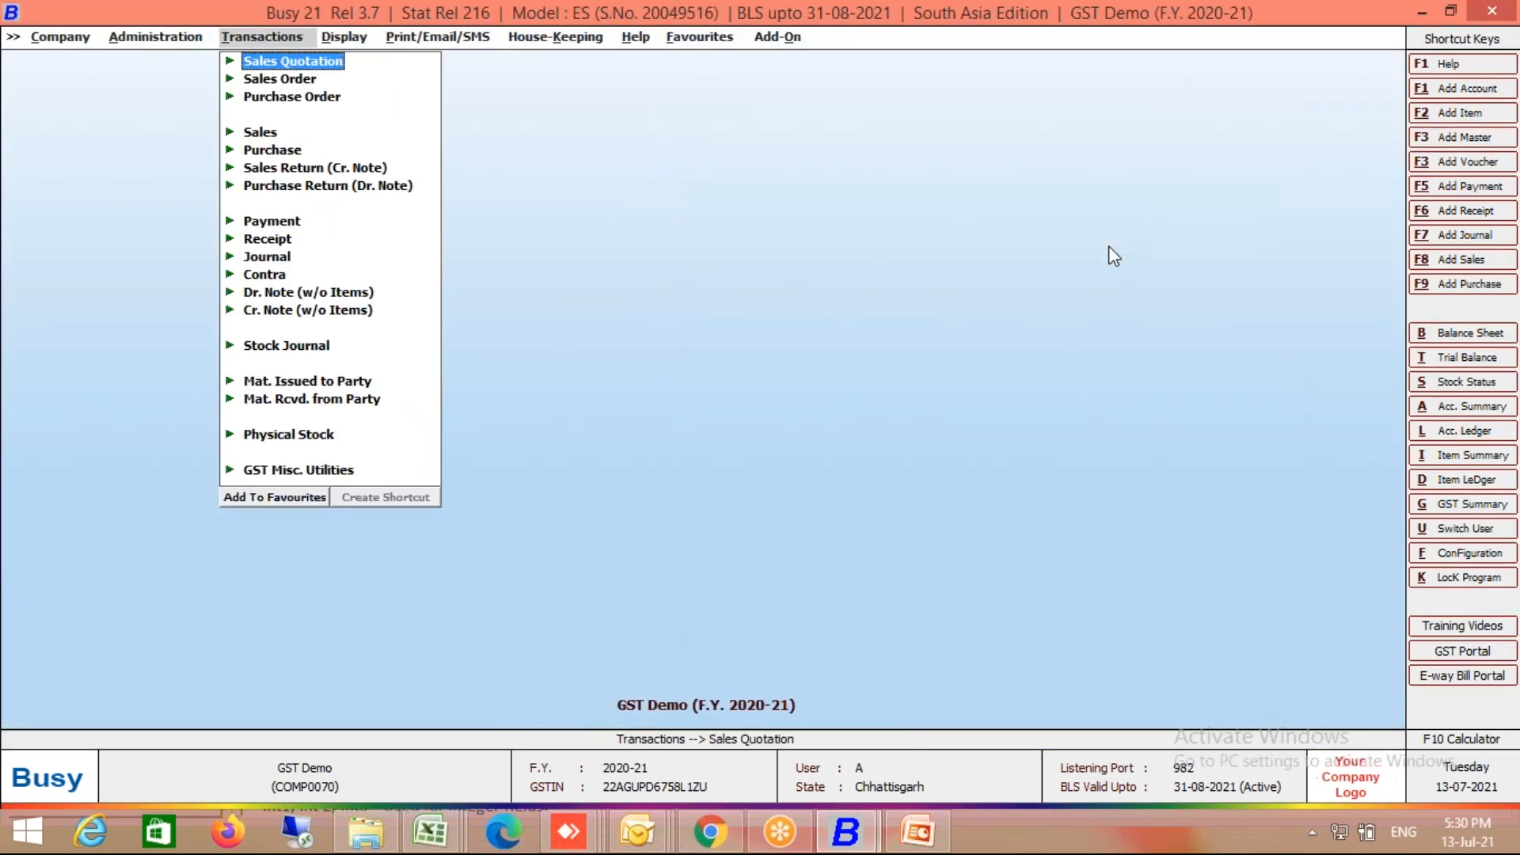
# Step: Open Display > Query System > SQL Query and load the saved Custom query
pyautogui.press('Right')
pyautogui.press('End')
pyautogui.press('Right')
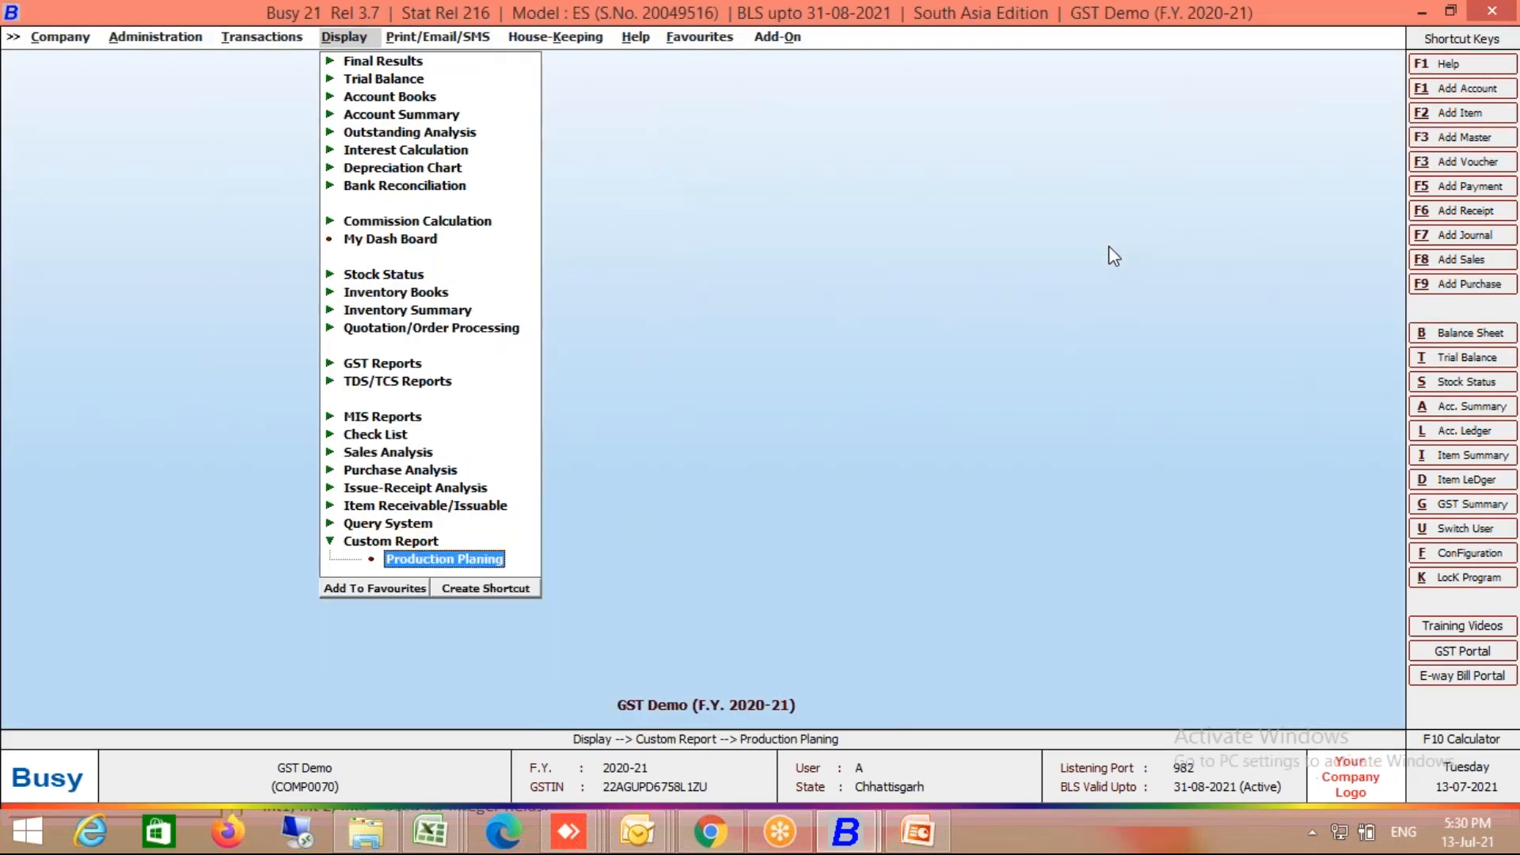
pyautogui.press('Left')
pyautogui.press('Up')
pyautogui.press('Right')
pyautogui.press('Down')
pyautogui.press('Down')
pyautogui.press('Down')
pyautogui.press('Down')
pyautogui.press('Down')
pyautogui.press('Down')
pyautogui.press('Down')
pyautogui.press('Down')
pyautogui.press('Down')
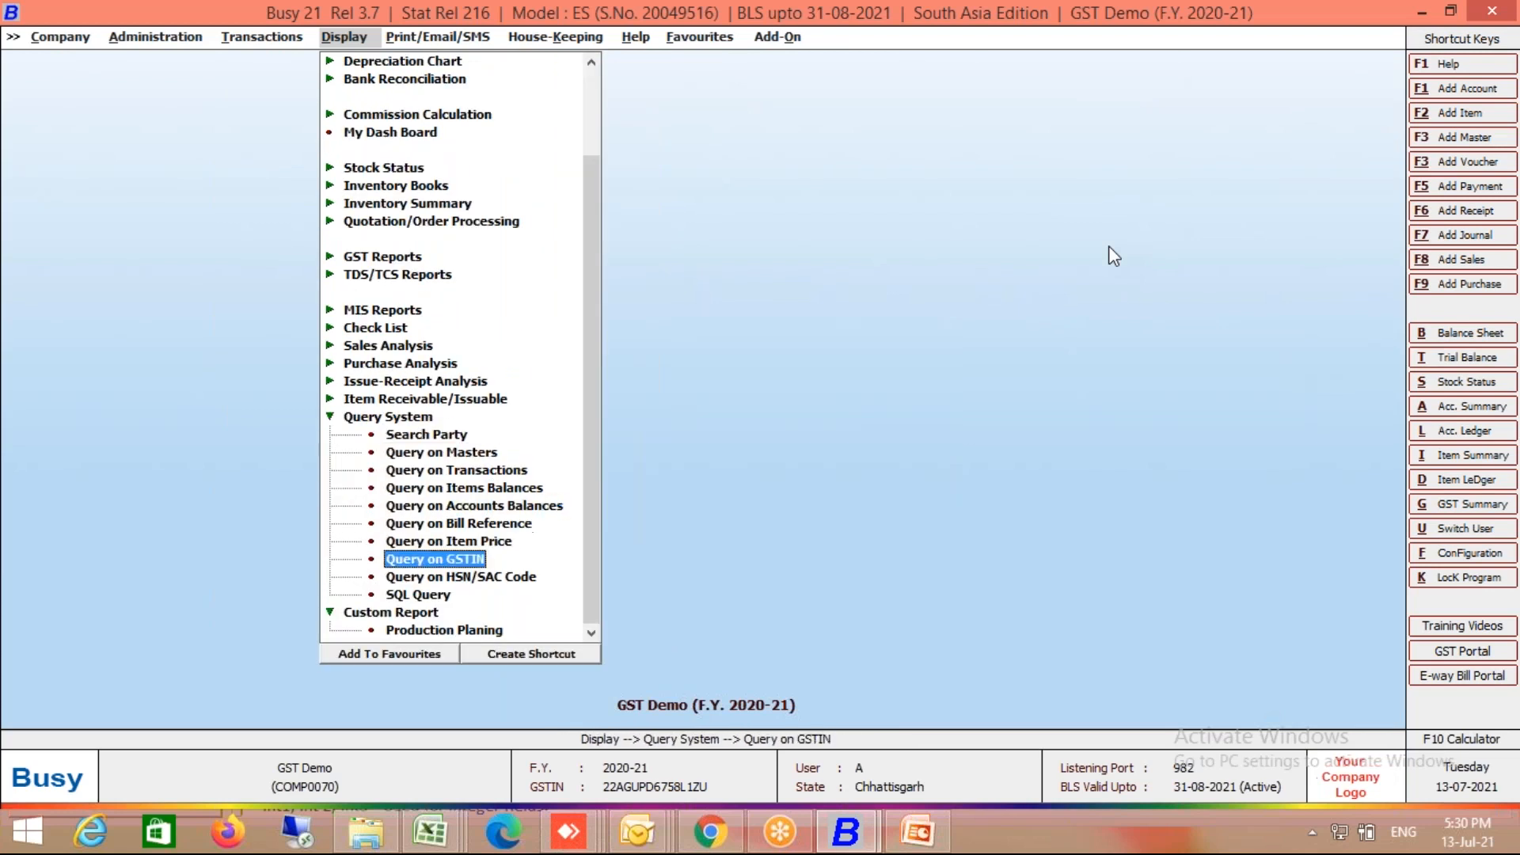
pyautogui.press('Return')
pyautogui.press('Down')
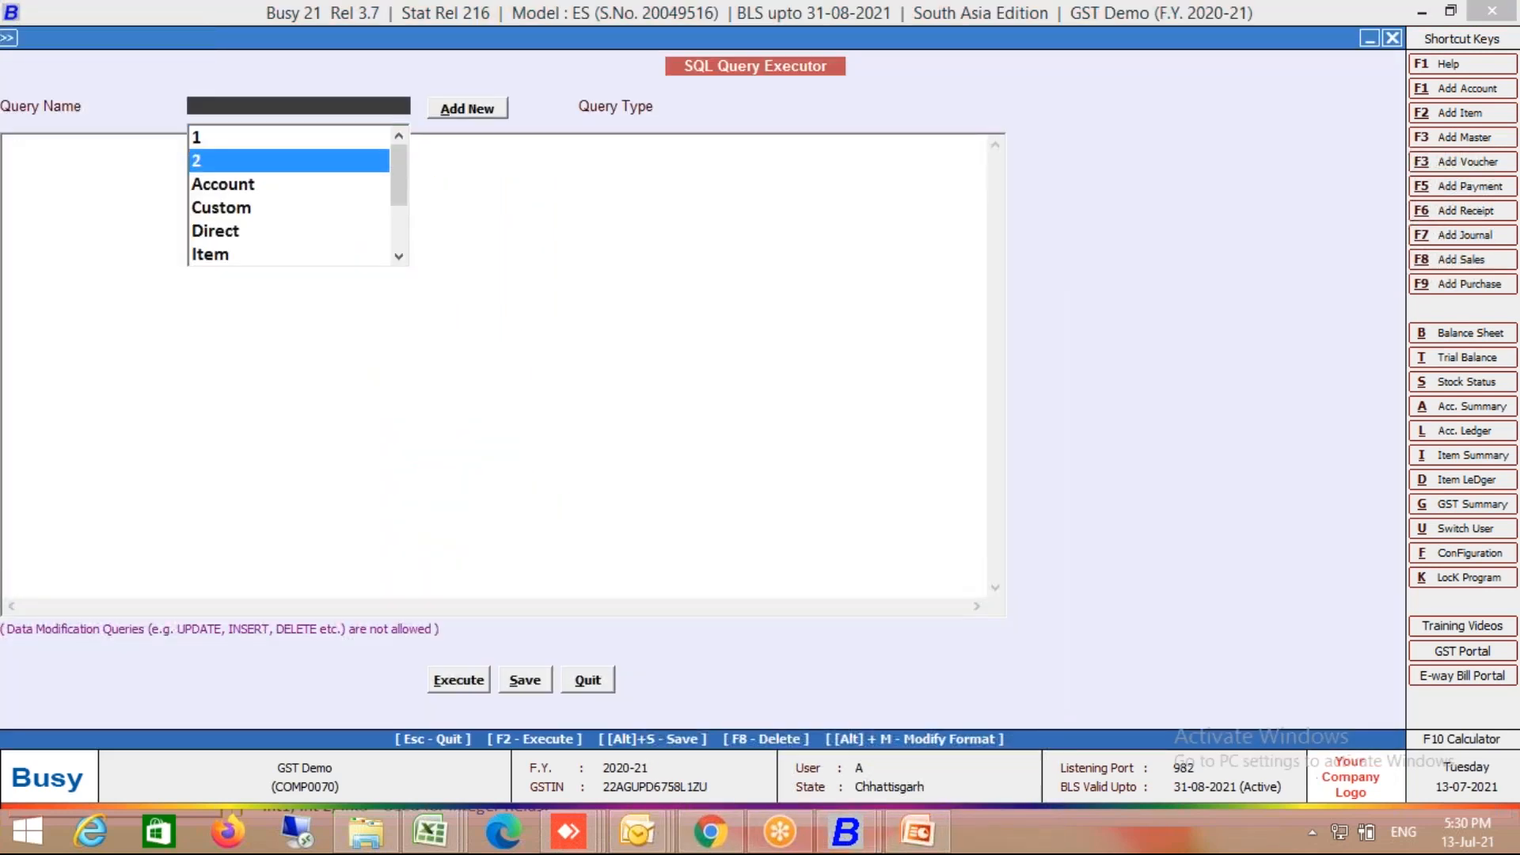
pyautogui.press('Down')
pyautogui.press('Down')
pyautogui.press('Return')
pyautogui.press('Return')
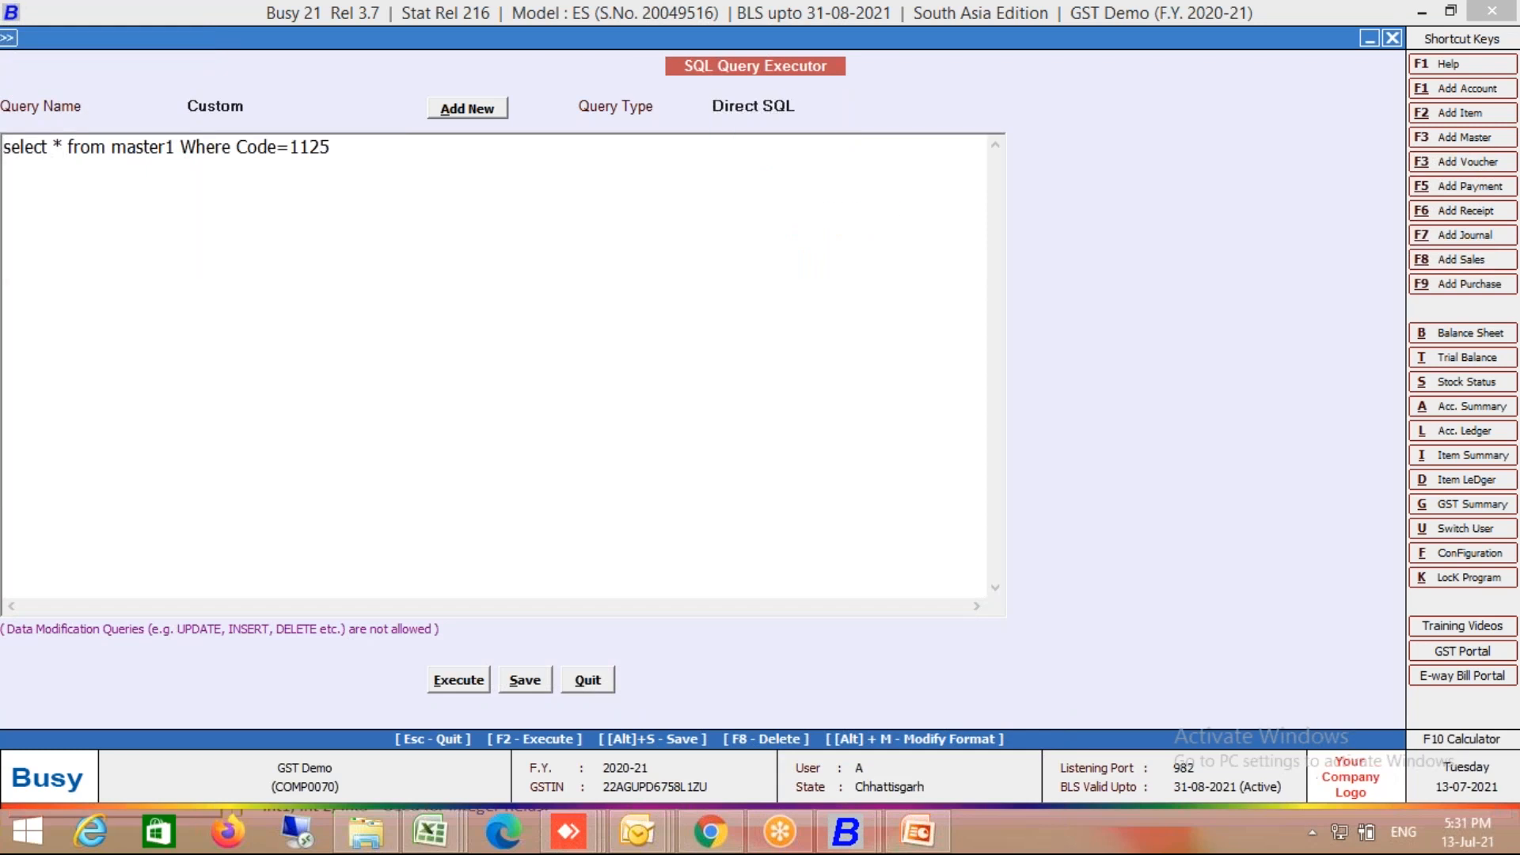
# Step: Replace the query text with 'Select count(*) from tran1 Where VchType=9 and'
pyautogui.press('BackSpace')
pyautogui.write('Select count(')
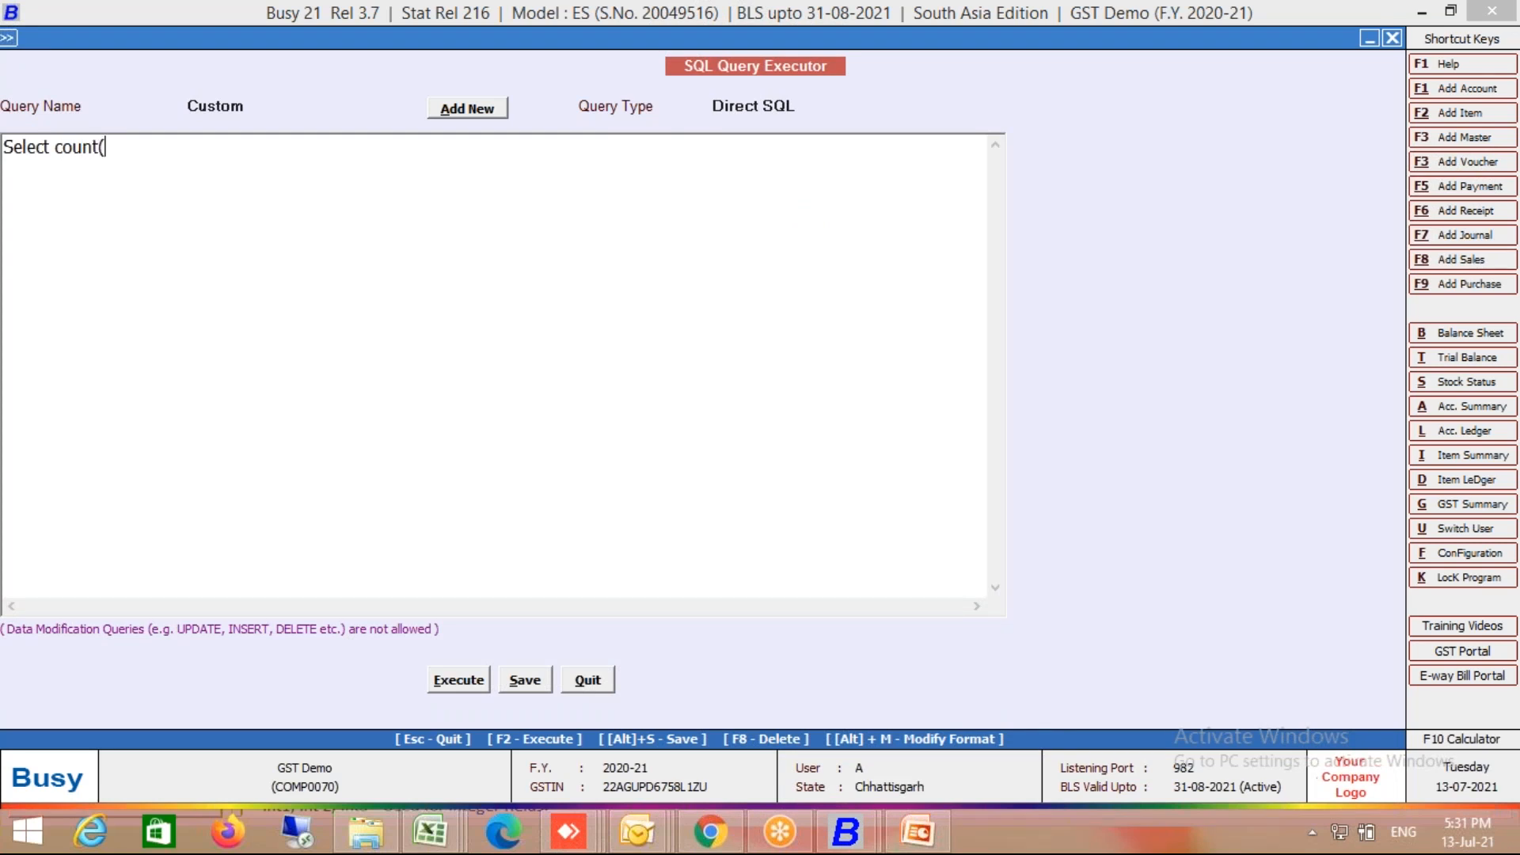
pyautogui.write('*) from tran1 Wh')
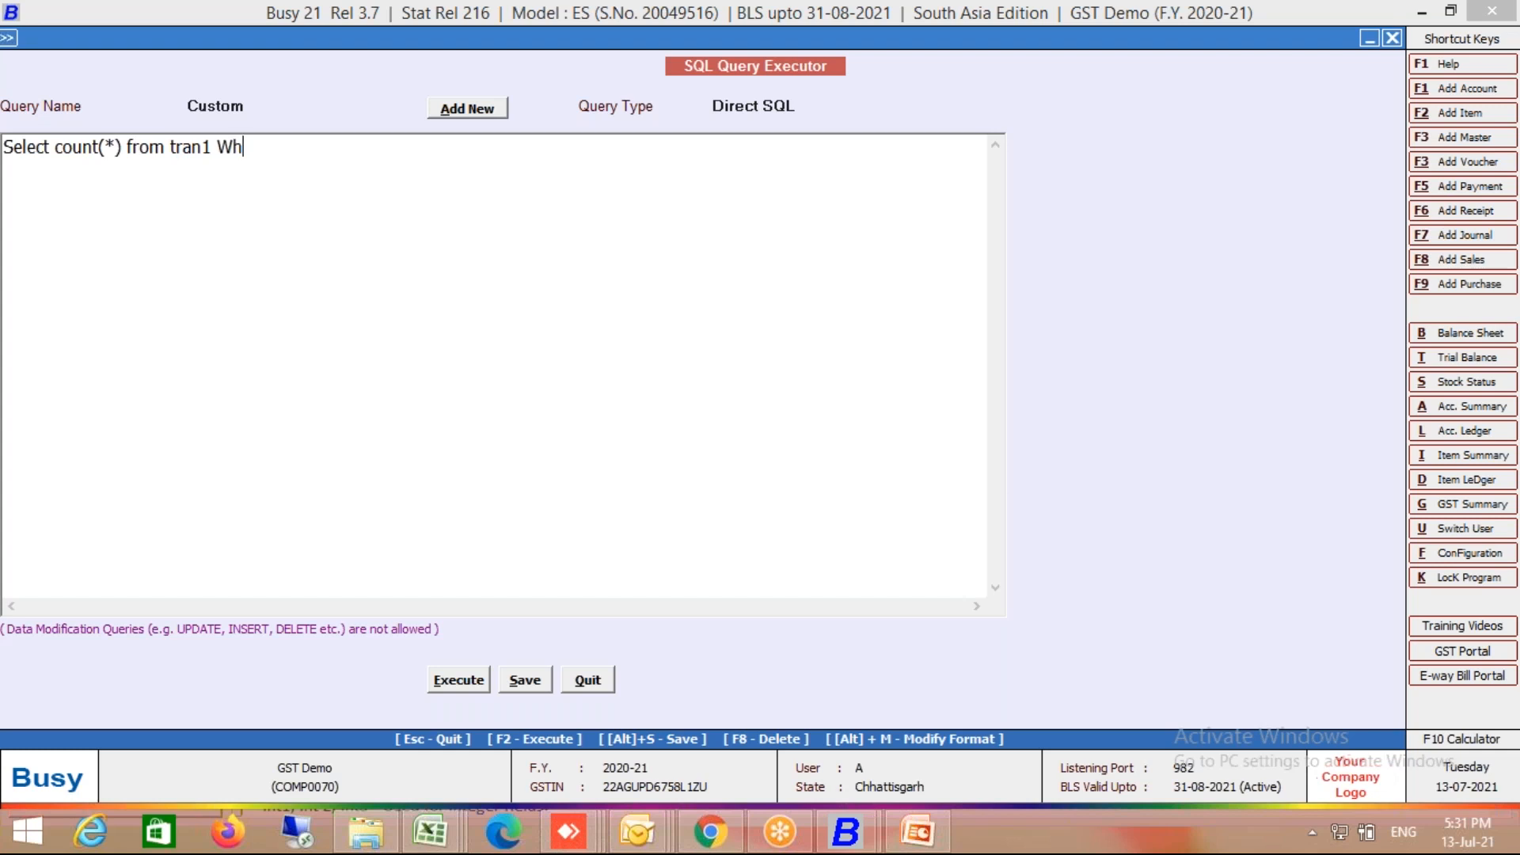
pyautogui.write('ere VchType=9 and ')
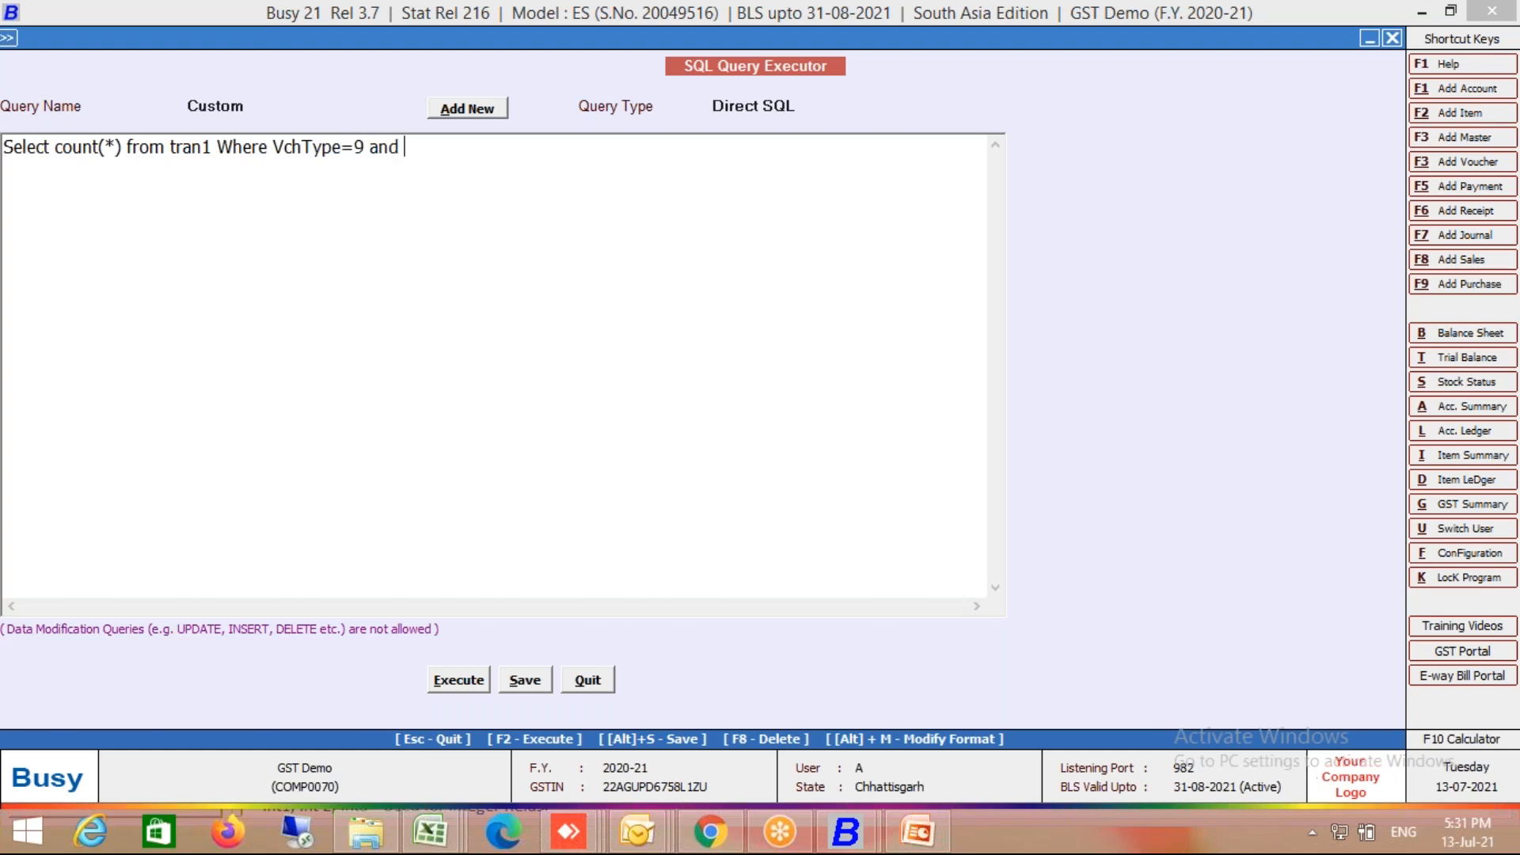
pyautogui.write('( S')
pyautogui.press('BackSpace')
pyautogui.press('BackSpace')
pyautogui.write('Select C')
pyautogui.press('BackSpace')
pyautogui.press('BackSpace')
pyautogui.press('Left')
pyautogui.press('Left')
pyautogui.press('Left')
pyautogui.press('Left')
pyautogui.press('Left')
pyautogui.write('Master')
pyautogui.write('Code1')
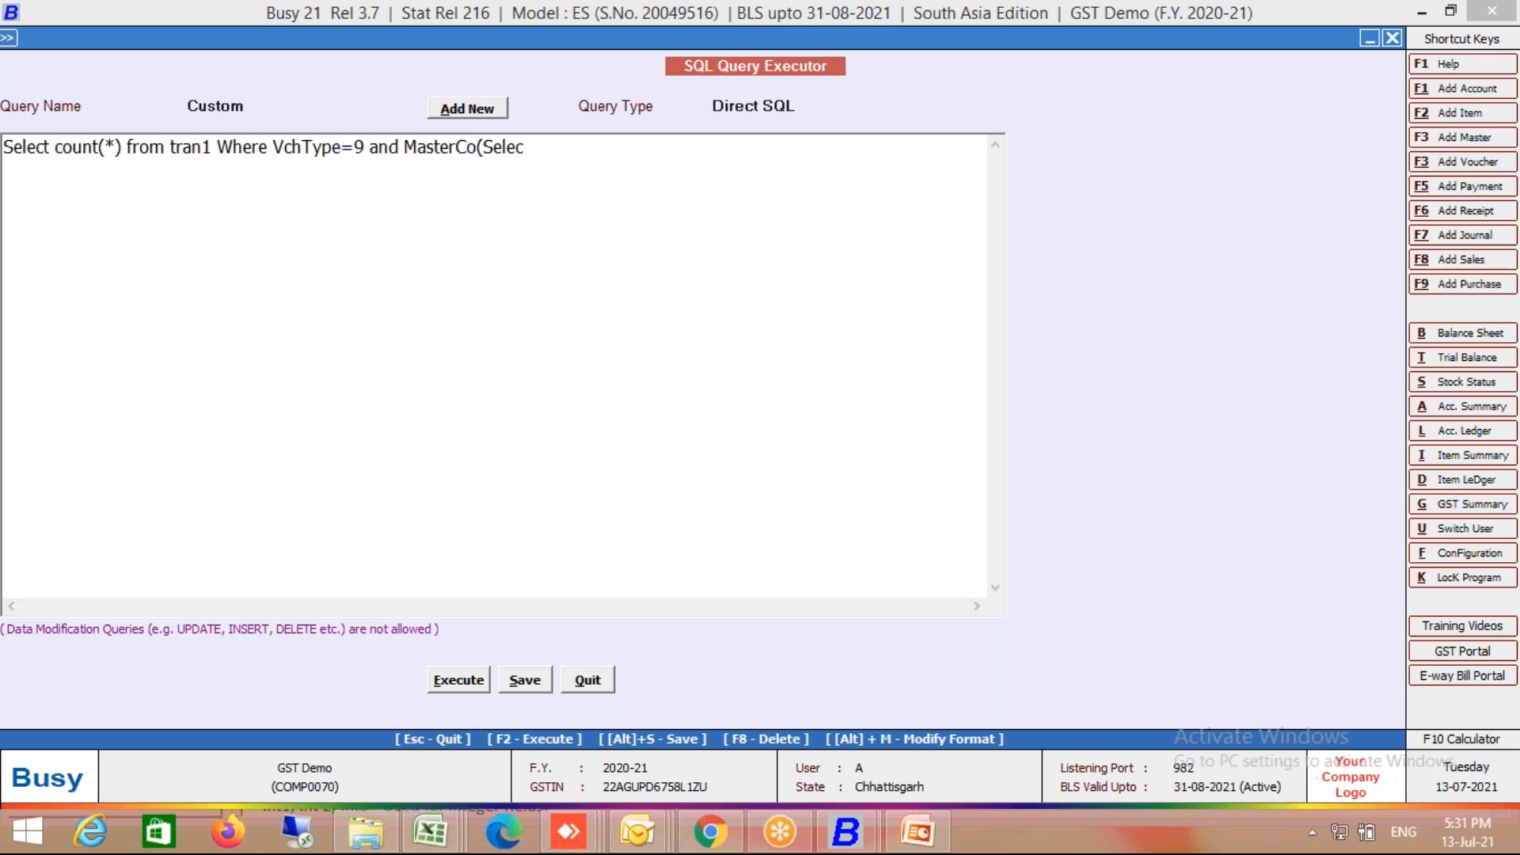
pyautogui.write('=(Select Code')
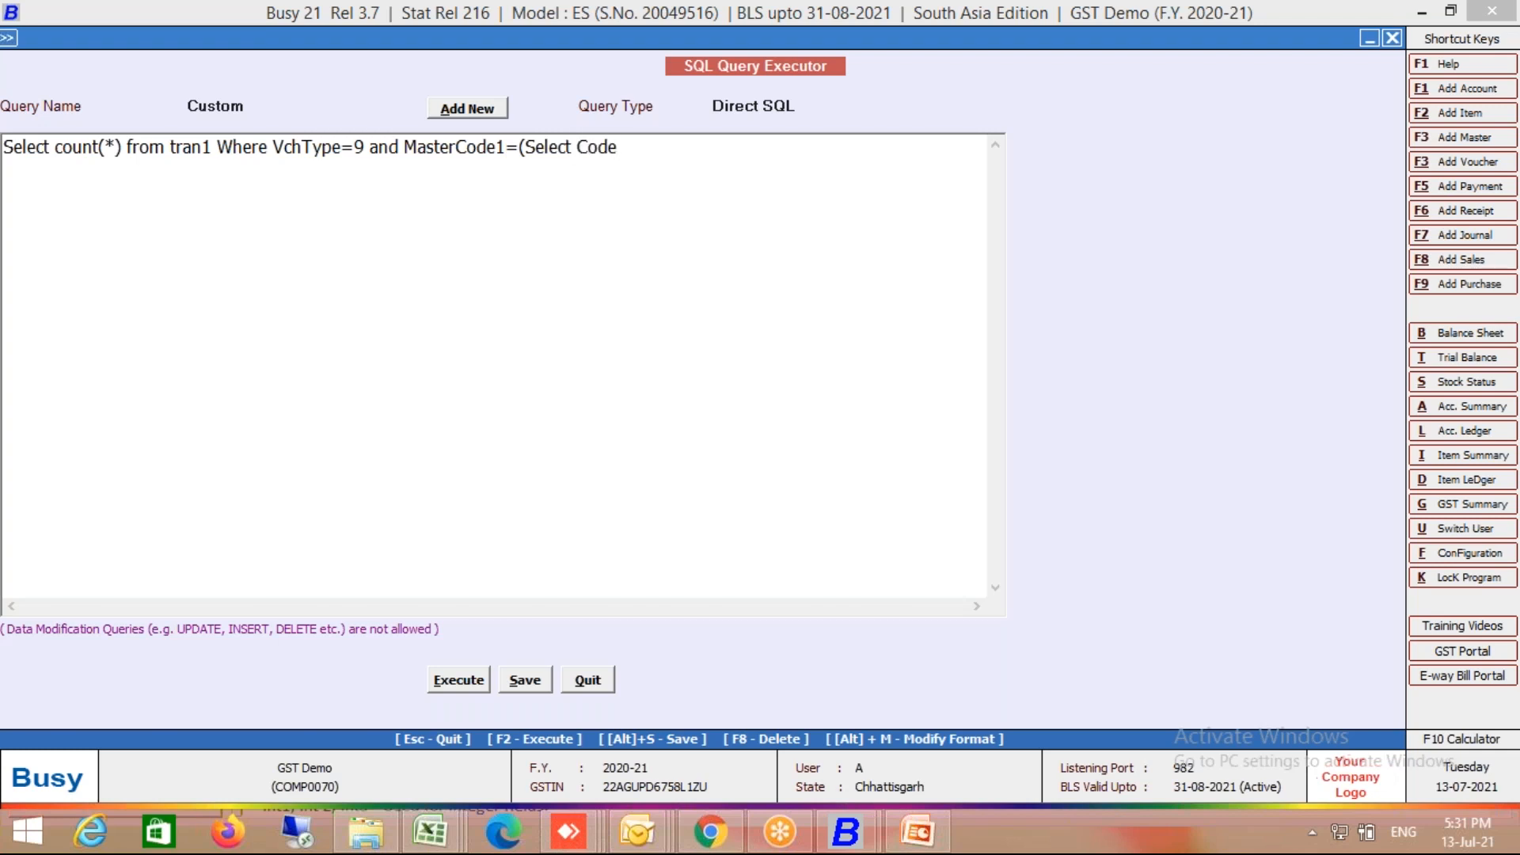
pyautogui.write(' from Master1 Where')
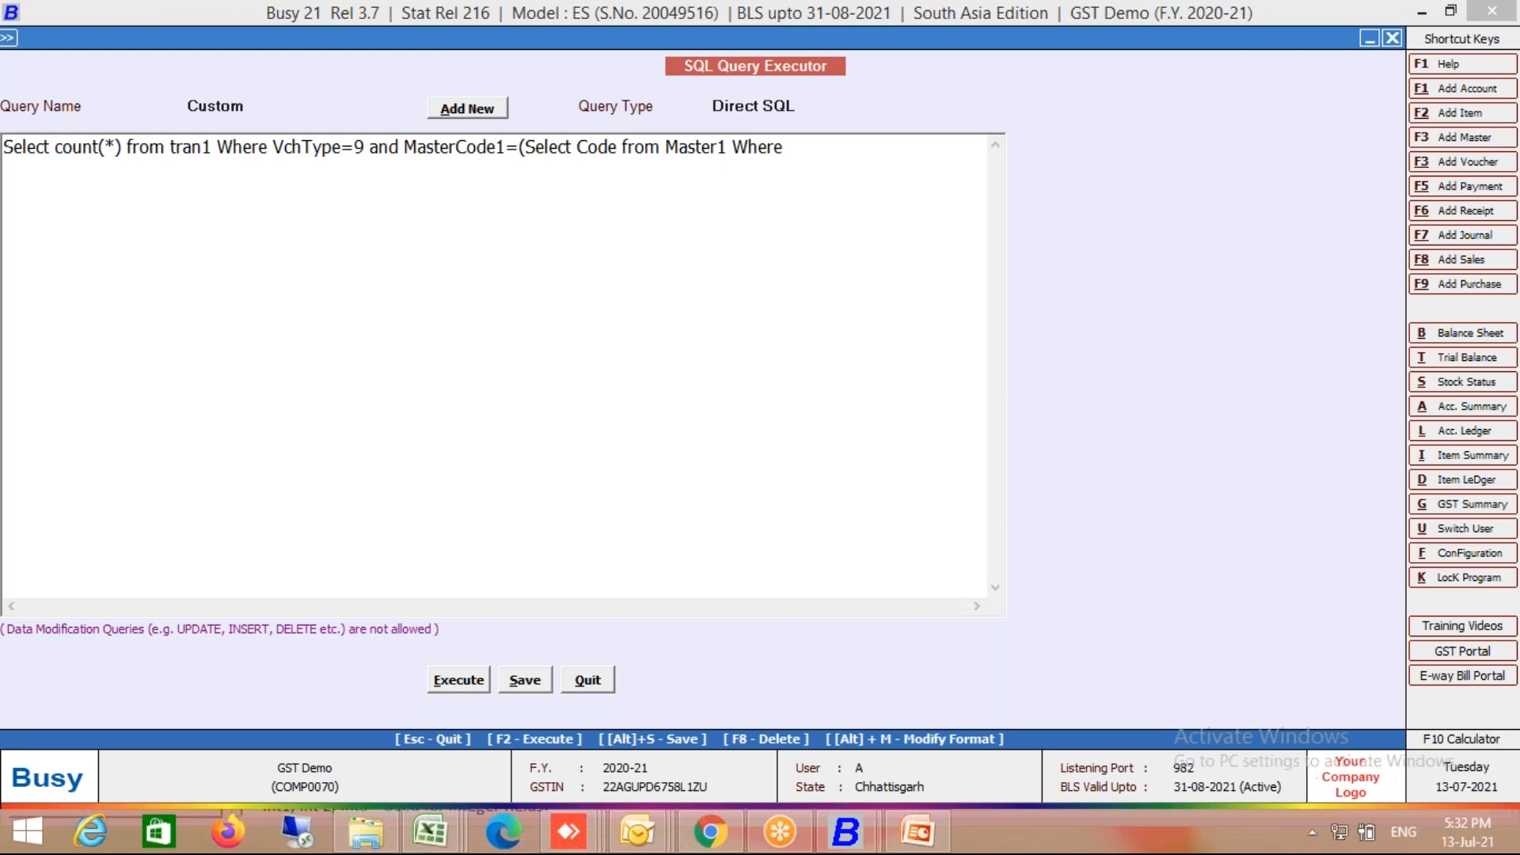
pyautogui.write('Name=@P1@)')
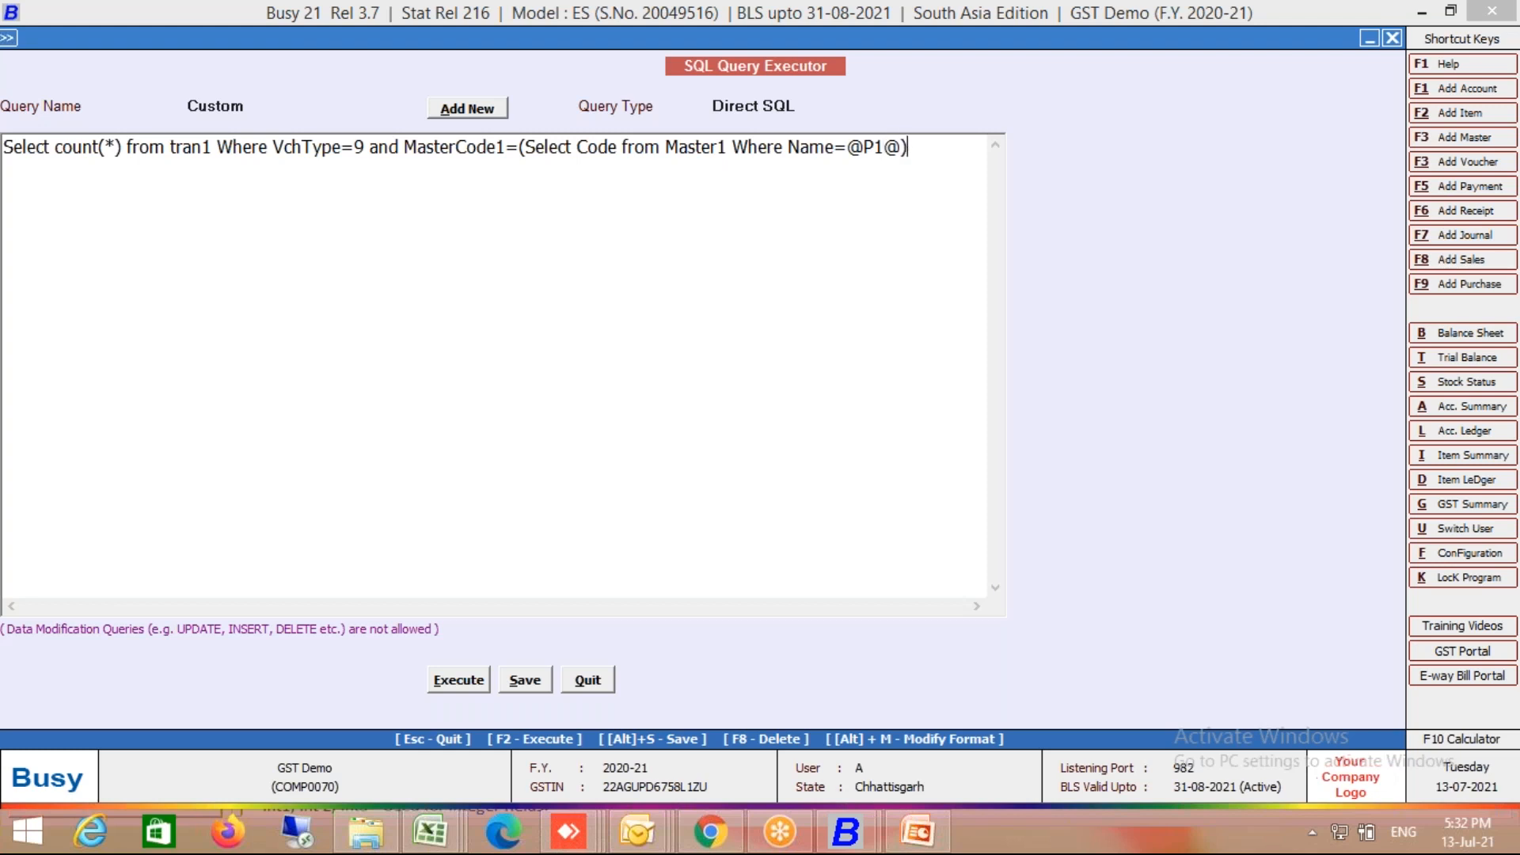
# Step: Test-run the query with F2, dismissing the invalid parameters message and prompt
pyautogui.press('F2')
pyautogui.press('Return')
pyautogui.press('F2')
pyautogui.press('Escape')
pyautogui.click(790, 113)
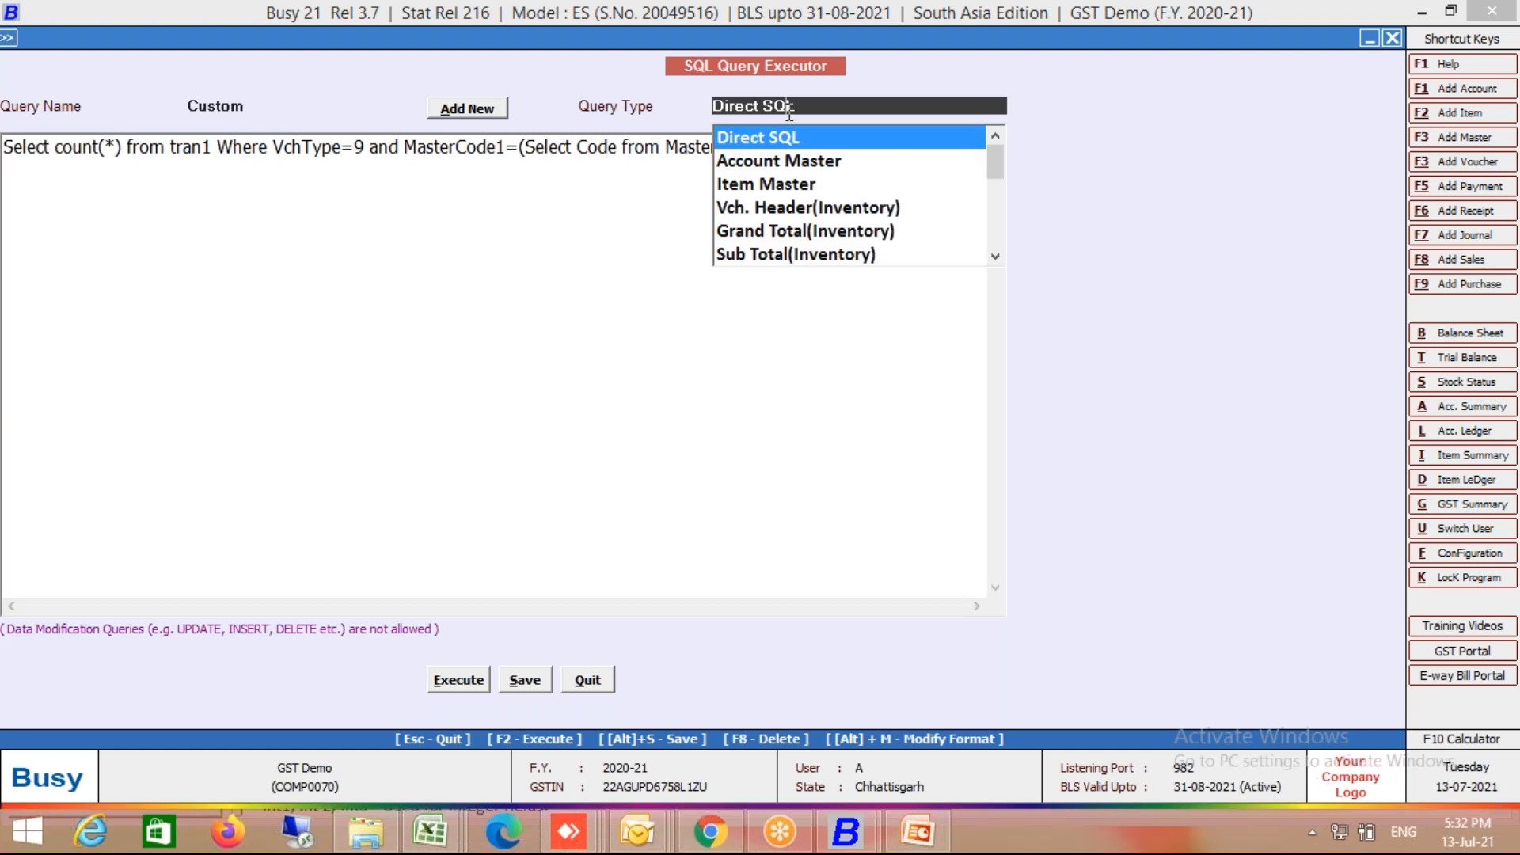
pyautogui.press('End')
# Step: Set the Custom query's type to Custom Column and leave the SQL Query Executor
pyautogui.press('Return')
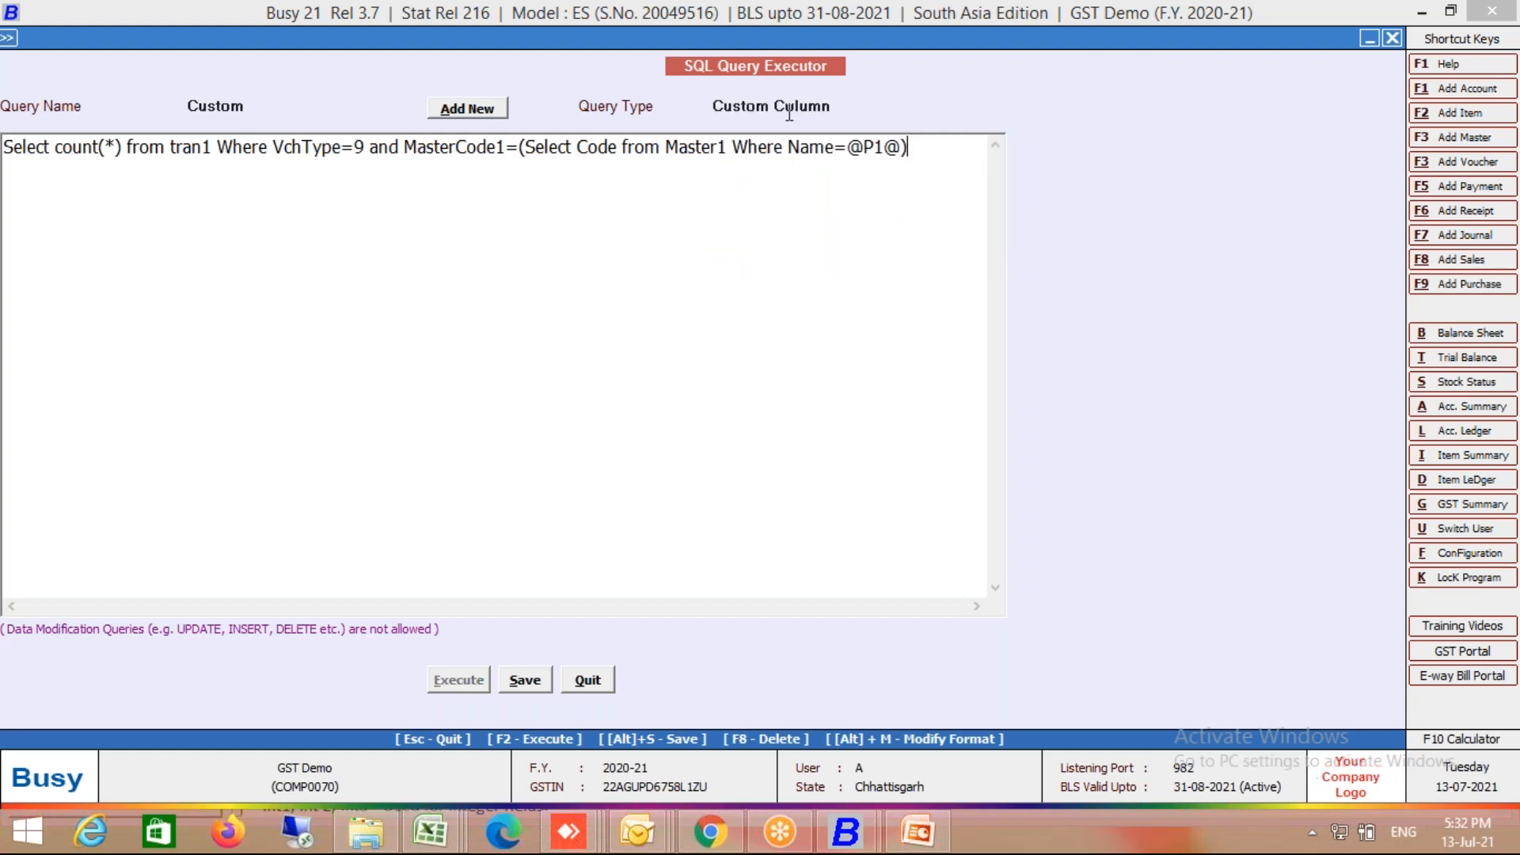
pyautogui.press('Escape')
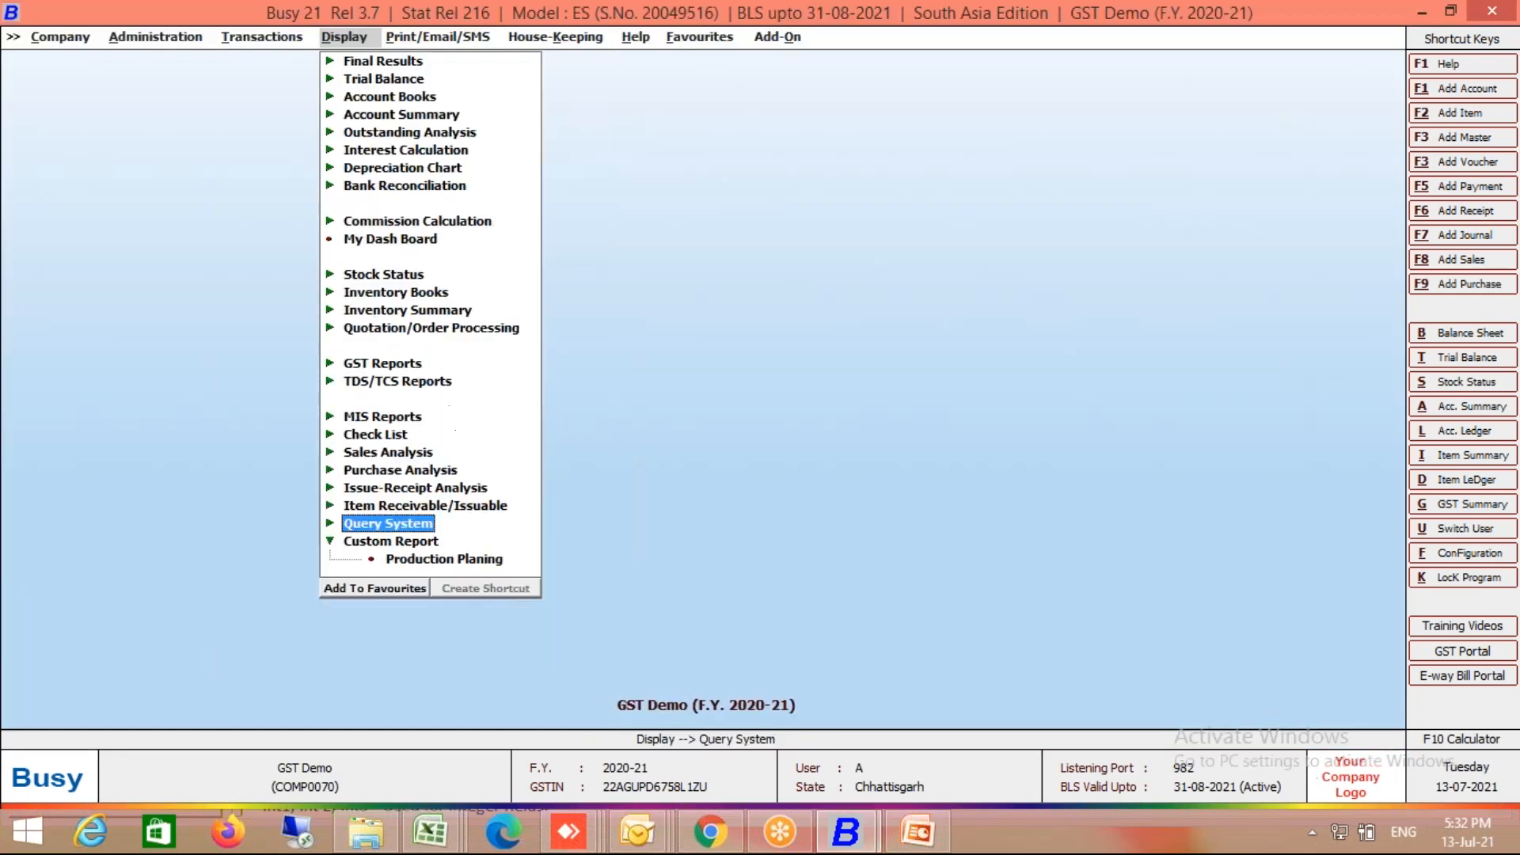
pyautogui.press('Up')
pyautogui.press('Up')
pyautogui.press('Up')
pyautogui.press('Up')
pyautogui.press('Up')
pyautogui.press('Up')
pyautogui.press('Up')
pyautogui.press('Up')
pyautogui.press('Up')
pyautogui.press('Up')
pyautogui.press('Up')
pyautogui.press('Down')
pyautogui.press('Down')
pyautogui.press('Down')
pyautogui.press('Down')
pyautogui.press('Down')
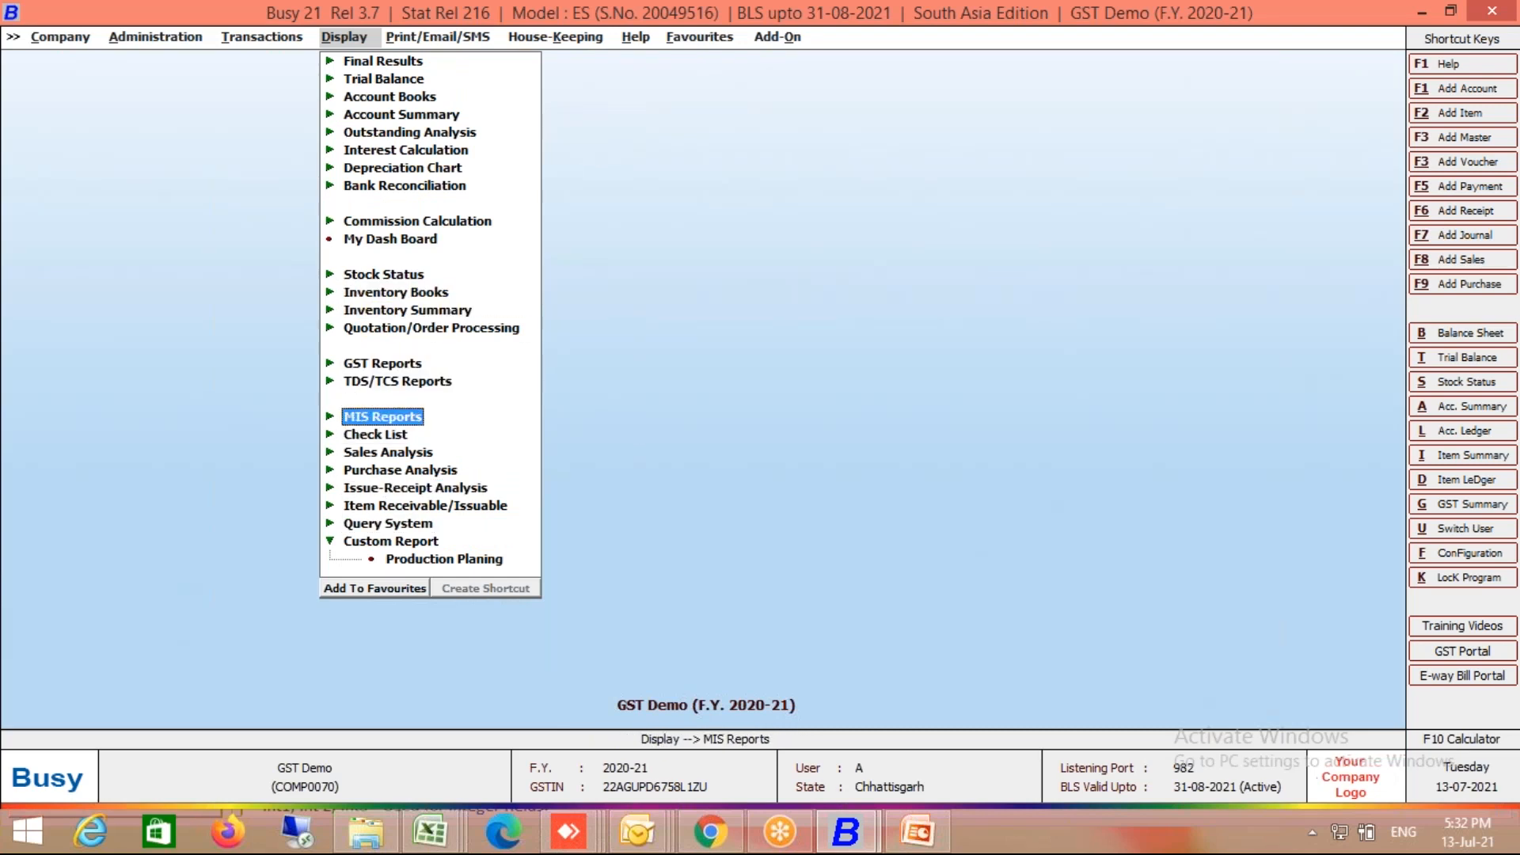
pyautogui.press('Up')
pyautogui.press('Up')
pyautogui.press('Down')
pyautogui.press('Down')
pyautogui.press('Down')
pyautogui.press('Down')
# Step: Generate the party-wise Standard-Date/Voucher-wise Sales Analysis report
pyautogui.press('Return')
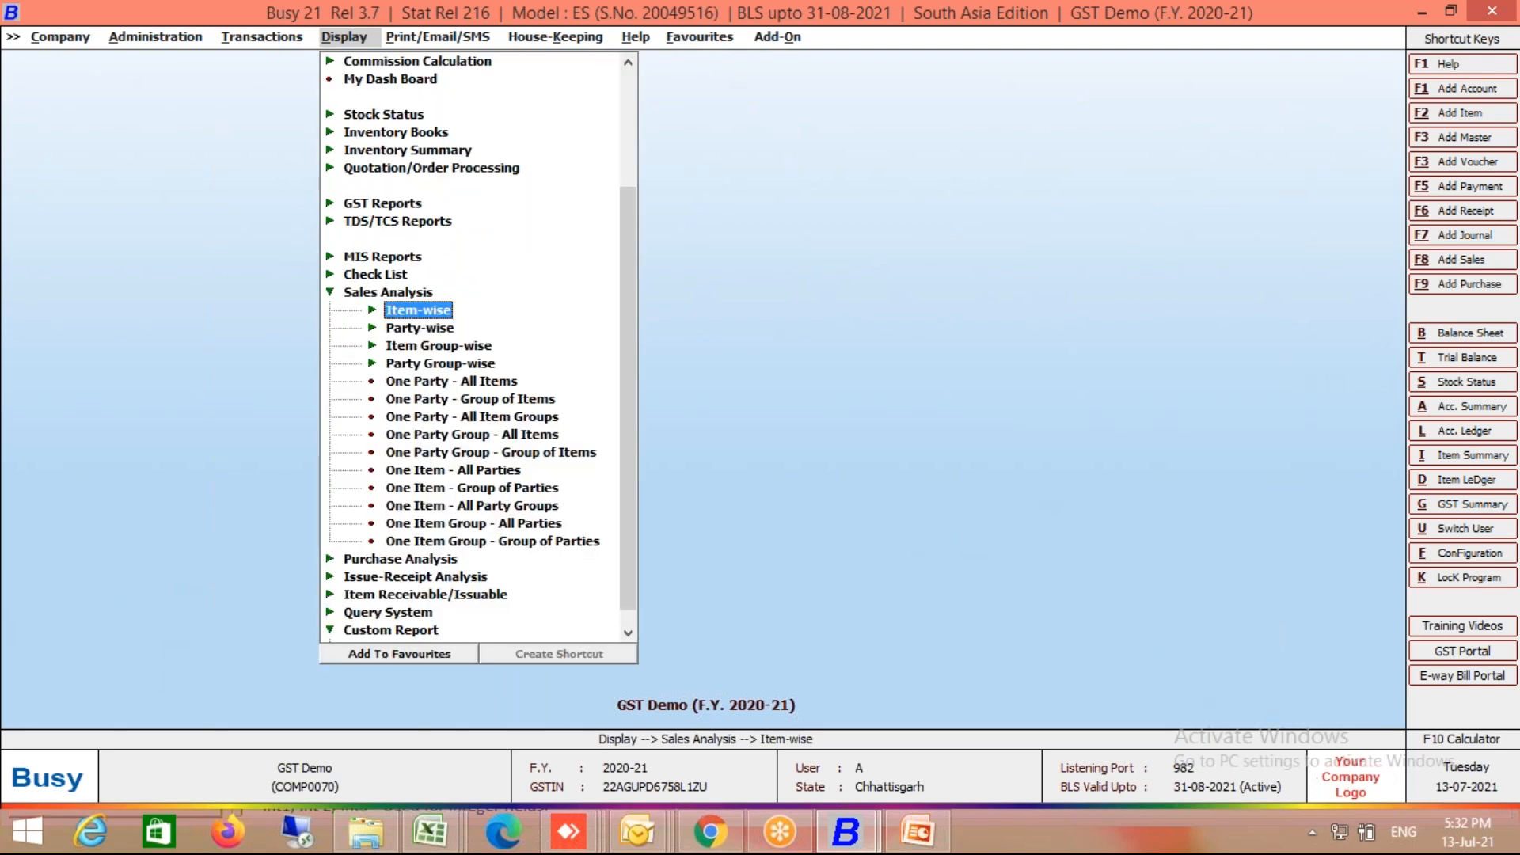
pyautogui.press('Down')
pyautogui.press('Return')
pyautogui.press('Return')
pyautogui.press('Return')
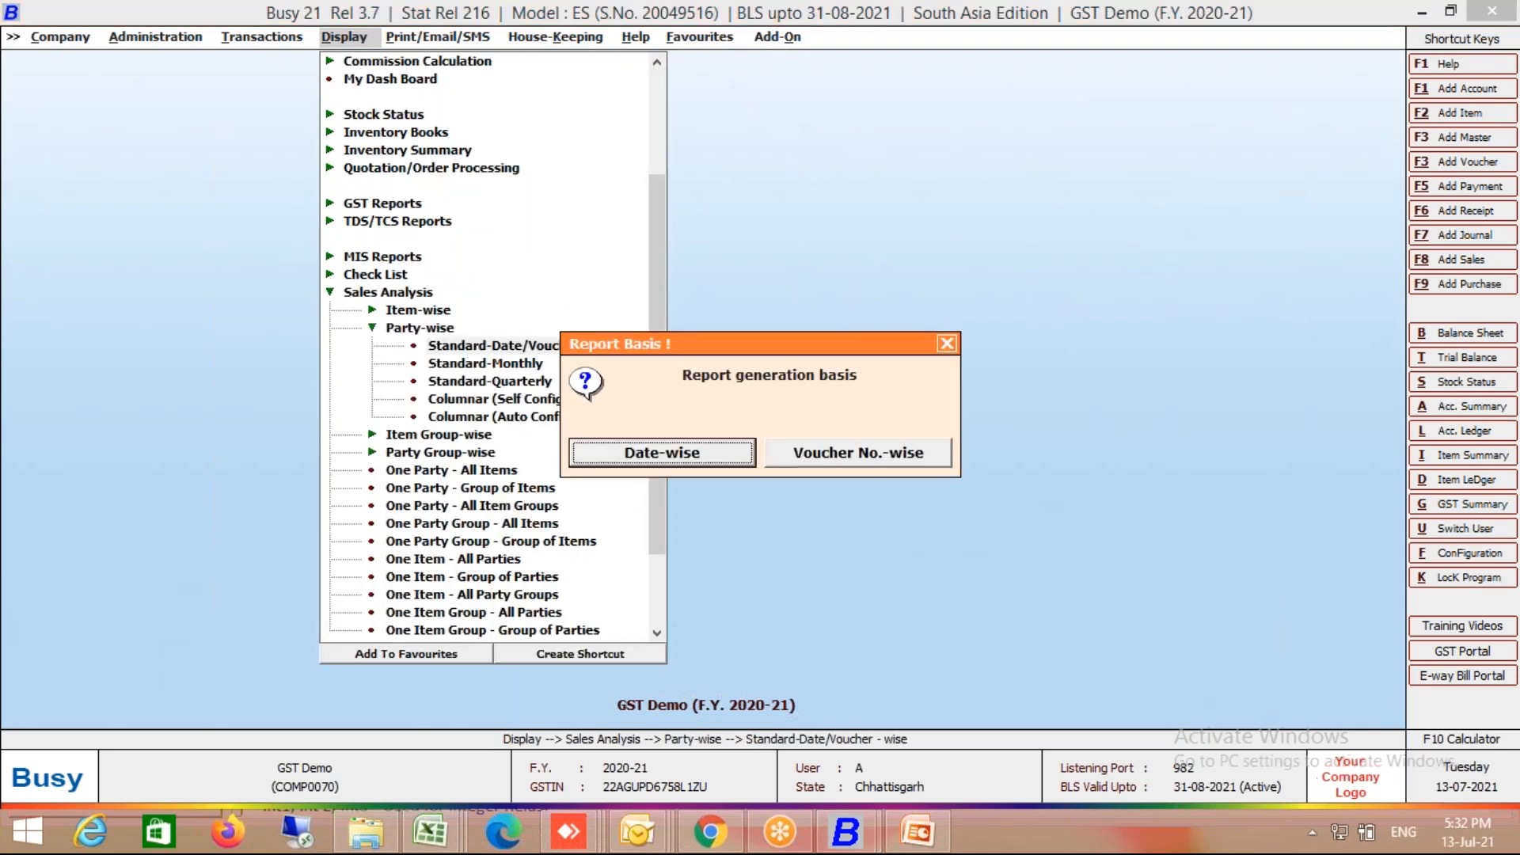
pyautogui.press('Return')
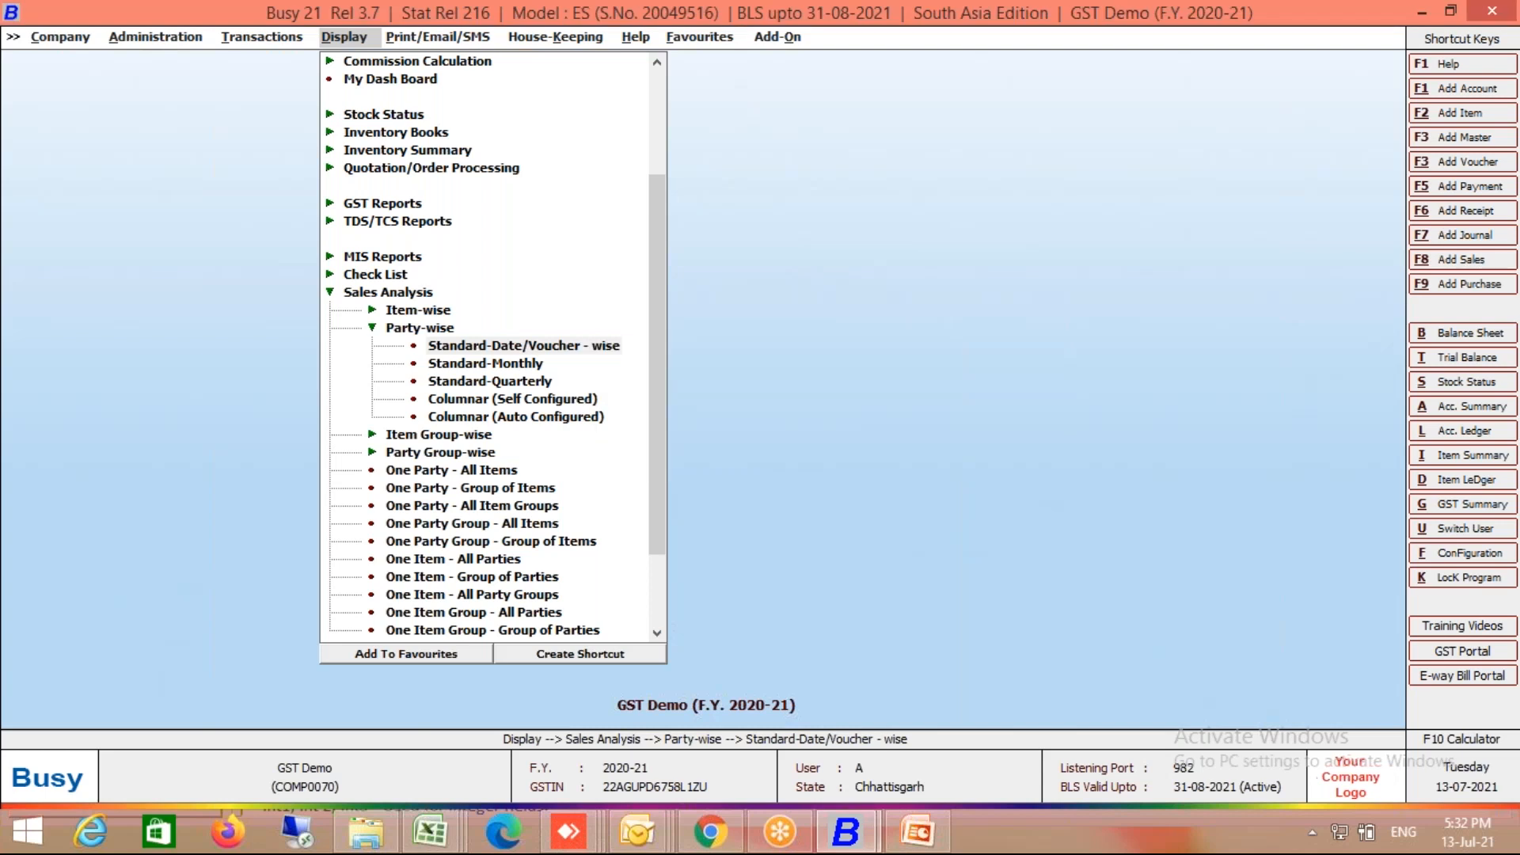
pyautogui.press('Return')
pyautogui.press('F2')
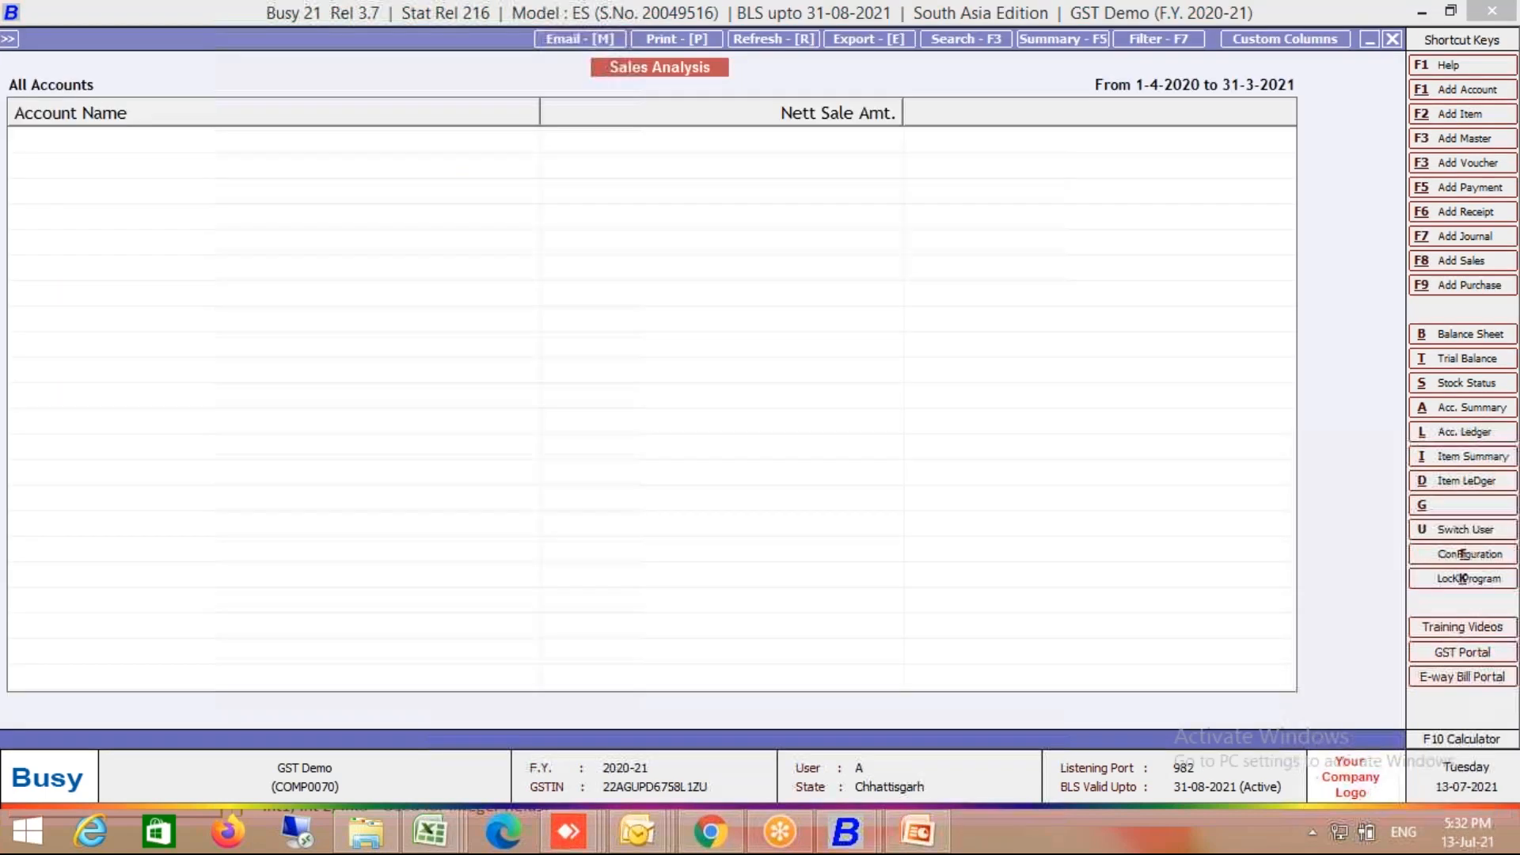
pyautogui.press('Escape')
pyautogui.press('Return')
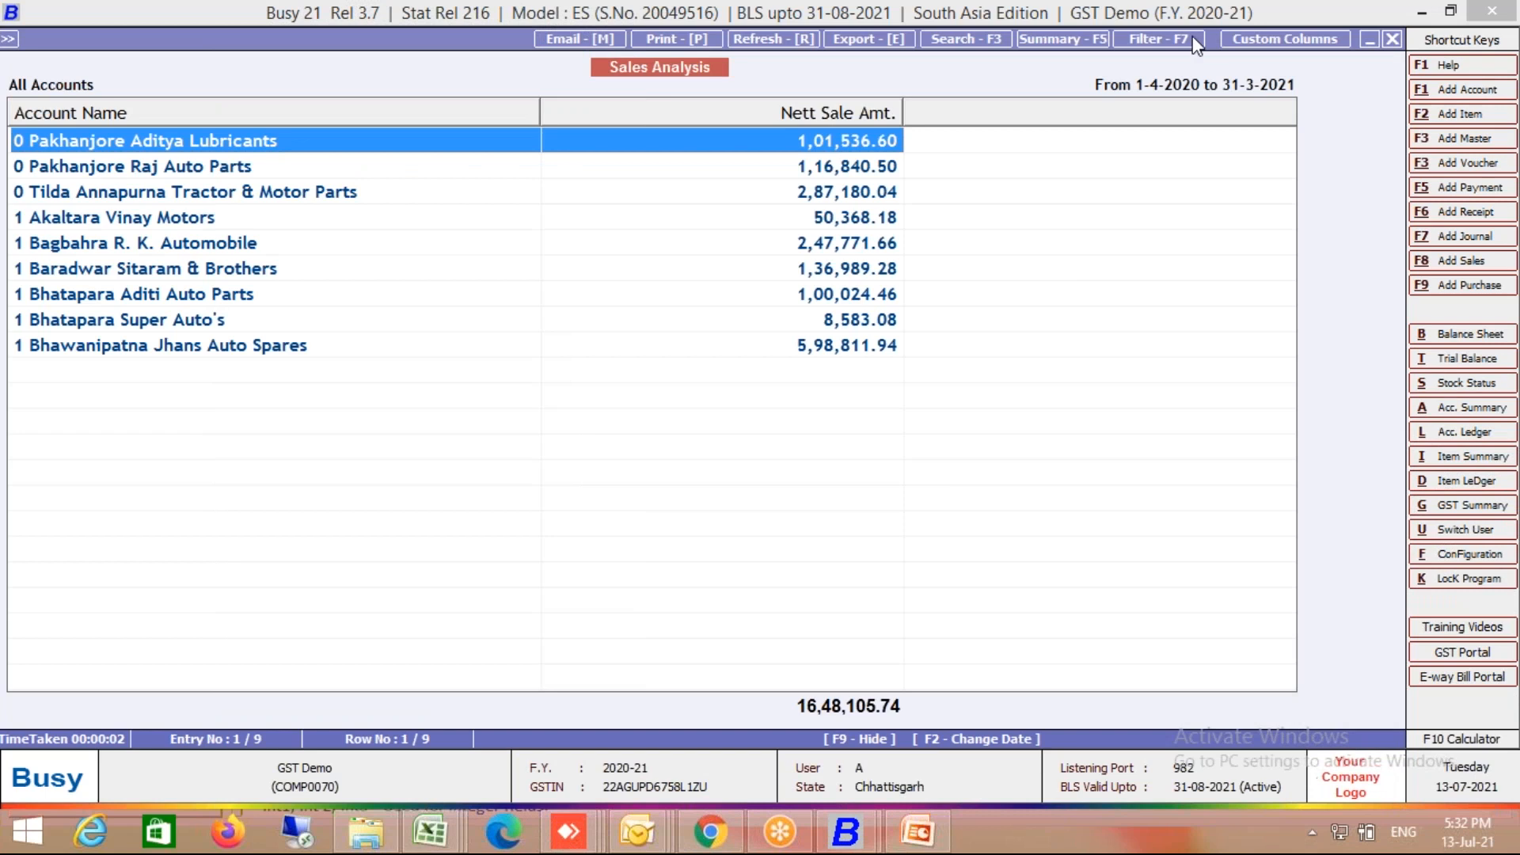
# Step: Open Custom Columns to start a new column format for the report
pyautogui.click(1081, 31)
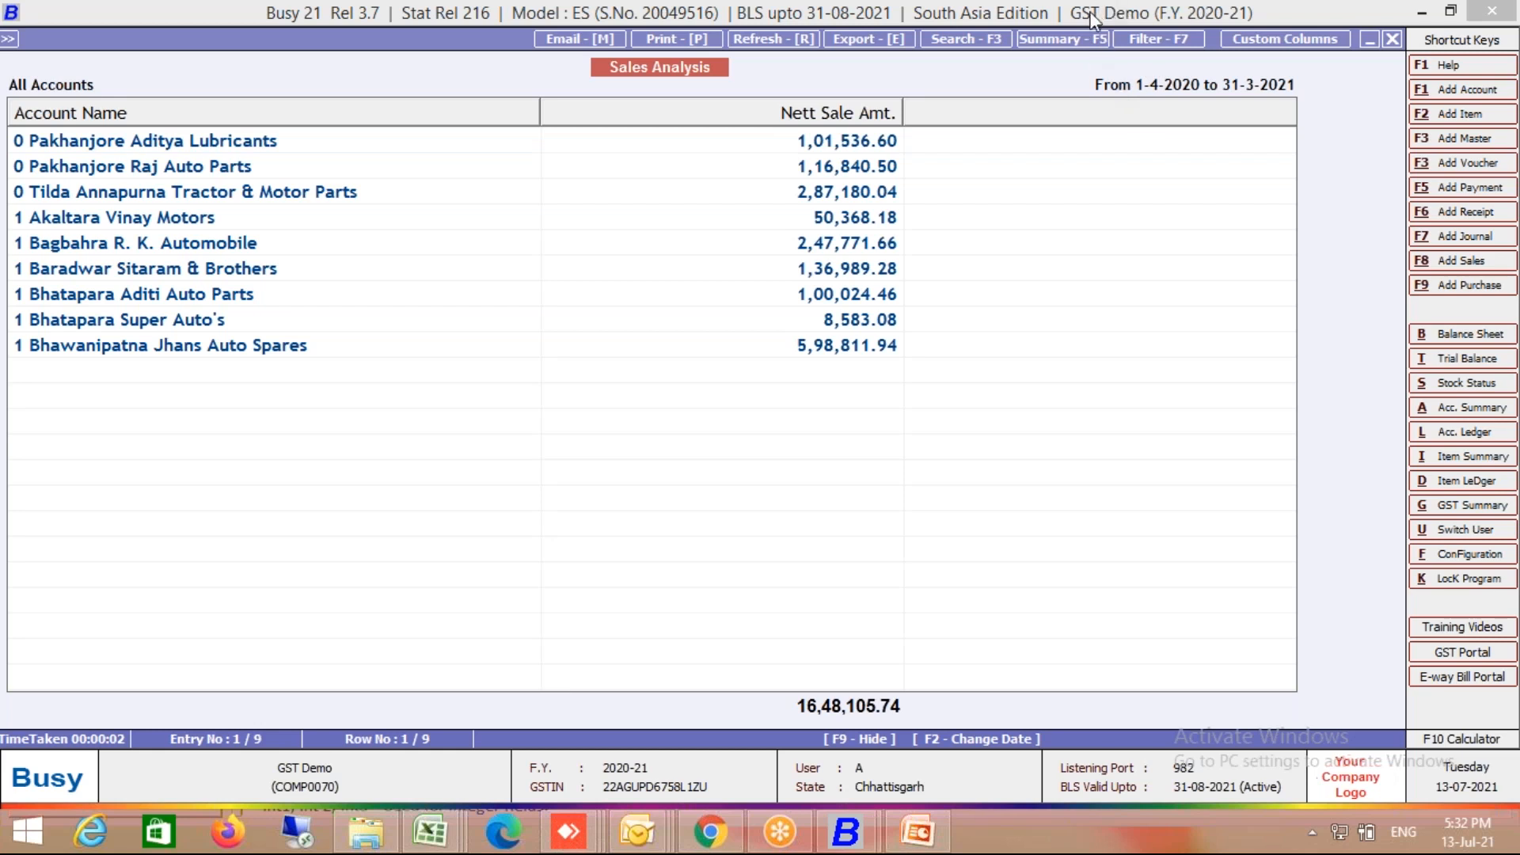
pyautogui.click(1110, 92)
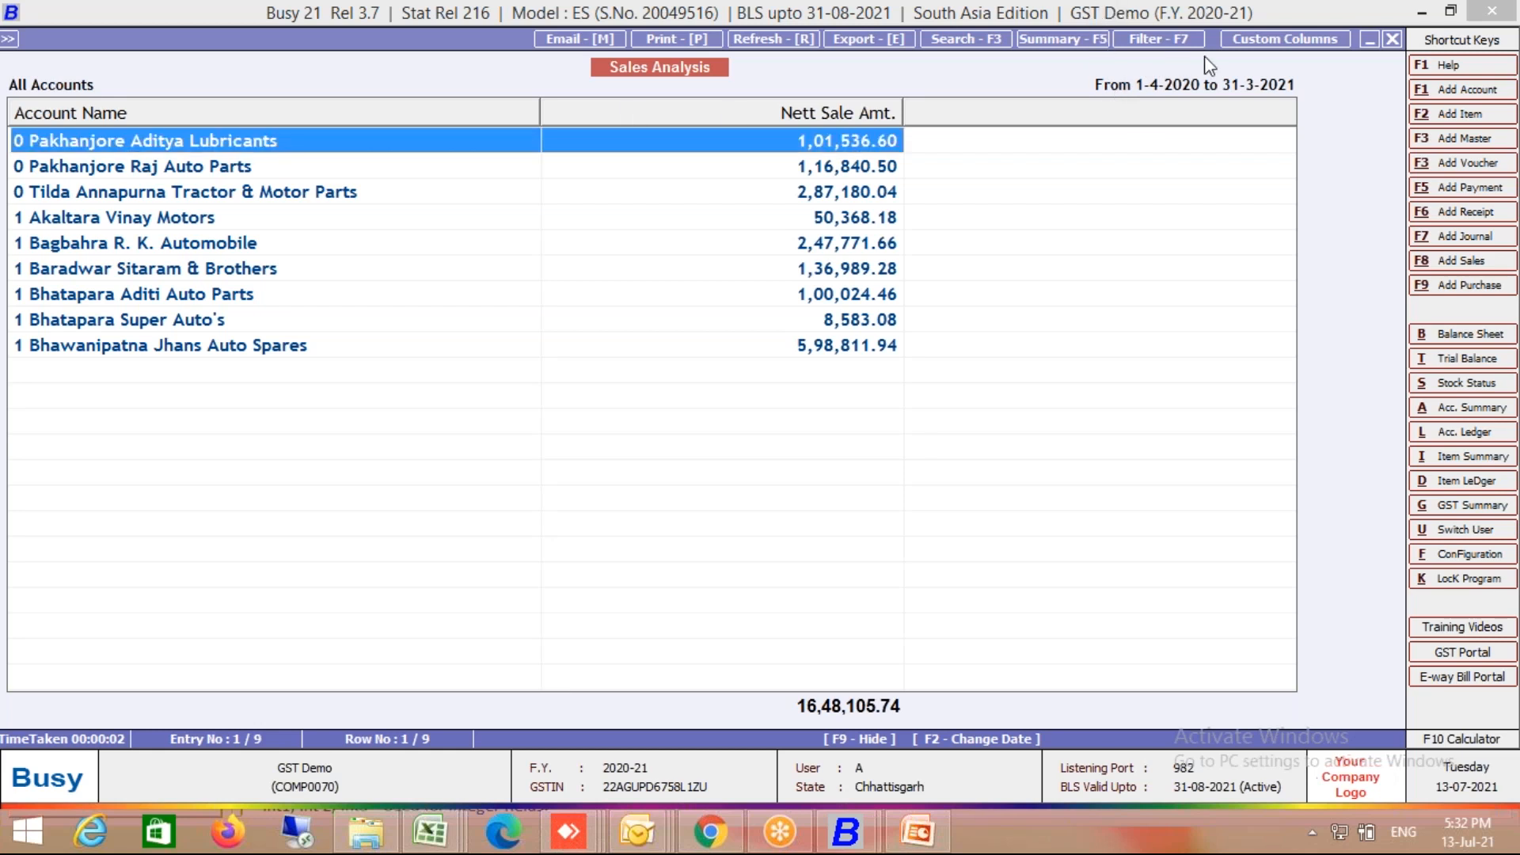
pyautogui.click(1422, 11)
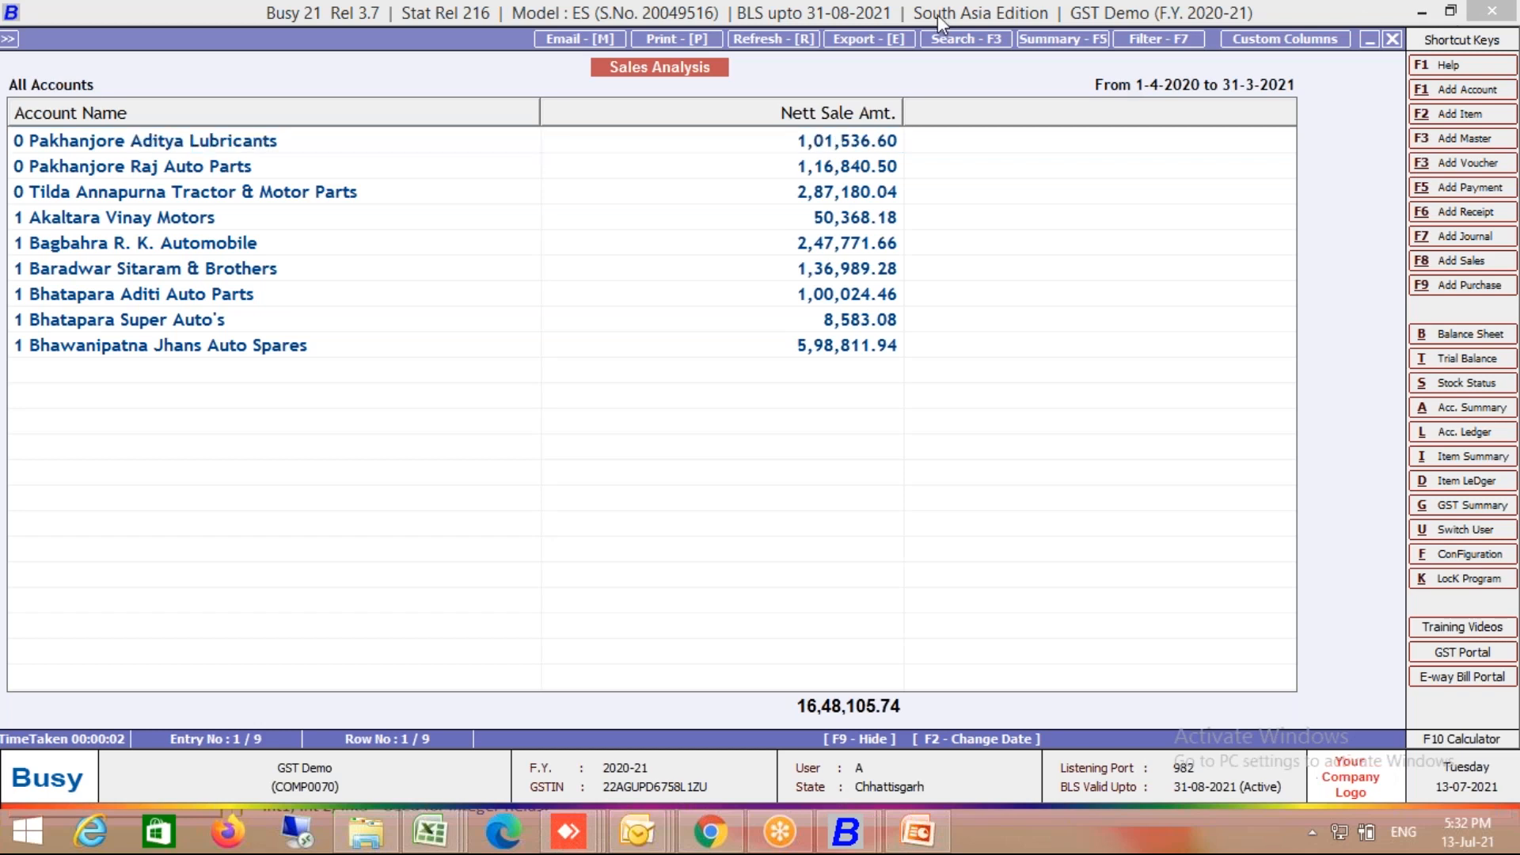
pyautogui.click(1261, 45)
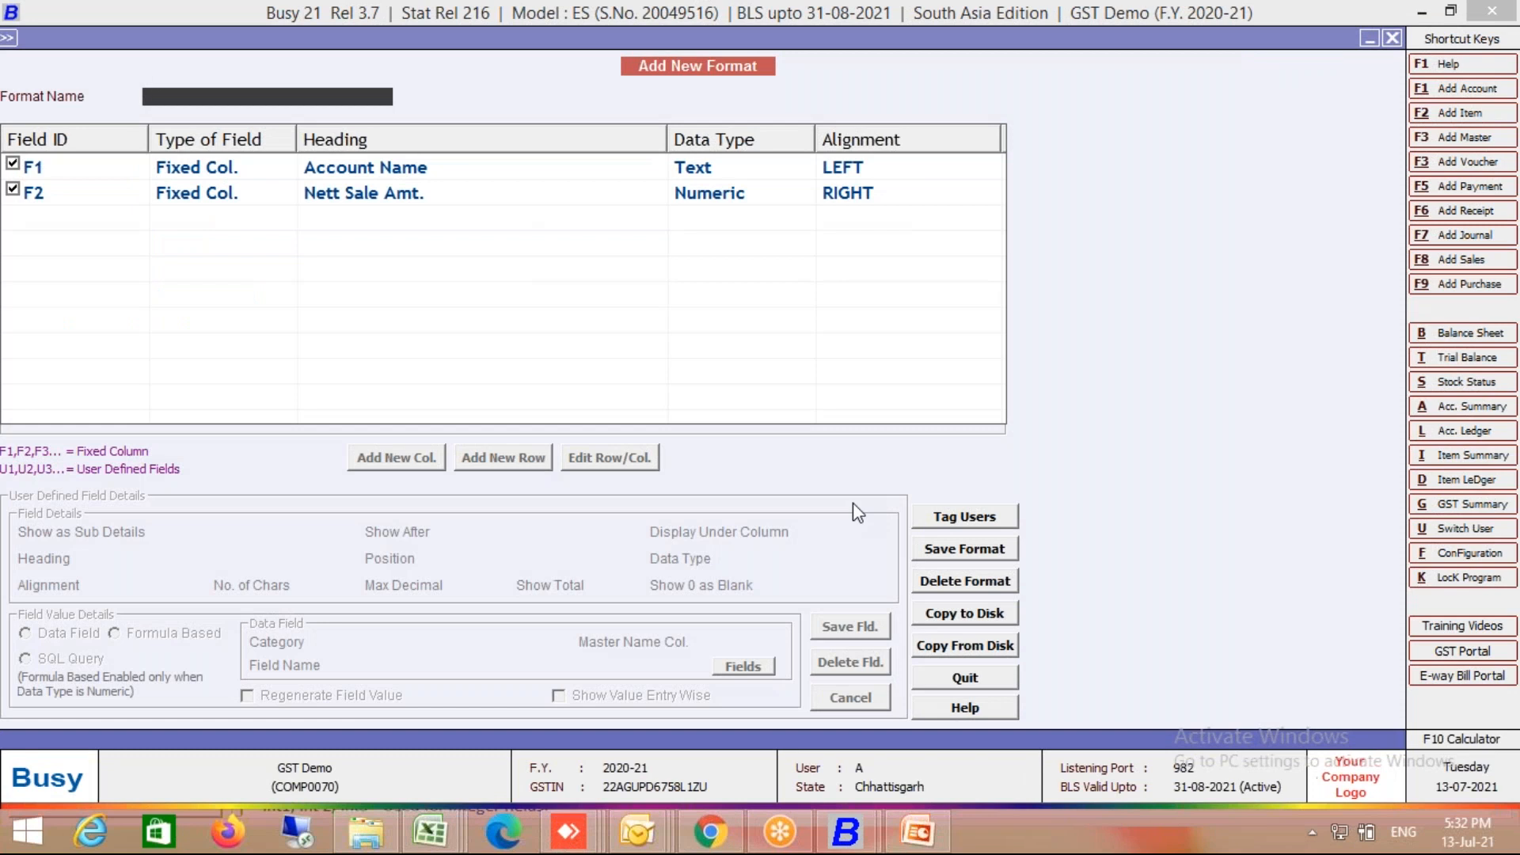
# Step: In the Test format, add a numeric Vch Qty column after F2, 10 characters wide
pyautogui.write('Test')
pyautogui.press('Return')
pyautogui.click(403, 460)
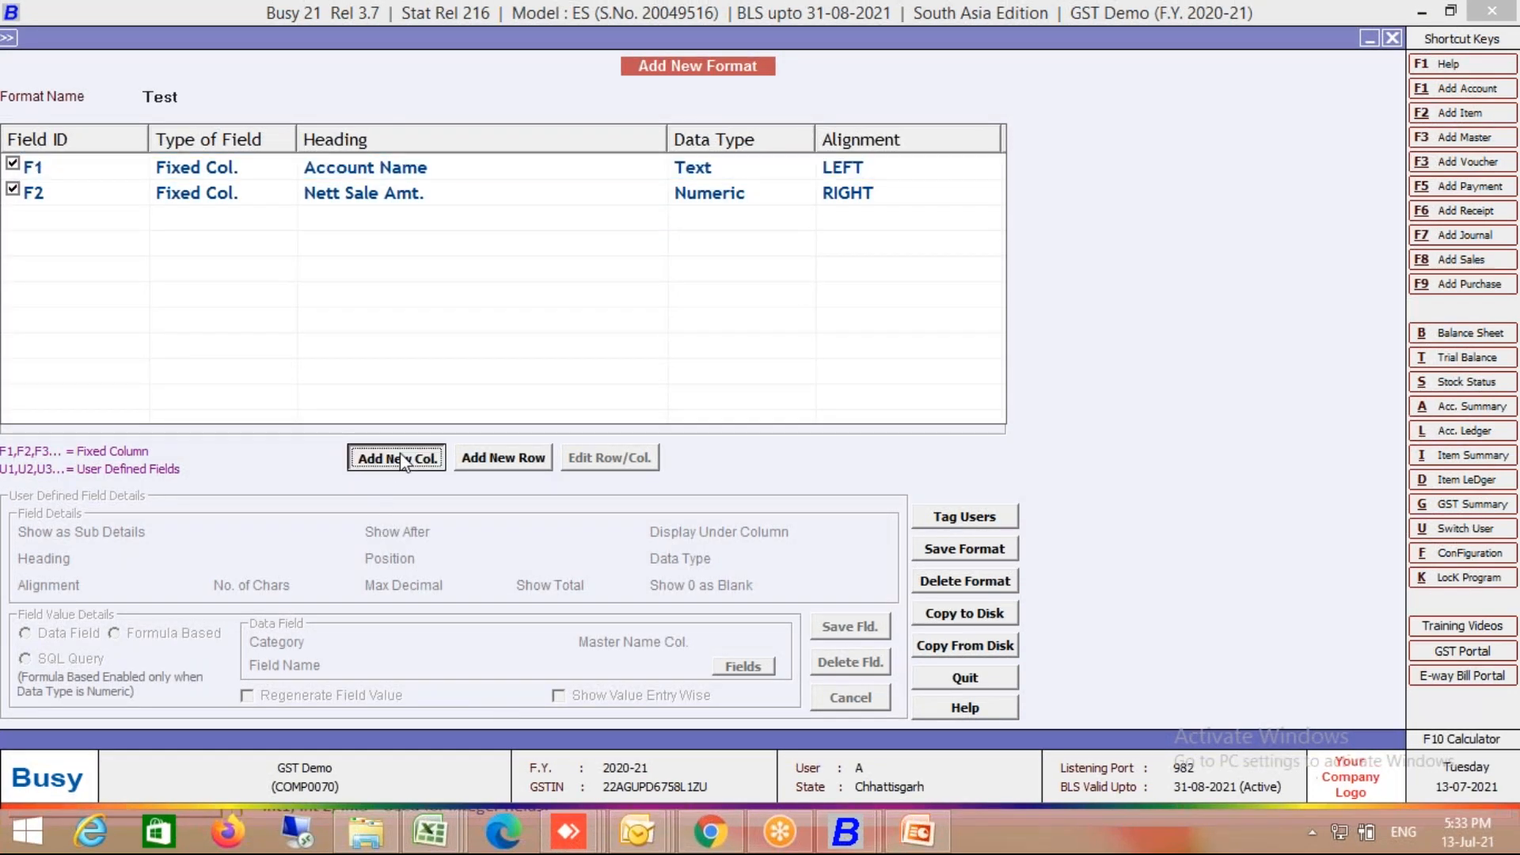
pyautogui.write('Vch Qty')
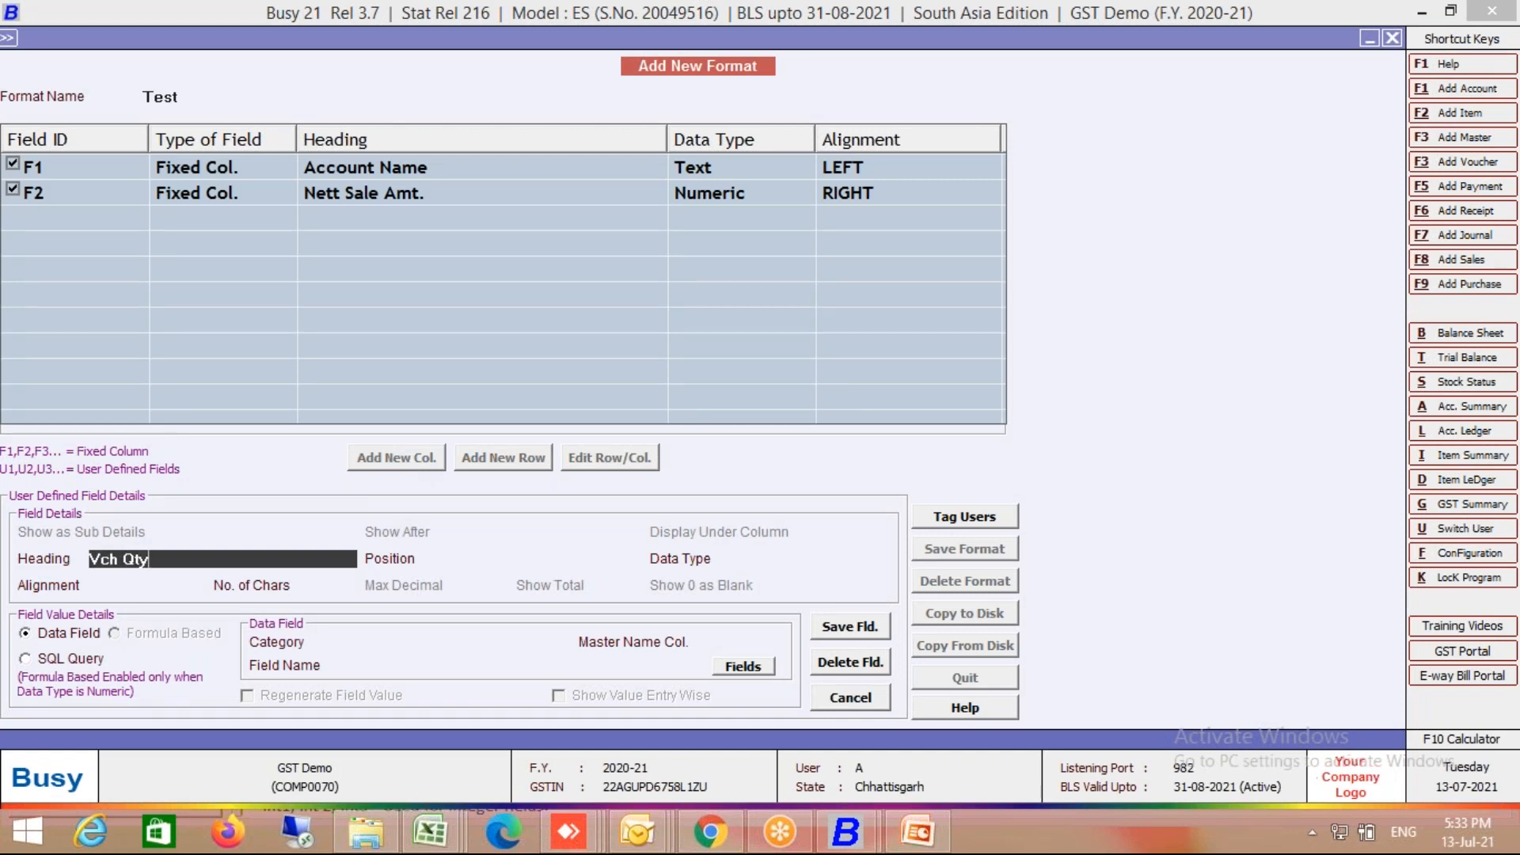
pyautogui.press('Return')
pyautogui.press('Down')
pyautogui.press('Down')
pyautogui.press('Down')
pyautogui.press('Return')
pyautogui.press('Down')
pyautogui.press('Down')
pyautogui.press('Return')
pyautogui.write('10')
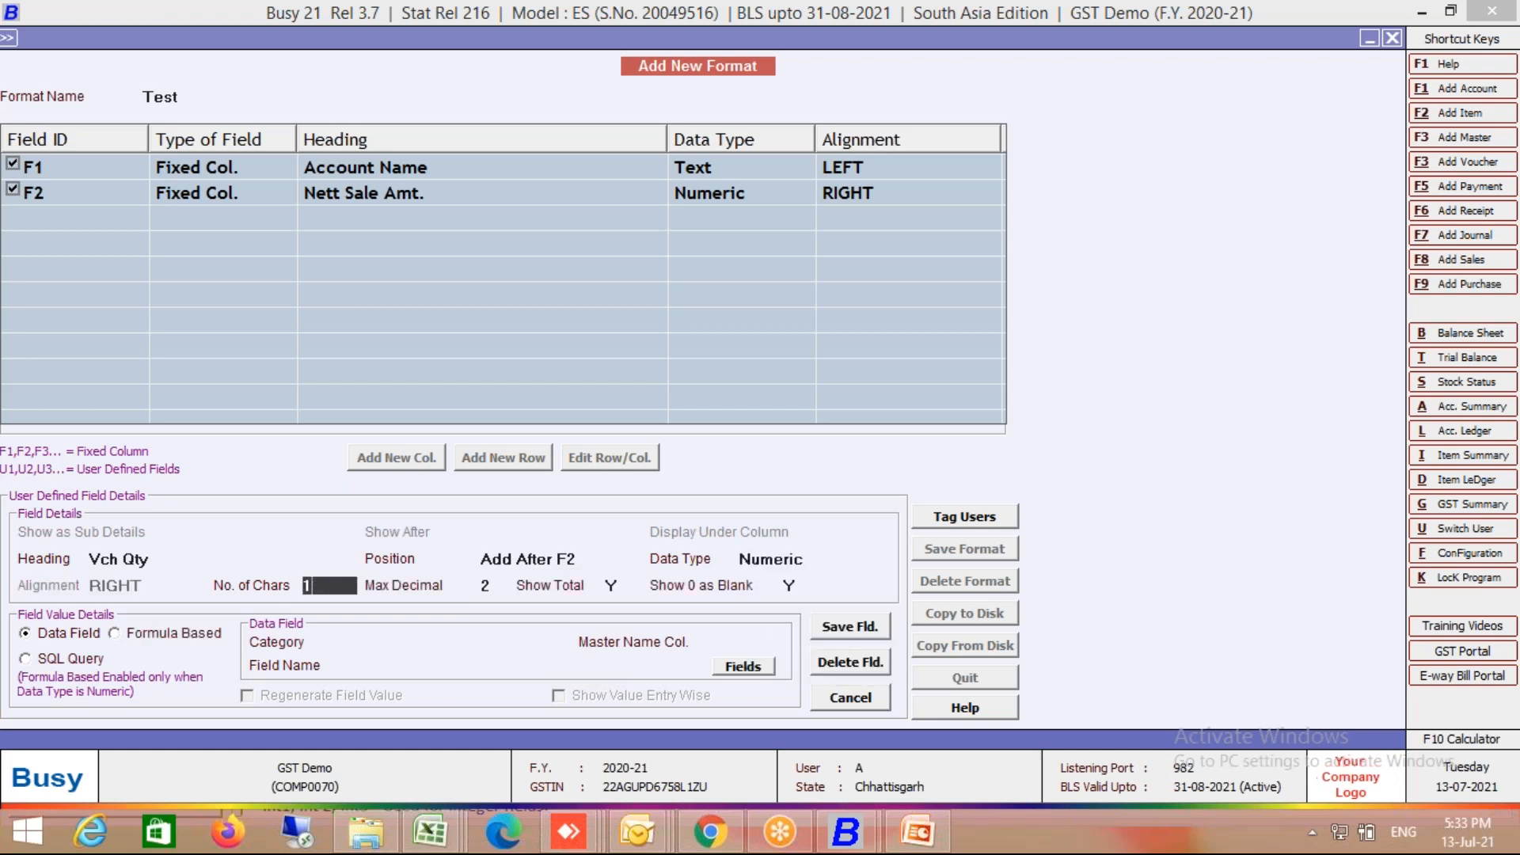
pyautogui.press('Return')
pyautogui.press('Return')
pyautogui.press('Return')
# Step: Fill the column from SQL query Custom with parameter F1 and save it
pyautogui.click(95, 668)
pyautogui.write('Custom')
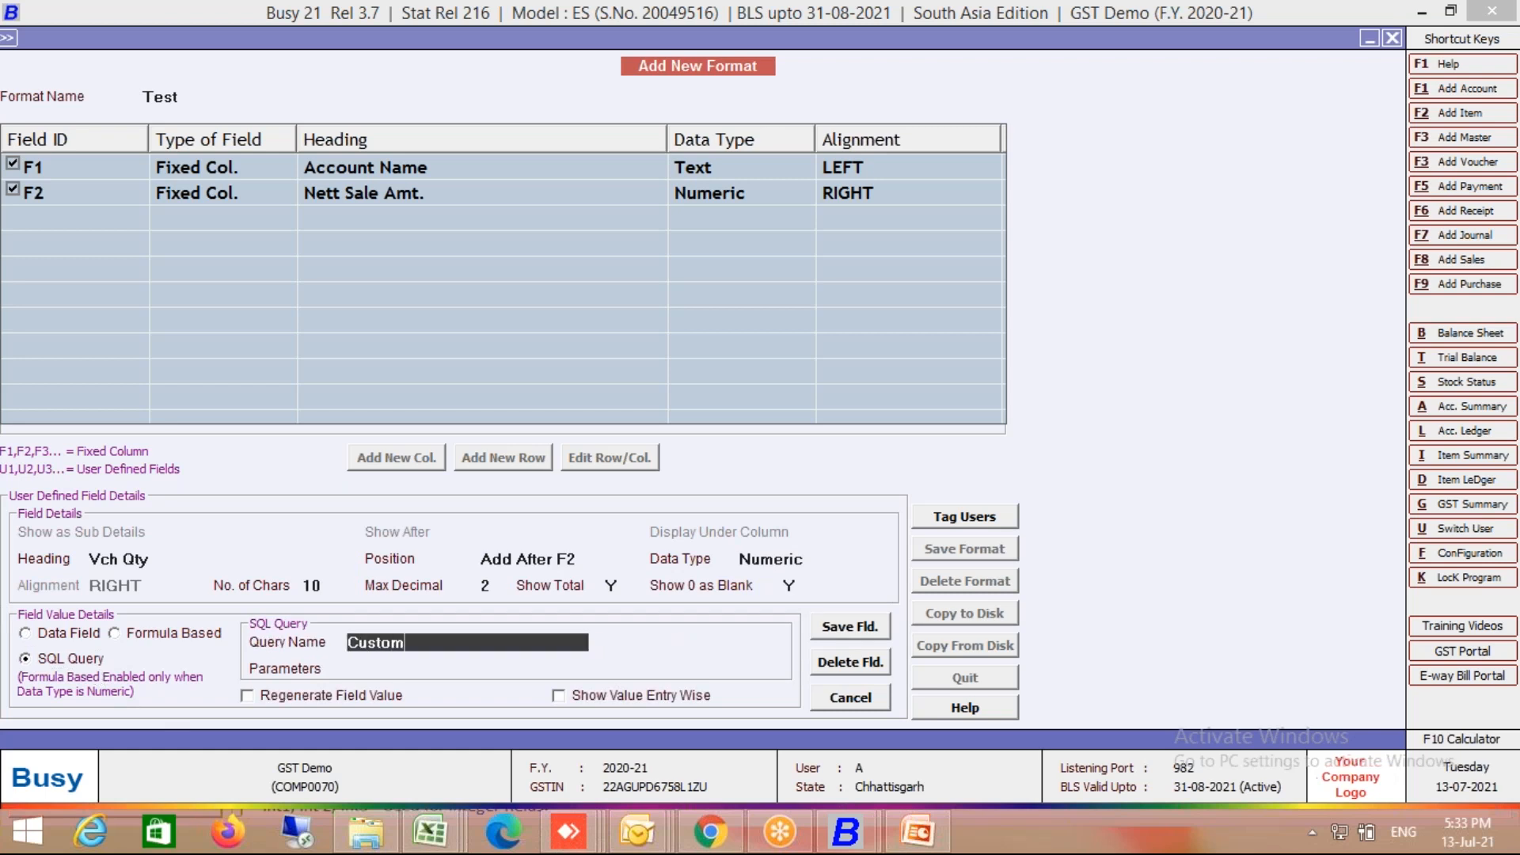
pyautogui.press('Return')
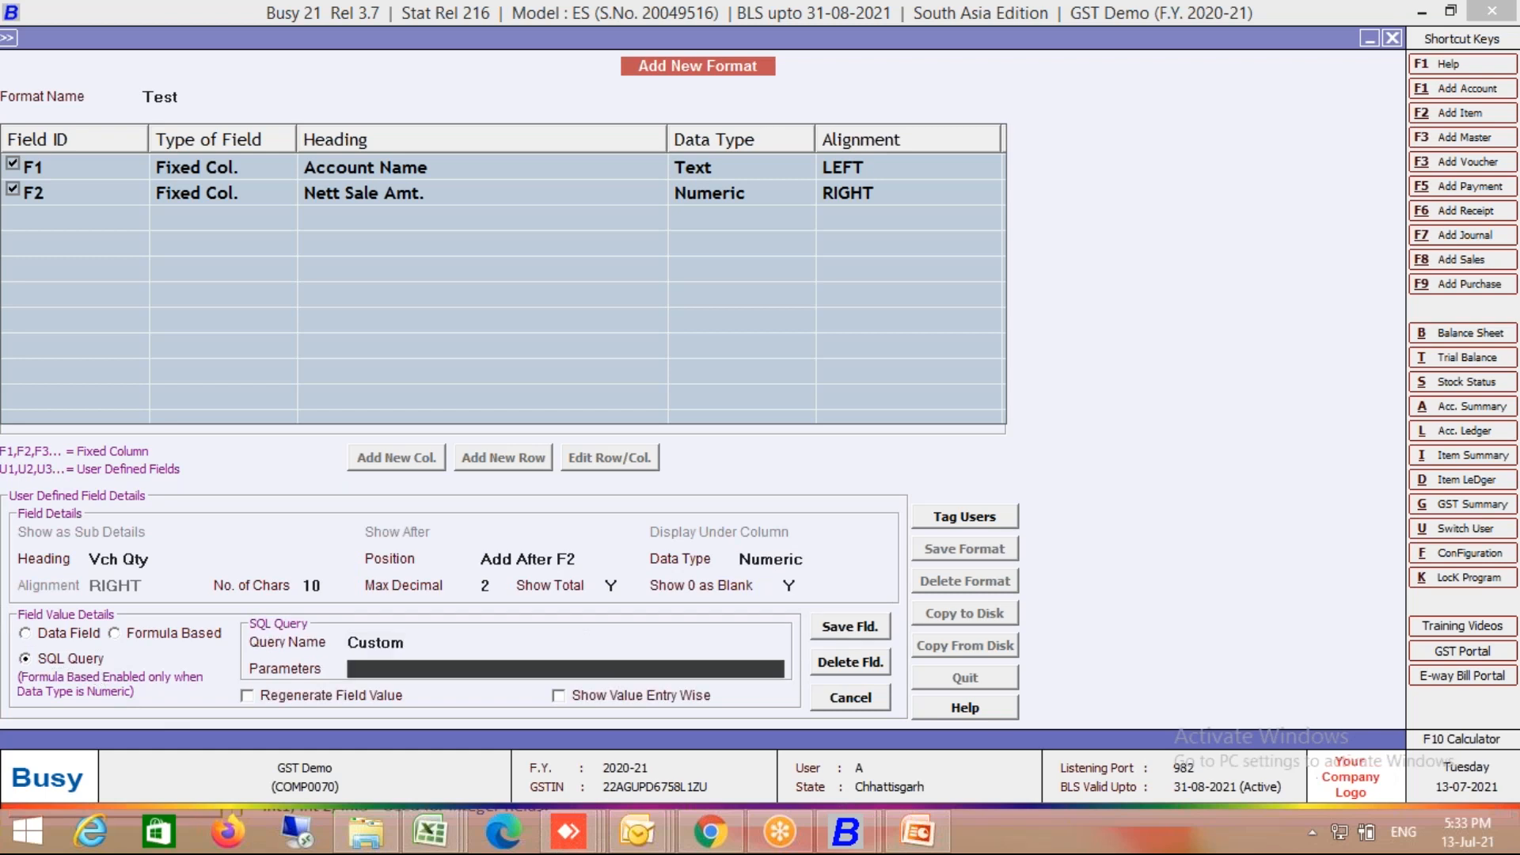
pyautogui.write('F1')
pyautogui.press('Return')
pyautogui.press('Return')
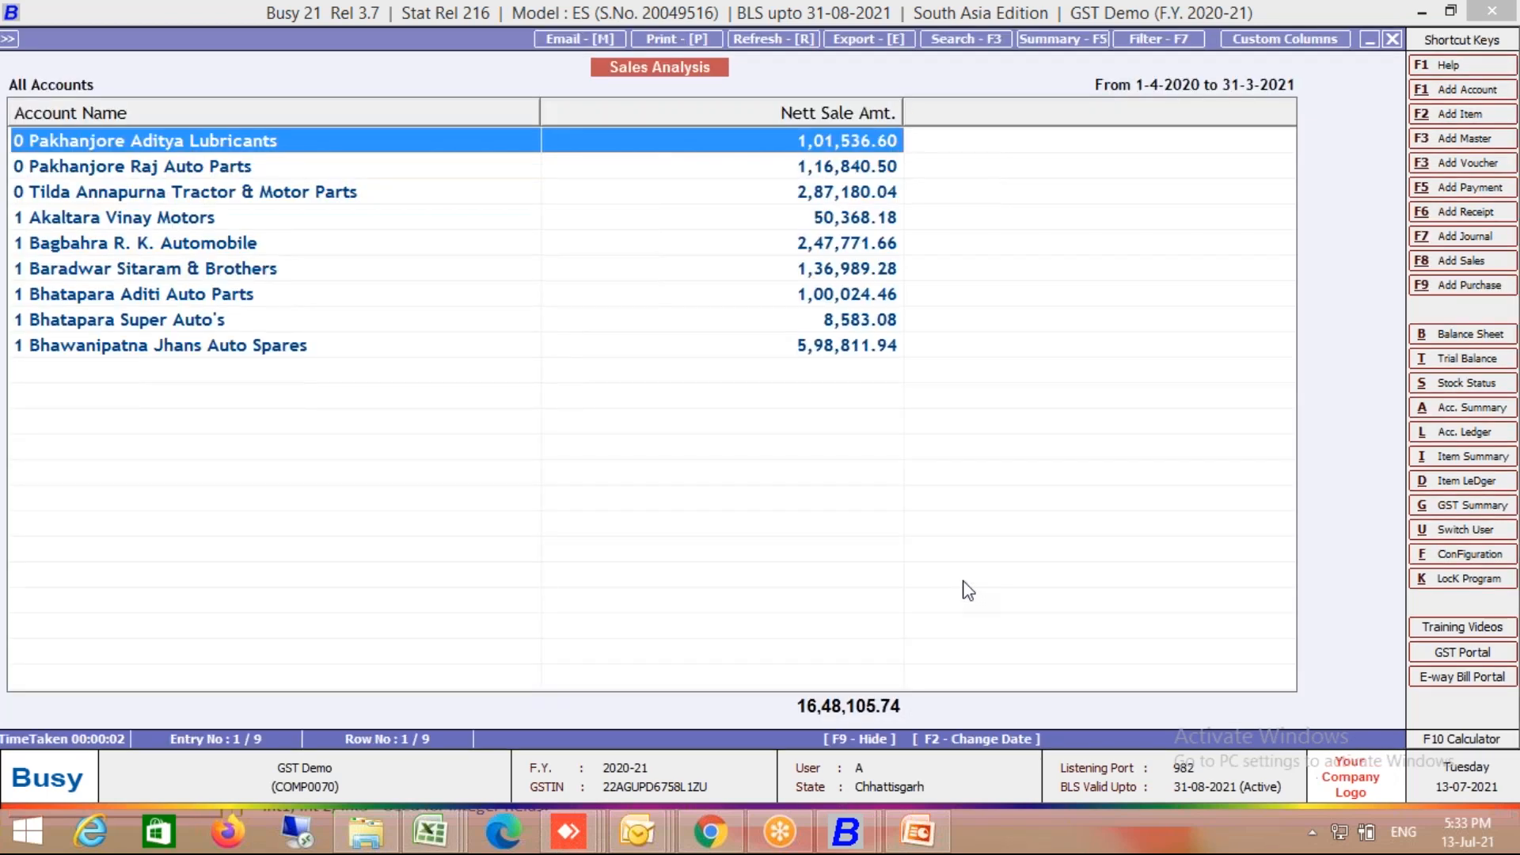
# Step: Rerun the Sales Analysis report in the Test format, keeping Nett Sale
pyautogui.press('Escape')
pyautogui.press('Escape')
pyautogui.press('Return')
pyautogui.press('Escape')
pyautogui.press('Return')
pyautogui.press('Down')
pyautogui.press('Down')
pyautogui.press('Return')
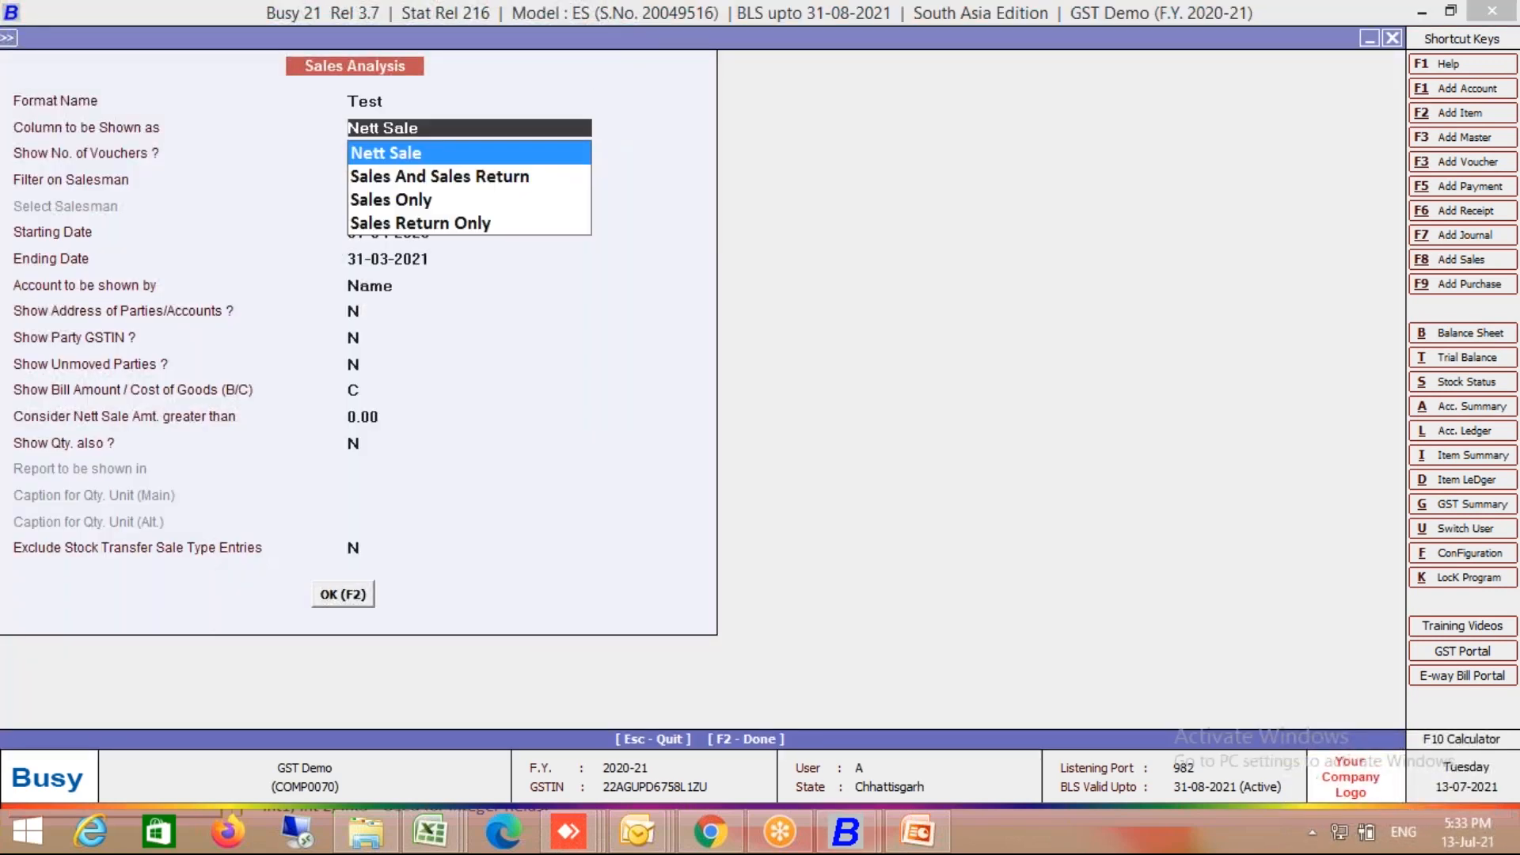
pyautogui.press('Return')
pyautogui.press('Return')
pyautogui.press('Return')
pyautogui.press('Return')
pyautogui.press('Return')
pyautogui.press('Return')
pyautogui.press('Return')
pyautogui.press('Return')
pyautogui.press('Return')
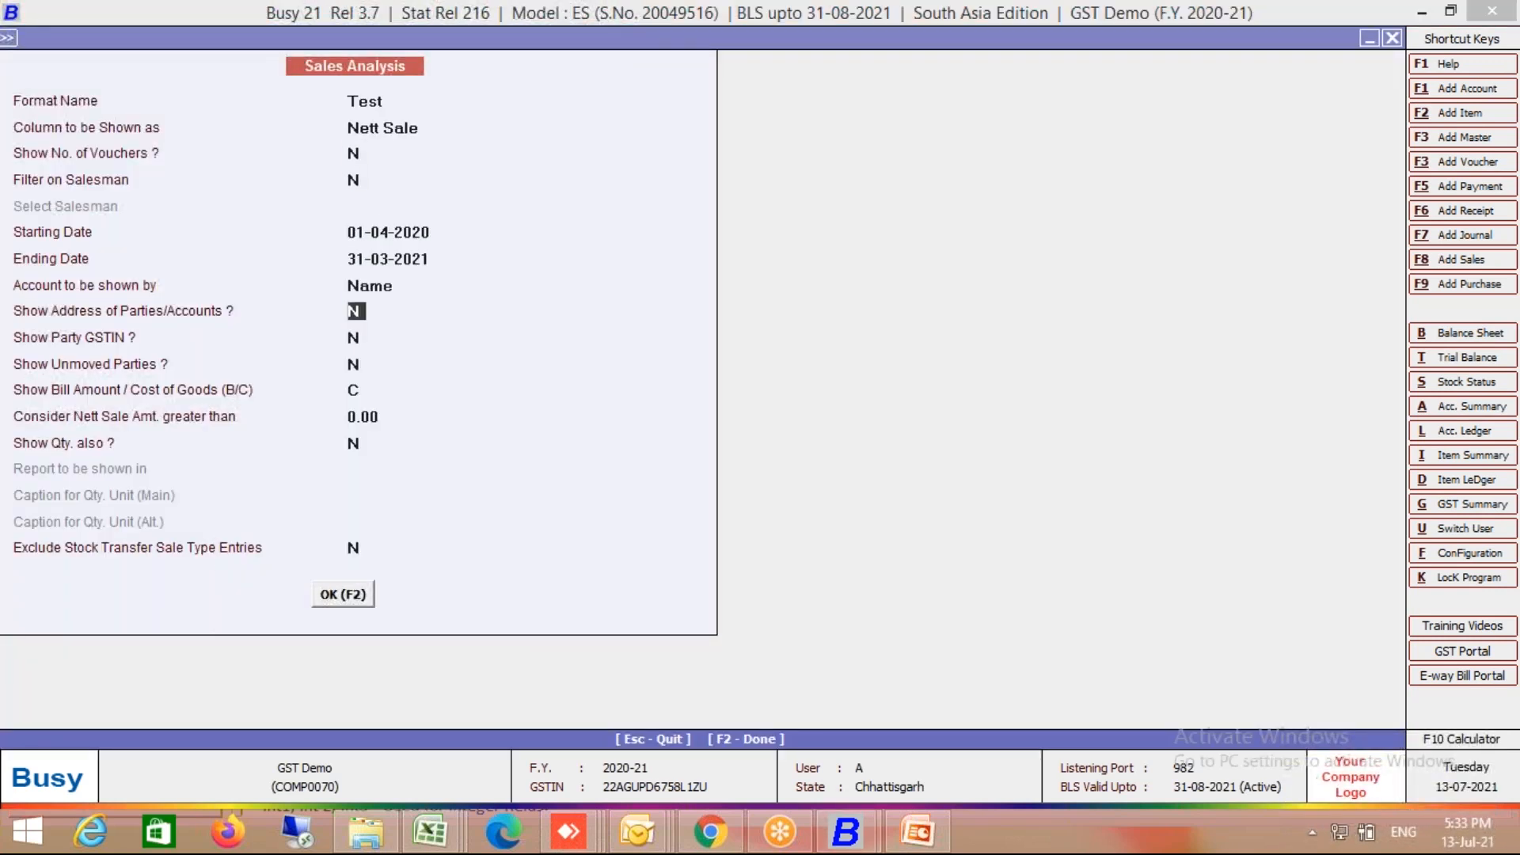
pyautogui.press('Return')
pyautogui.press('F2')
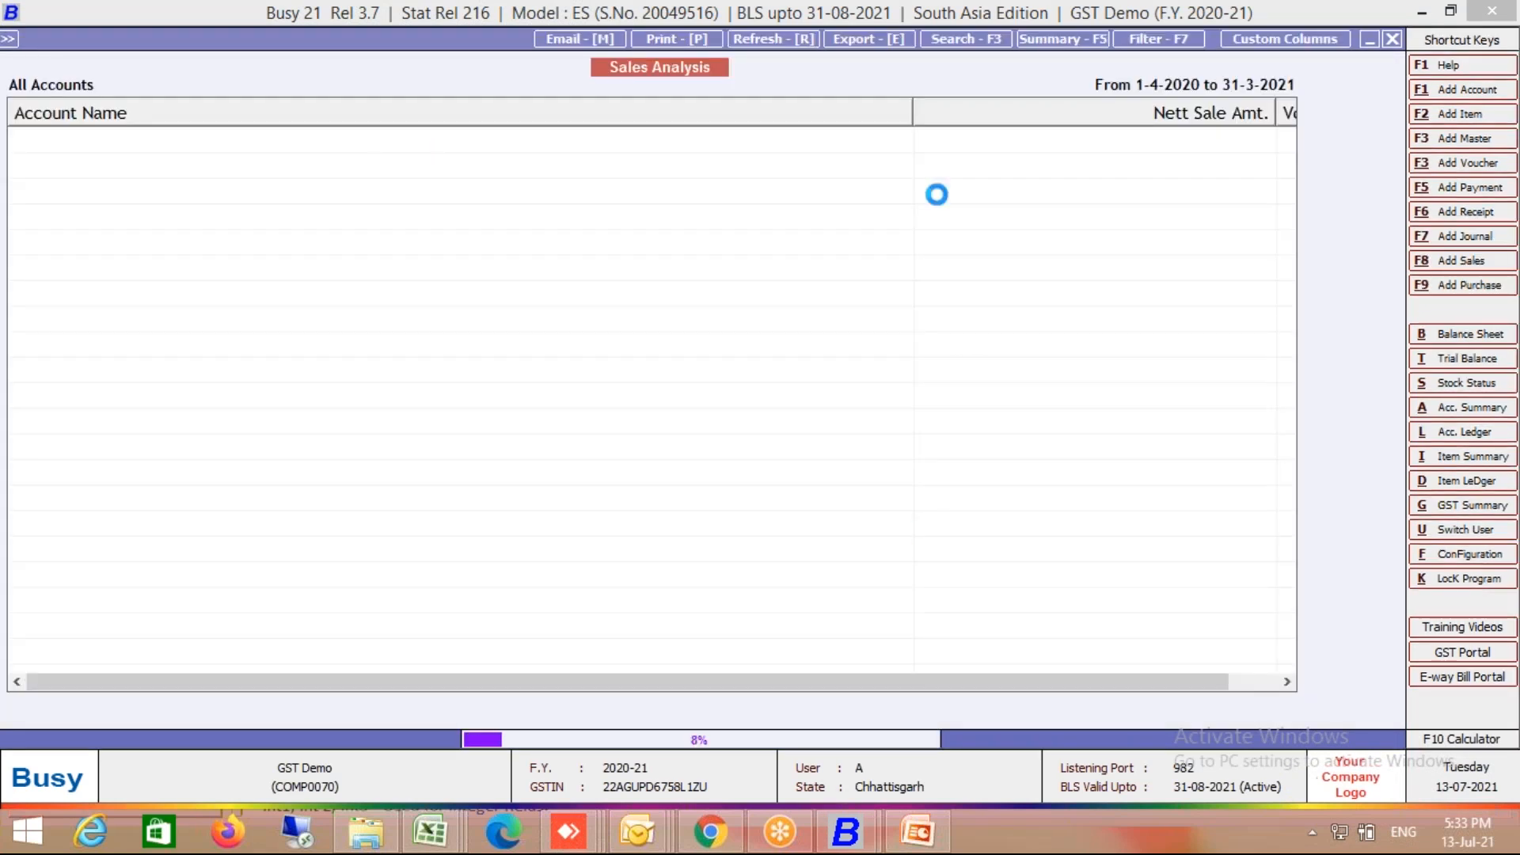
# Step: Abort the slow loading and widen the Vch Qty column to show its full heading
pyautogui.moveTo(911, 111); pyautogui.dragTo(302, 201)
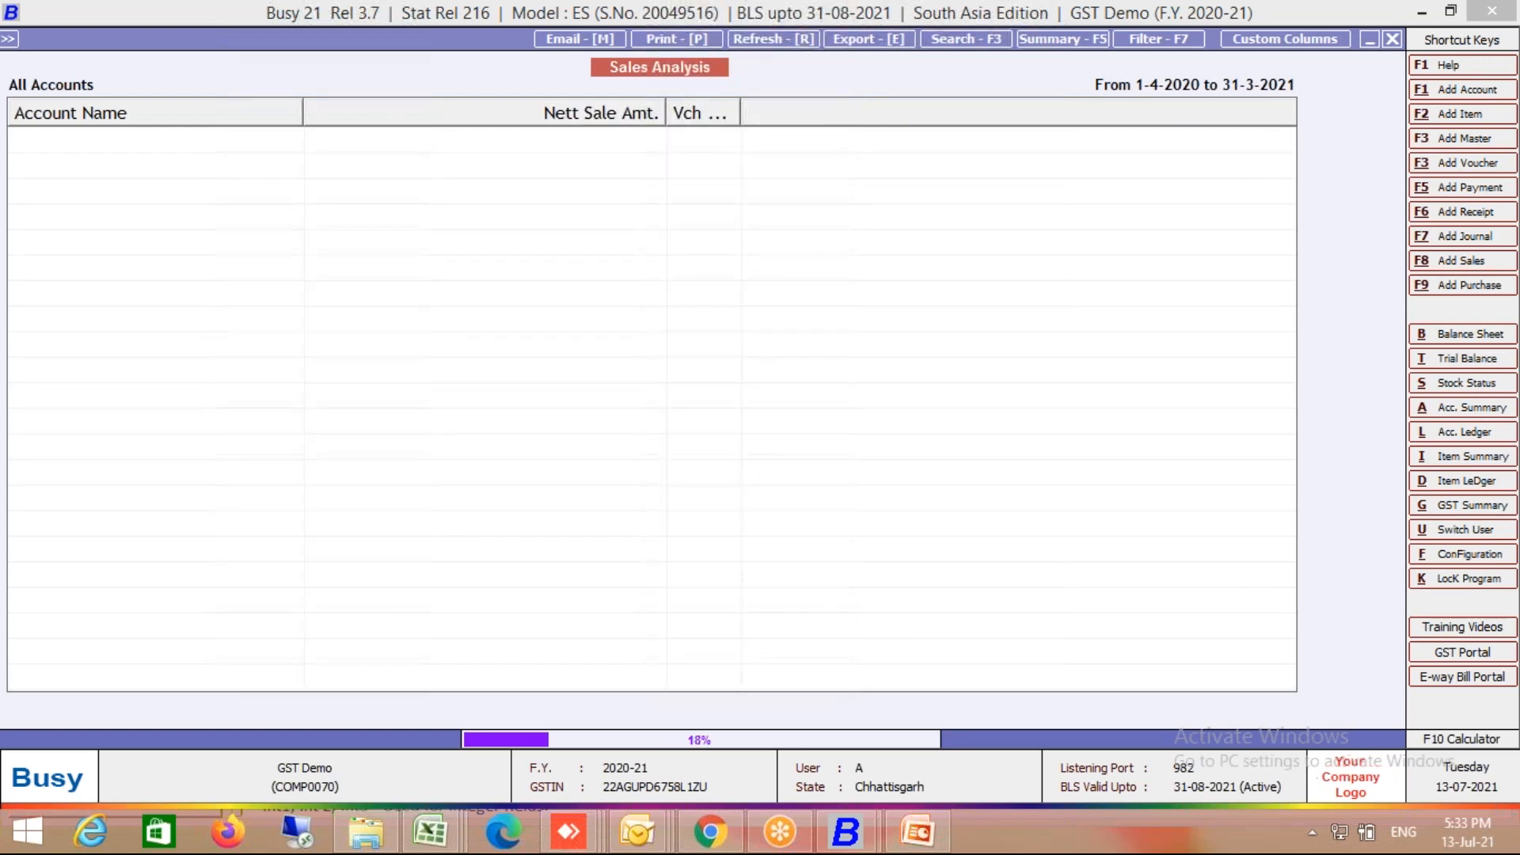
pyautogui.moveTo(736, 113); pyautogui.dragTo(827, 113)
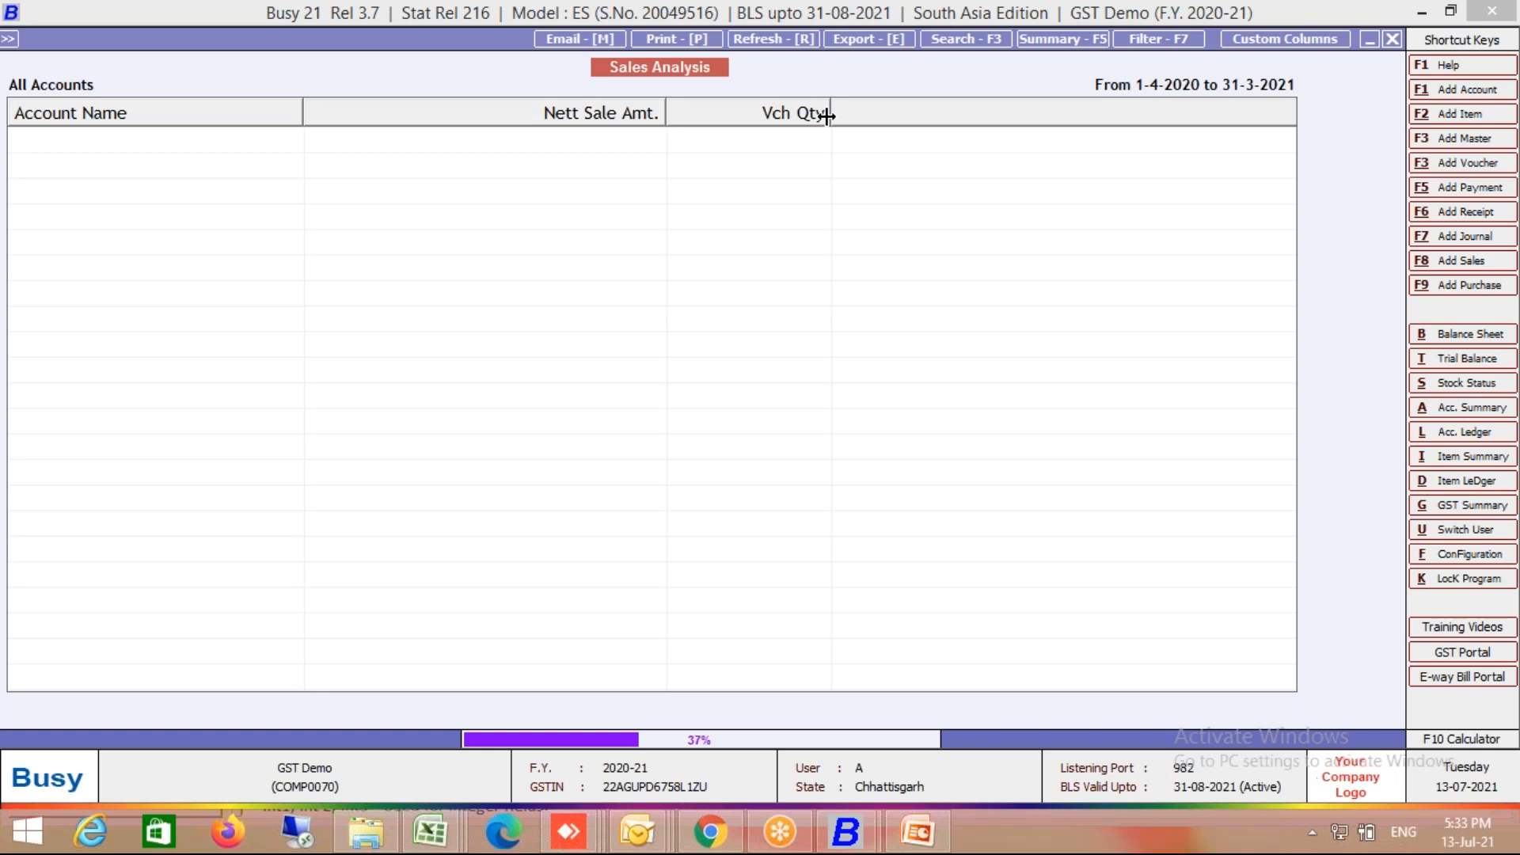
pyautogui.press('Escape')
pyautogui.press('y')
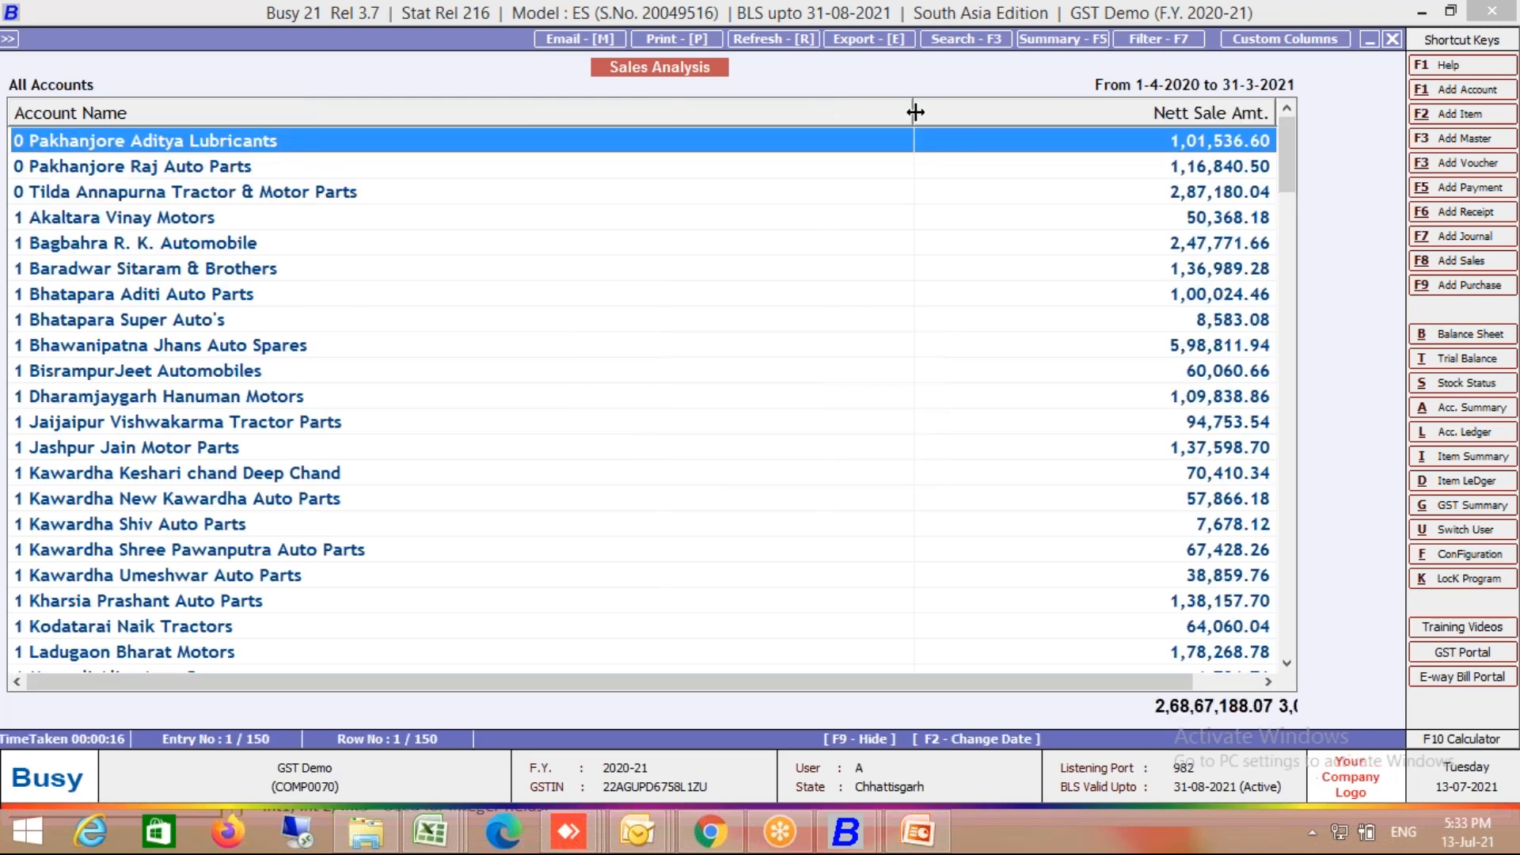
pyautogui.moveTo(913, 113); pyautogui.dragTo(470, 182)
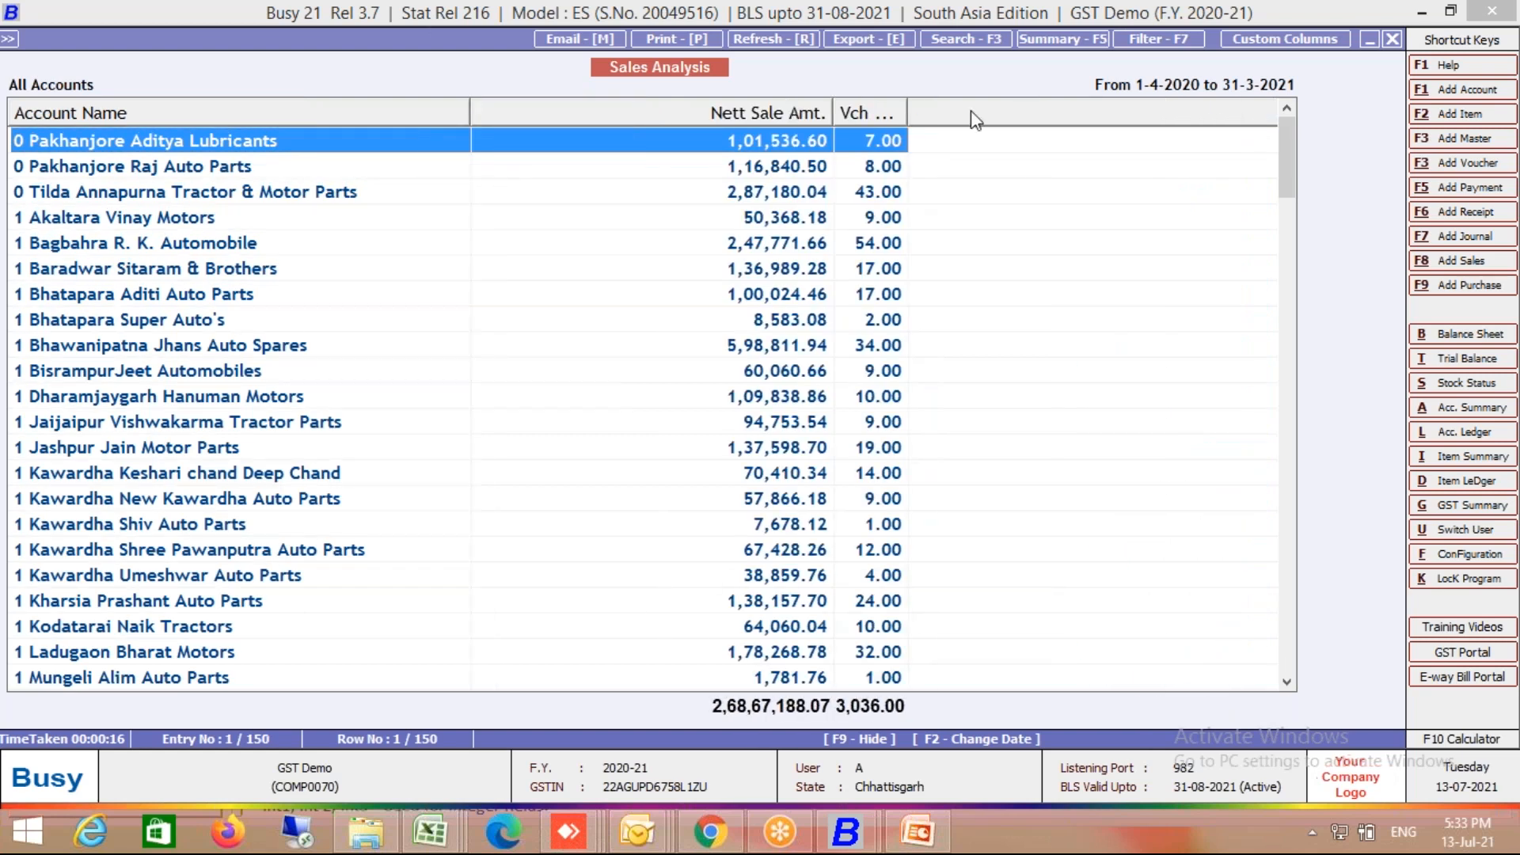
pyautogui.moveTo(911, 107); pyautogui.dragTo(1002, 111)
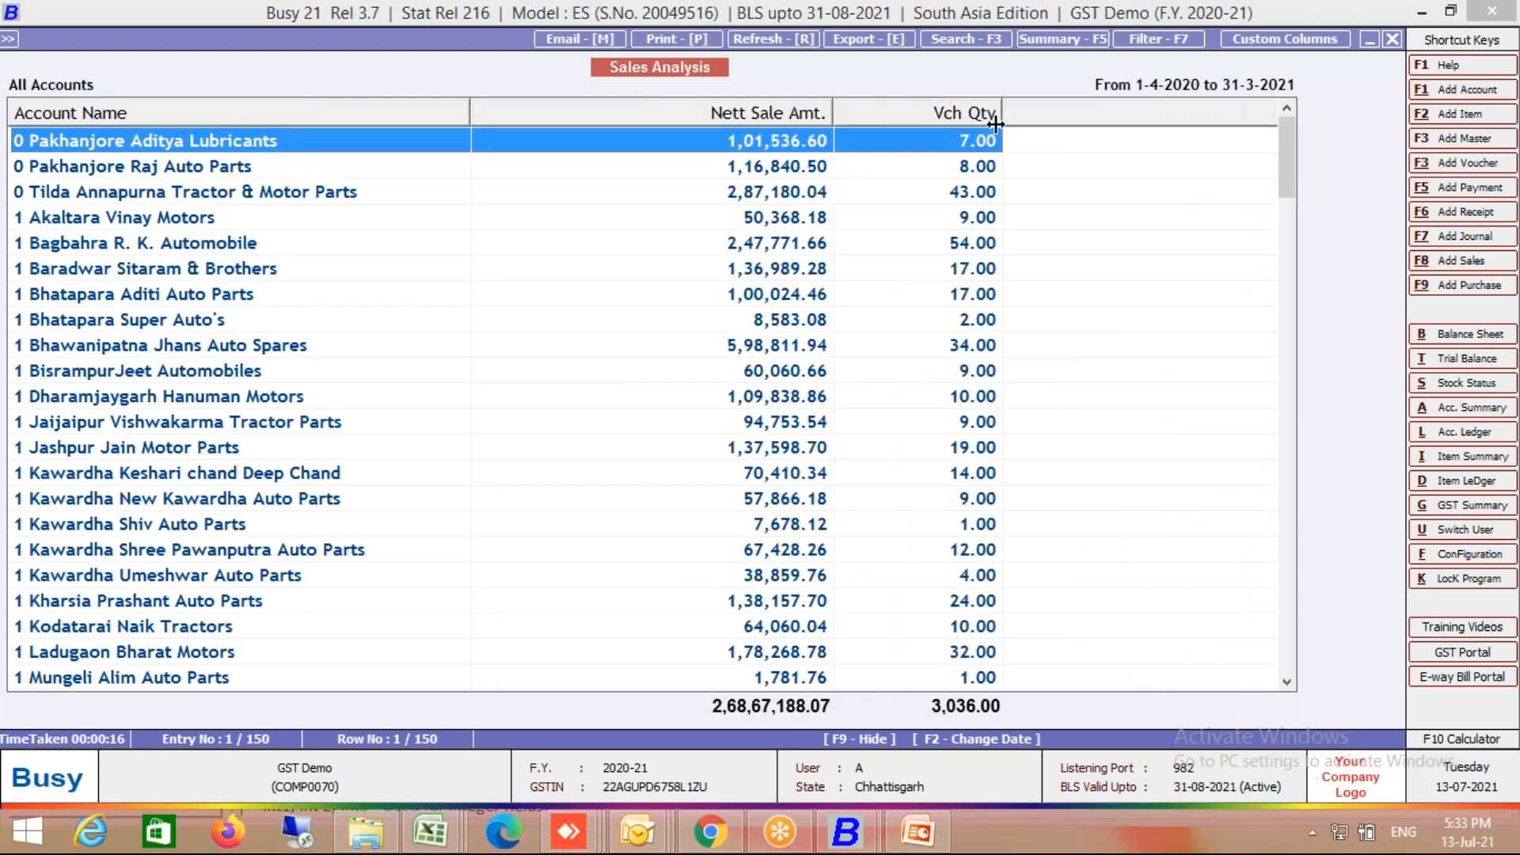
# Step: Check the sales vouchers of Pakhanjore Aditya Lubricants, Pakhanjore Raj Auto Parts and Tilda Annapurna, then switch to Chrome
pyautogui.doubleClick(895, 146)
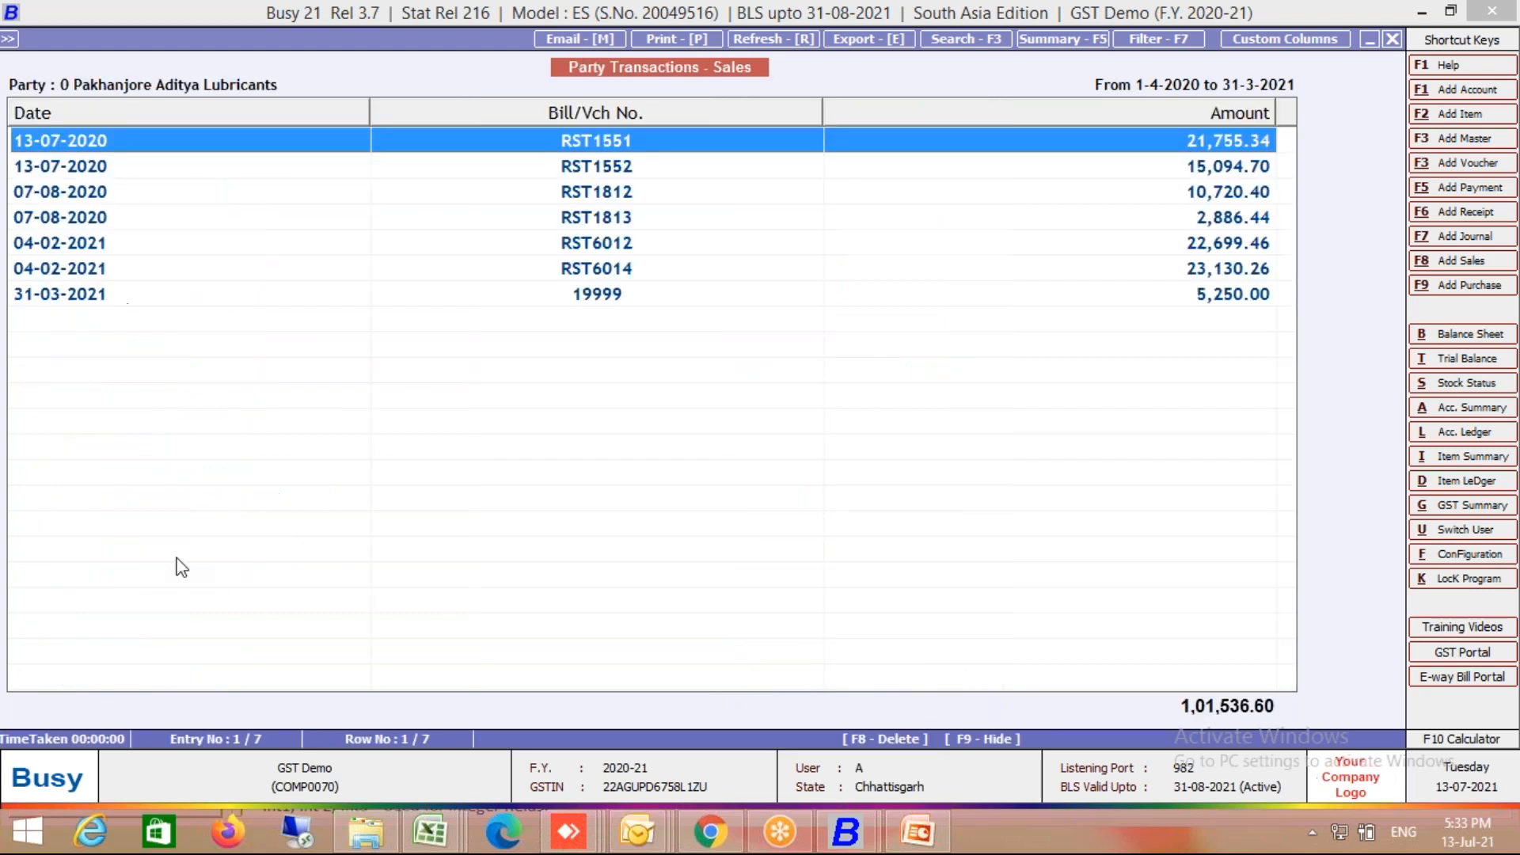
pyautogui.press('Escape')
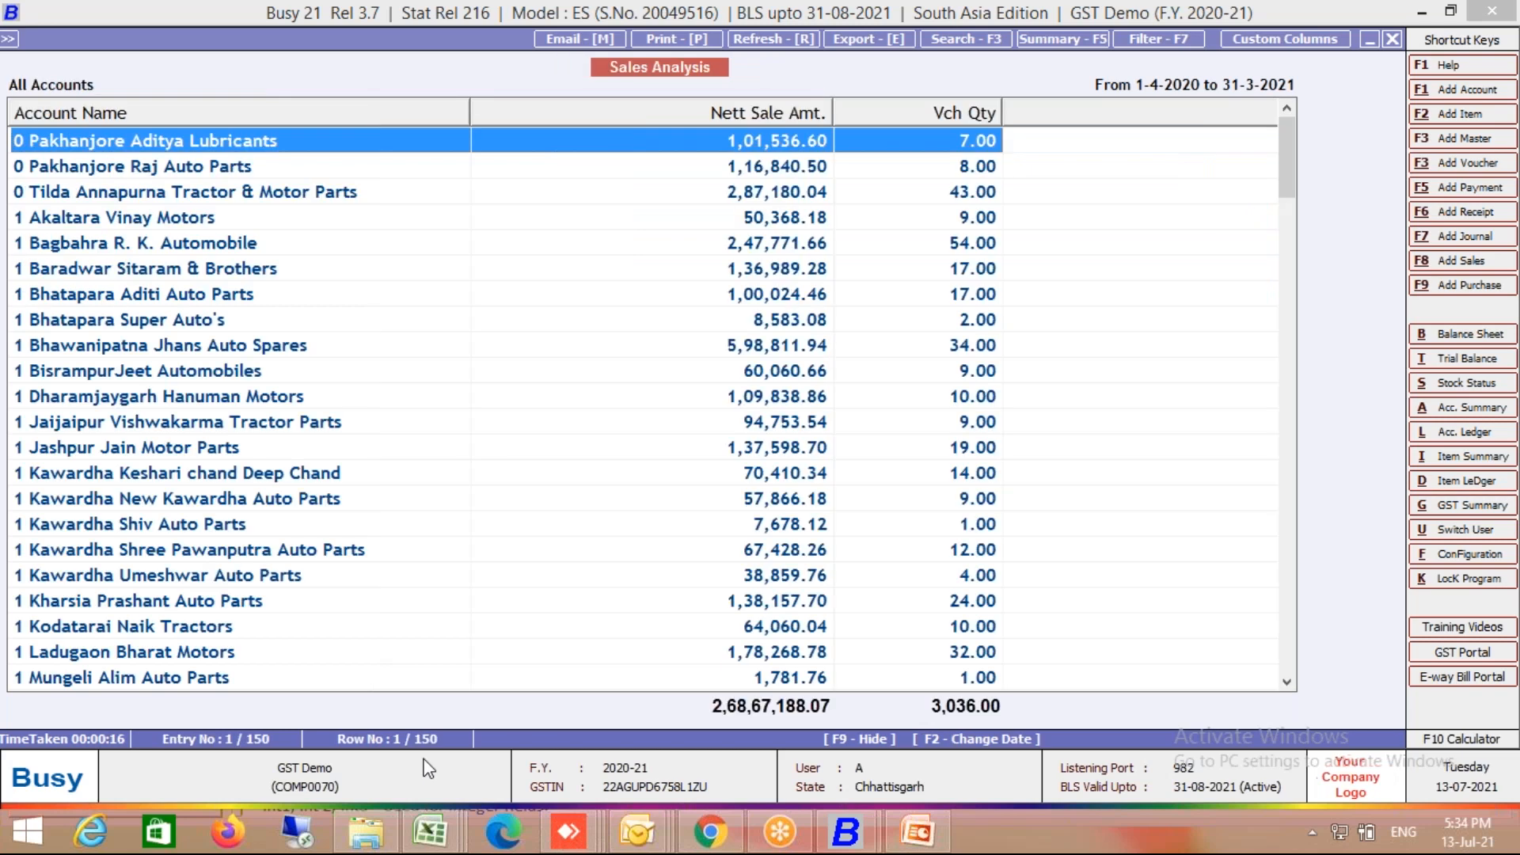
pyautogui.press('Down')
pyautogui.press('Return')
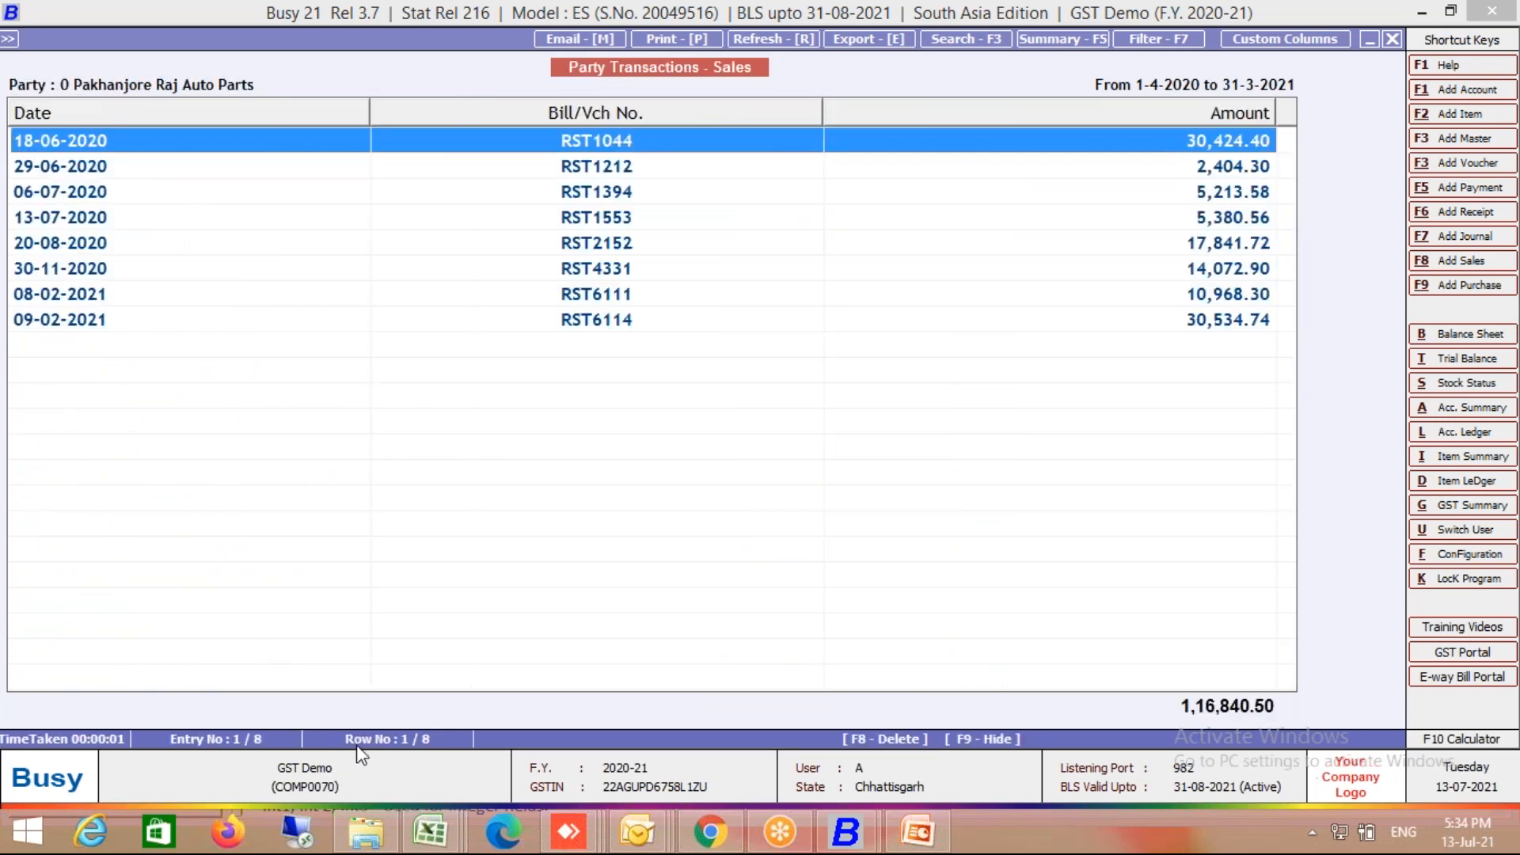
pyautogui.press('Escape')
pyautogui.press('Down')
pyautogui.press('Return')
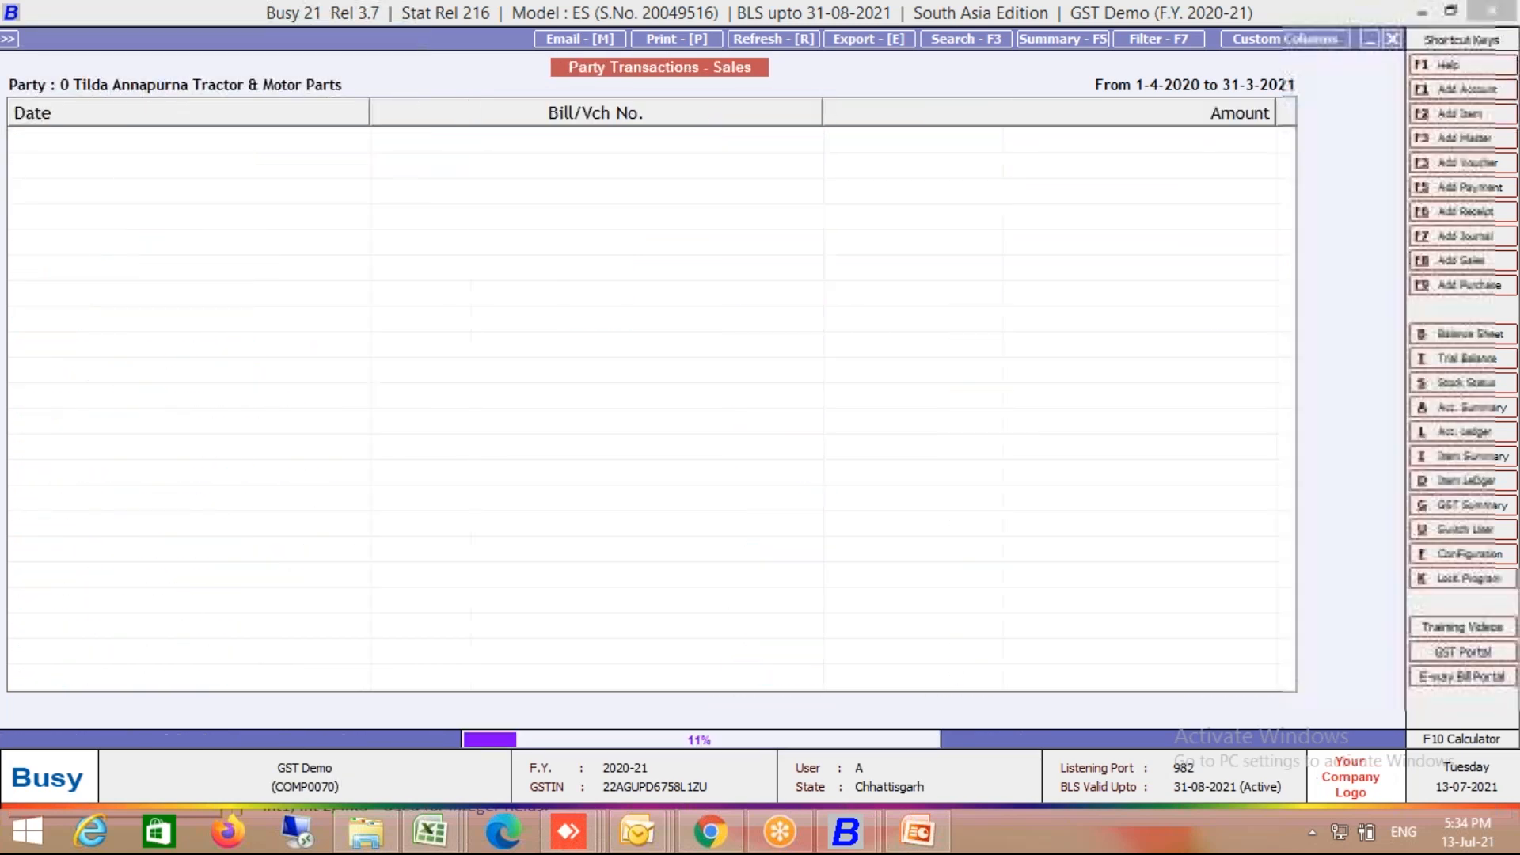
pyautogui.press('Escape')
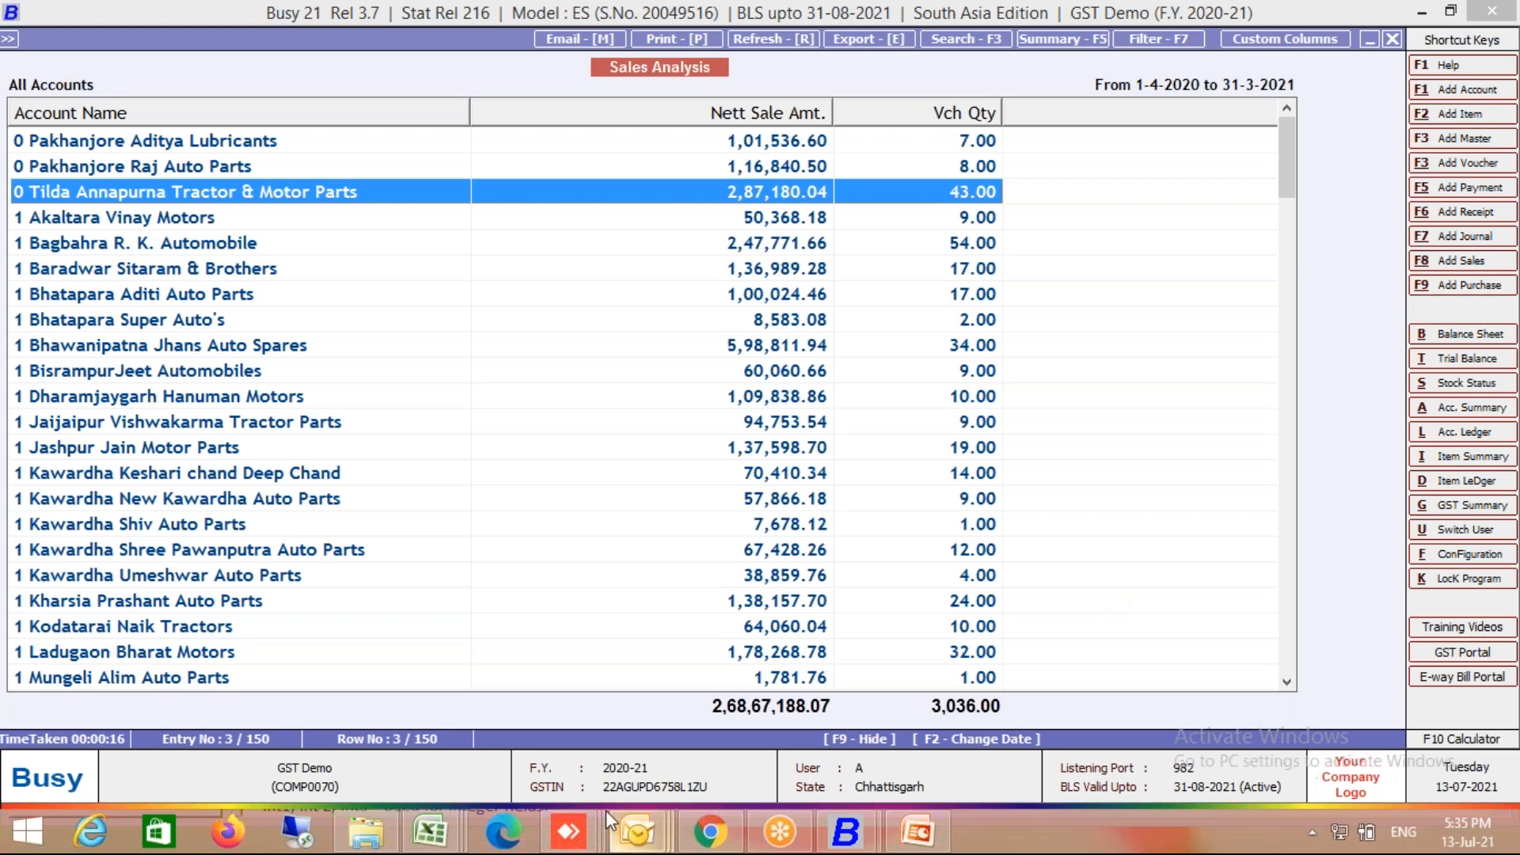
pyautogui.click(739, 838)
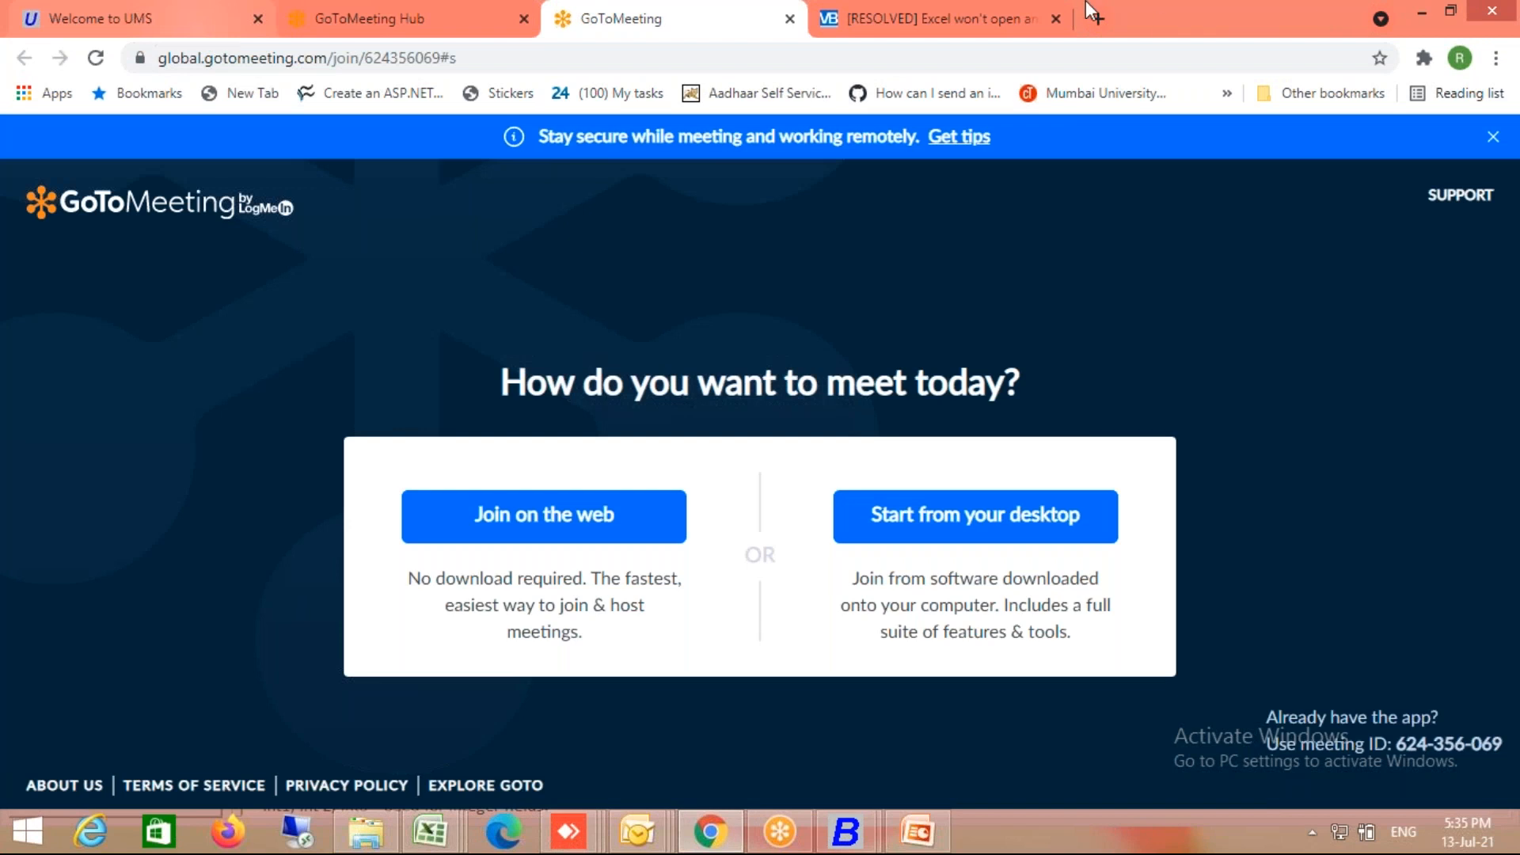
pyautogui.hotkey('ctrl', 'n')
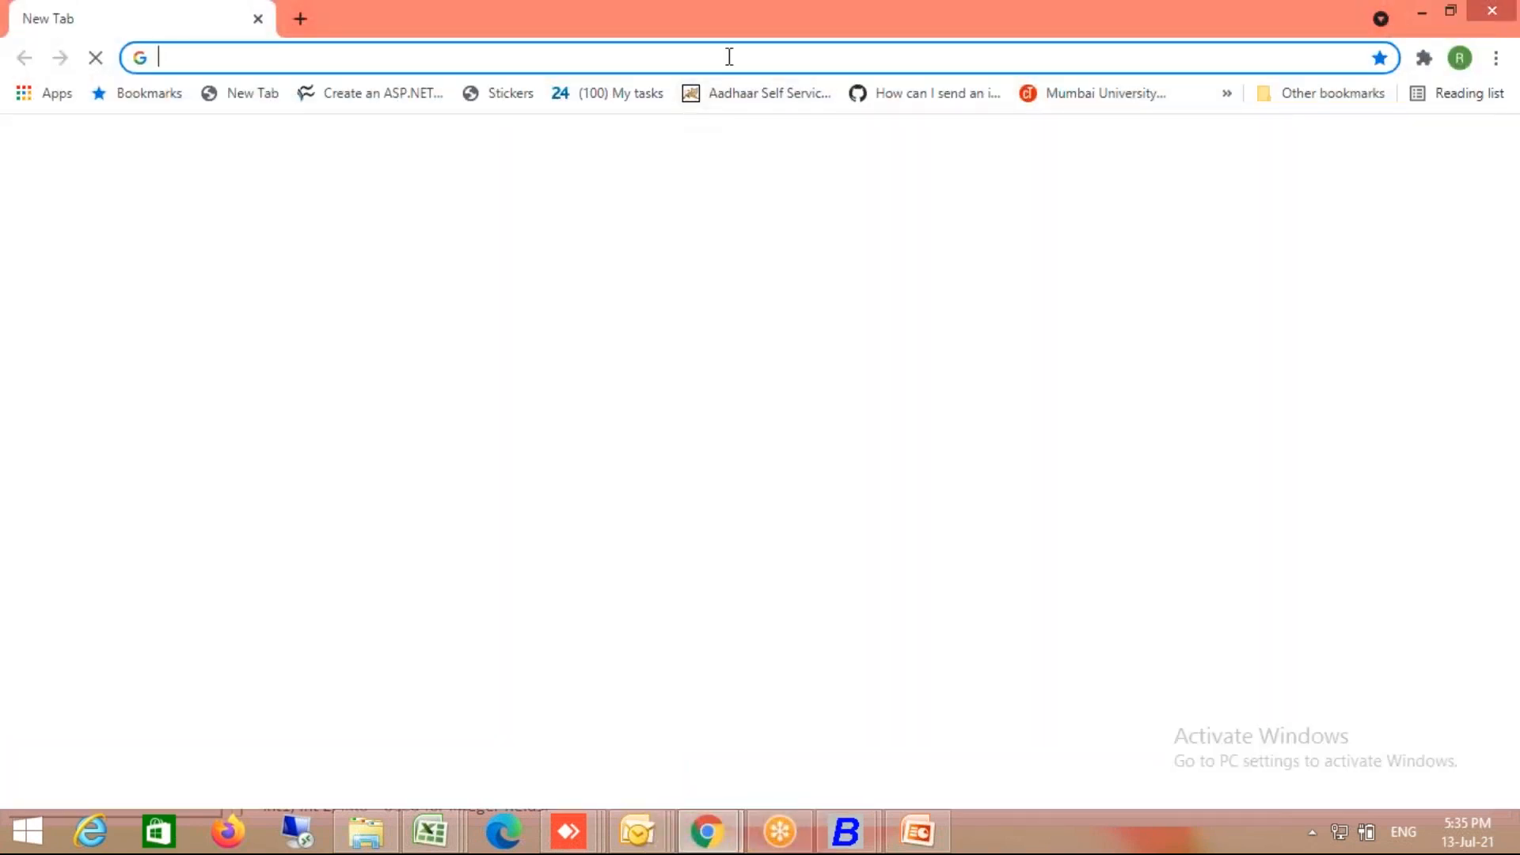
pyautogui.write('www')
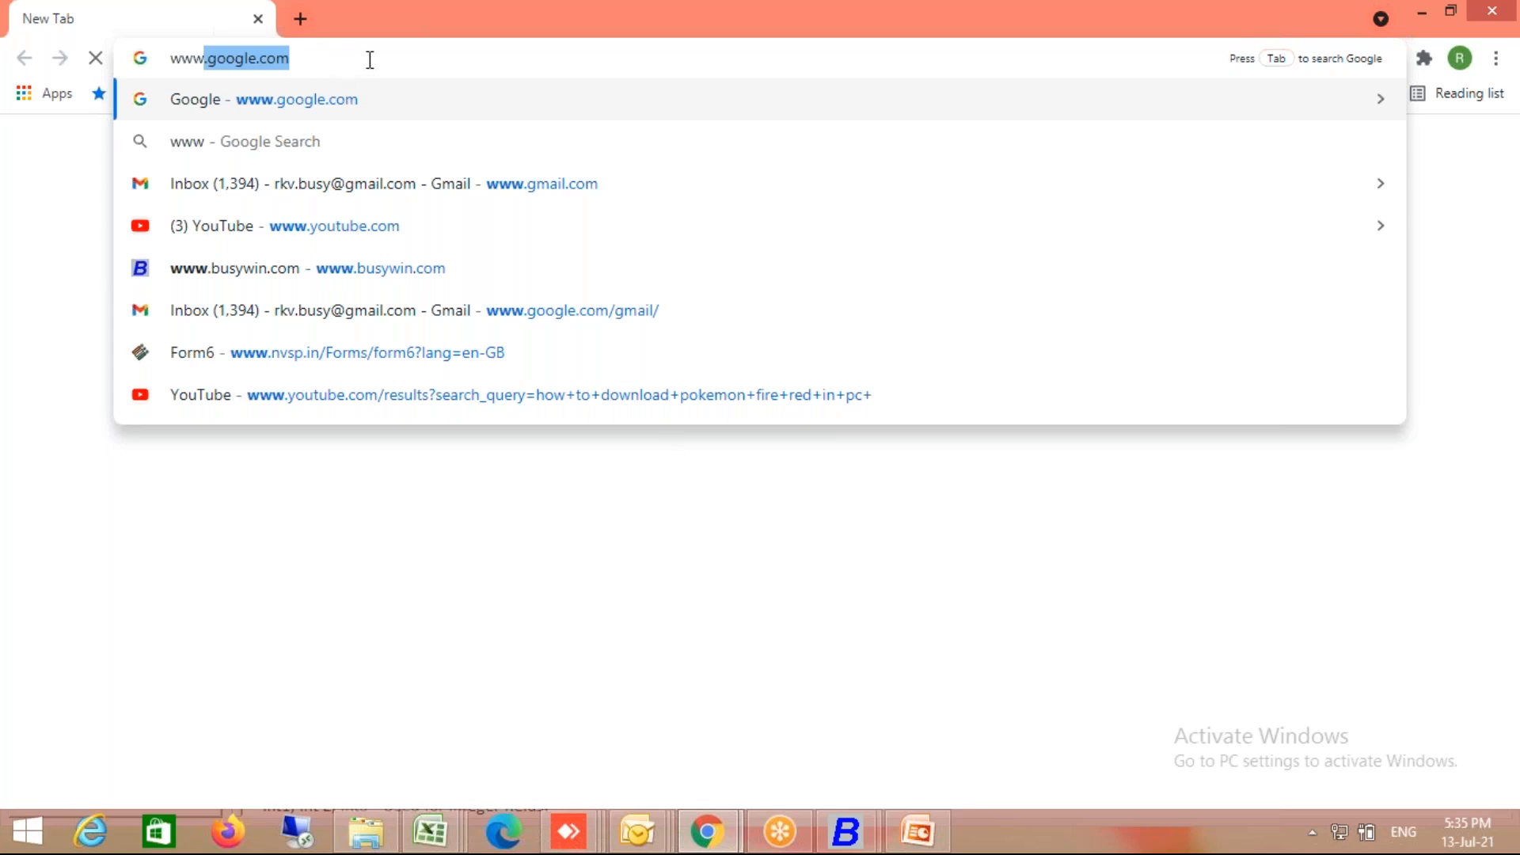
pyautogui.write('.google.com')
pyautogui.press('Return')
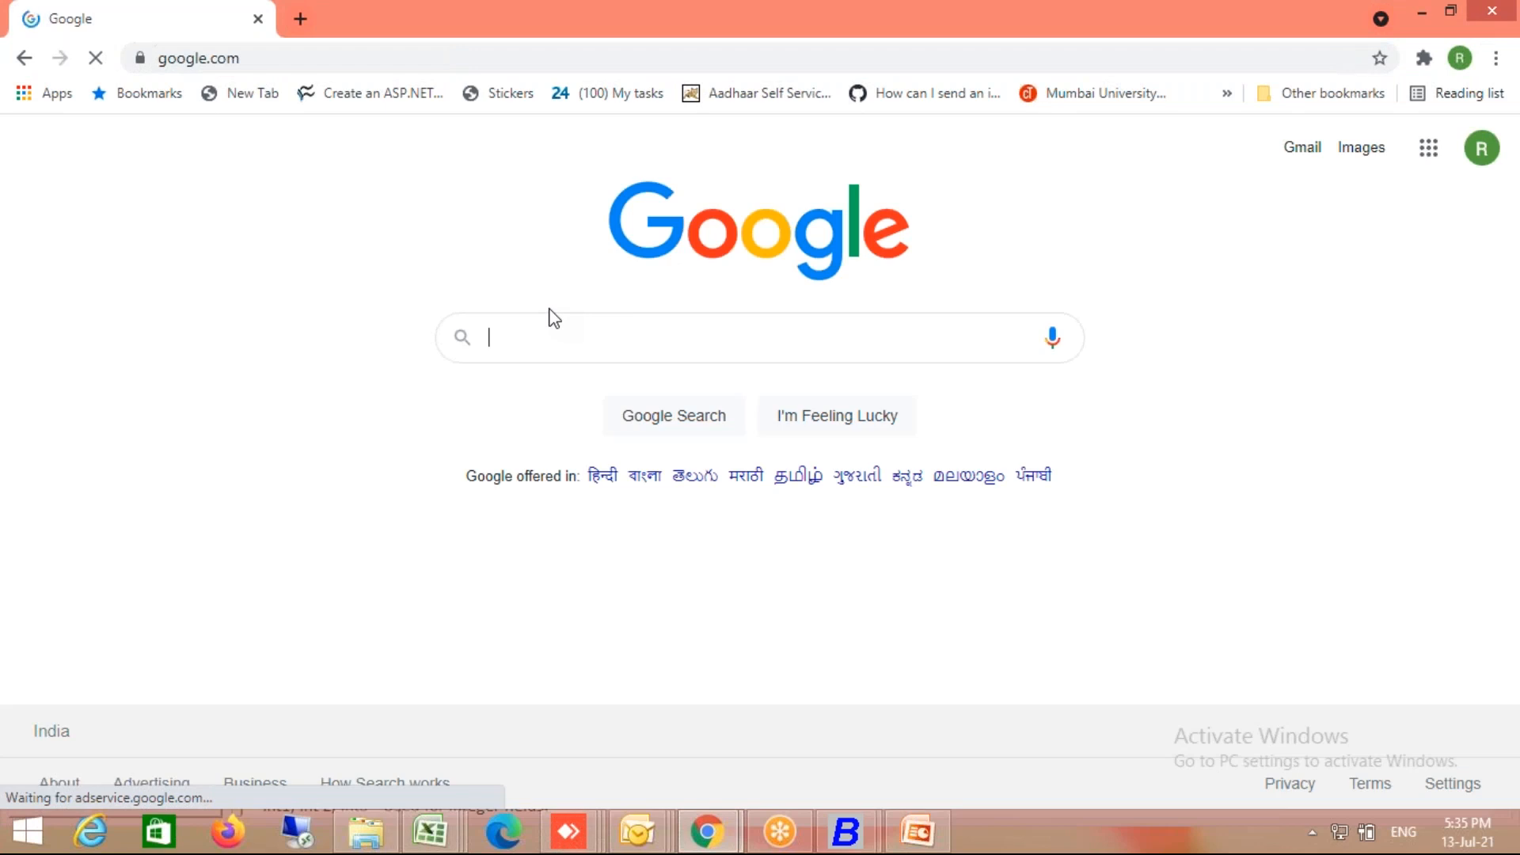
pyautogui.write('sql ')
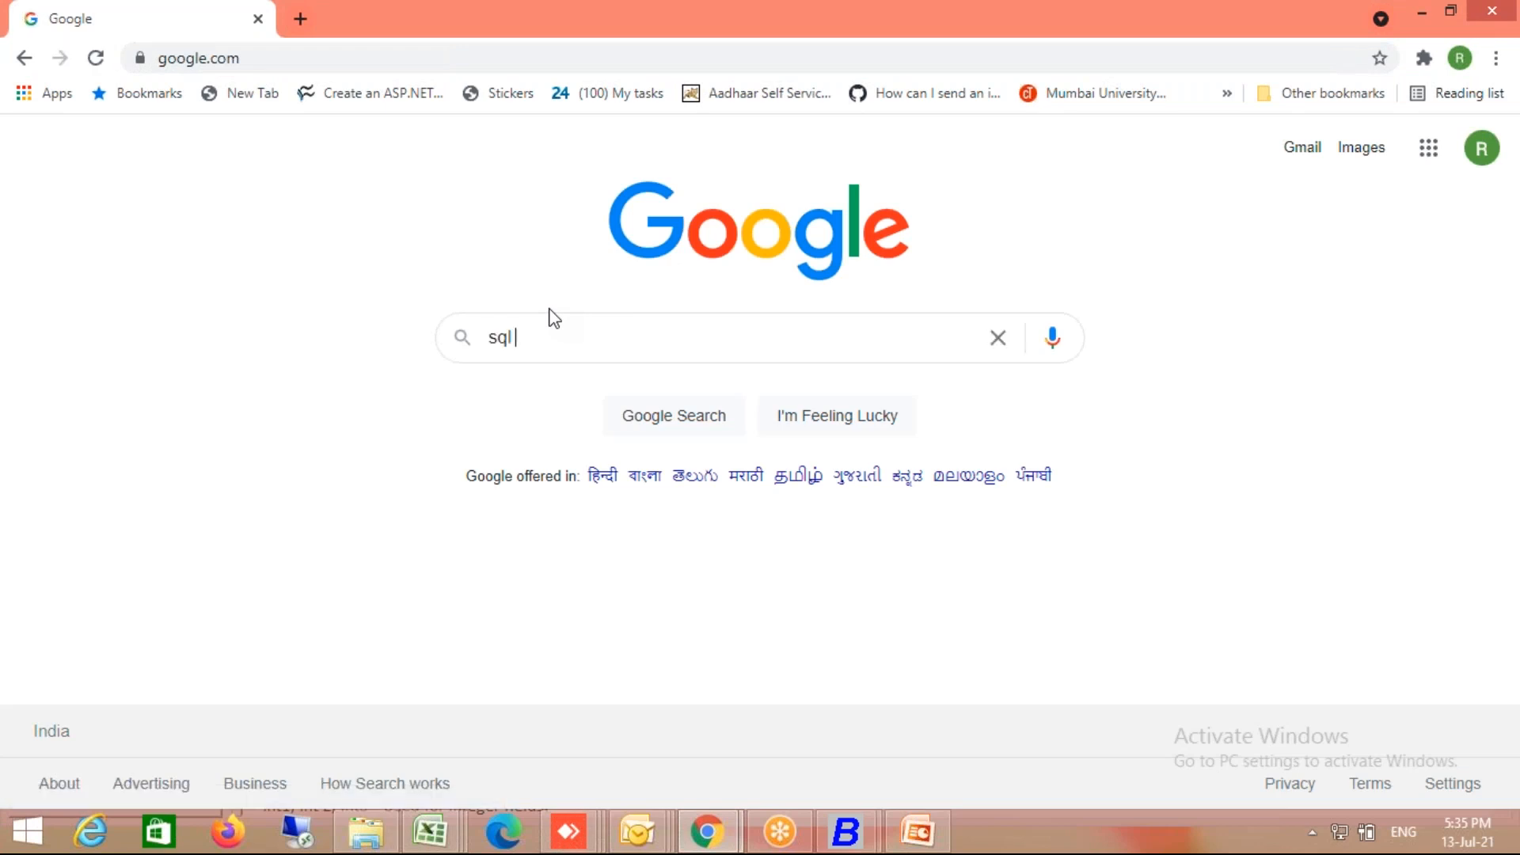
pyautogui.write('w3schools')
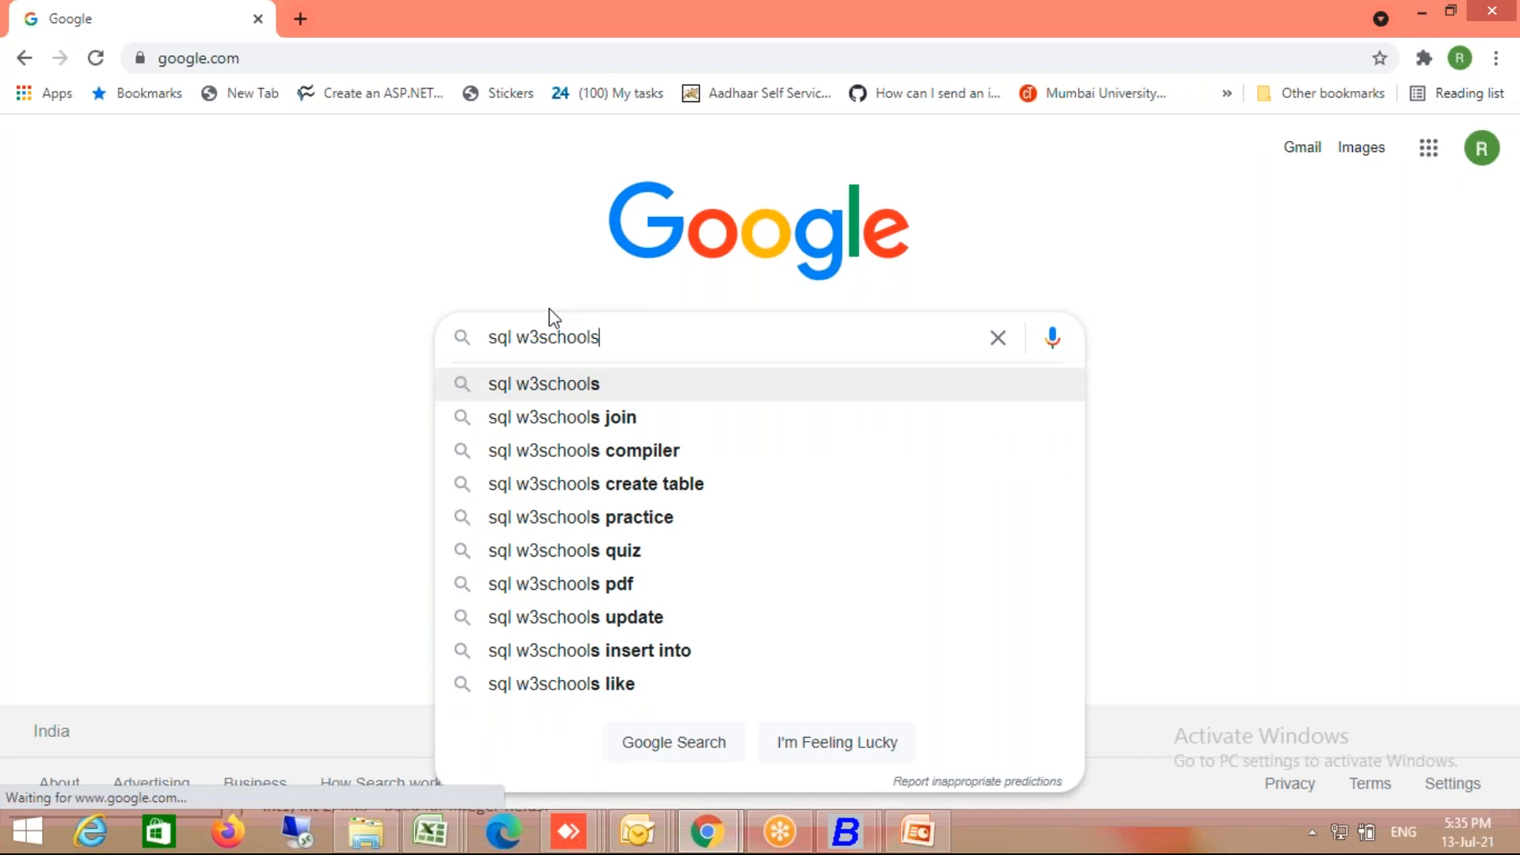
pyautogui.press('Return')
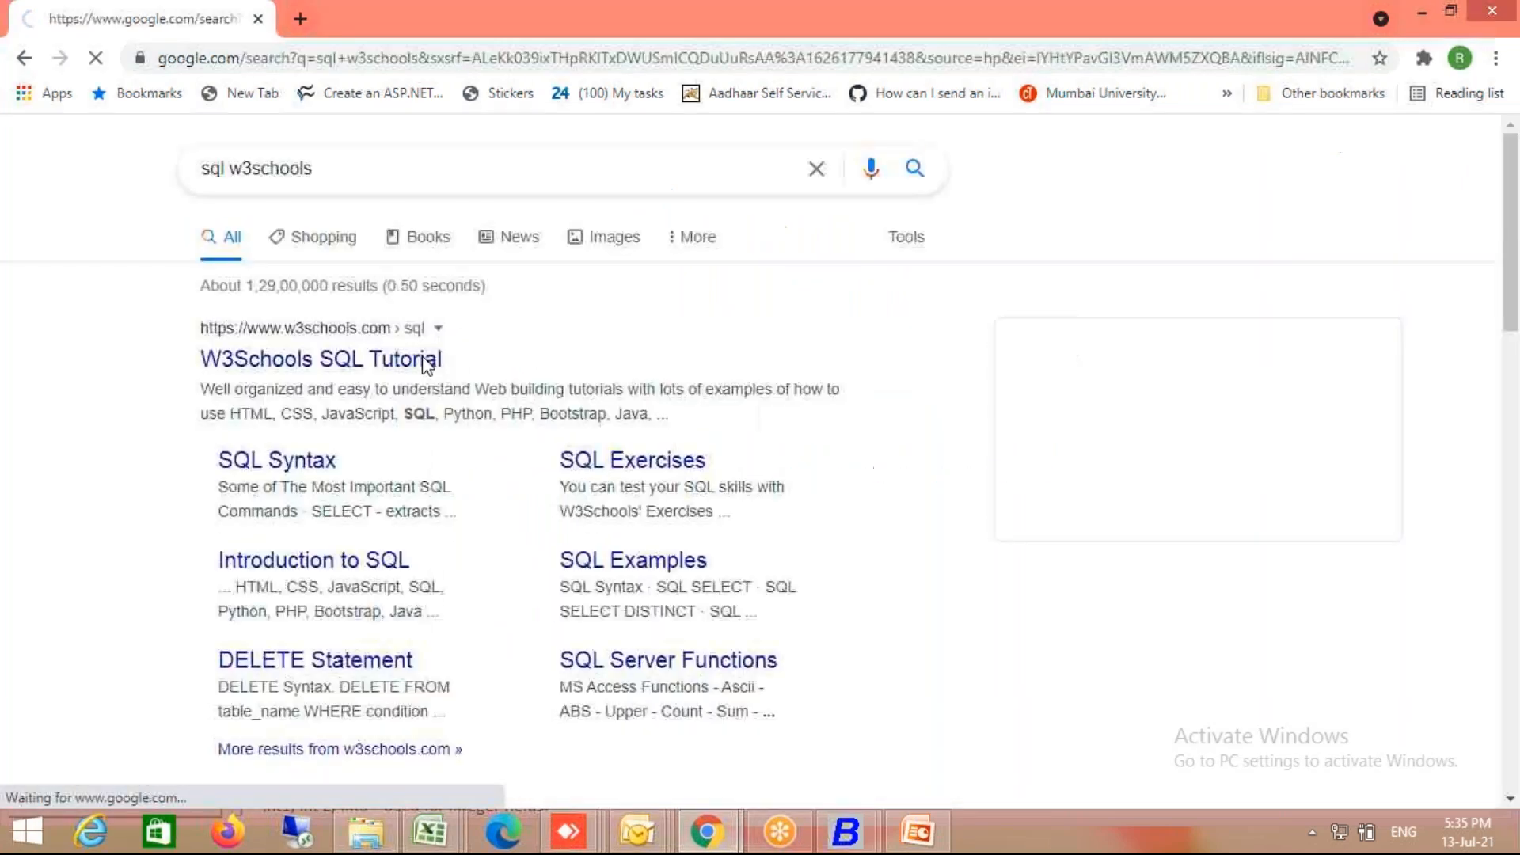
# Step: Open the W3Schools SQL Tutorial and launch its SELECT * FROM Customers Try it Yourself editor
pyautogui.click(284, 370)
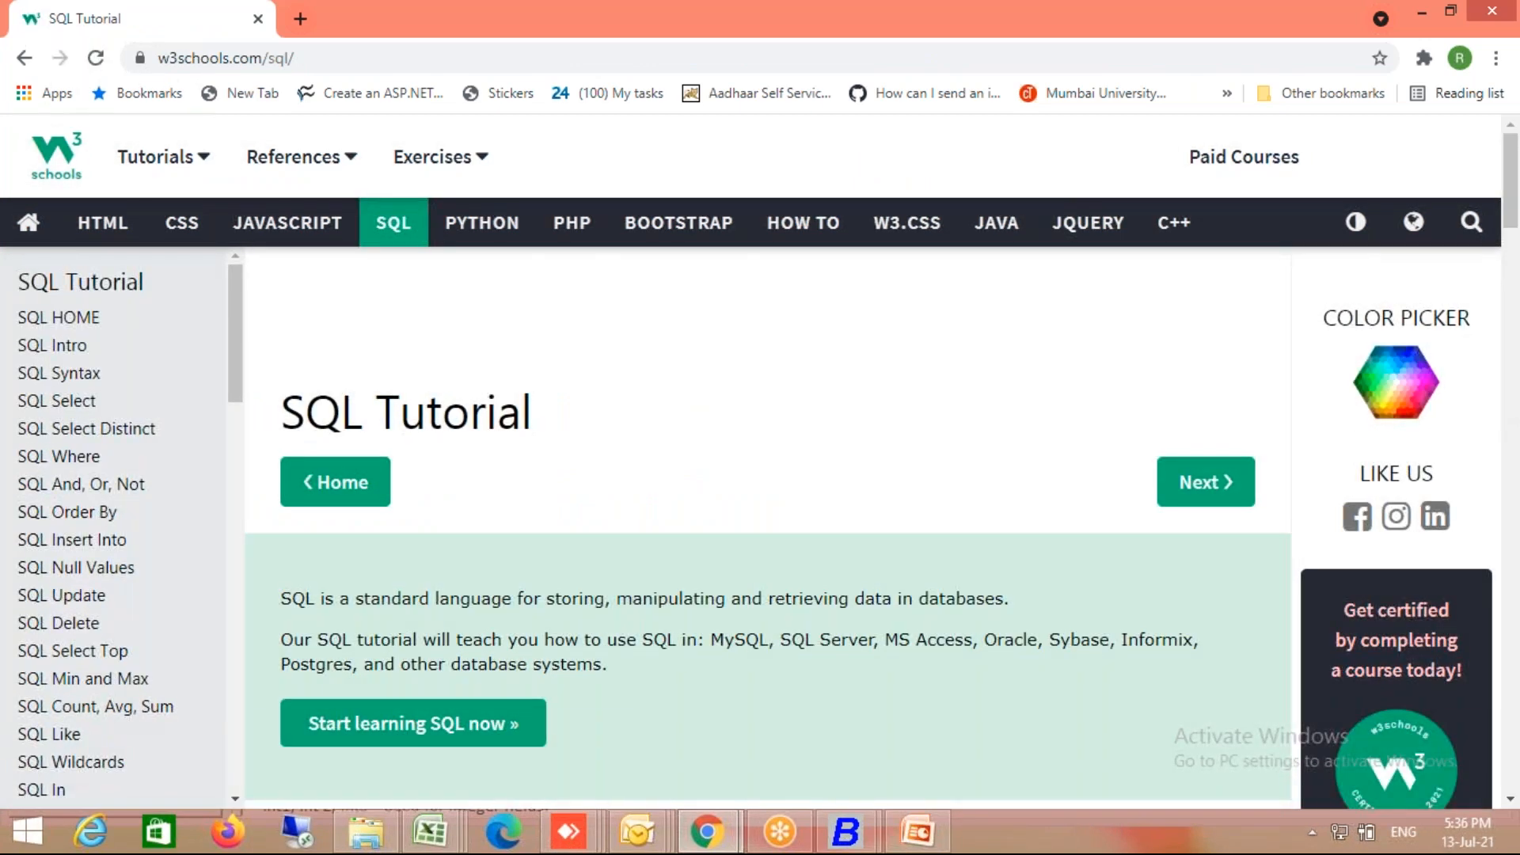
pyautogui.scroll(-6, 768, 475)
pyautogui.click(350, 531)
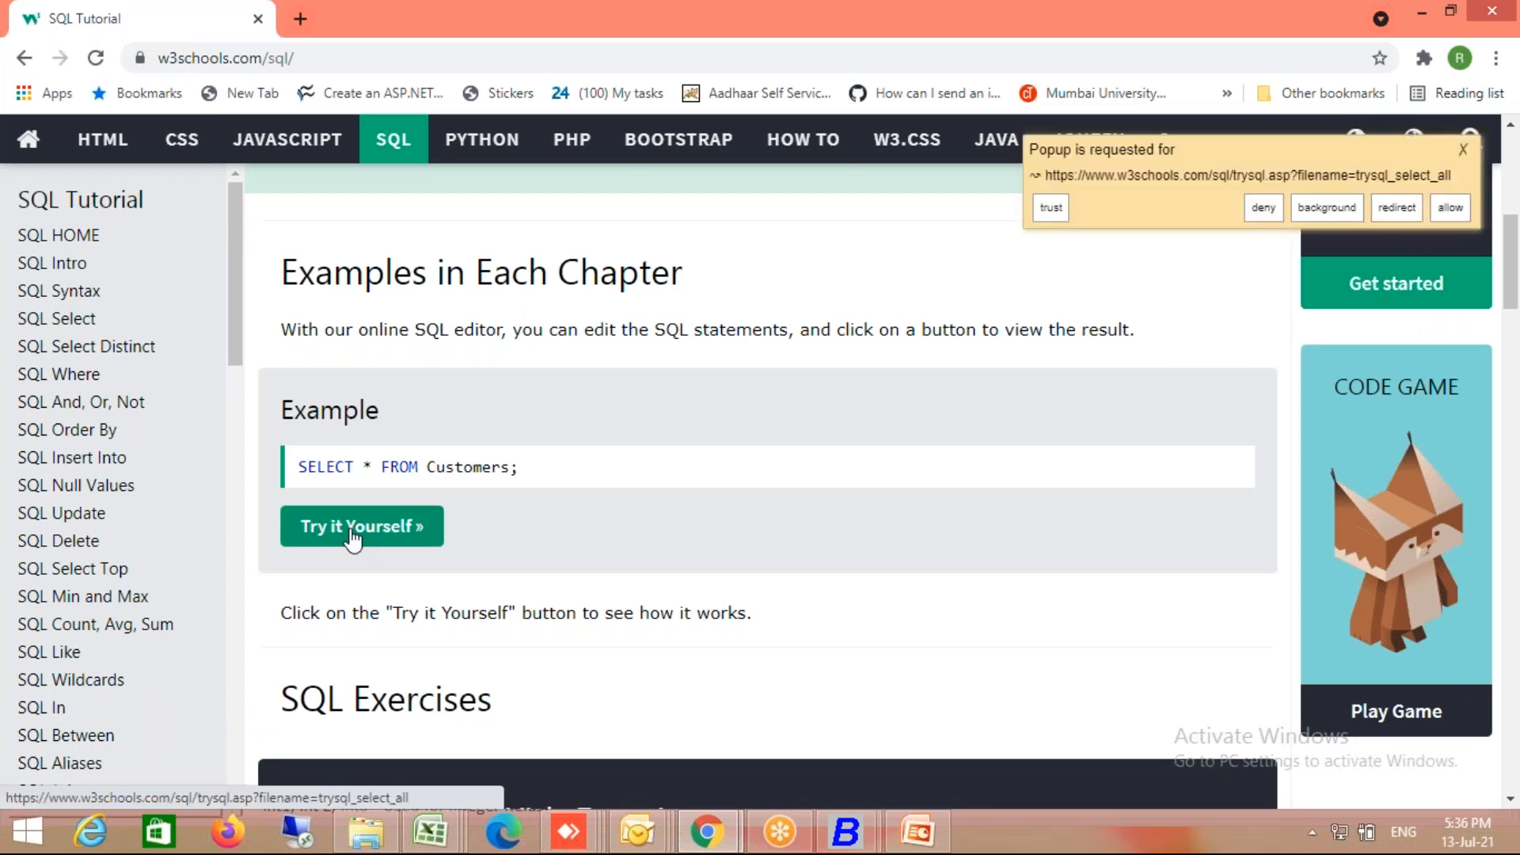
pyautogui.click(1451, 210)
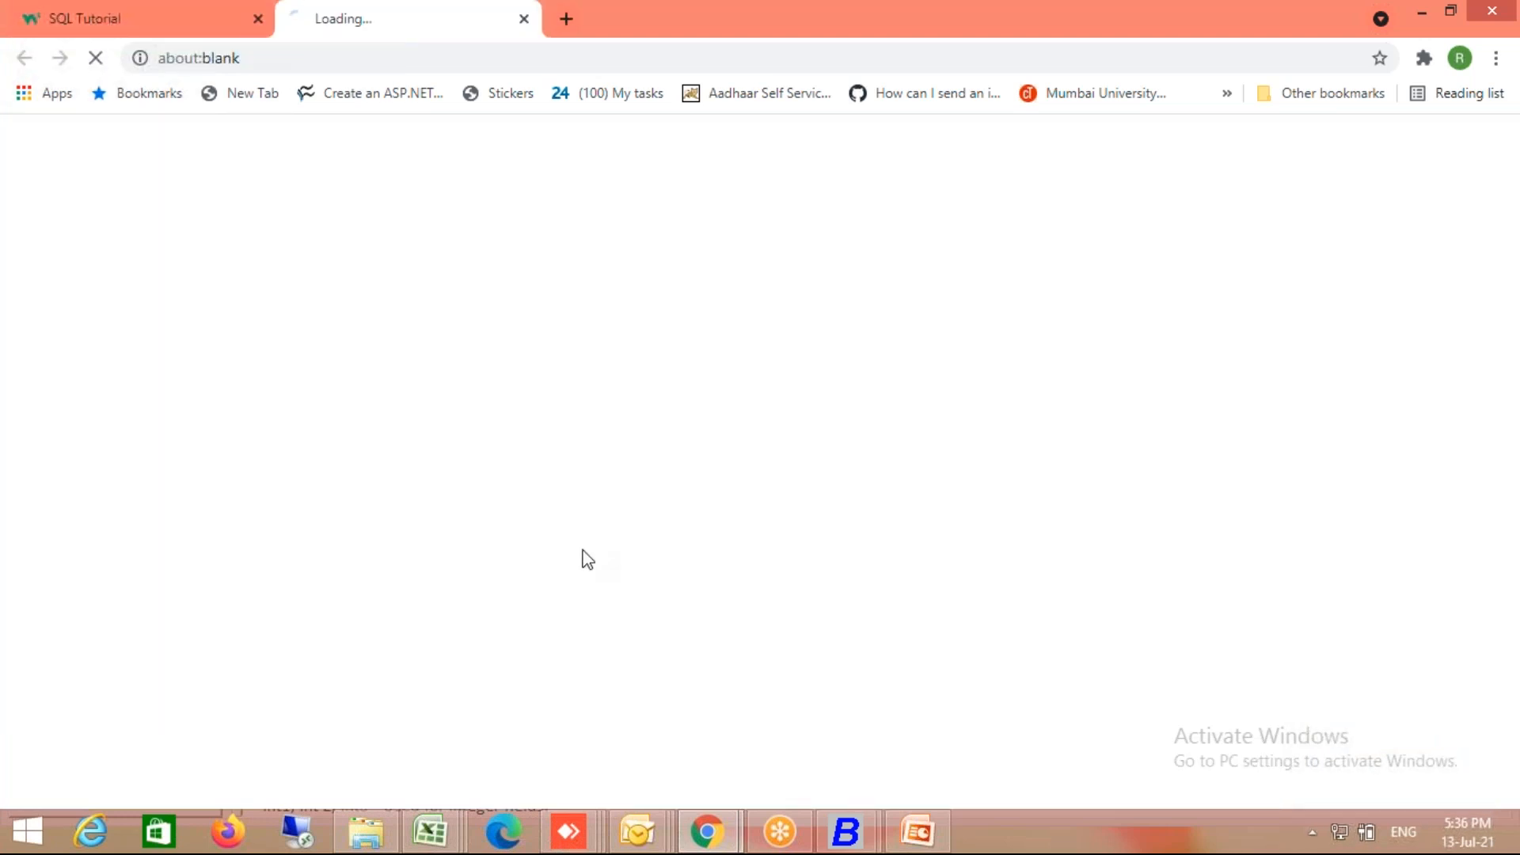